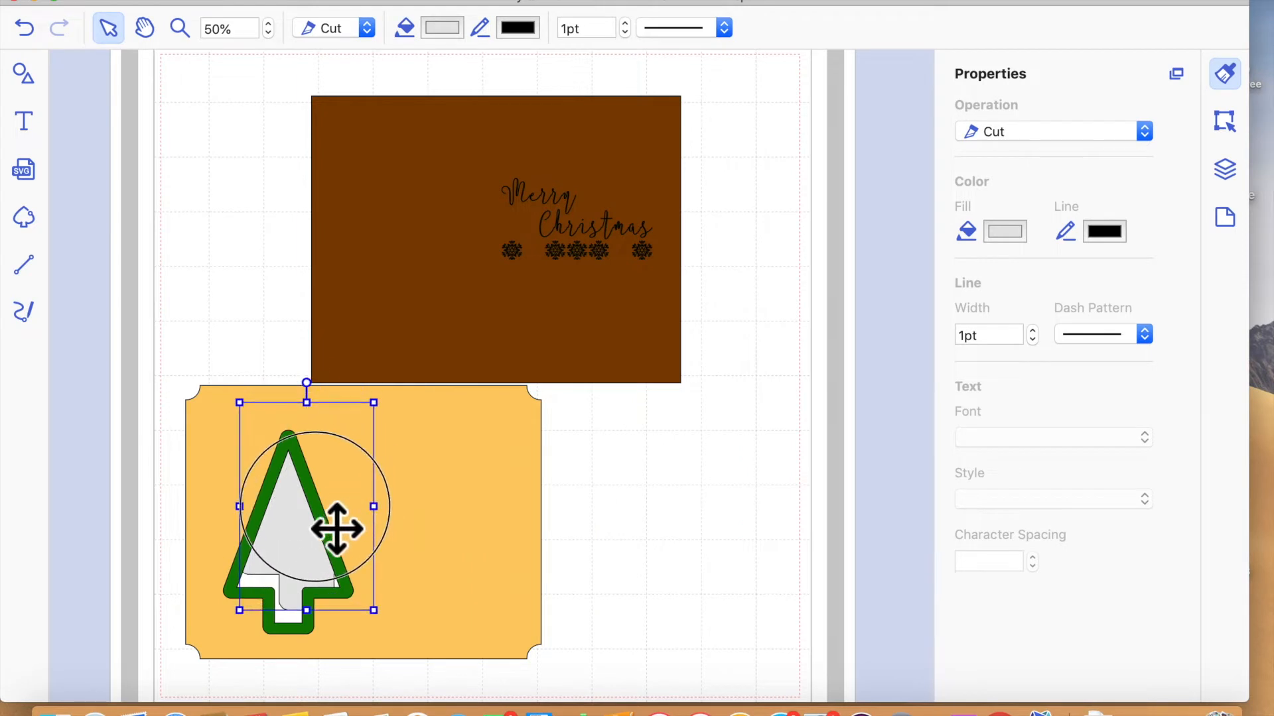
- Place the brown panel behind the yellow tree panel and centre the yellow panel on it as a mat
left_click_drag(665, 338, 541, 610)
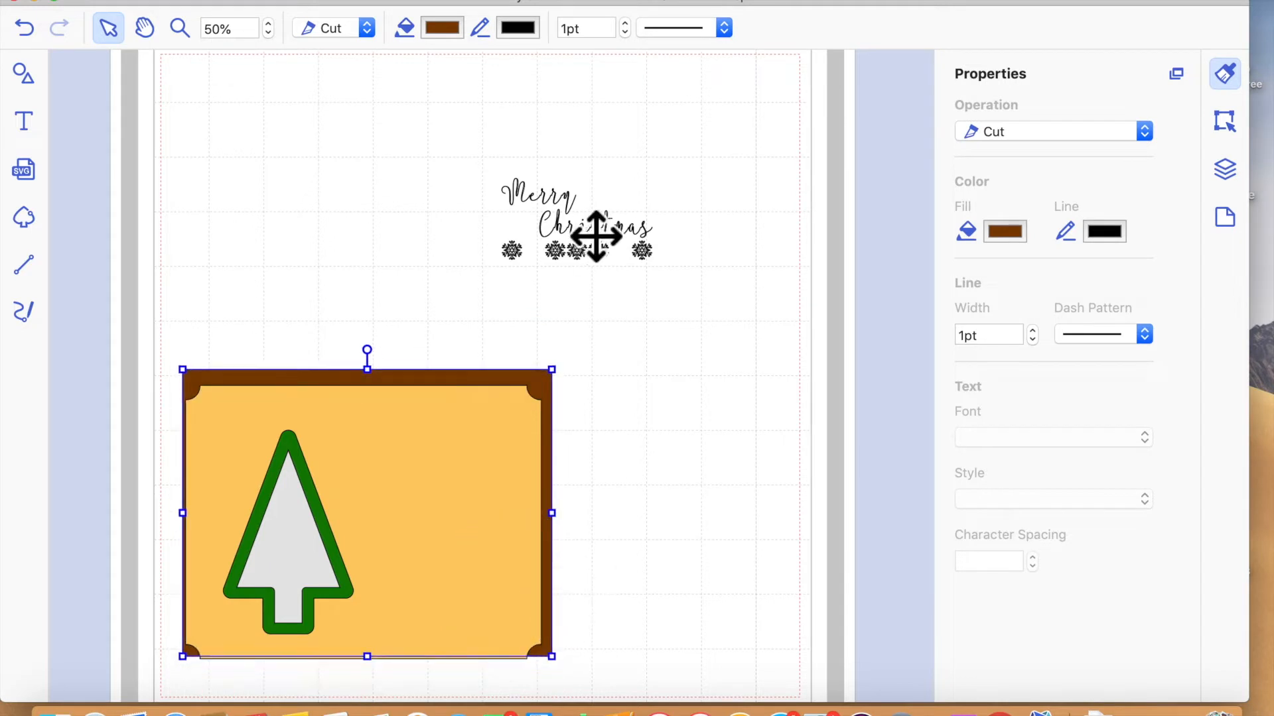
left_click(597, 225)
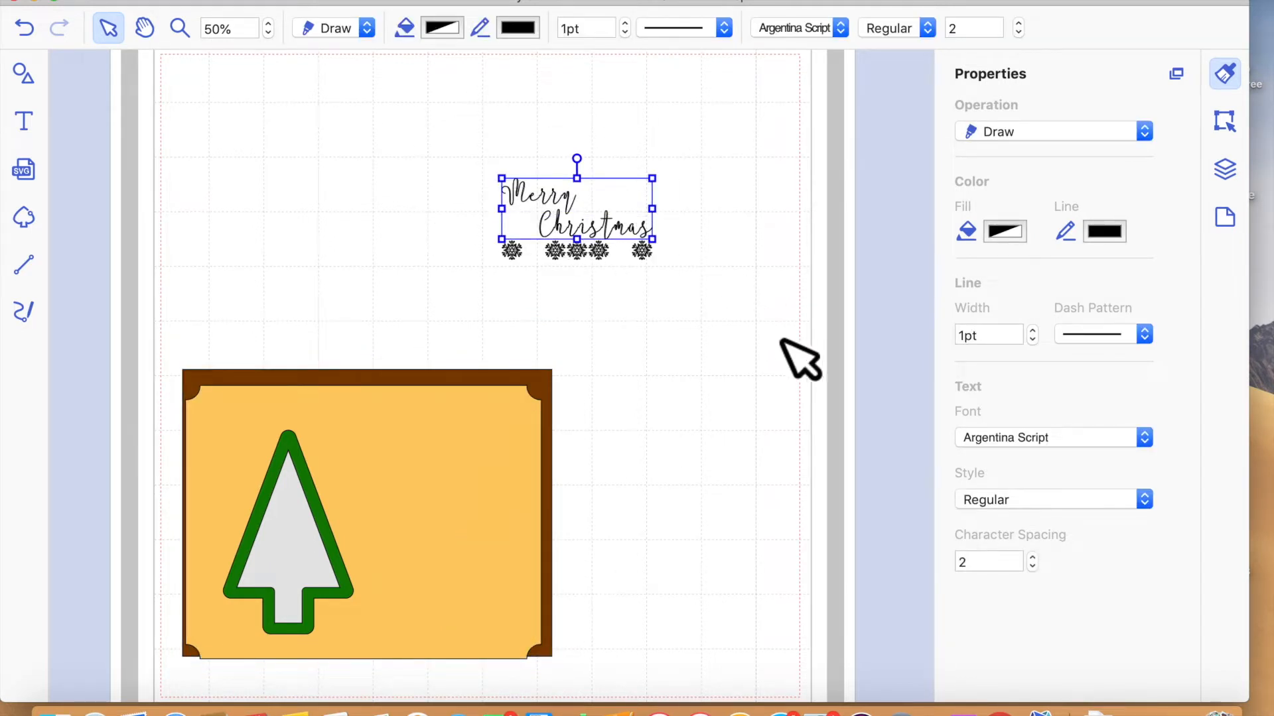
left_click(663, 335)
left_click_drag(702, 266, 403, 205)
left_click(683, 370)
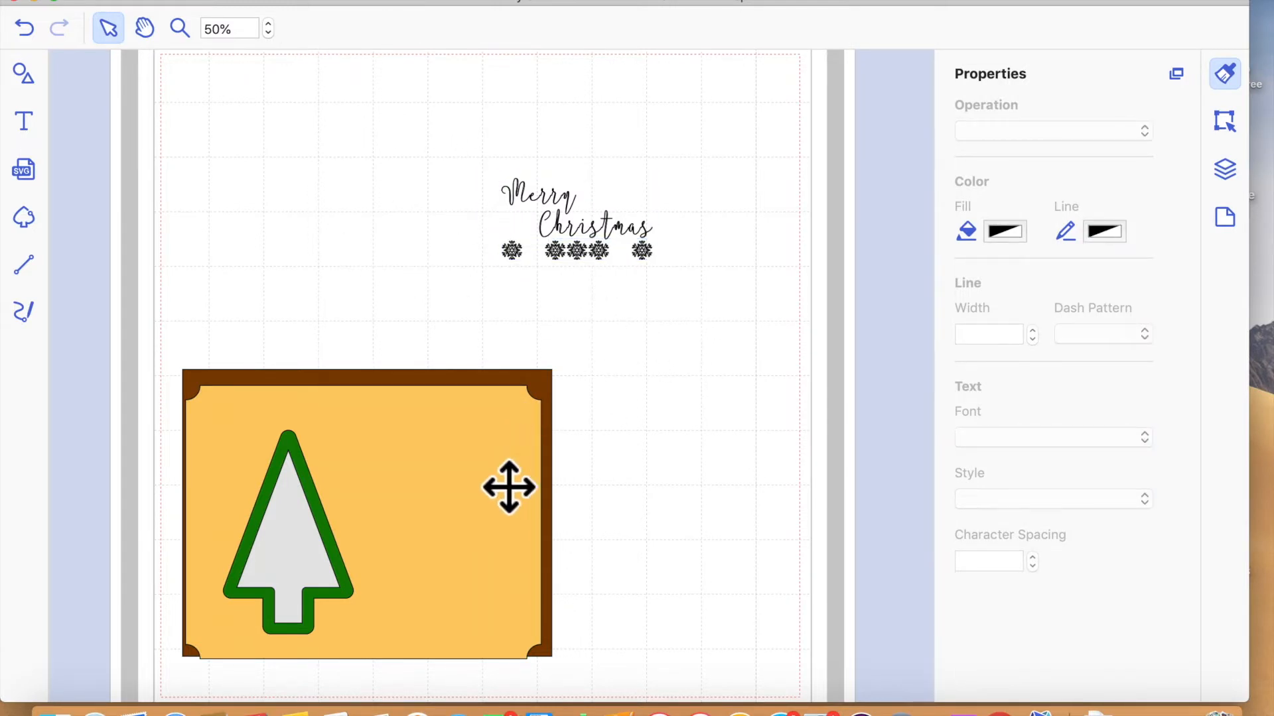
left_click(462, 482)
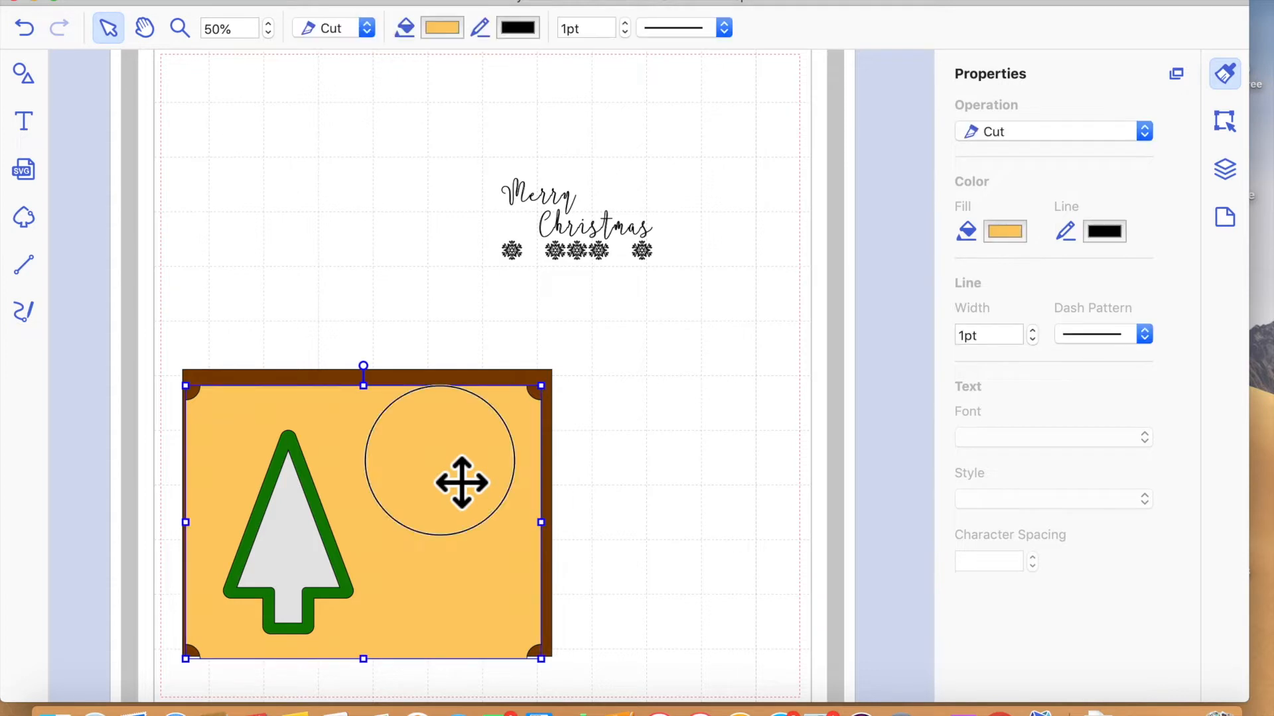
mouse_move(470, 477)
left_mouse_down()
mouse_move(497, 455)
mouse_move(462, 482)
mouse_move(473, 467)
left_mouse_up()
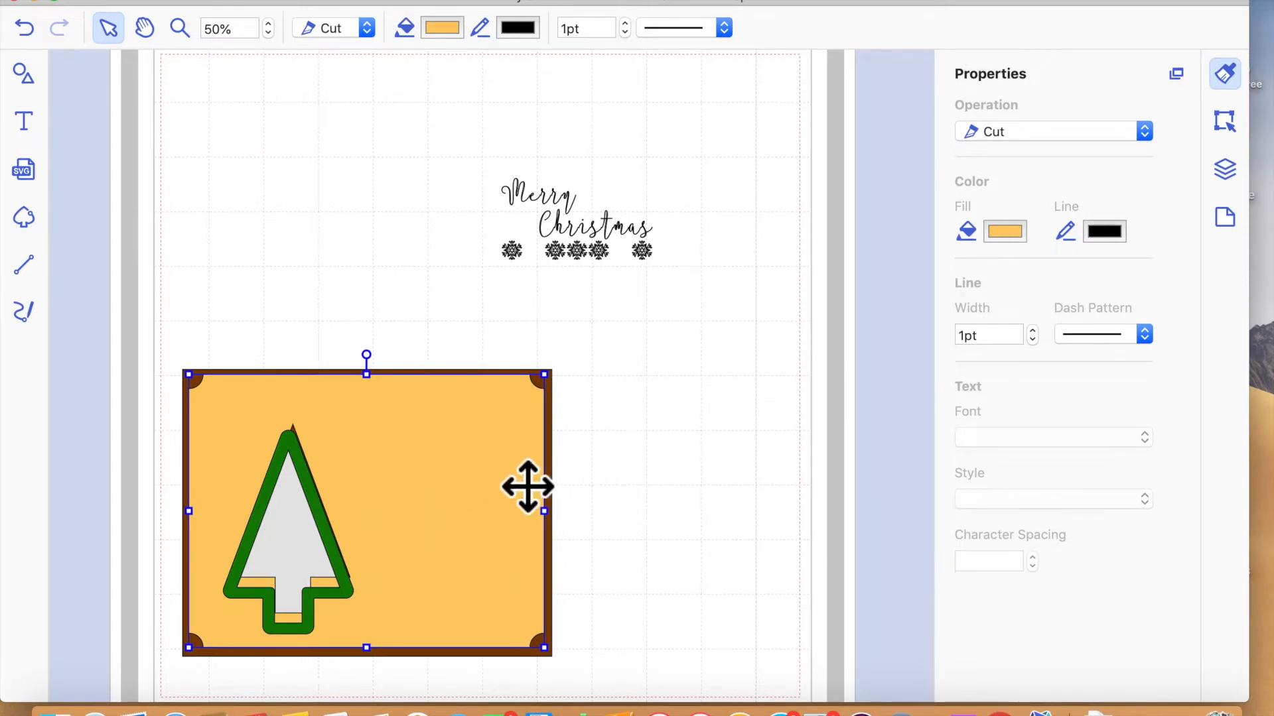
left_click_drag(443, 501, 460, 491)
- Move the "Merry Christmas" text together with its row of snowflakes off the page onto the surrounding workspace
left_click_drag(138, 343, 557, 624)
scroll(477, 531, "left", 3)
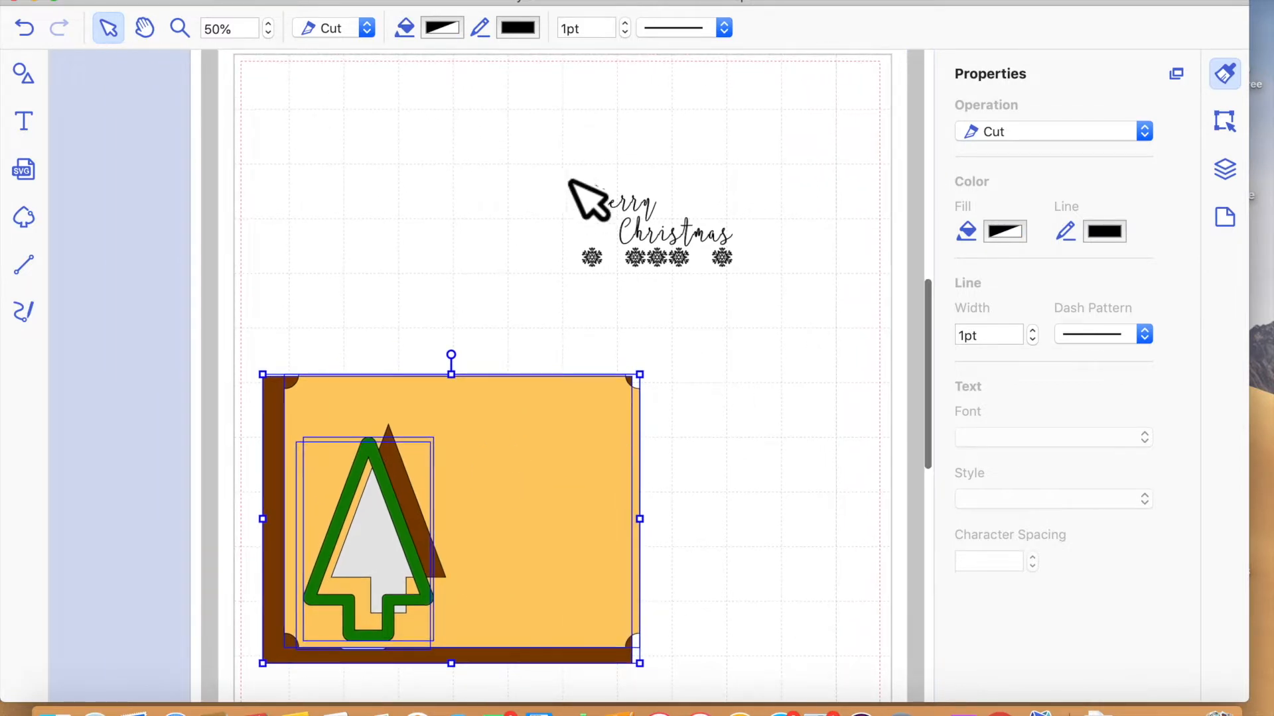
left_click(668, 222)
left_click_drag(394, 163, 810, 350)
left_click_drag(678, 249, 130, 152)
- Move the stacked brown panel, yellow panel and tree pieces off the page beside the text
left_click_drag(242, 320, 651, 607)
left_click_drag(497, 505, 166, 349)
left_click(491, 433)
left_click_drag(242, 323, 186, 313)
left_click(269, 299)
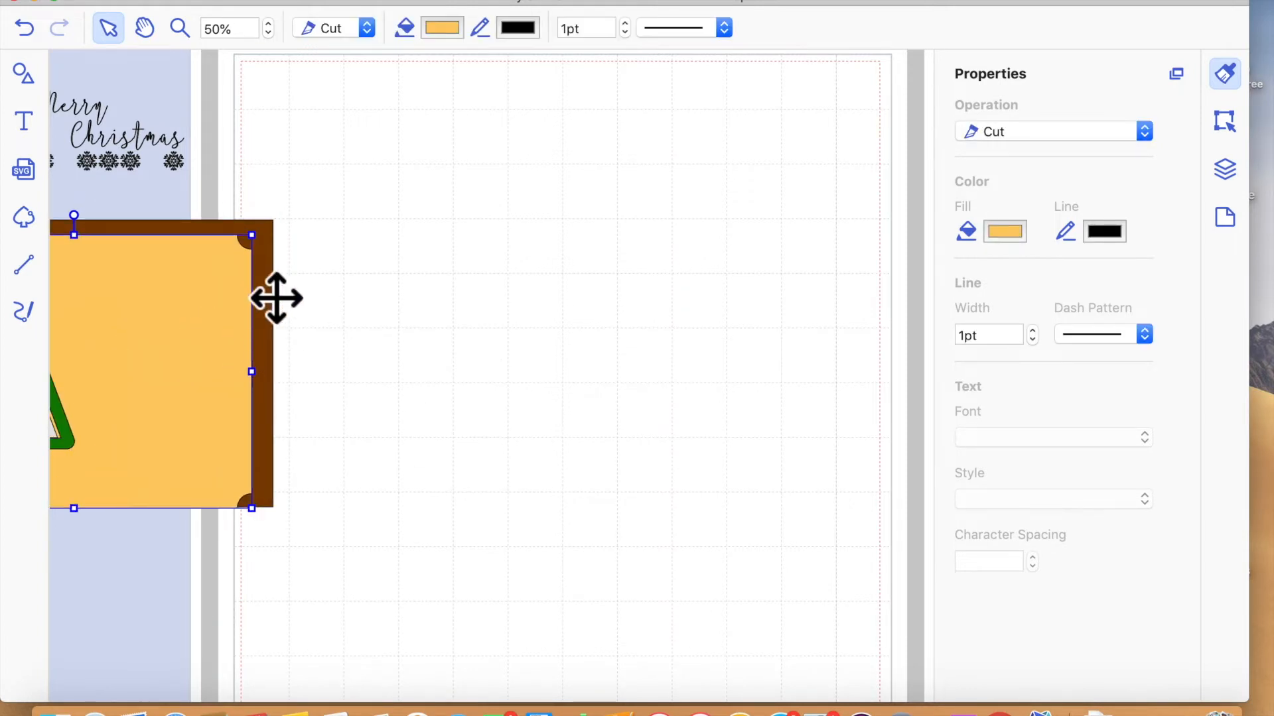
- Bring the brown panel back onto the empty page and show its position and size
left_click_drag(272, 296, 785, 330)
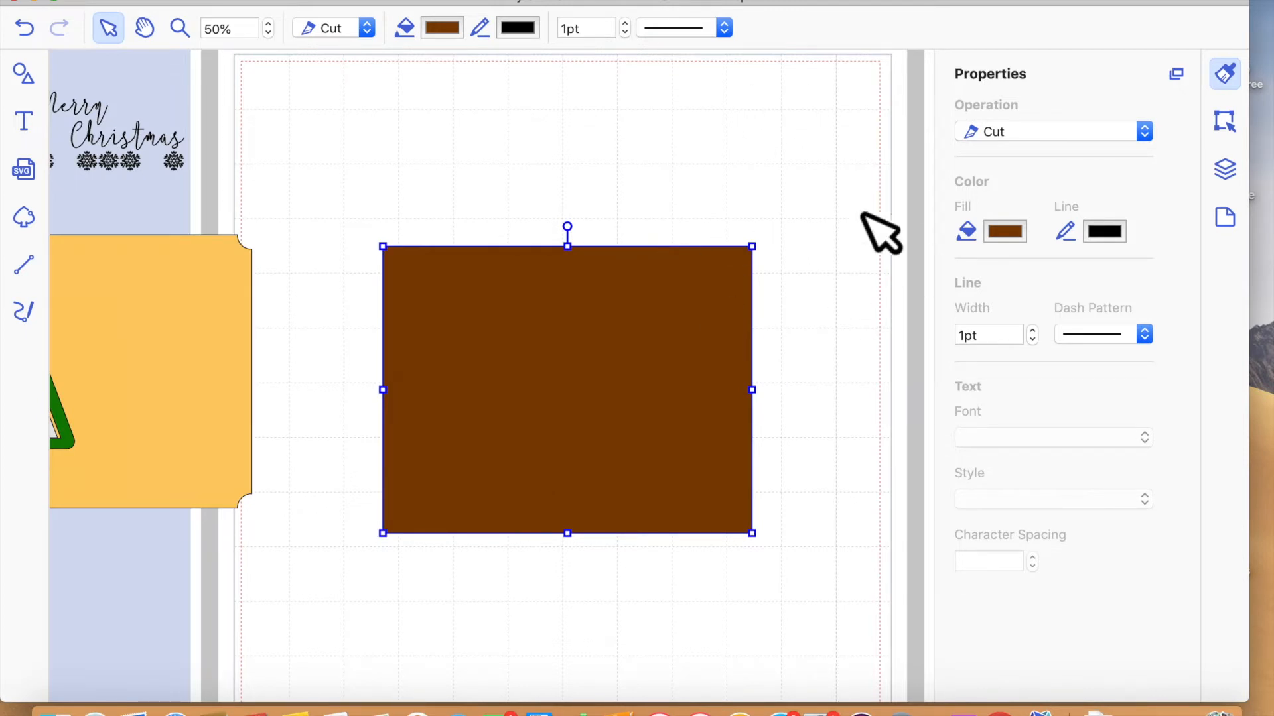
left_click(1226, 123)
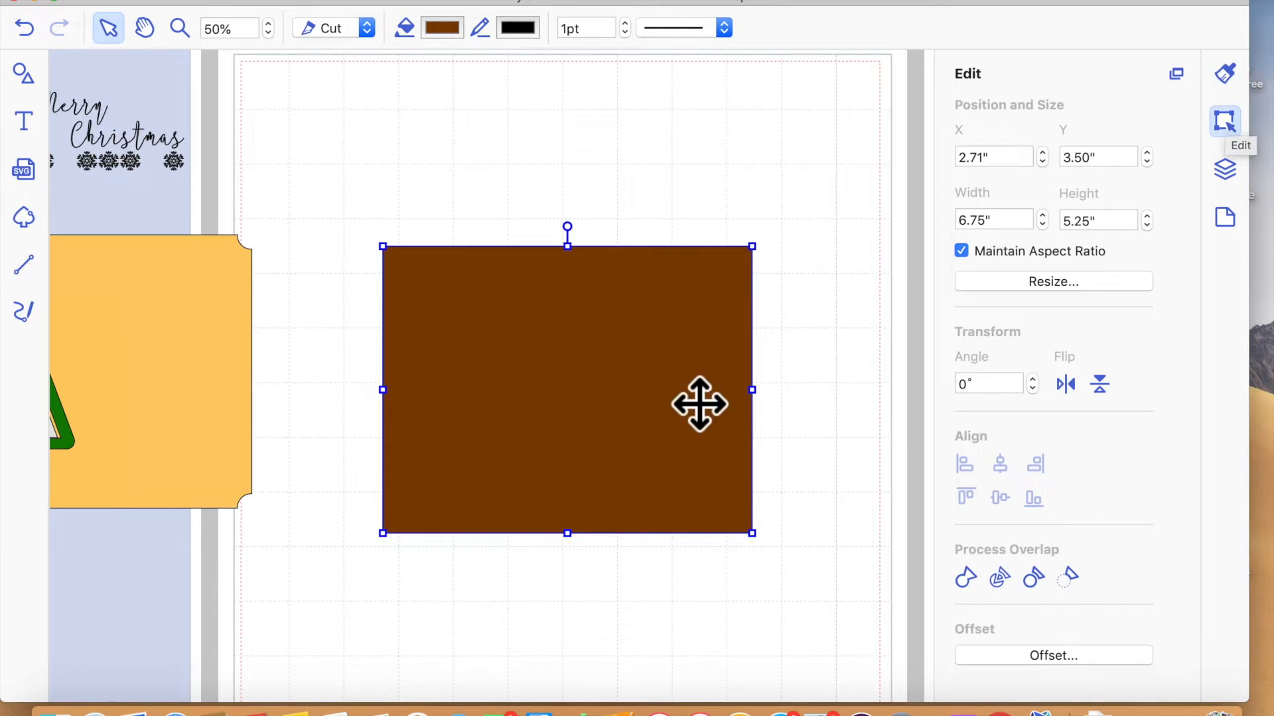
left_click_drag(583, 353, 584, 323)
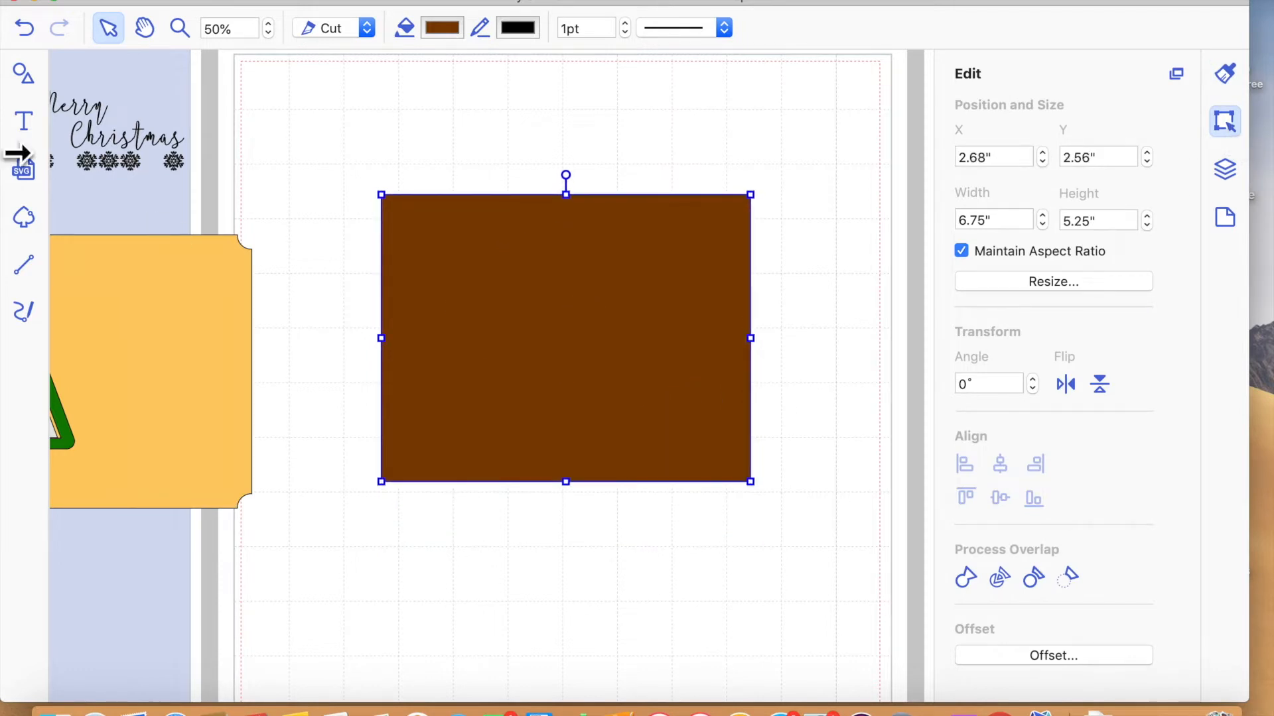
- Add a plain square from the basic shapes and separate it from the brown panel on the page
left_click(22, 71)
left_click_drag(147, 172, 656, 492)
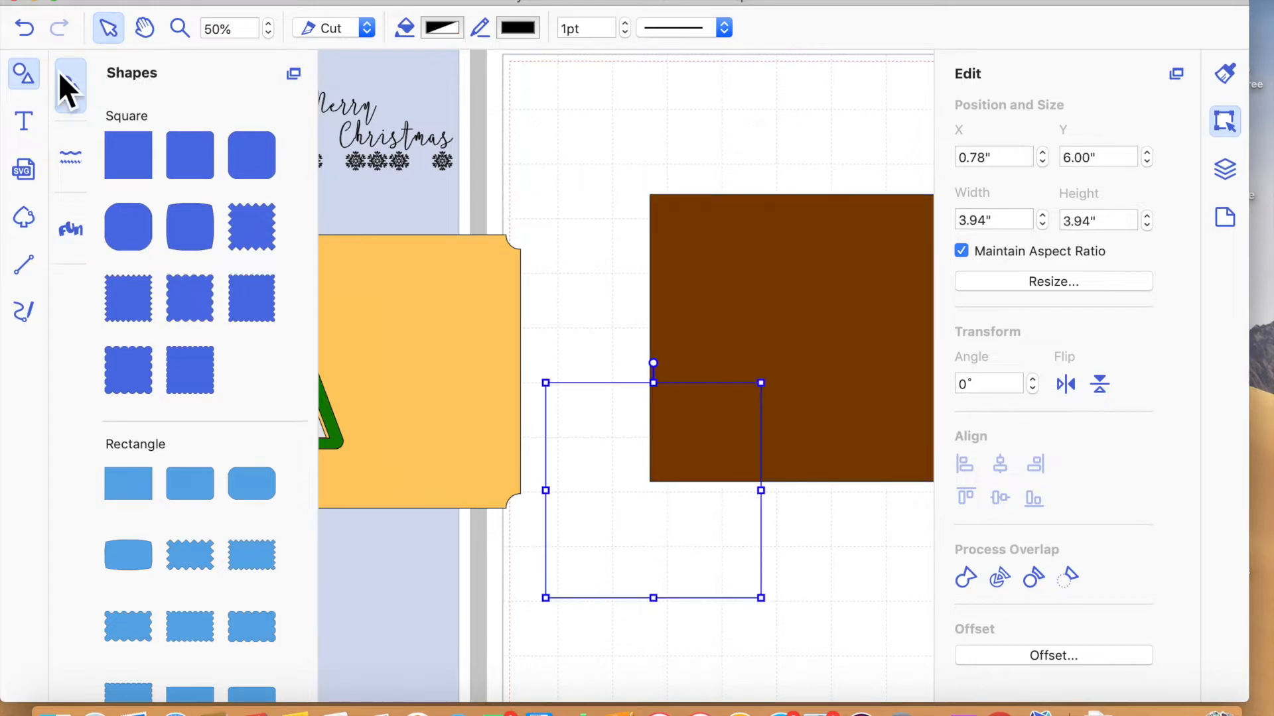
left_click(25, 78)
left_click(526, 370)
left_click_drag(540, 356, 762, 309)
left_click_drag(478, 463, 553, 355)
left_click(841, 311)
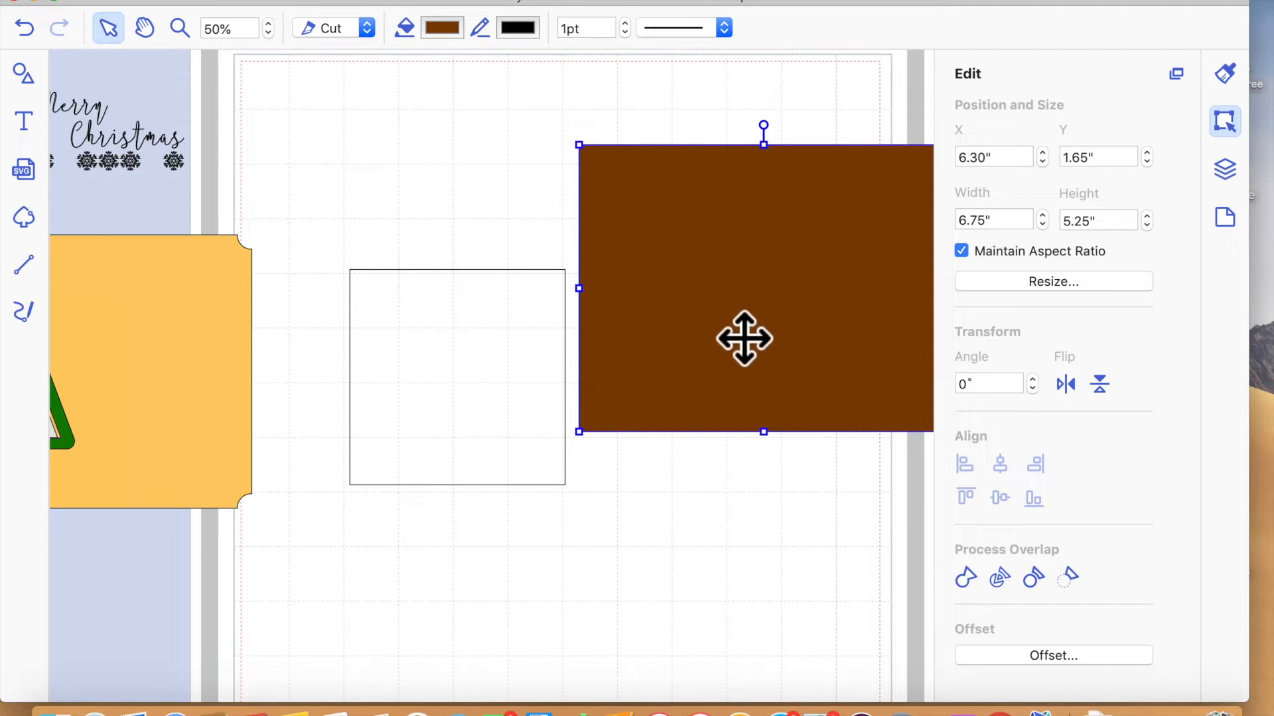
- Turn off Maintain Aspect Ratio for the new square and resize it to 5 inches wide by 7 inches high
left_click(500, 381)
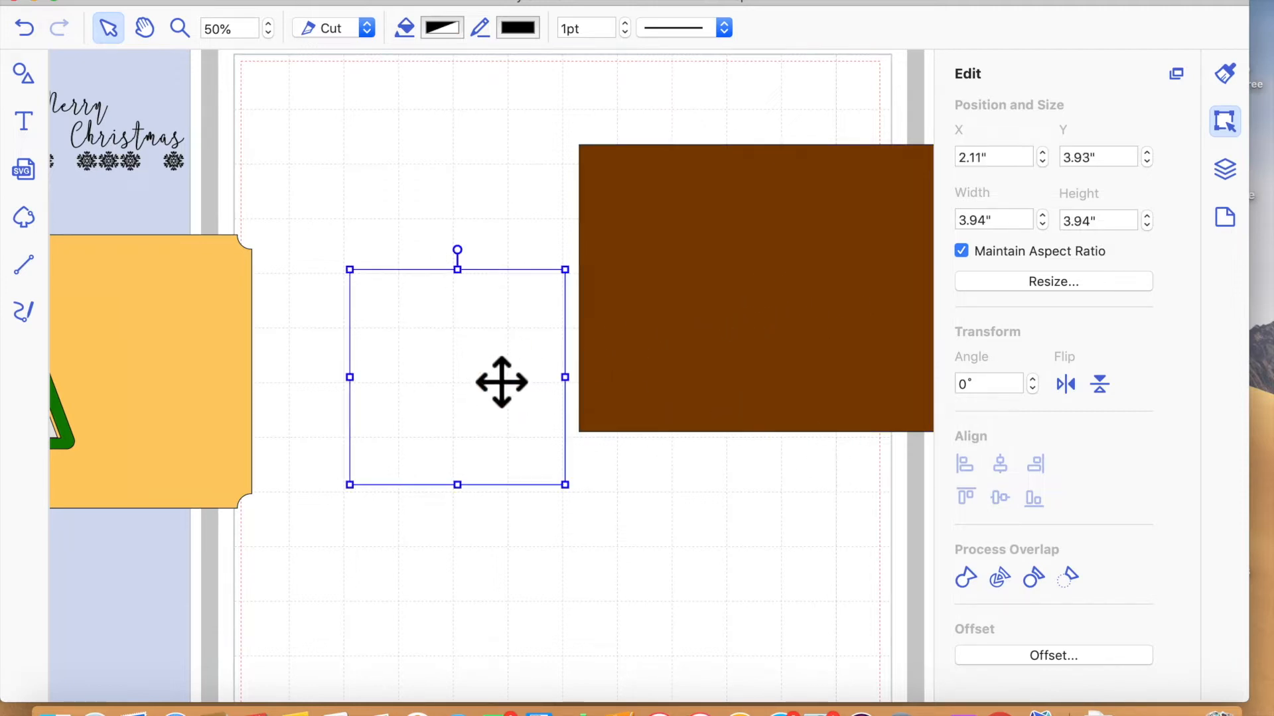
left_click(998, 226)
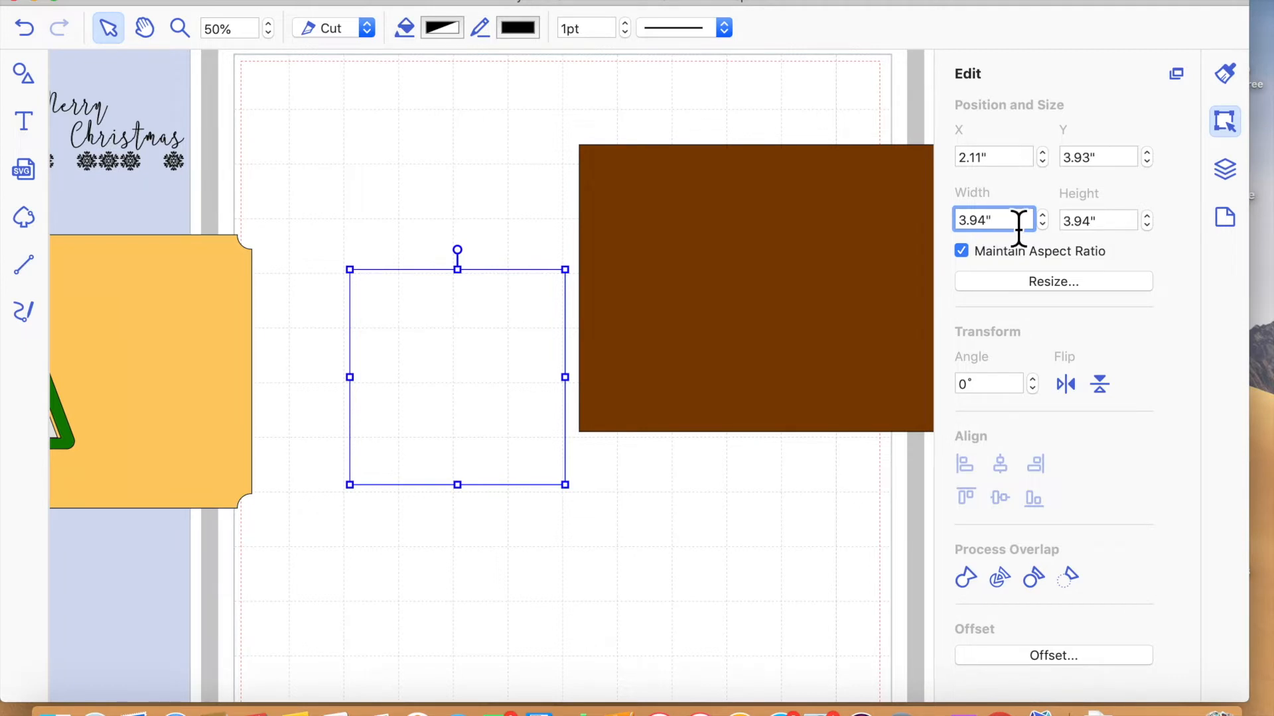
left_click_drag(984, 225, 950, 227)
double_click(504, 386)
left_click(733, 456)
left_click(528, 401)
left_click(961, 251)
left_click_drag(1011, 222, 909, 229)
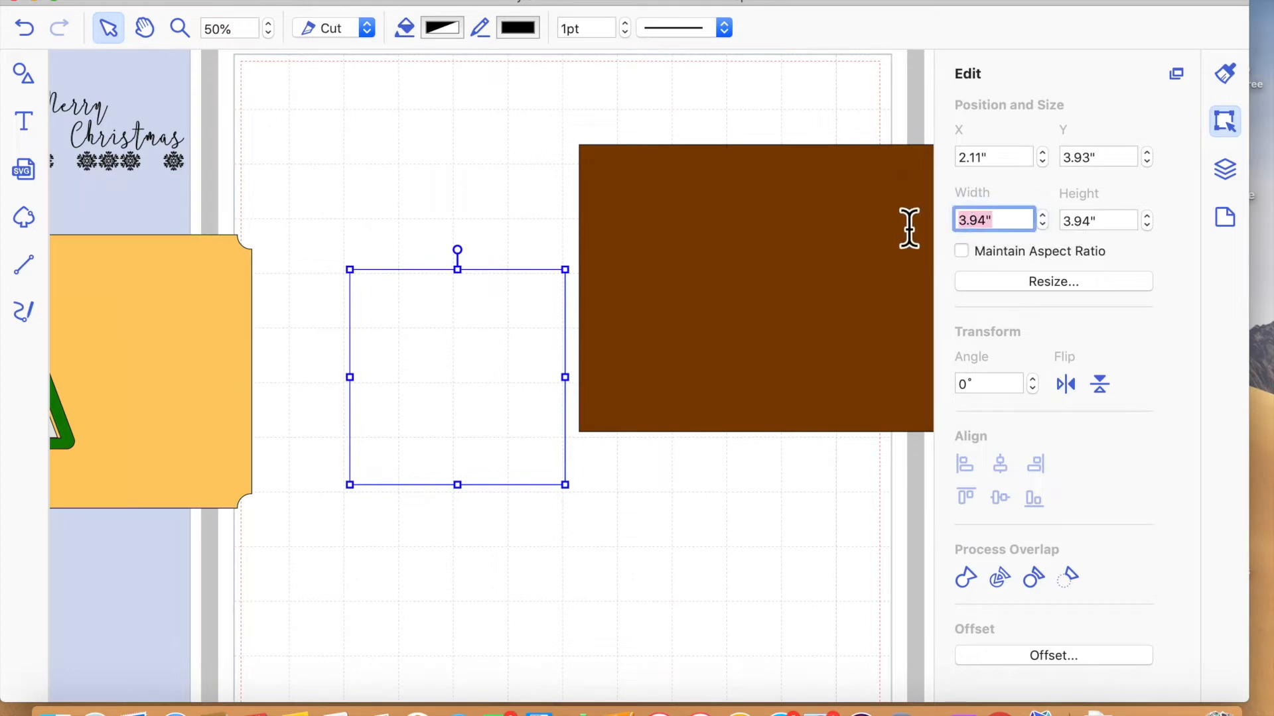
type("5")
left_click(1060, 222)
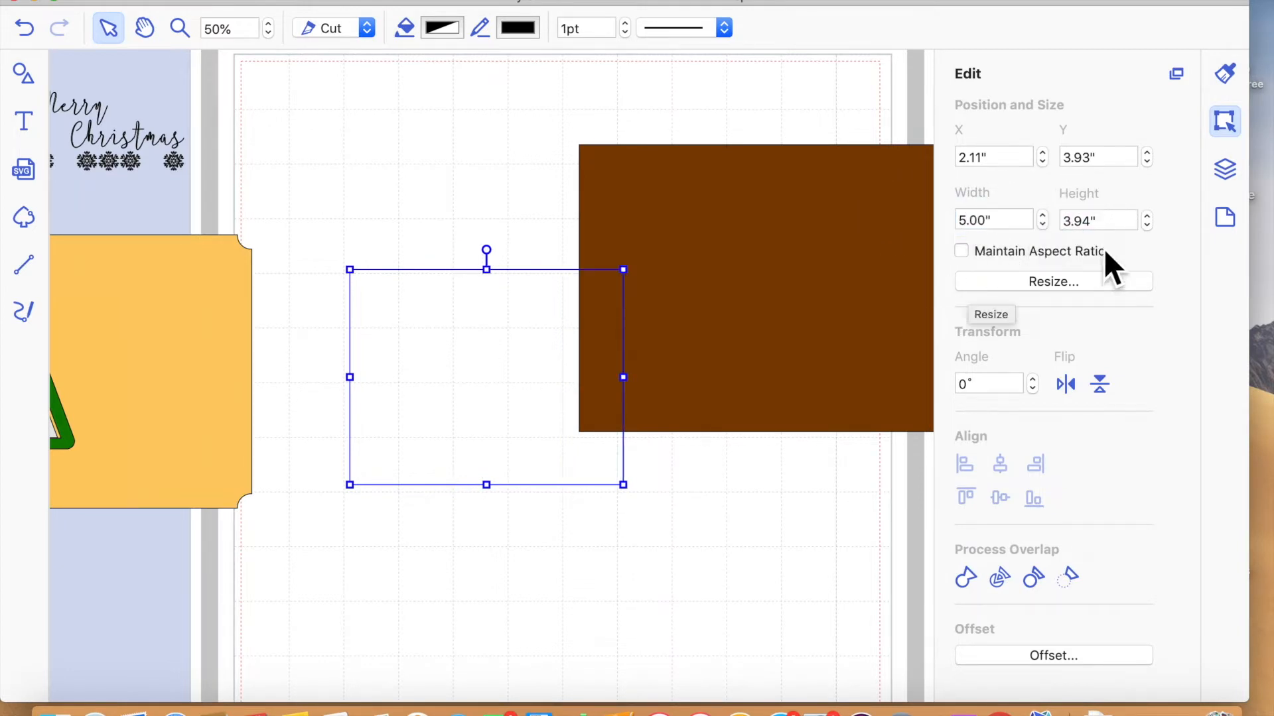
left_click_drag(1102, 229, 1069, 229)
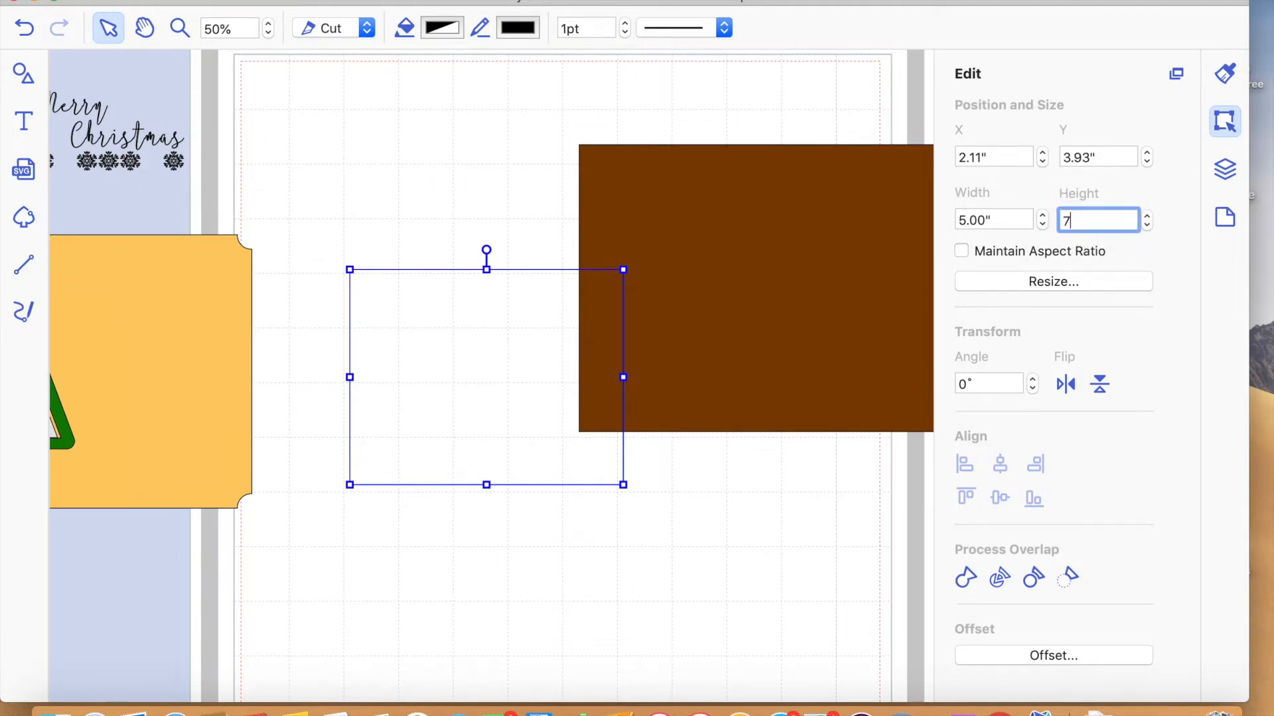
key("Return")
- Rotate the 5 × 7 inch rectangle to 90° on the page and move the brown panel out of the way
left_click_drag(782, 257, 949, 263)
left_click_drag(526, 361, 560, 250)
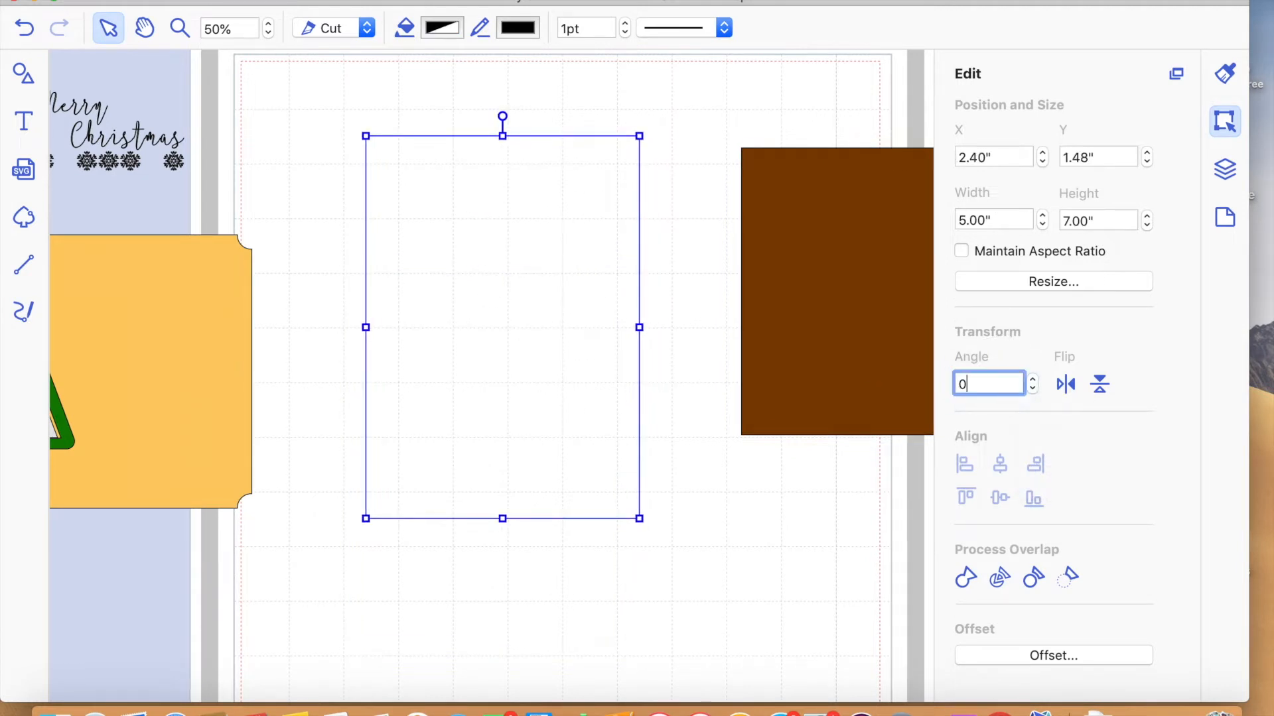
key("Return")
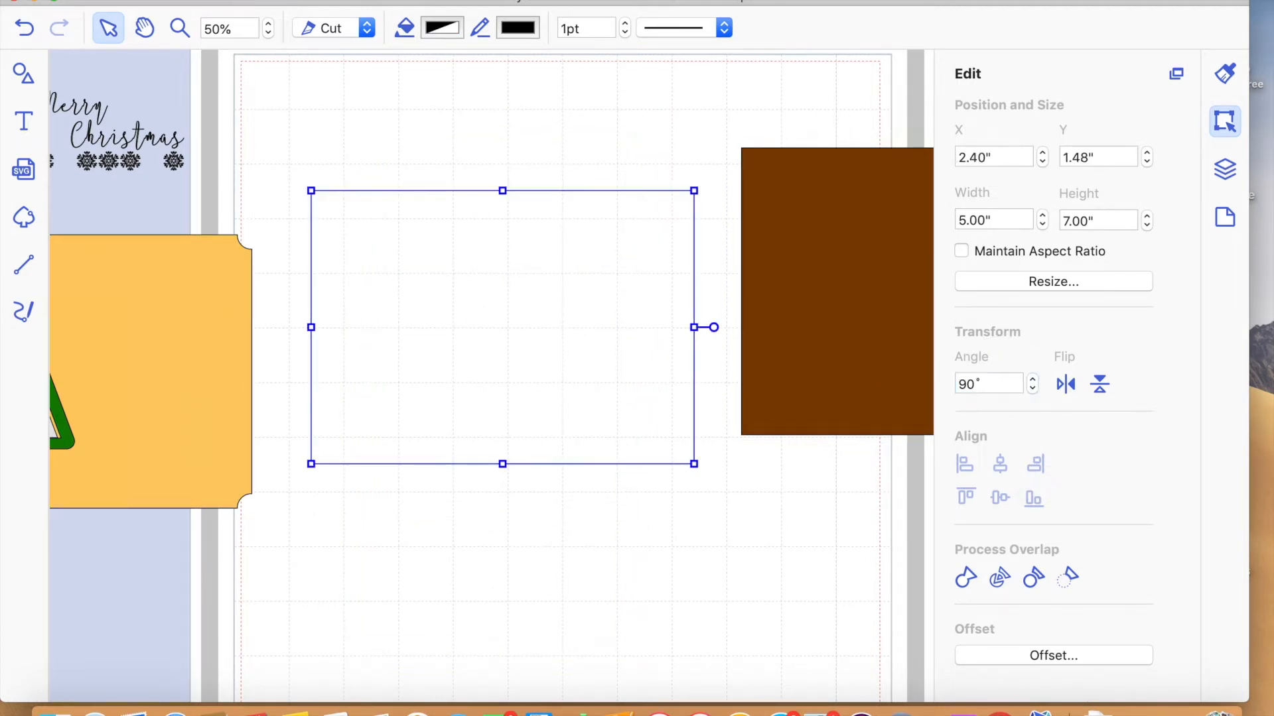
left_click(540, 568)
left_click_drag(420, 409, 417, 375)
left_click_drag(890, 284, 1048, 337)
- Fill the 5 × 7 inch rectangle with the dark red Cayenne colour and move it off the page
left_click(1224, 74)
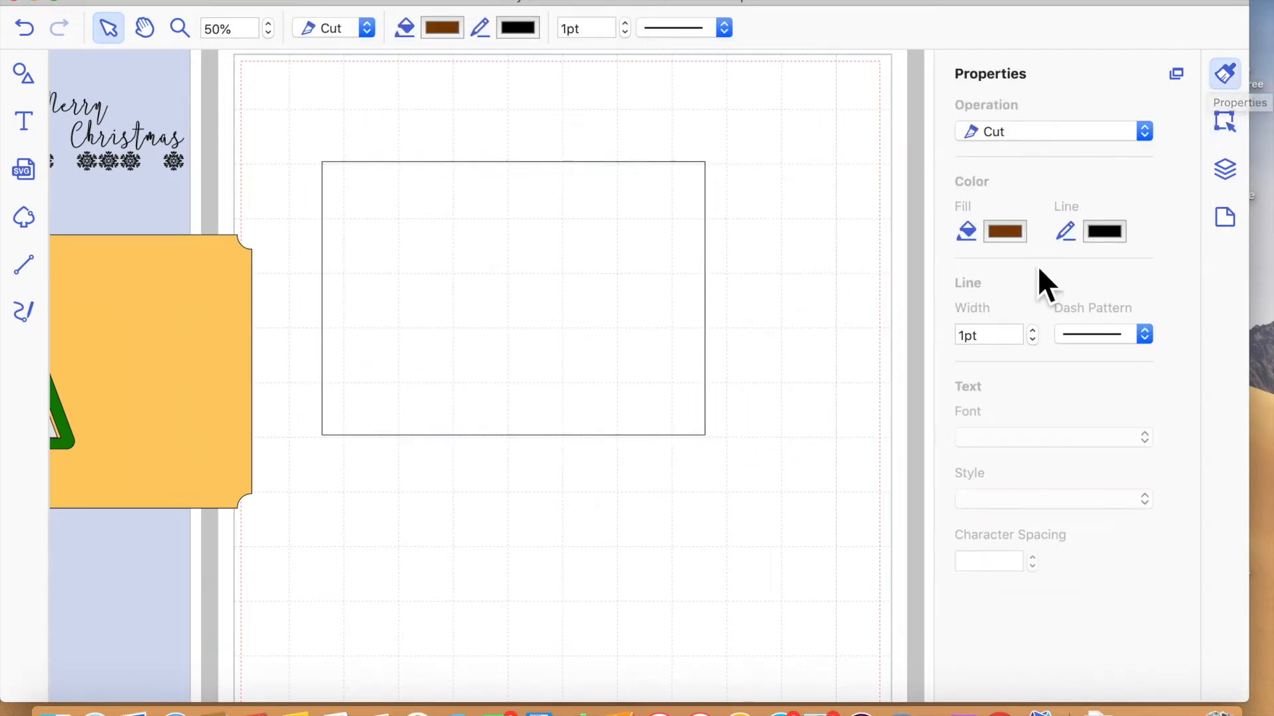
left_click(998, 233)
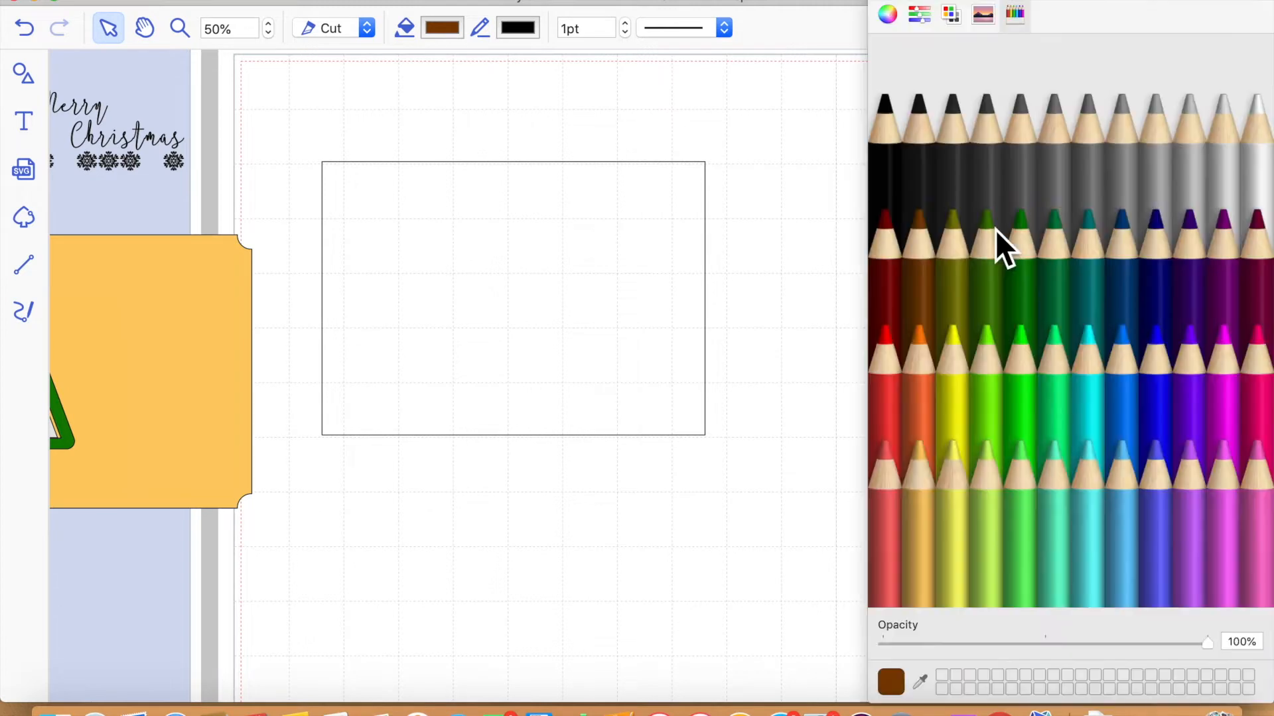
left_click(893, 287)
left_click(639, 406)
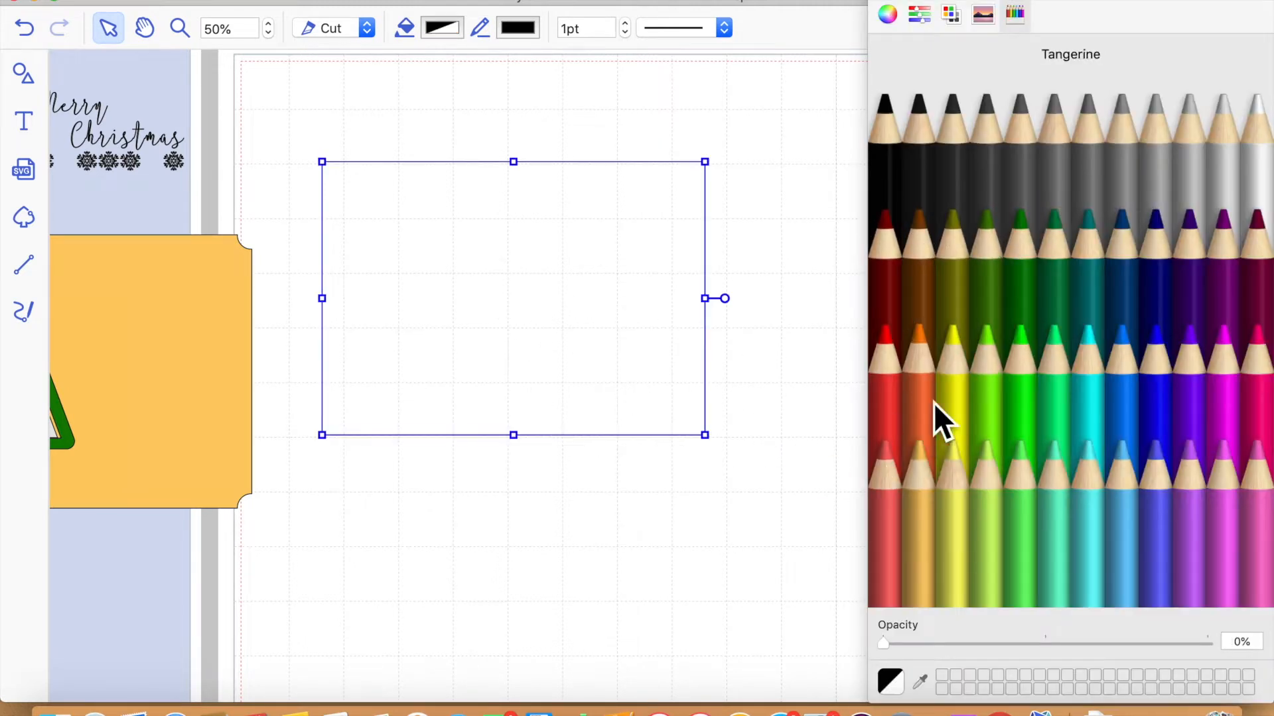
left_click(883, 375)
left_click_drag(515, 344, 941, 355)
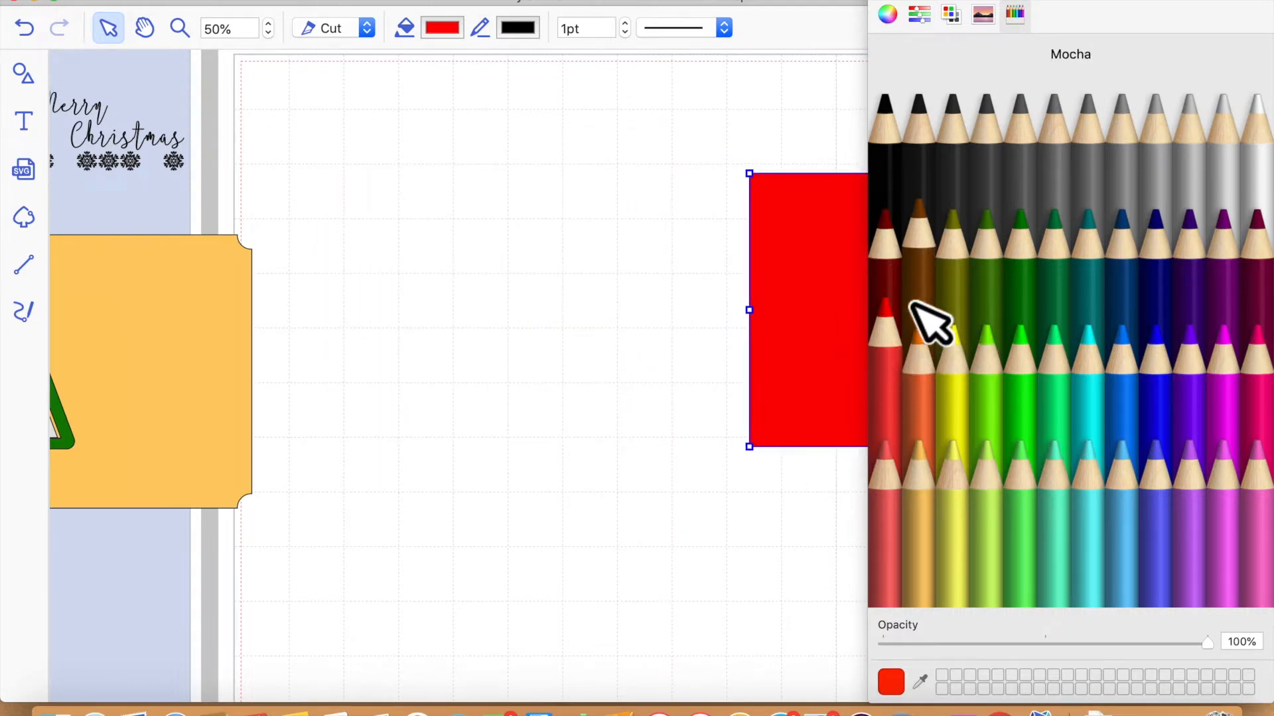
left_click(900, 297)
left_click(886, 3)
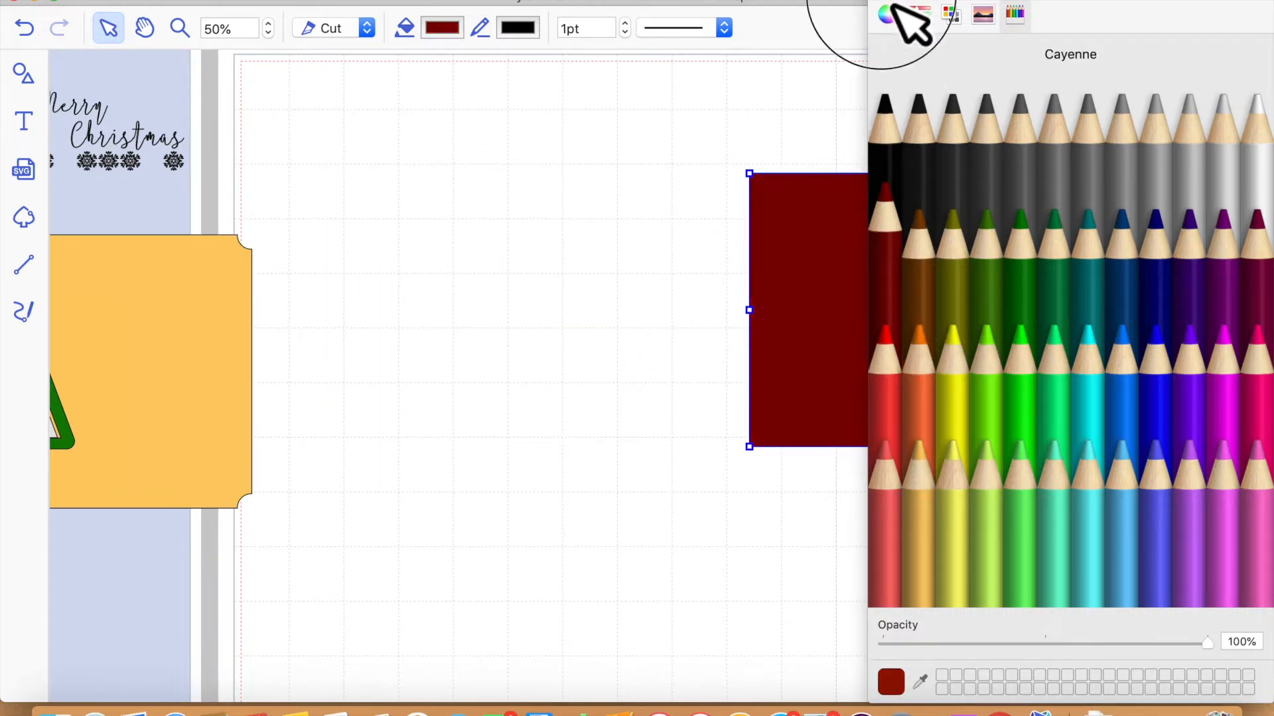
left_click_drag(842, 287, 999, 252)
- Examine the fill colour picker's modes, including the grayscale slider, Web Safe Colors, Spectrum and pencils
left_click(1005, 231)
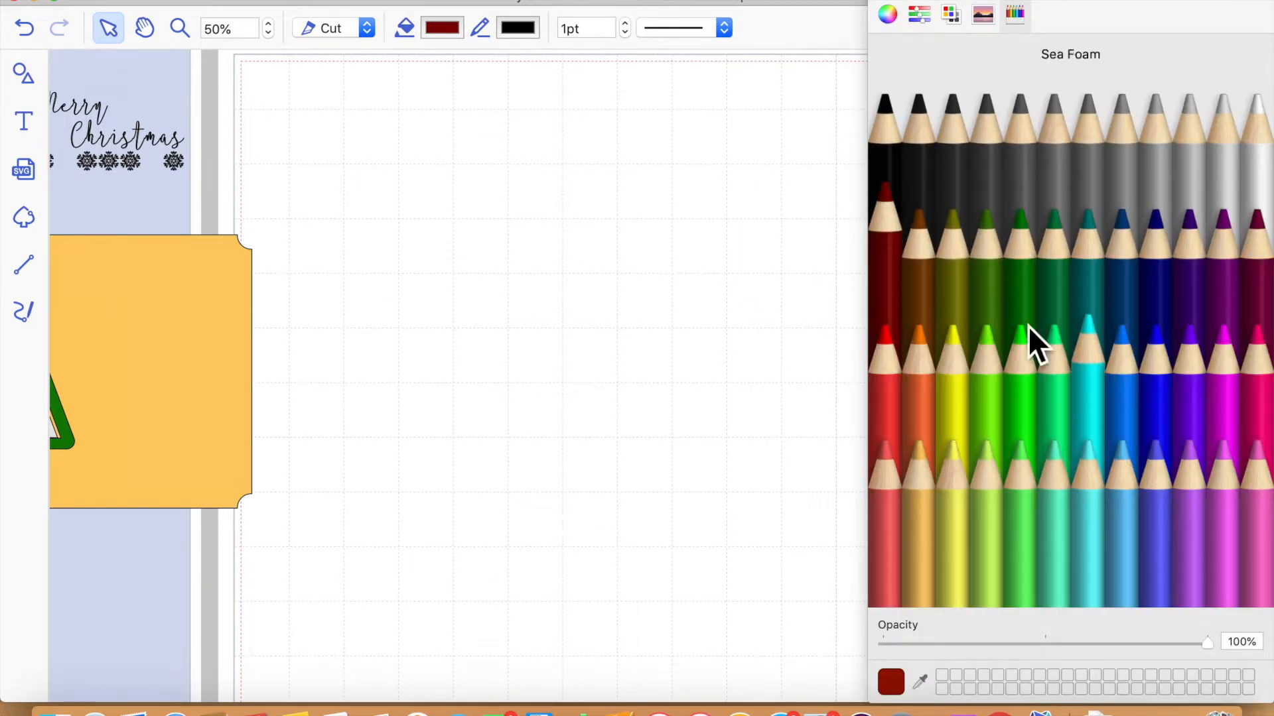
left_click(893, 18)
left_click(924, 20)
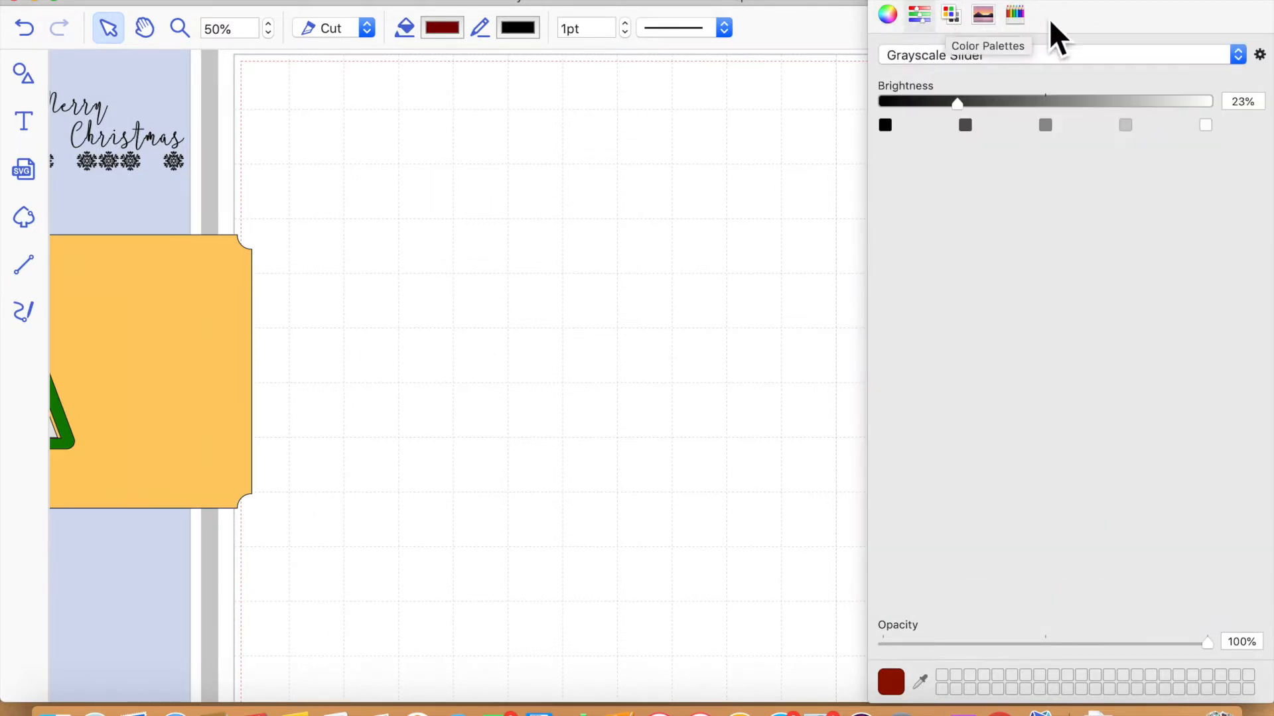
left_click(956, 14)
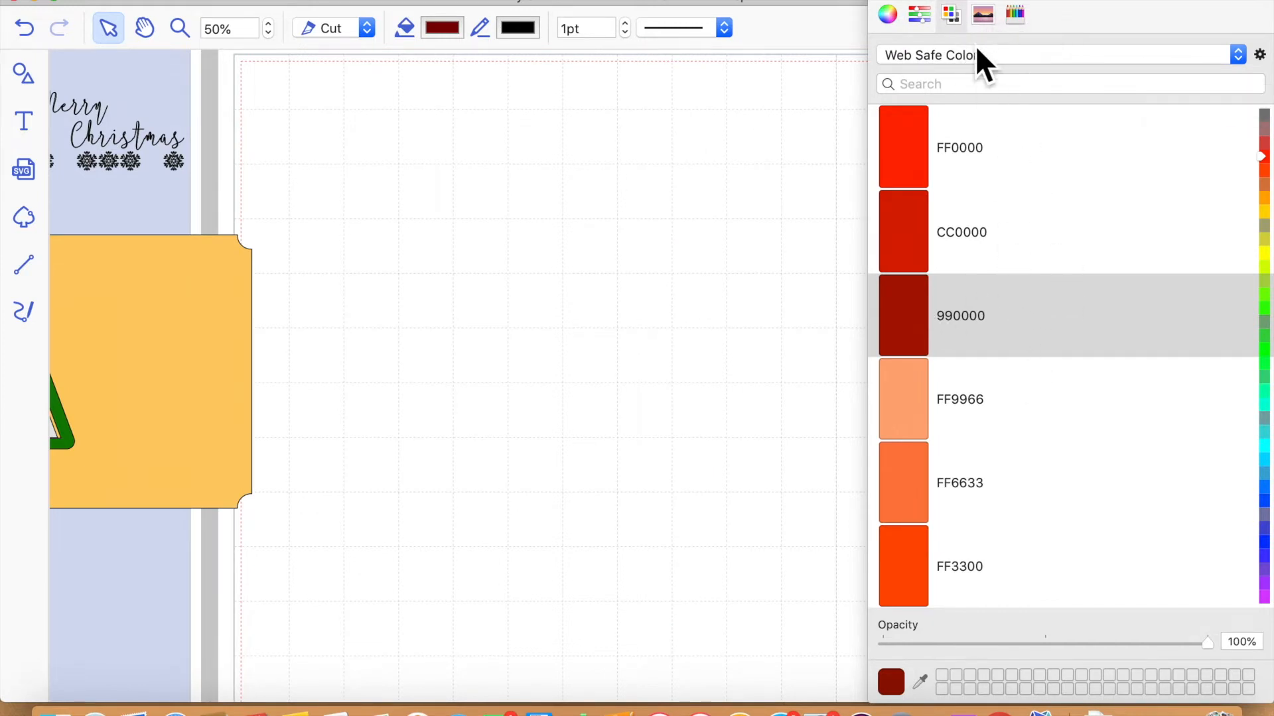
left_click(984, 16)
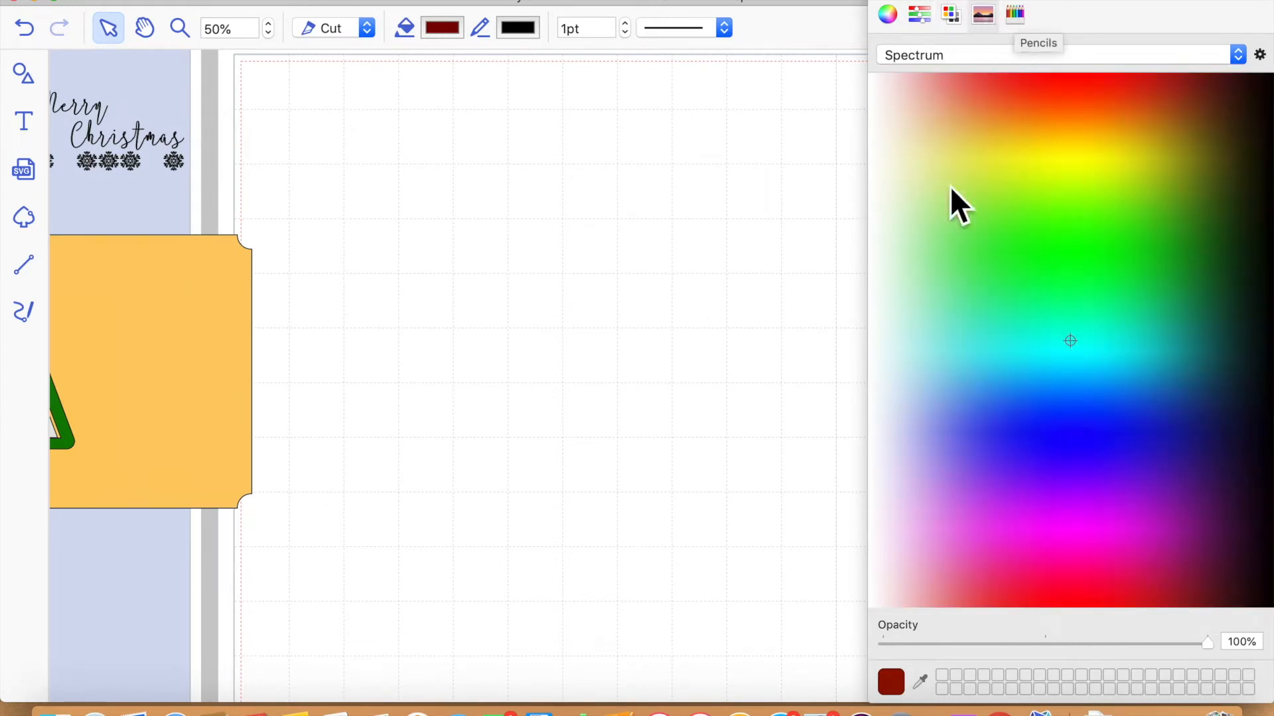
left_click(1015, 15)
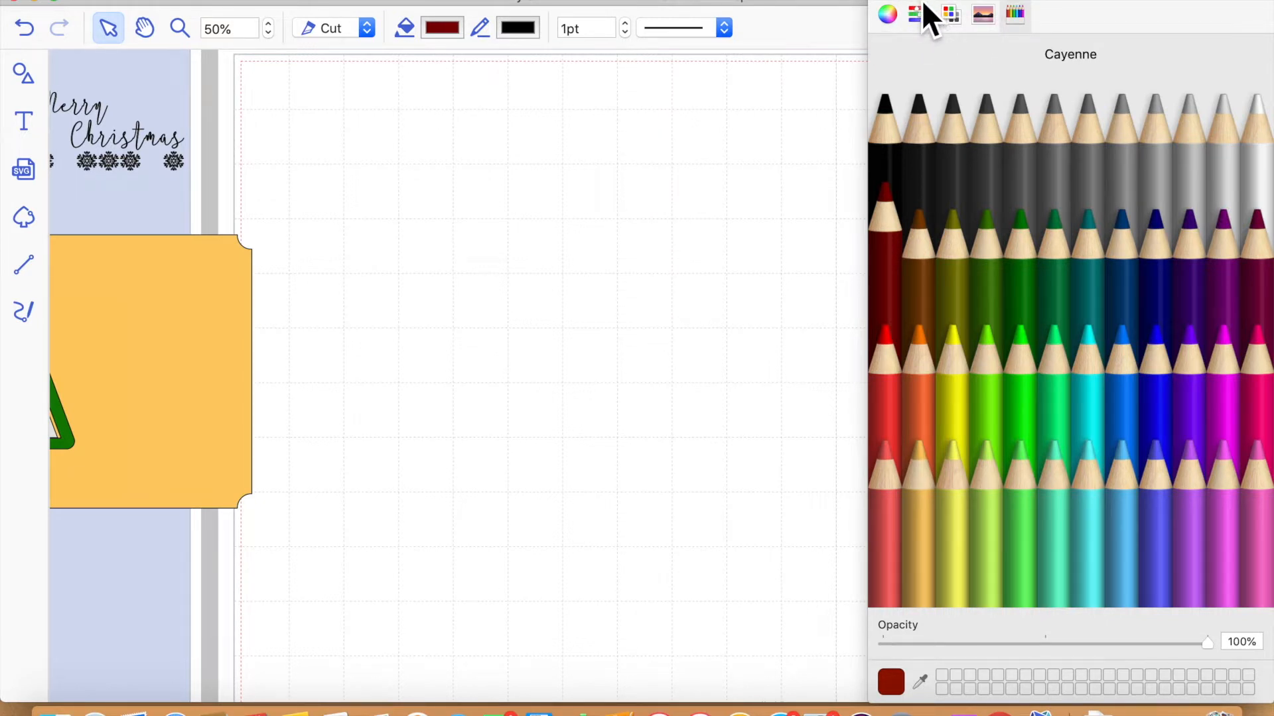
left_click(883, 1)
- Place the yellow panel with the tree cut-out on the page and bring the dark red rectangle beside it
left_click_drag(203, 394, 587, 254)
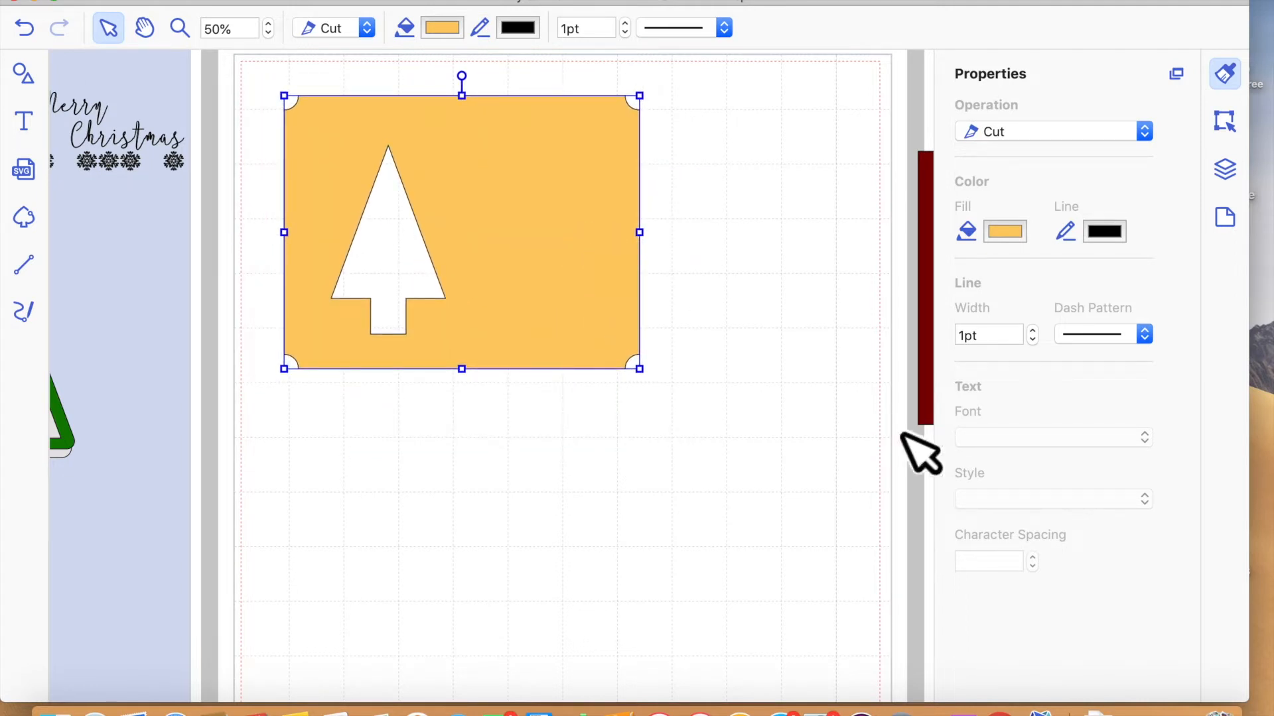
left_click_drag(926, 285, 648, 276)
left_click_drag(909, 358, 794, 338)
- Create an inward offset line of the dark red rectangle with 0.20" spacing and Round corners, leaving the original line as is
left_click(1226, 124)
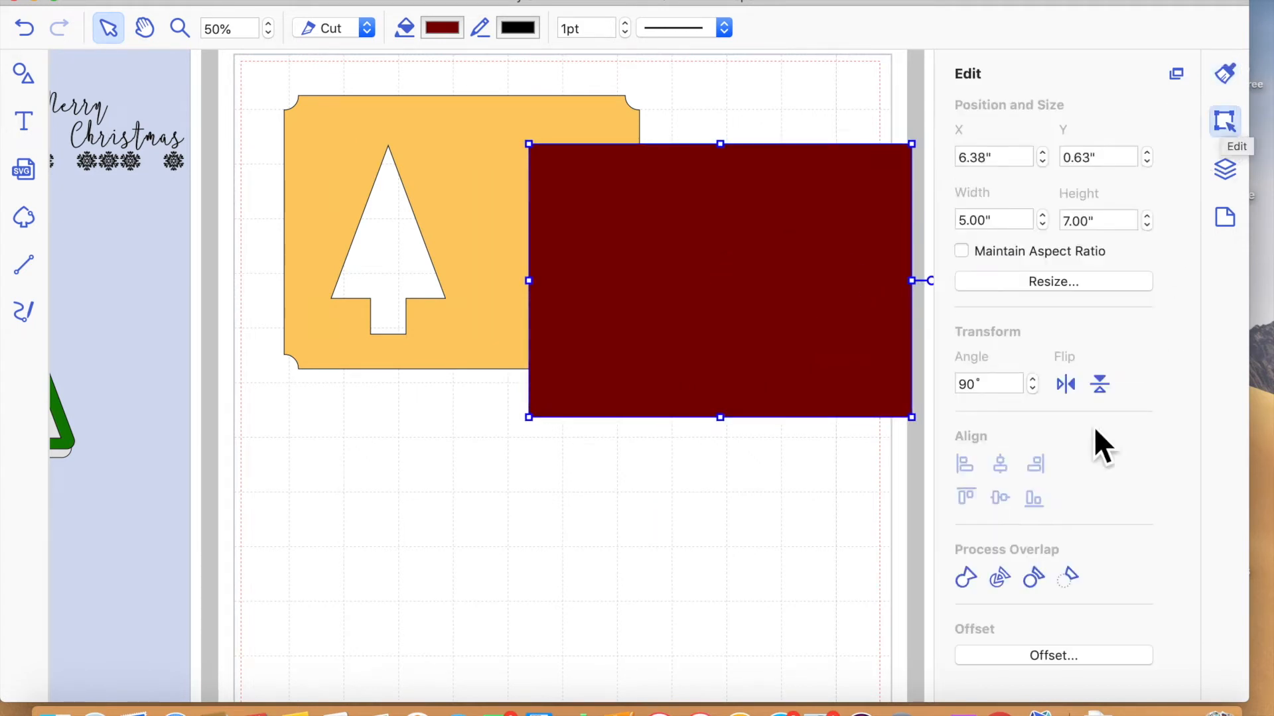
left_click(1060, 662)
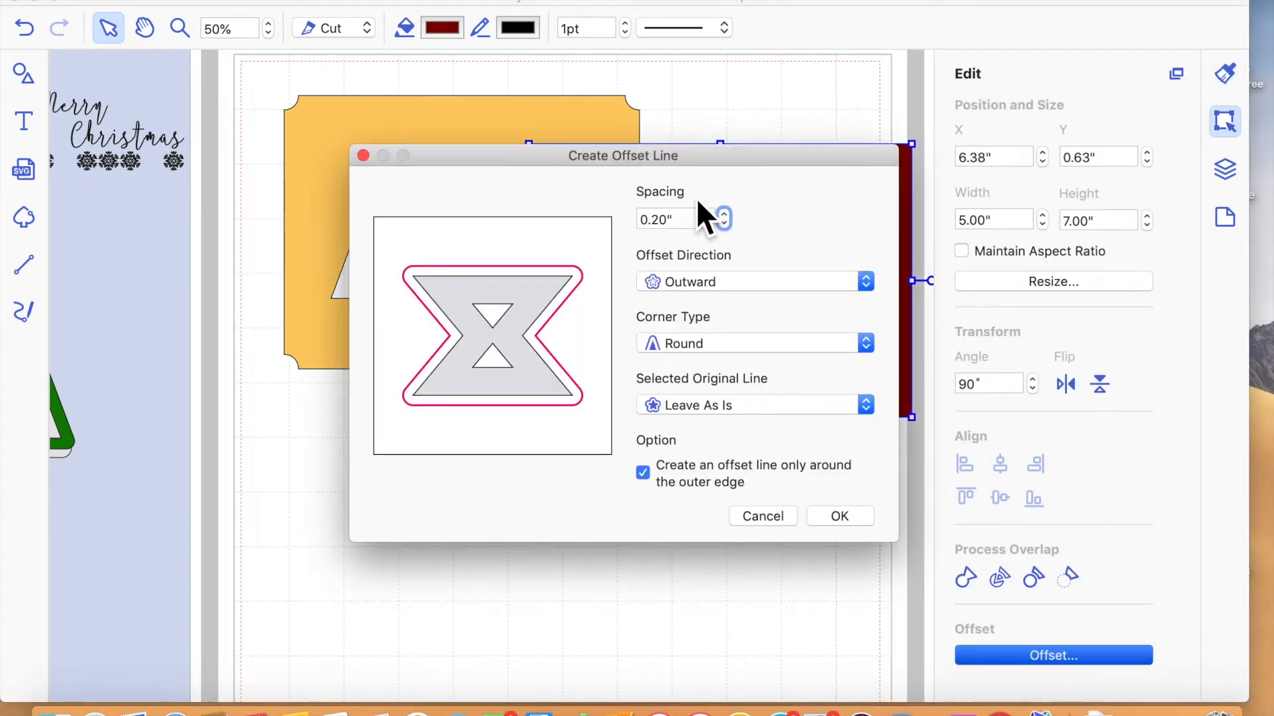
left_click_drag(697, 220, 589, 238)
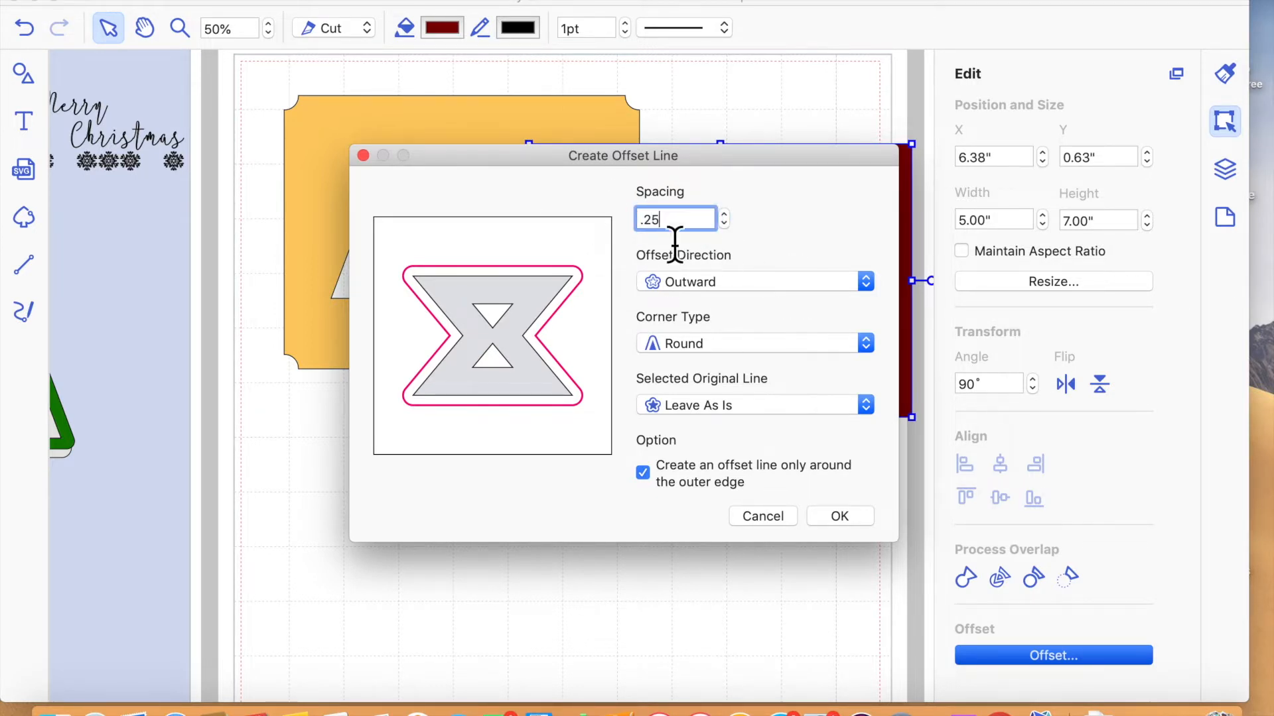
left_click(753, 282)
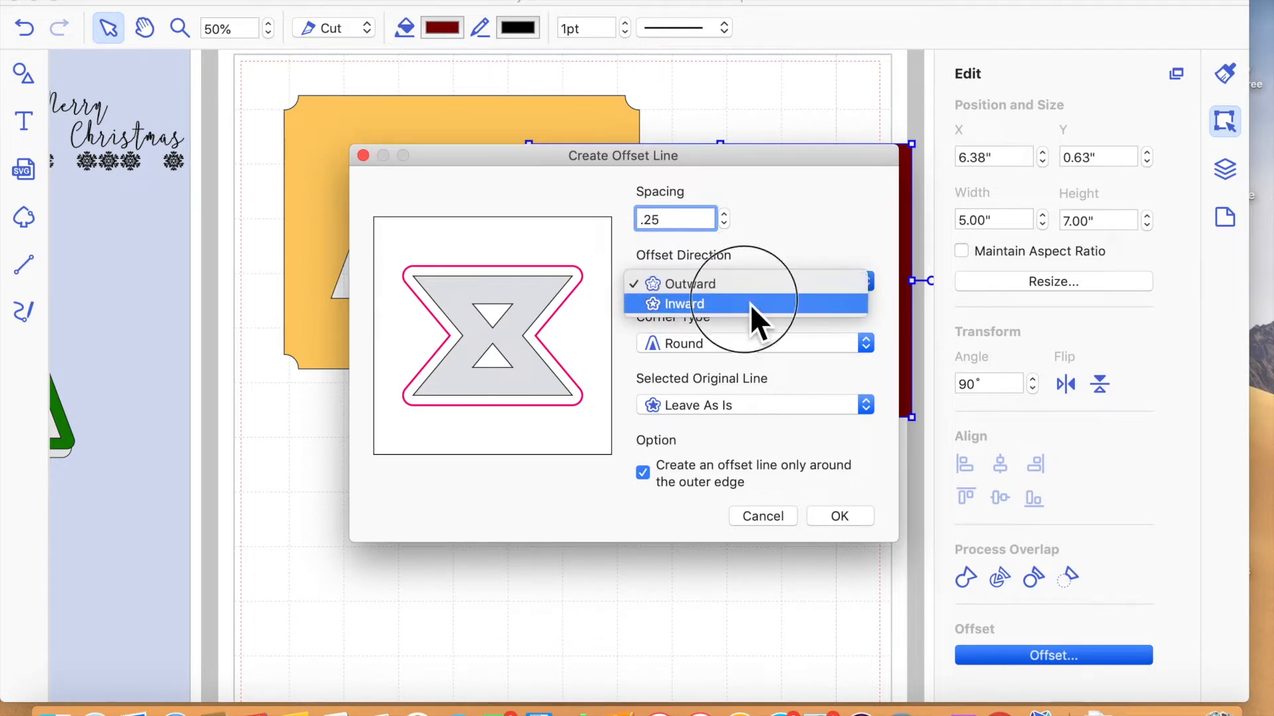
left_click(749, 304)
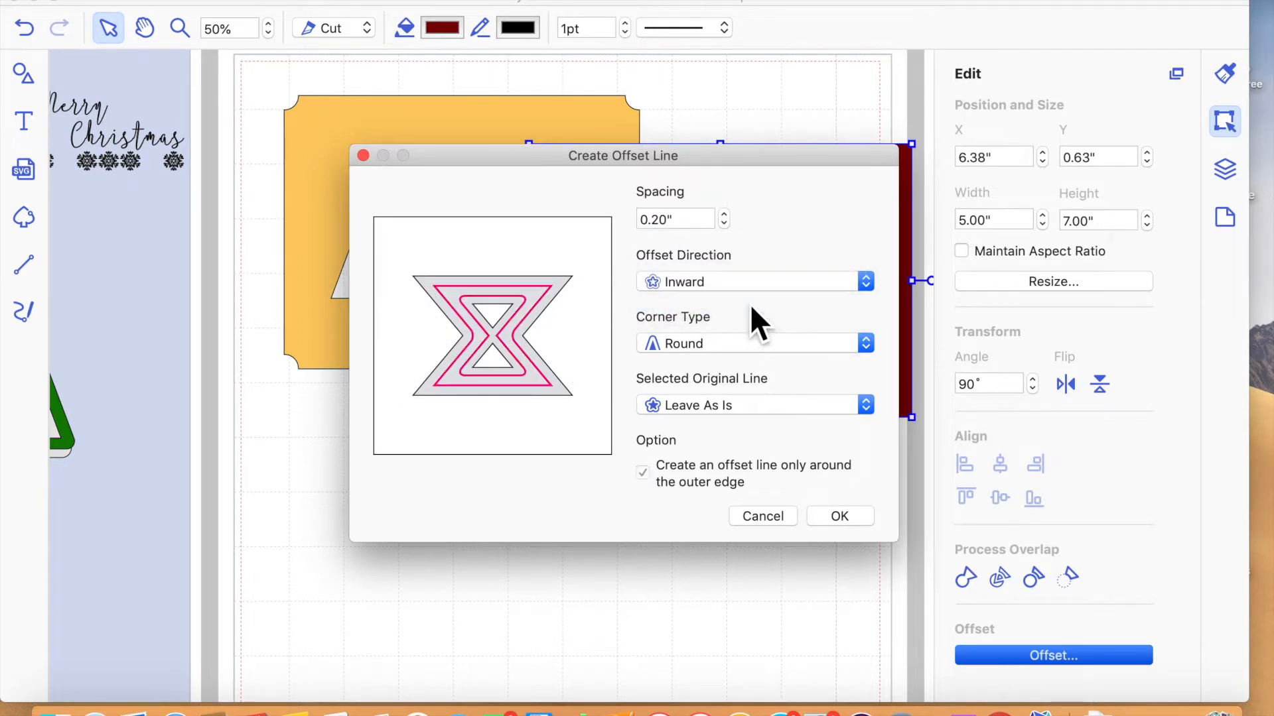
left_click(746, 346)
left_click(739, 368)
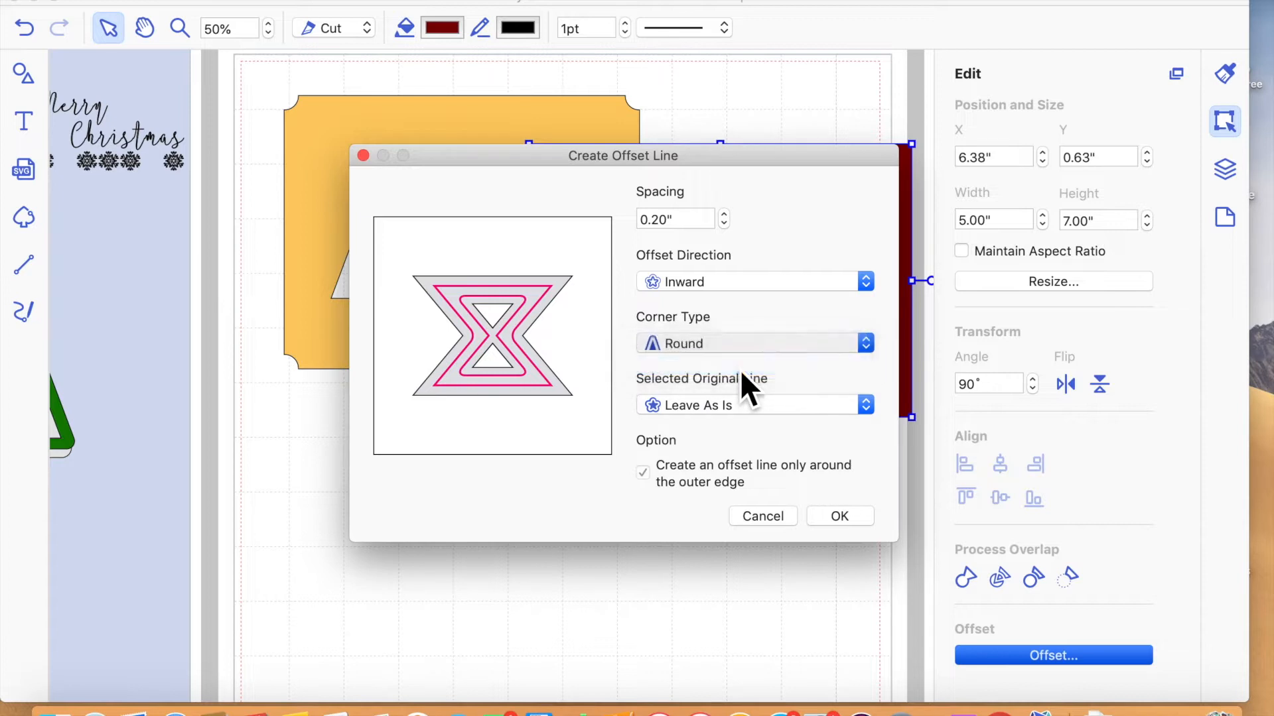
left_click(840, 517)
- Fill the inner offset rectangle with dark green using the colour pencils and close the colour picker
left_click(775, 317)
double_click(776, 316)
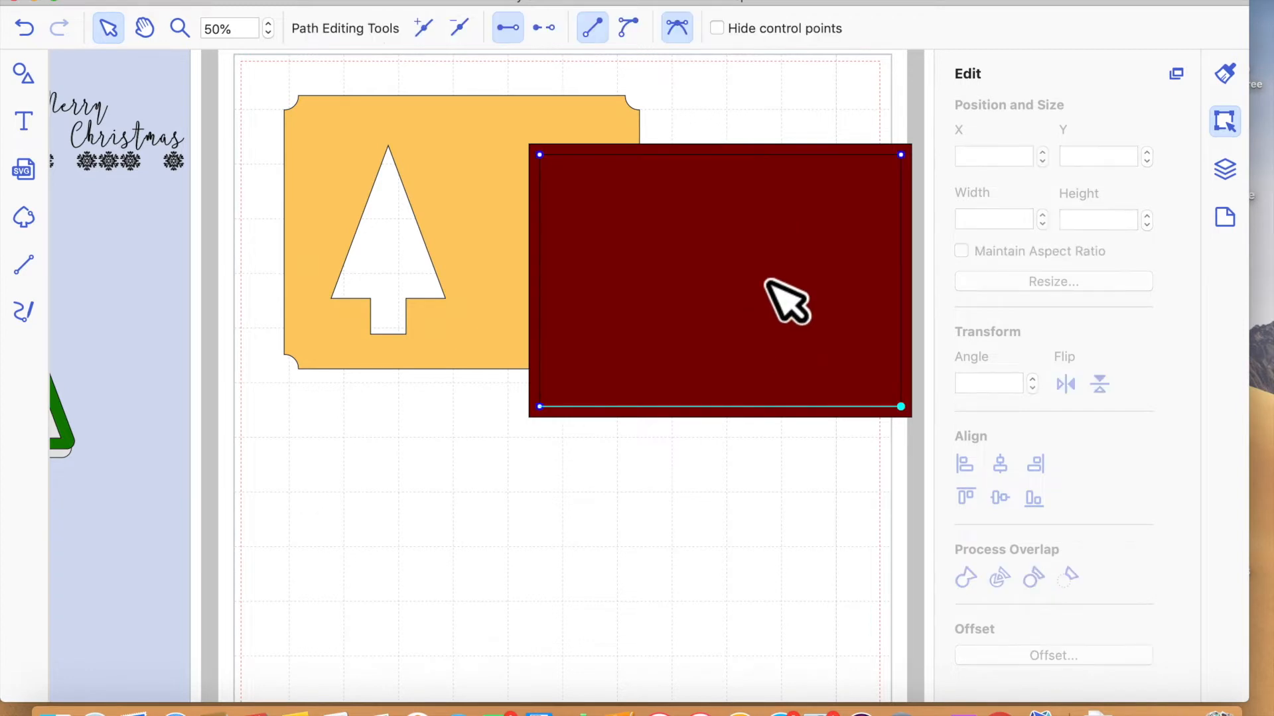
key("Escape")
left_click(754, 256)
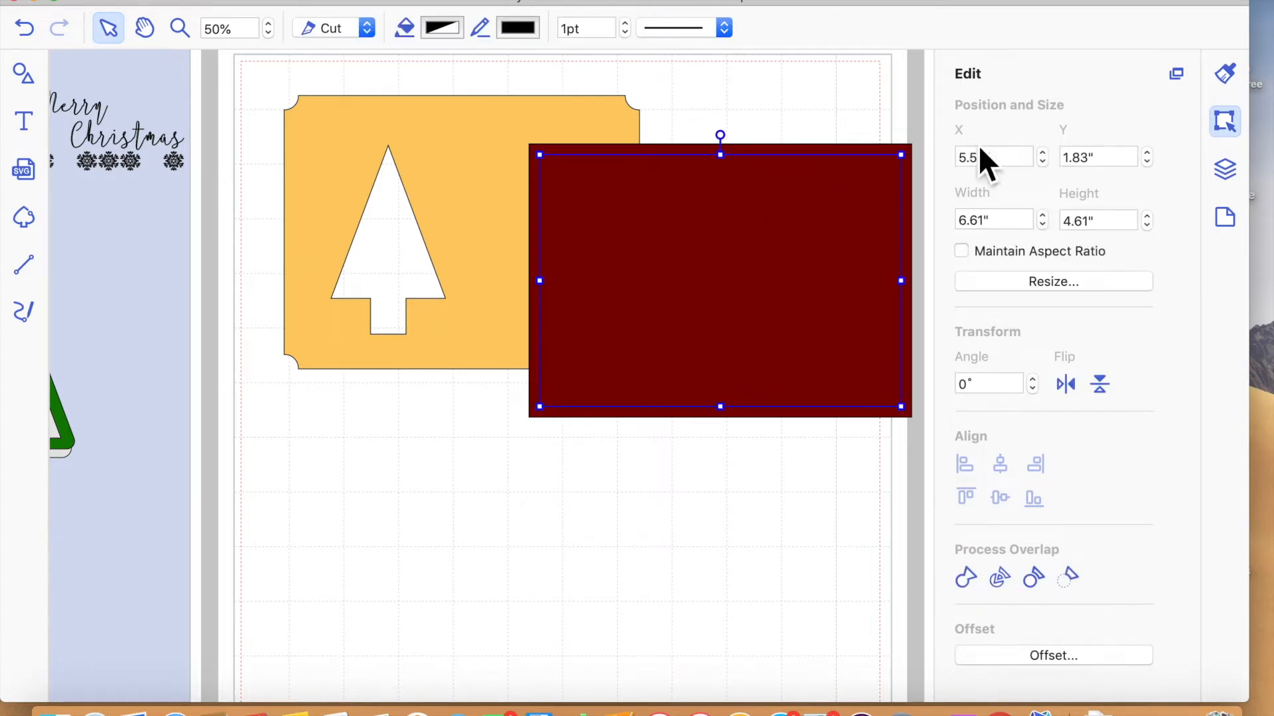
left_click(1224, 71)
left_click(1010, 229)
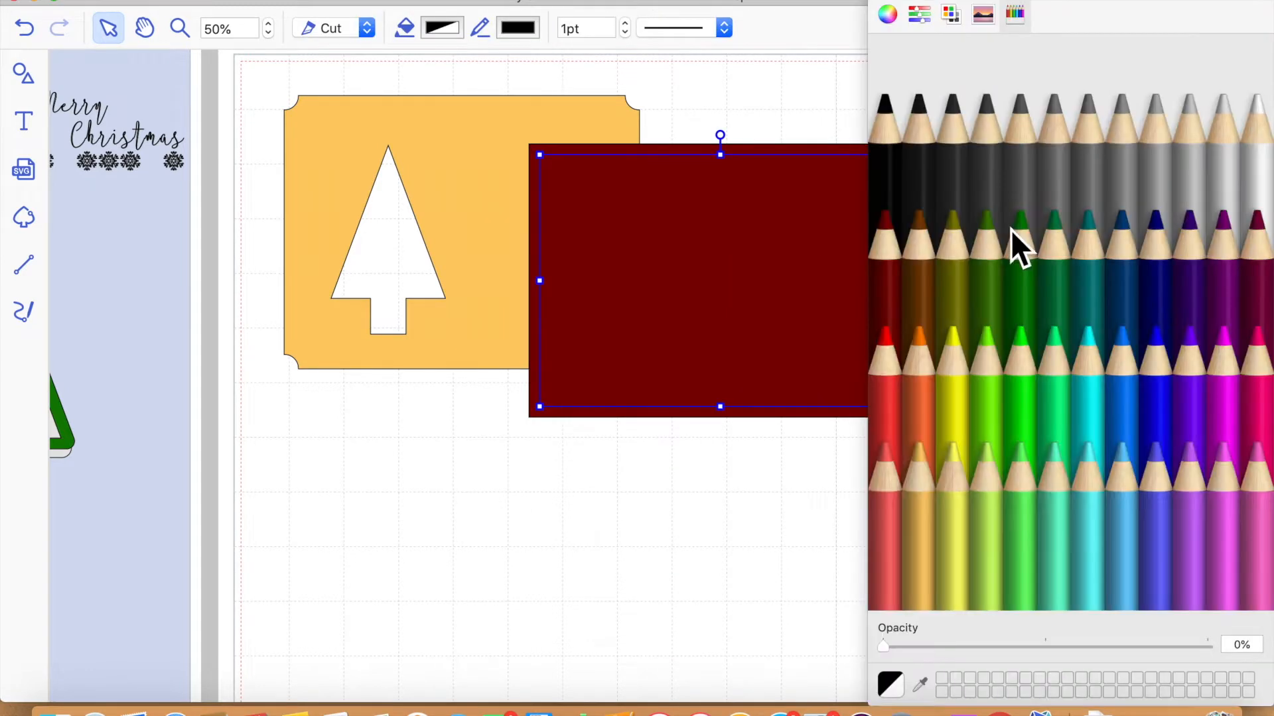
left_click(1115, 394)
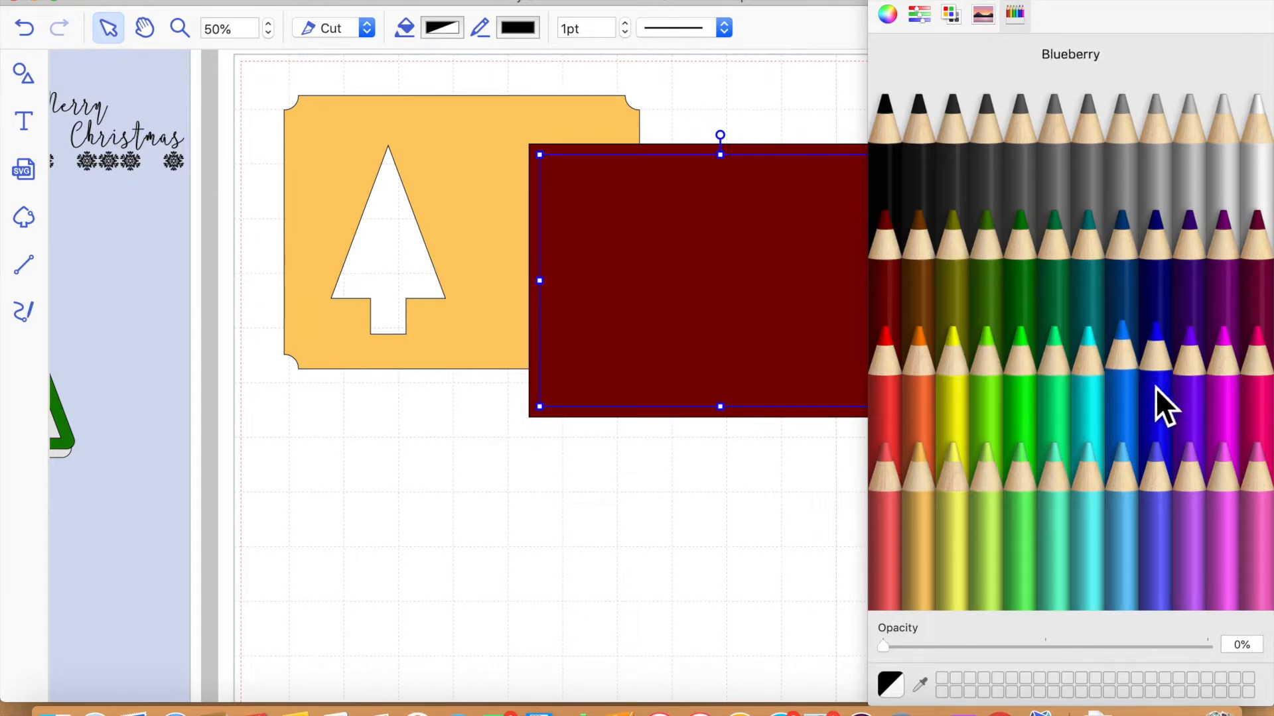
left_click(1088, 321)
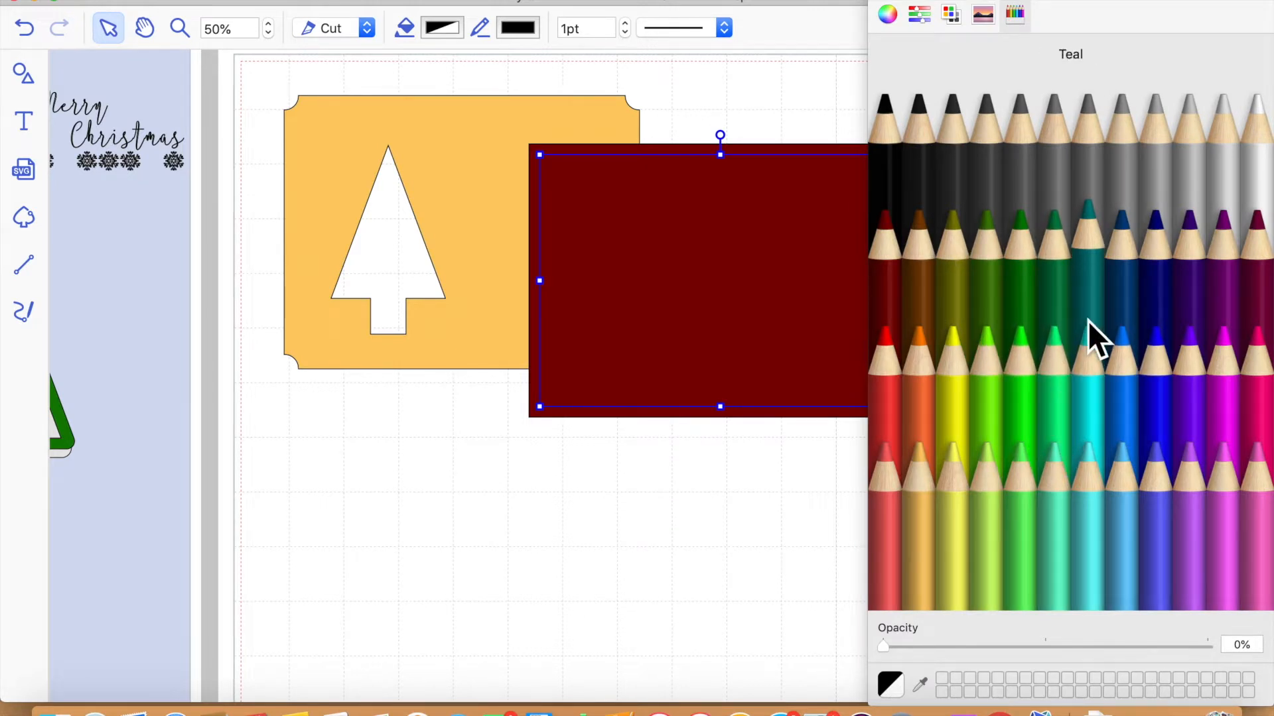
left_click(1070, 300)
double_click(743, 400)
left_click(680, 518)
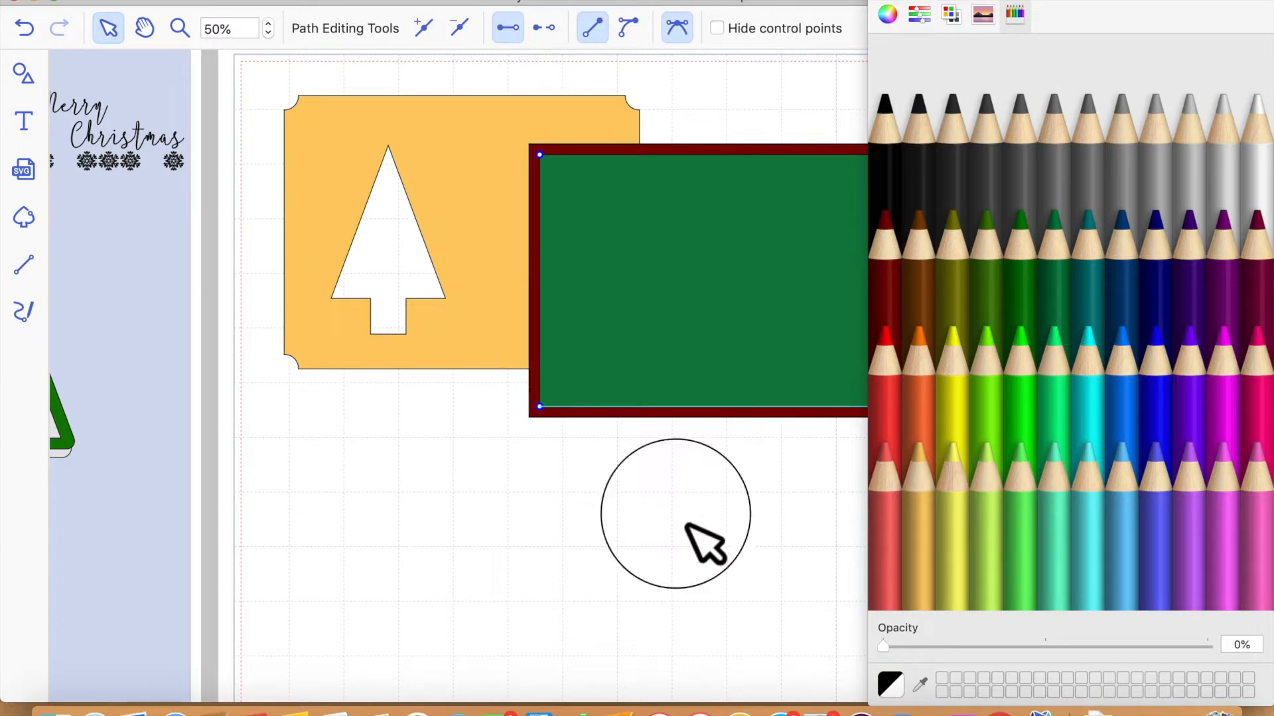
left_click(888, 2)
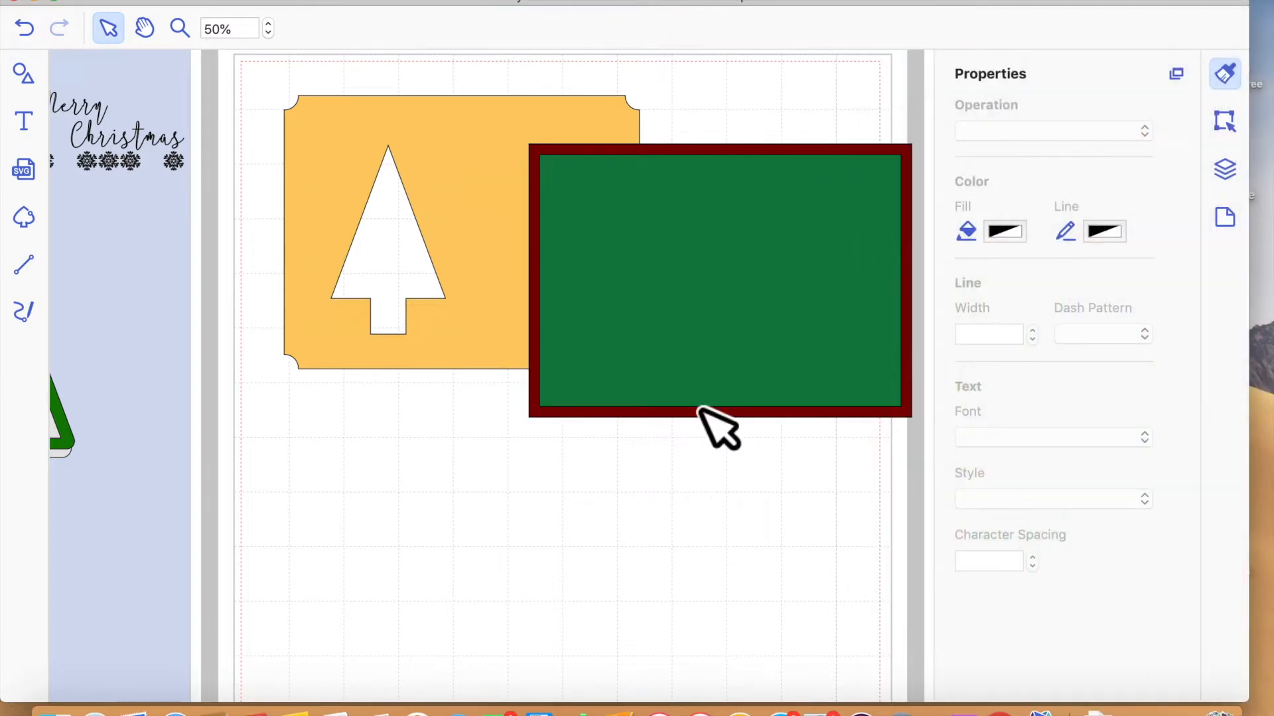
- Move the yellow panel with the tree cut-out toward the area beside the page
left_click(362, 152)
left_click_drag(384, 174, 339, 173)
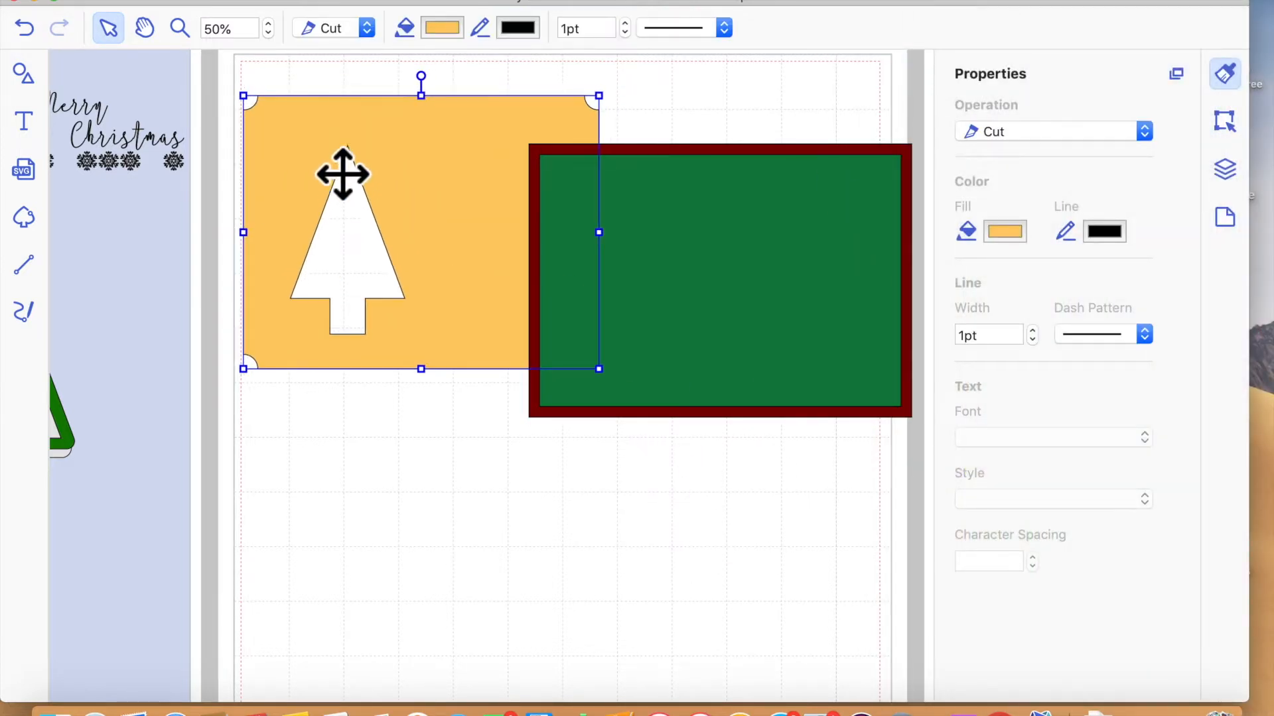
left_click_drag(444, 196, 63, 234)
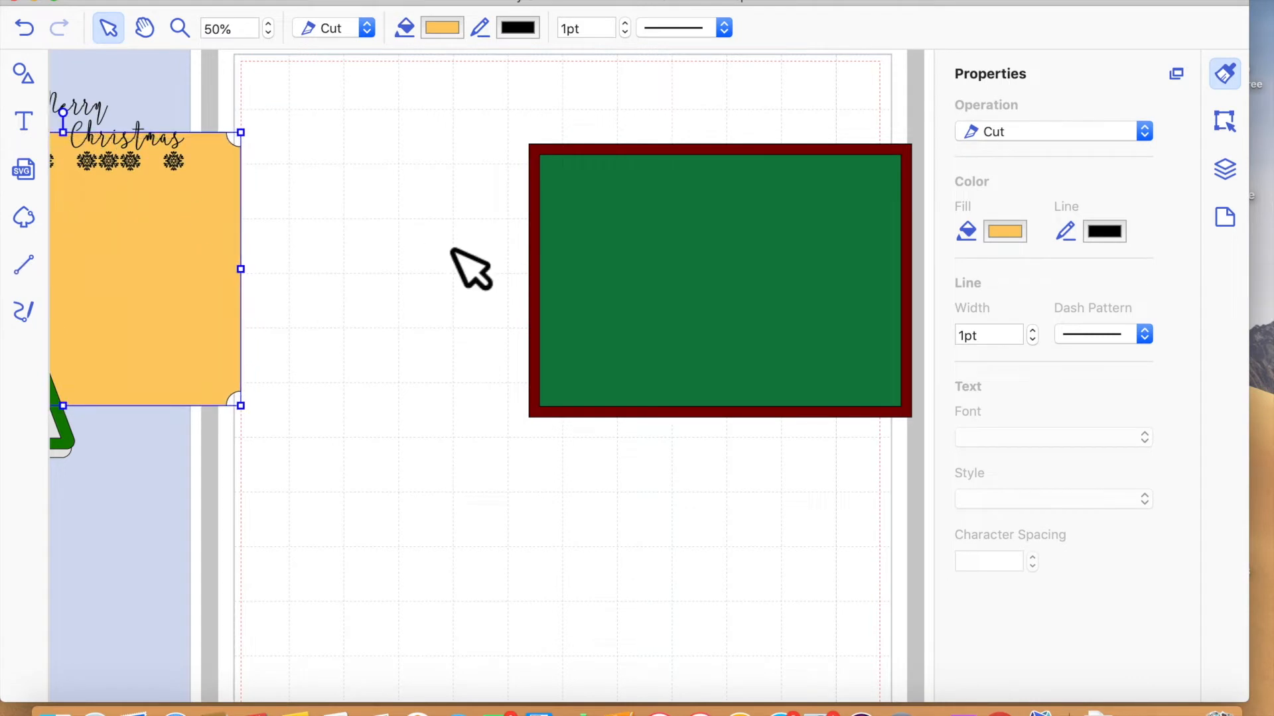
left_click(648, 276)
left_click_drag(222, 246, 440, 247)
left_click_drag(305, 246, 137, 246)
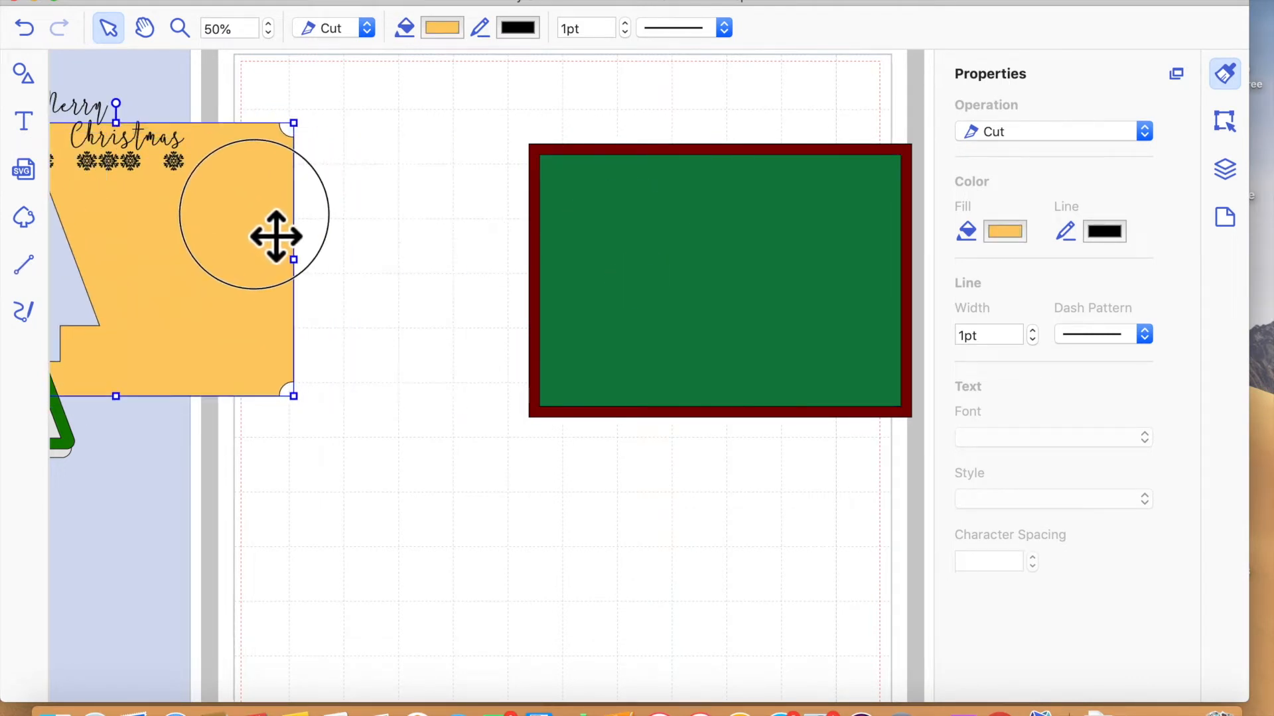
- Clear the dark red rectangle and yellow panel from the page and bring the green panel near its middle
left_click(743, 164)
left_click_drag(744, 164, 1012, 235)
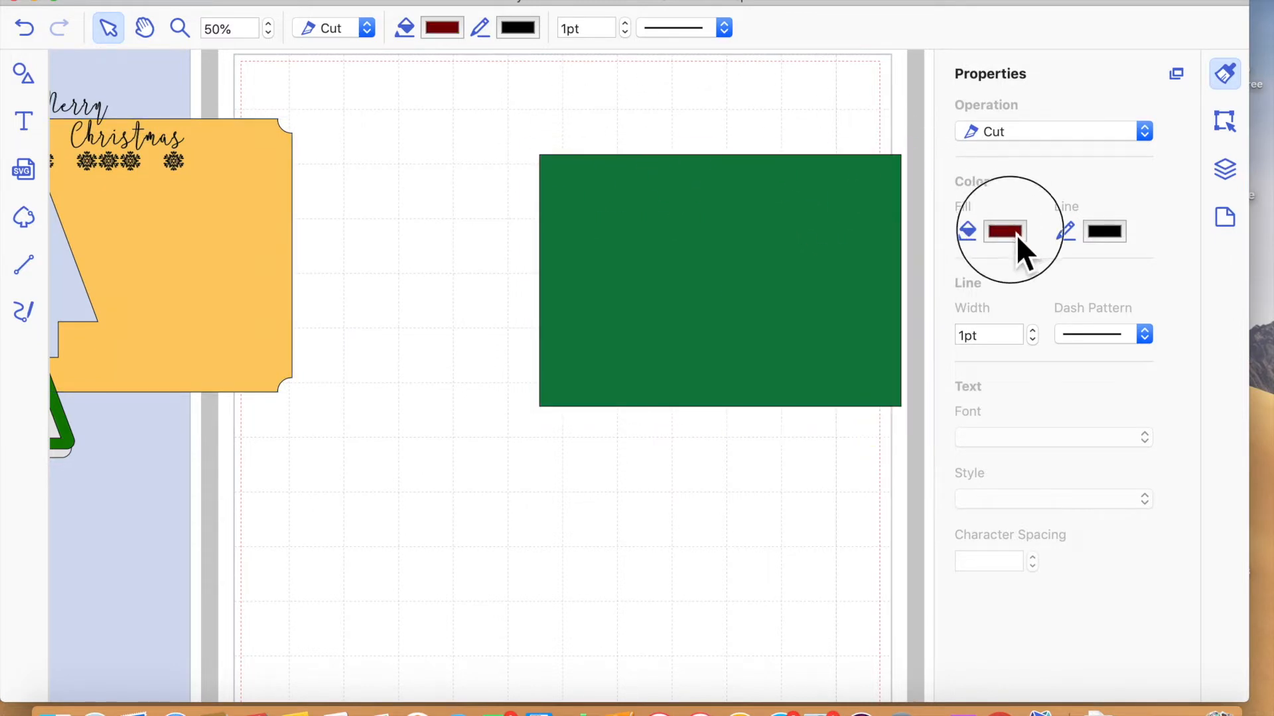
left_click_drag(225, 268, 88, 270)
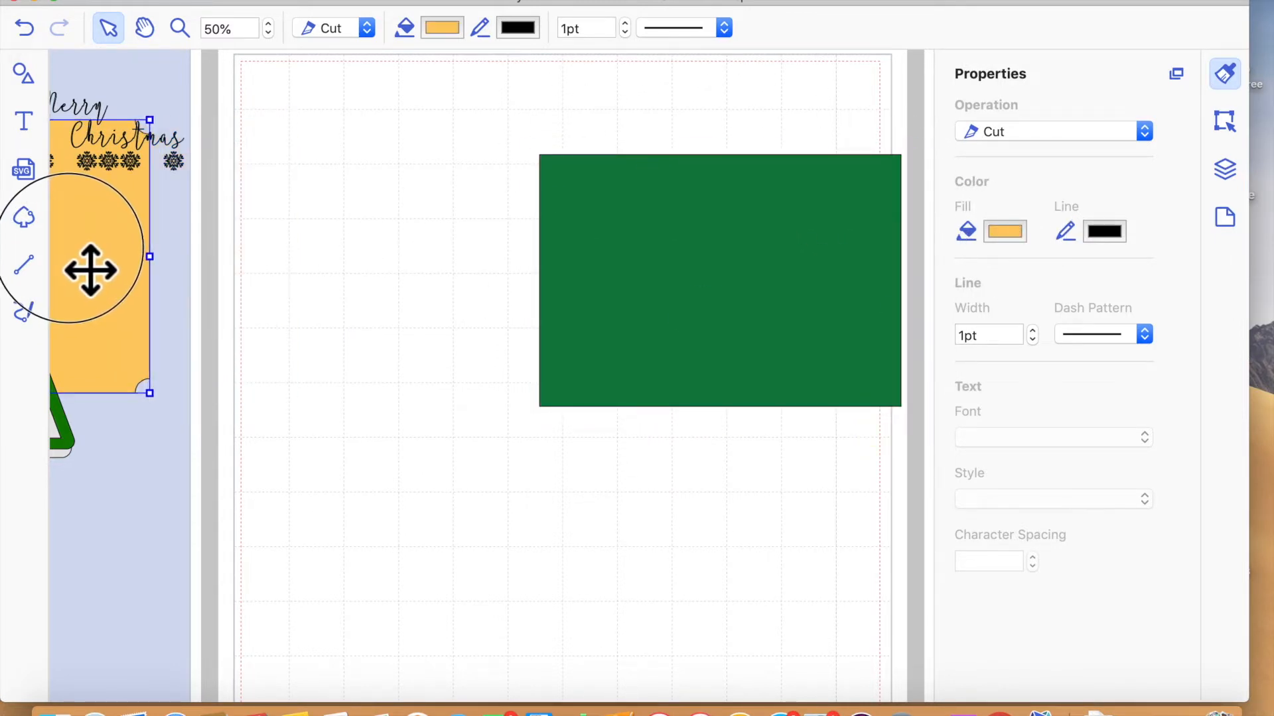
left_click_drag(804, 310, 583, 385)
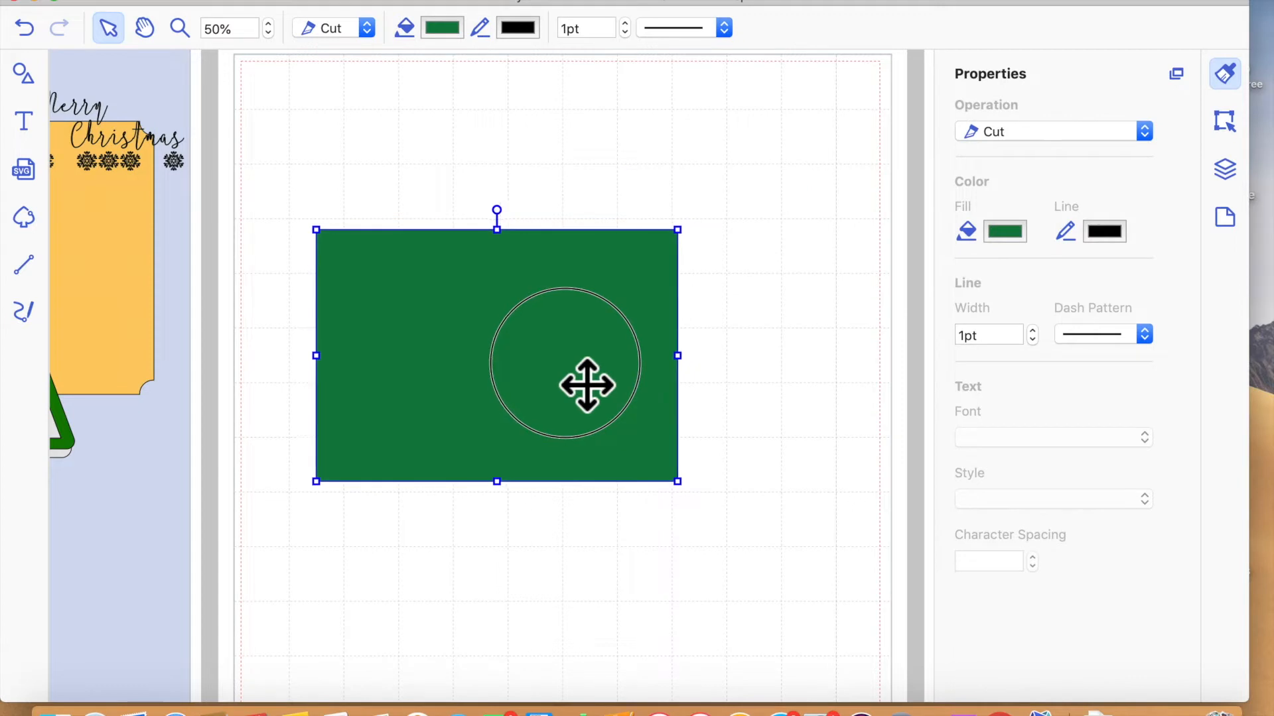
- Add a plain circle from the basic shapes above the green panel's upper-left corner
left_click(24, 74)
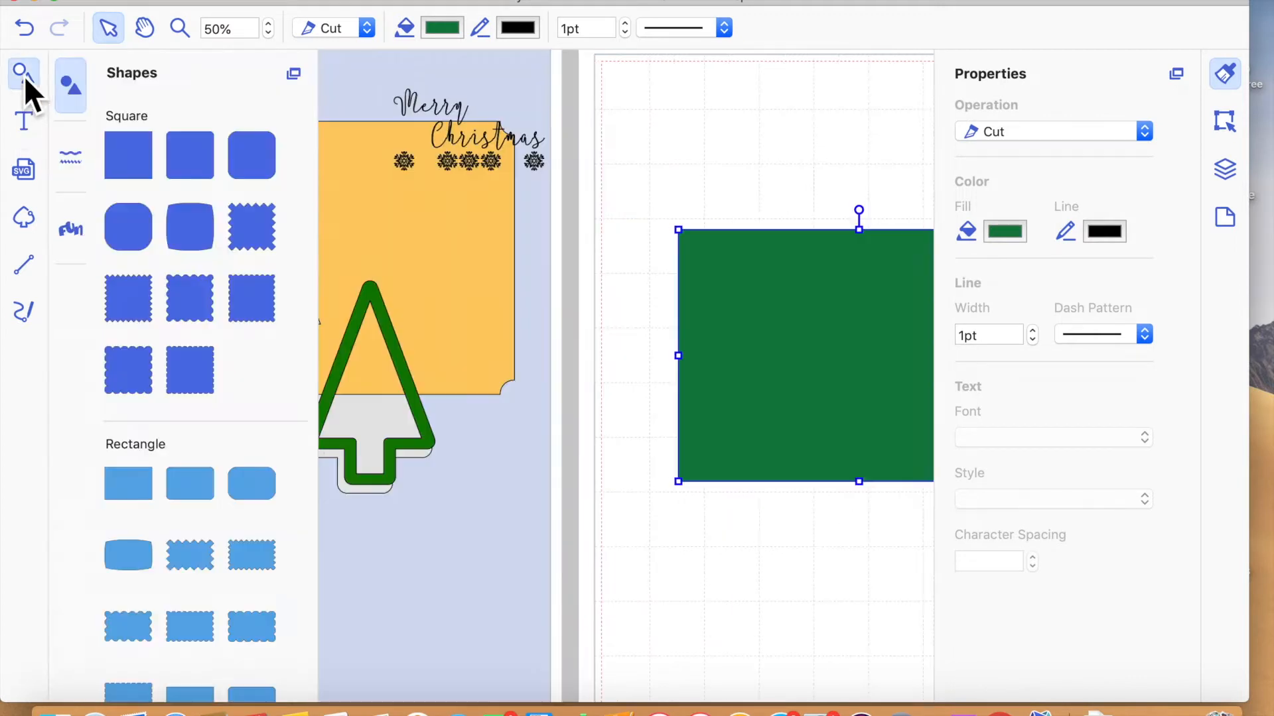
scroll(261, 569, "down", 10)
scroll(260, 572, "down", 8)
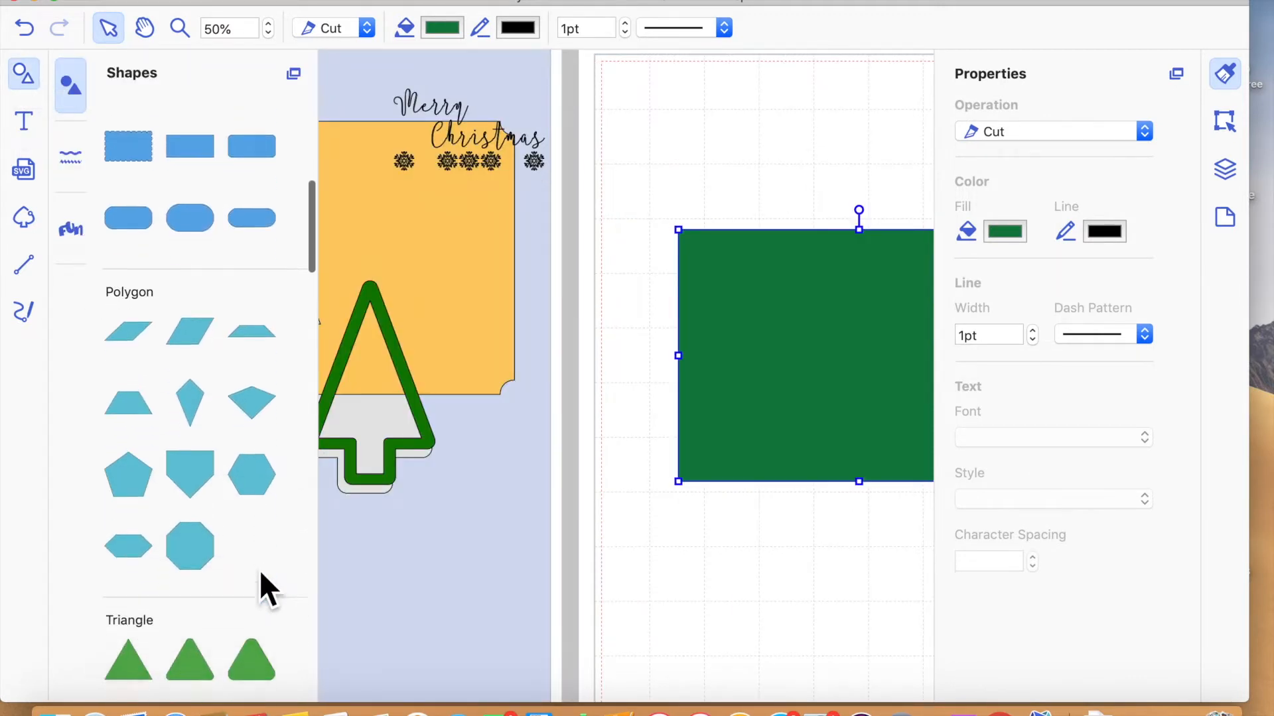
scroll(260, 572, "up", 4)
scroll(260, 569, "up", 10)
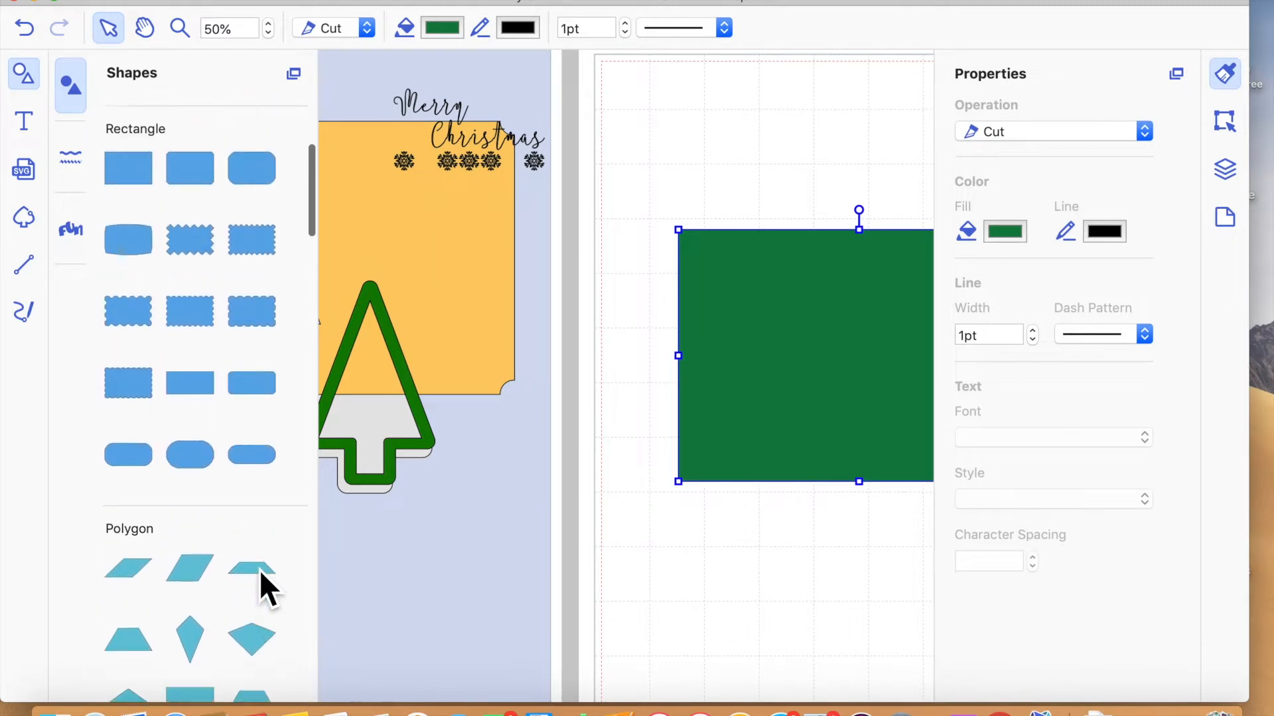
scroll(260, 569, "down", 15)
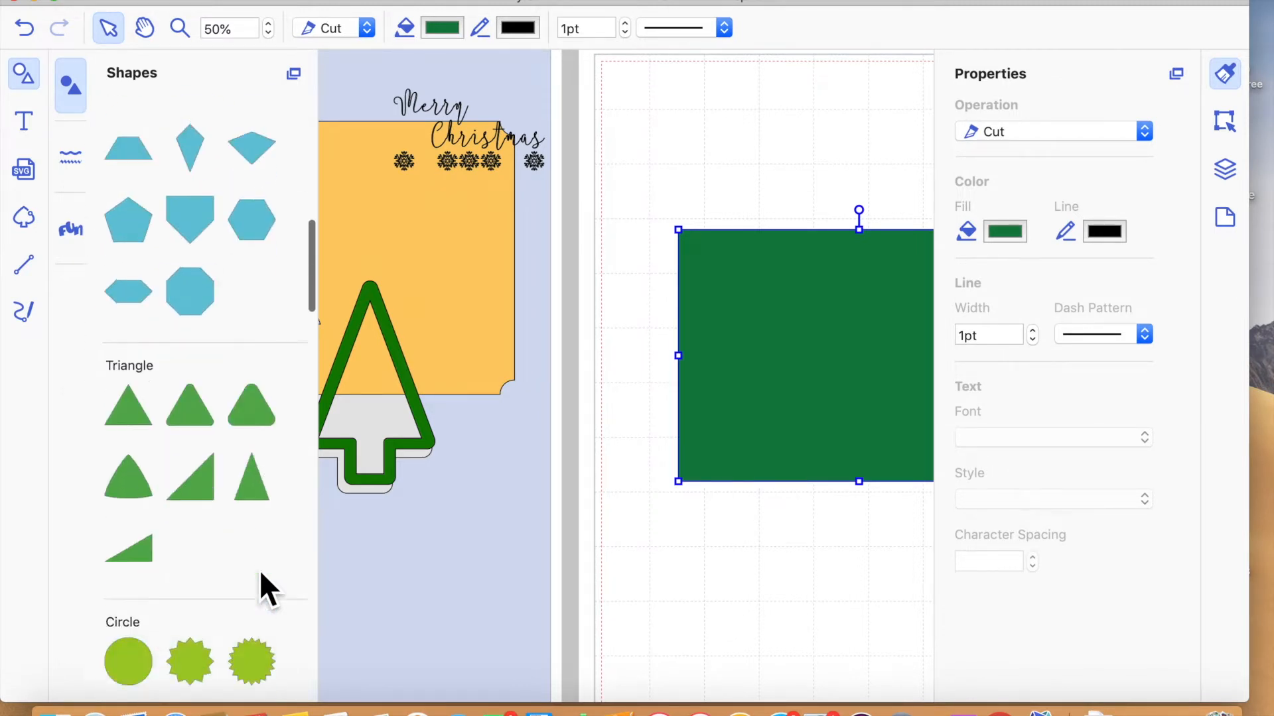
left_click_drag(134, 383, 734, 153)
left_click(29, 77)
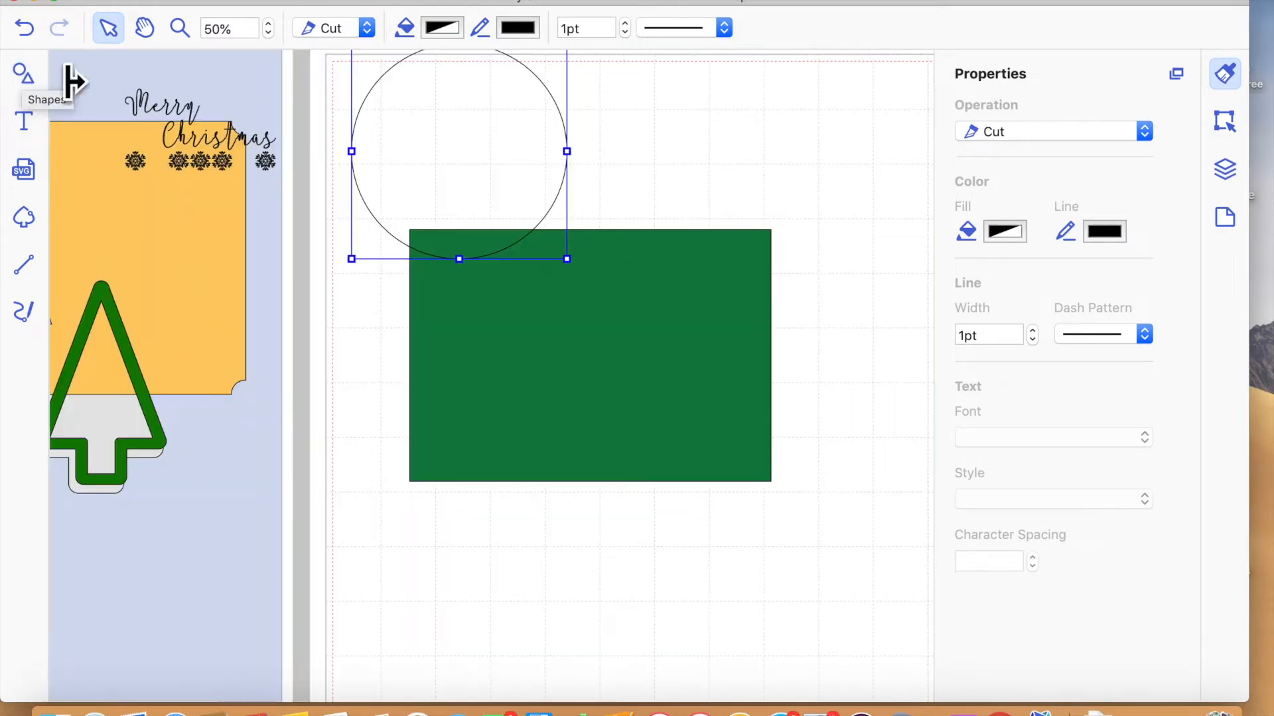
- Resize the circle to 0.50" wide with its aspect ratio maintained
left_click(1229, 121)
left_click(1012, 220)
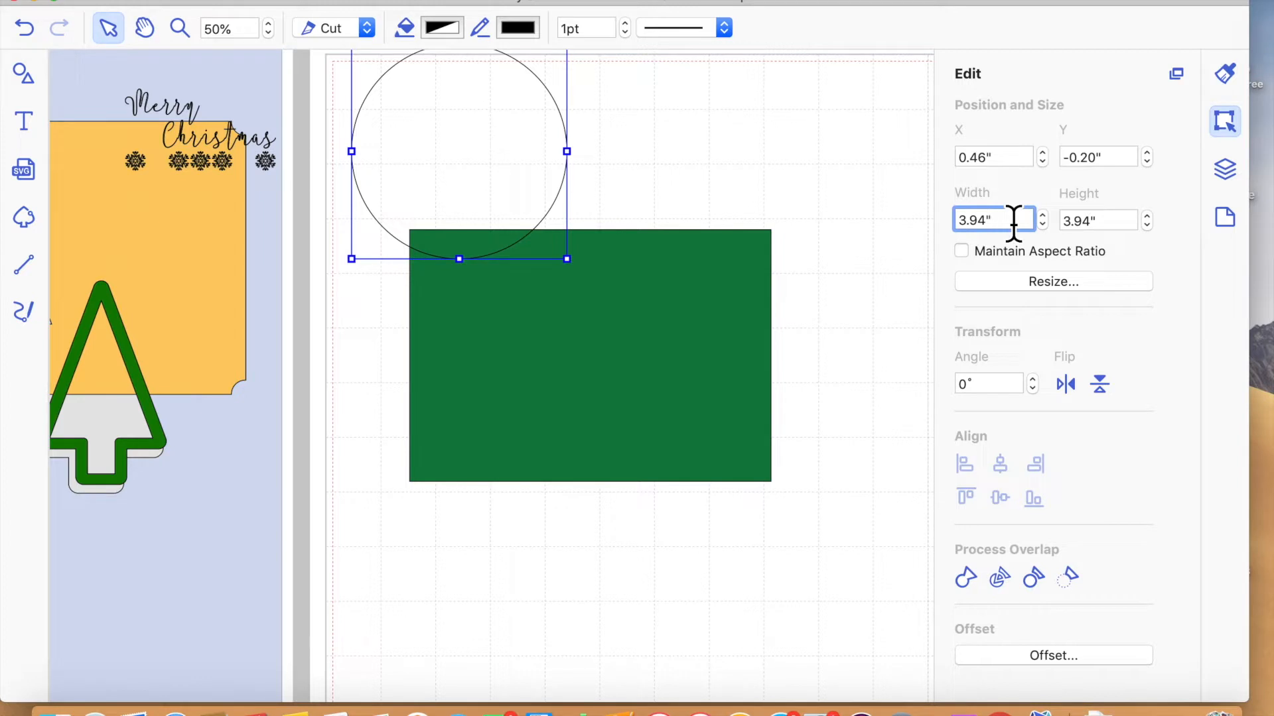
left_click(967, 251)
left_click_drag(988, 219, 922, 229)
type("0.5")
key("Return")
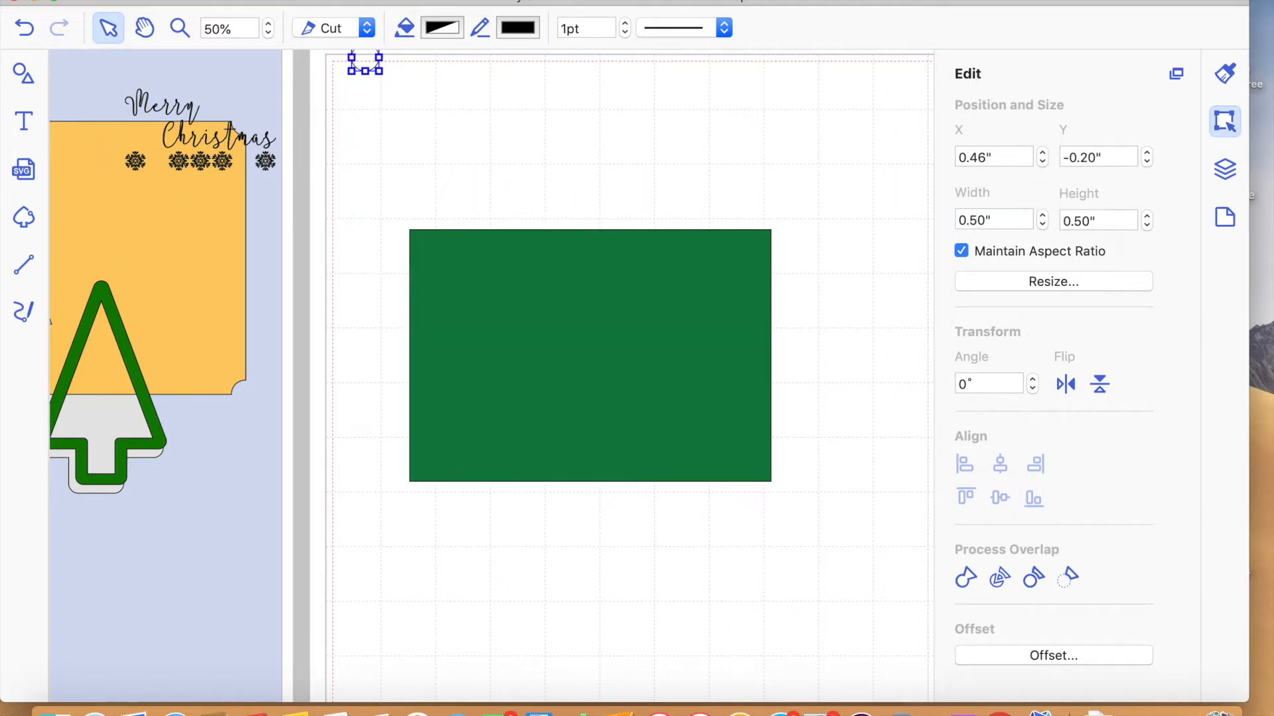
- Place the small circle at the green panel's upper-left corner and select the green panel
left_click_drag(384, 85, 432, 247)
left_click(531, 227)
left_click(571, 347)
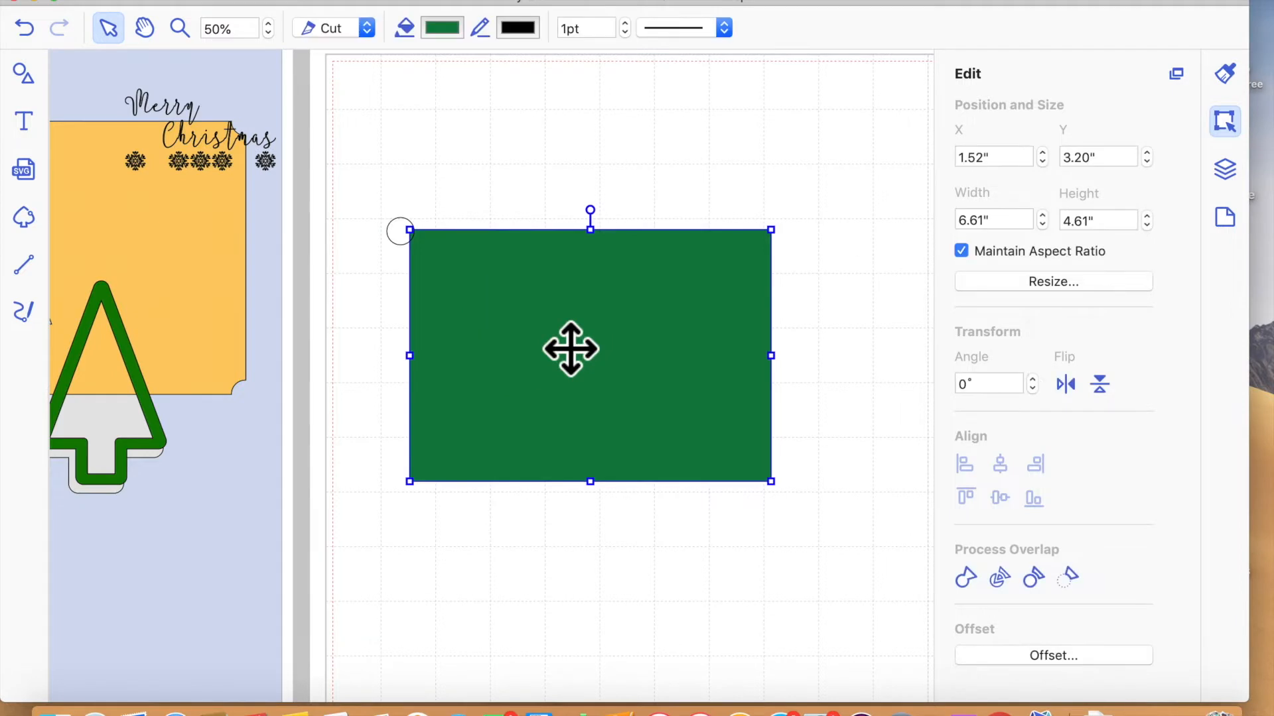
- Enable Snap to Grid with 0.25" grid spacing and move the green panel slightly down and right of the circle
left_click(1226, 221)
left_click(1020, 424)
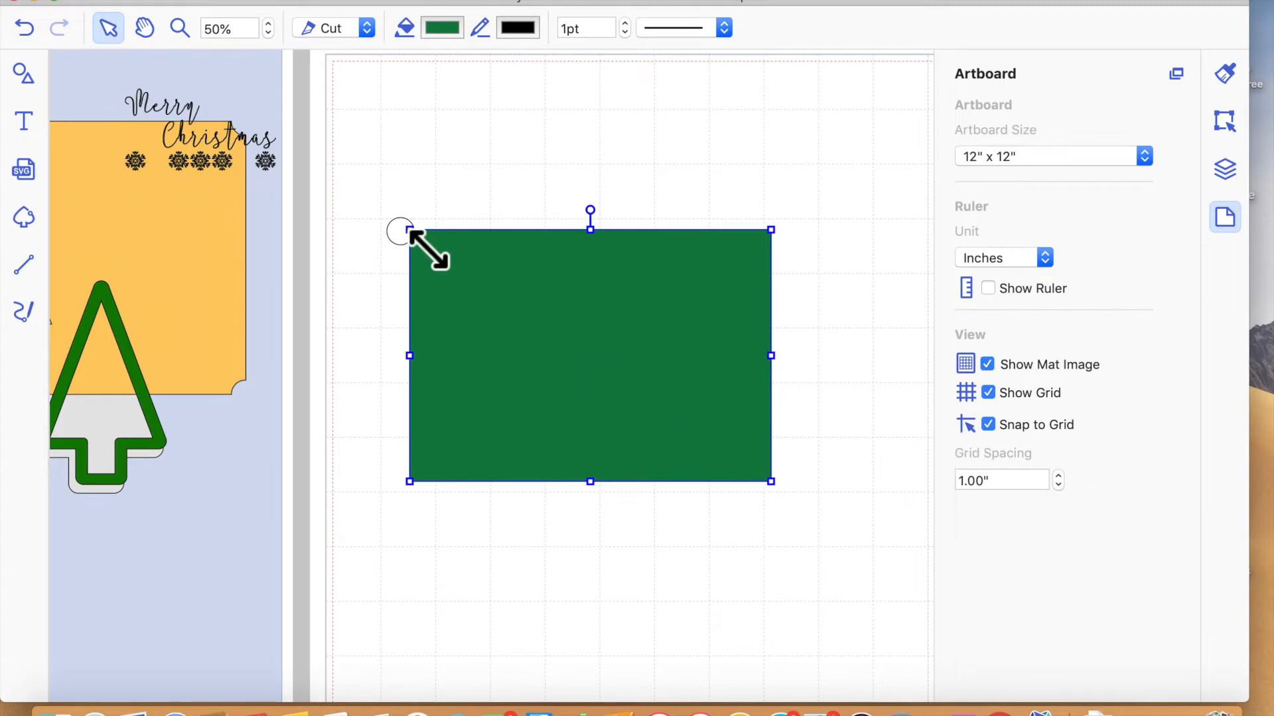
left_click(1060, 488)
left_click(1060, 488)
left_click(1060, 488)
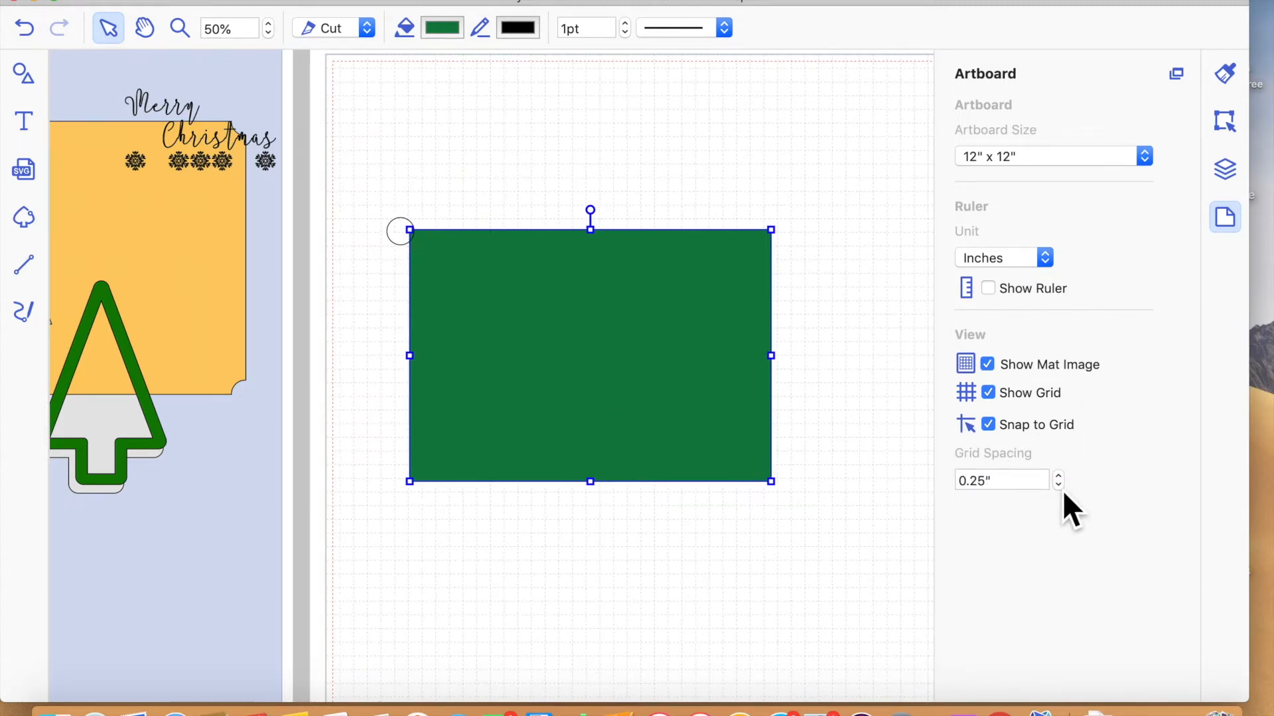
mouse_move(690, 390)
left_mouse_down()
mouse_move(706, 392)
mouse_move(697, 404)
left_mouse_up()
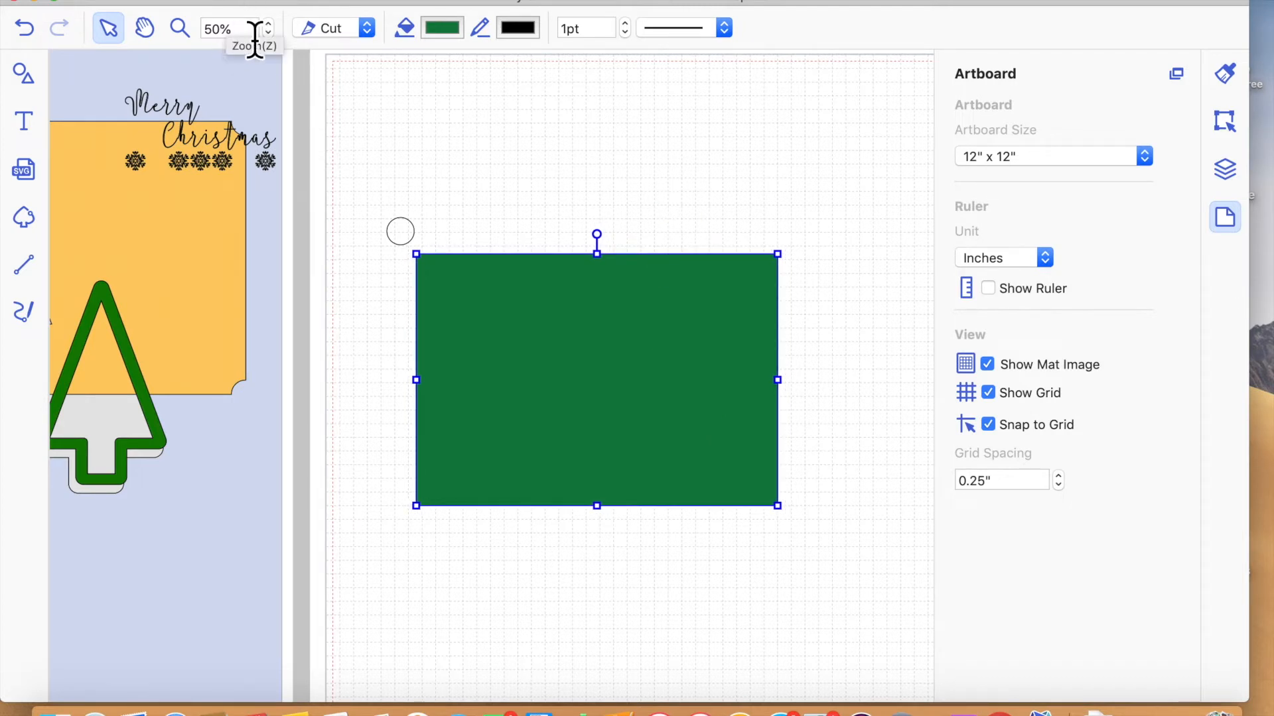
- Shift the green panel slightly left and down in relation to the small circle near its upper-left corner
left_click(180, 29)
left_click(464, 320)
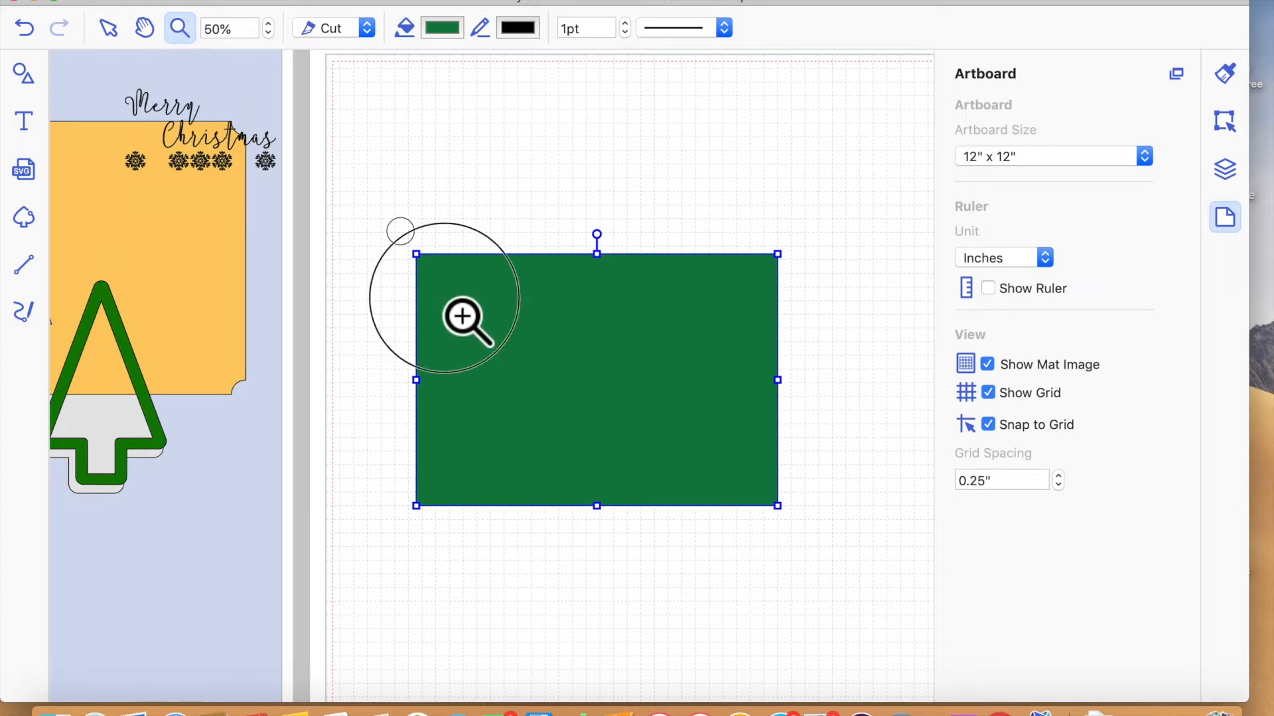
left_click(523, 387)
scroll(521, 390, "down", 2)
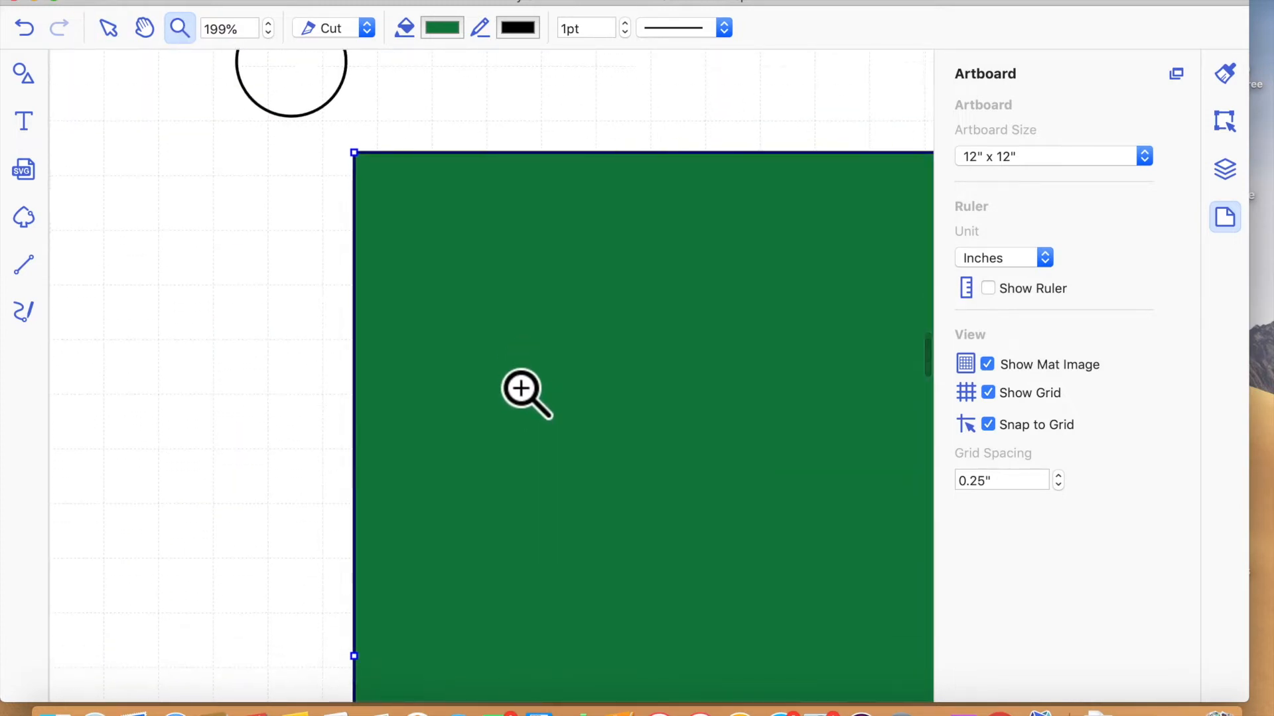
left_click(110, 29)
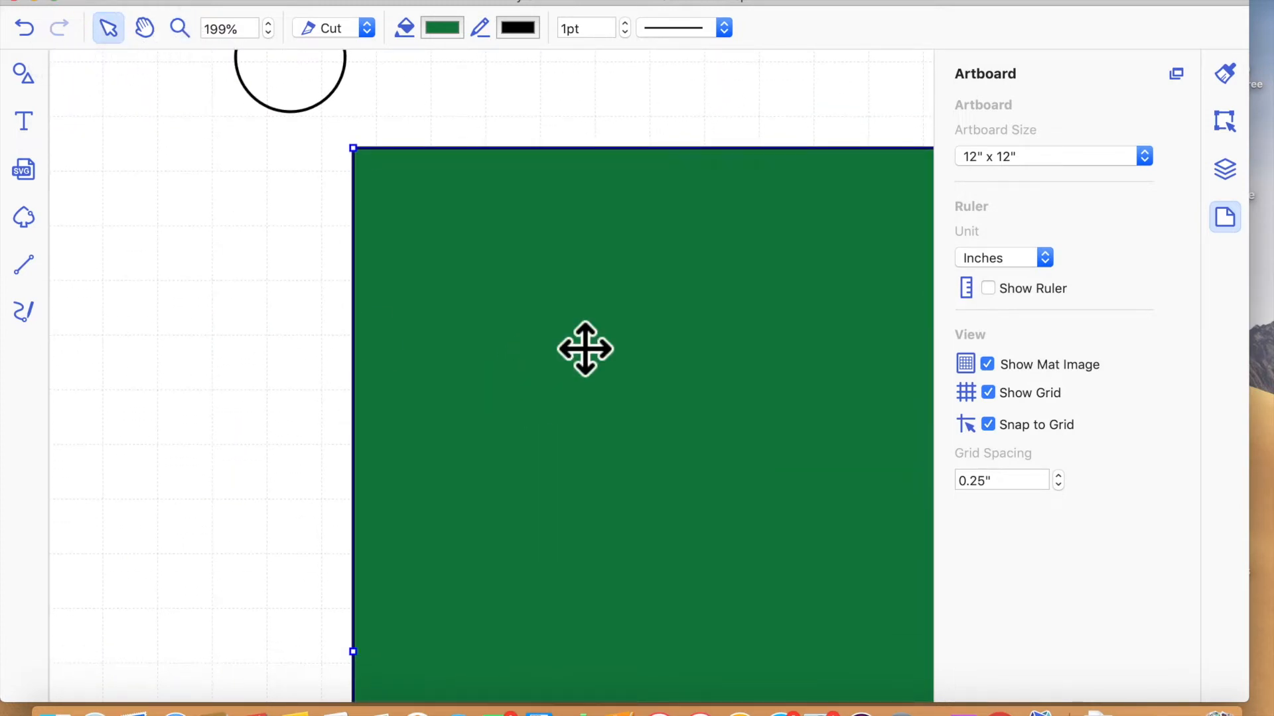
double_click(629, 366)
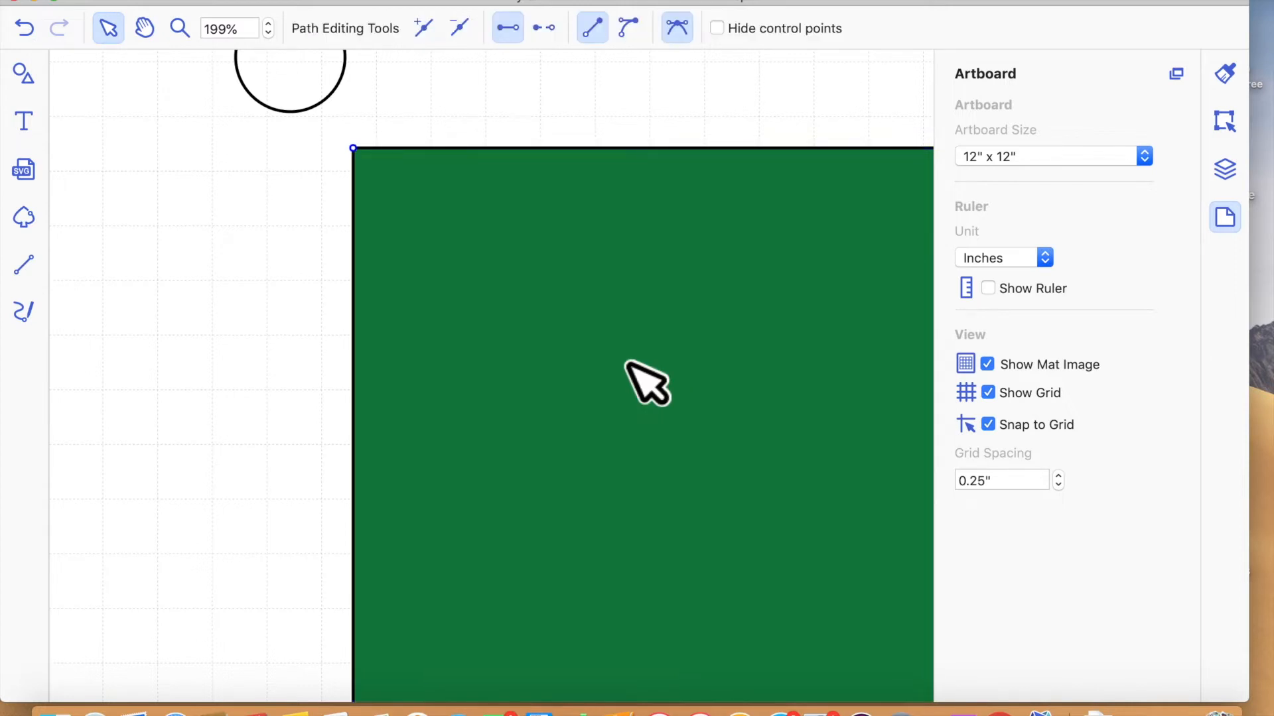
left_click(639, 109)
left_click(628, 328)
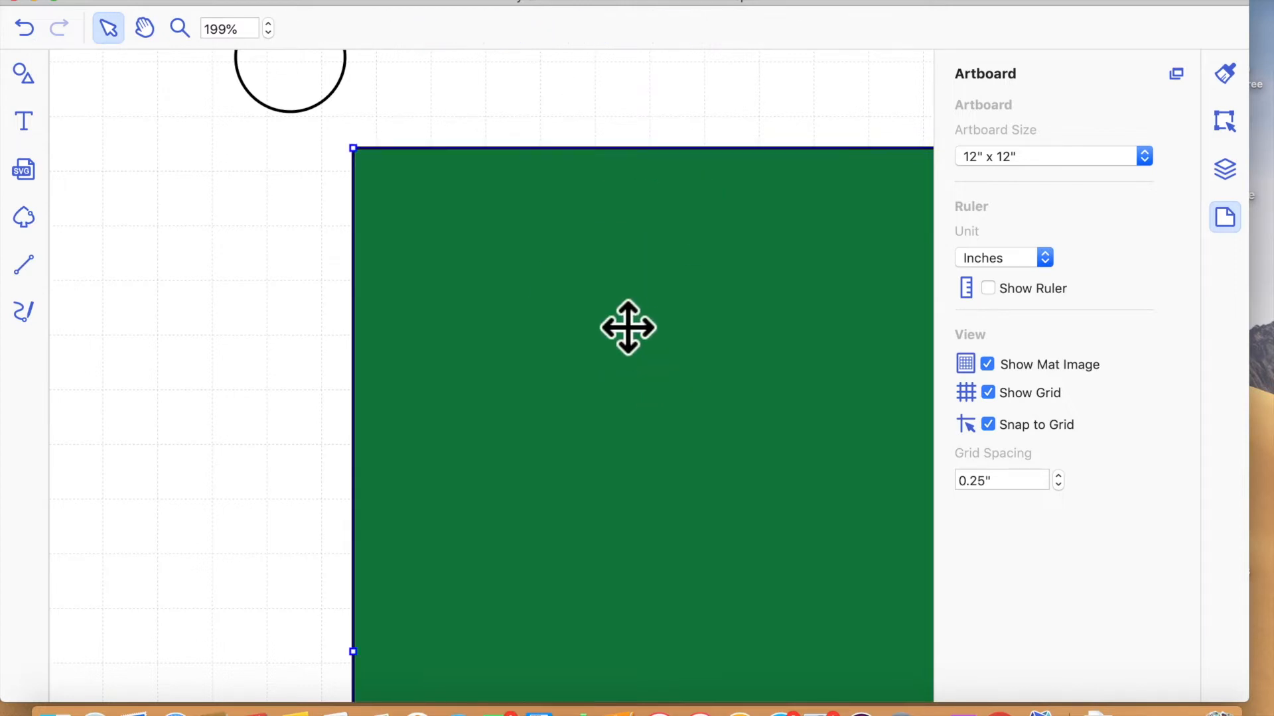
key("shift+Left")
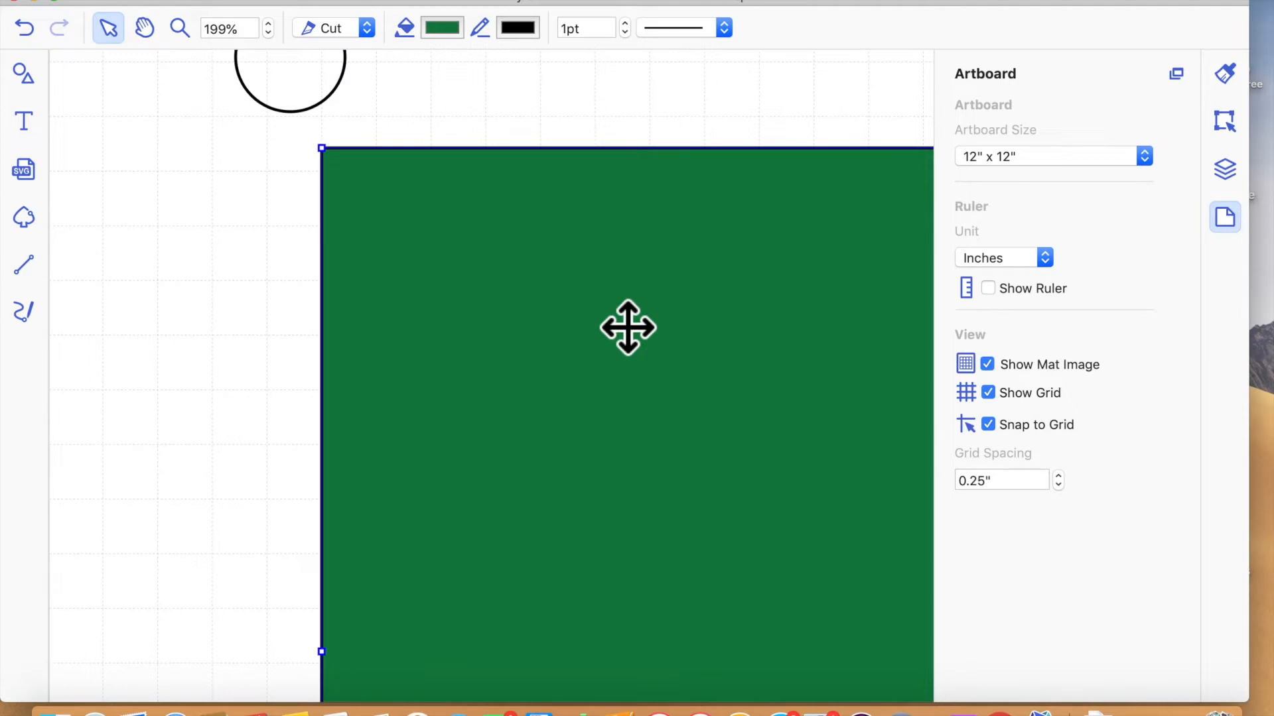
key("shift+Down")
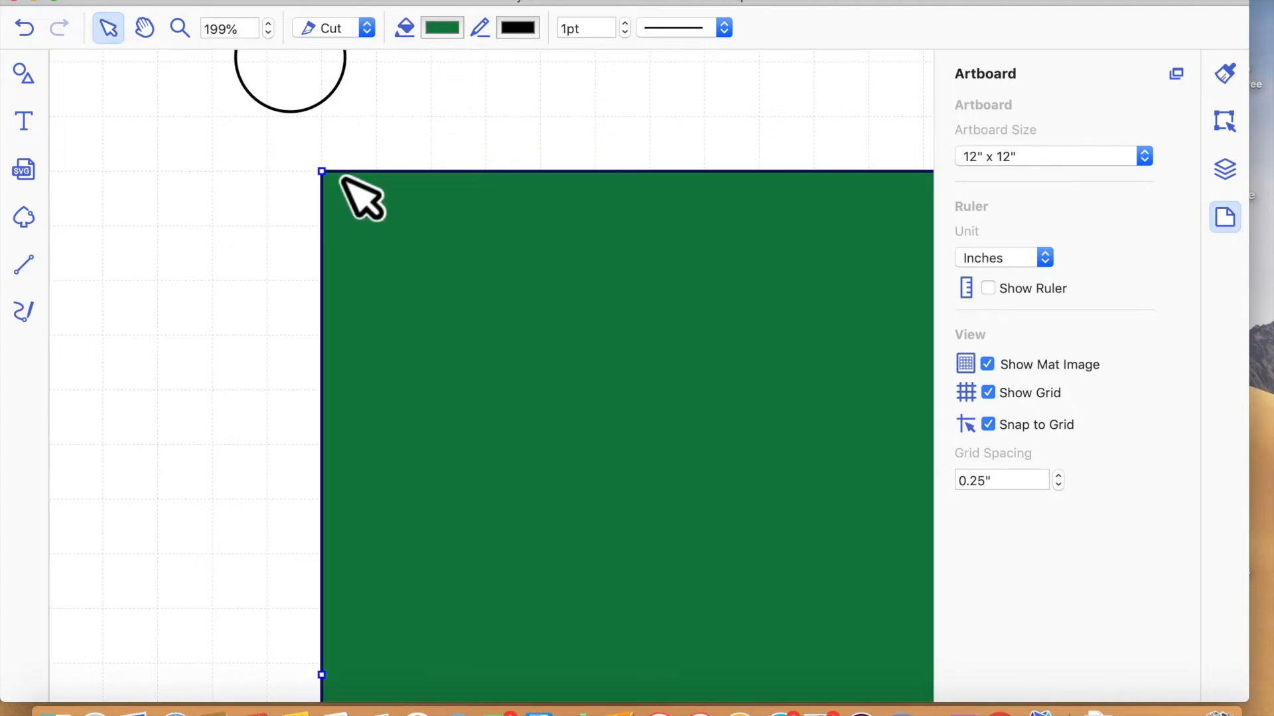
- Try to line up the green panel's left edge with a vertical grid line below the circle
scroll(310, 235, "right", 2)
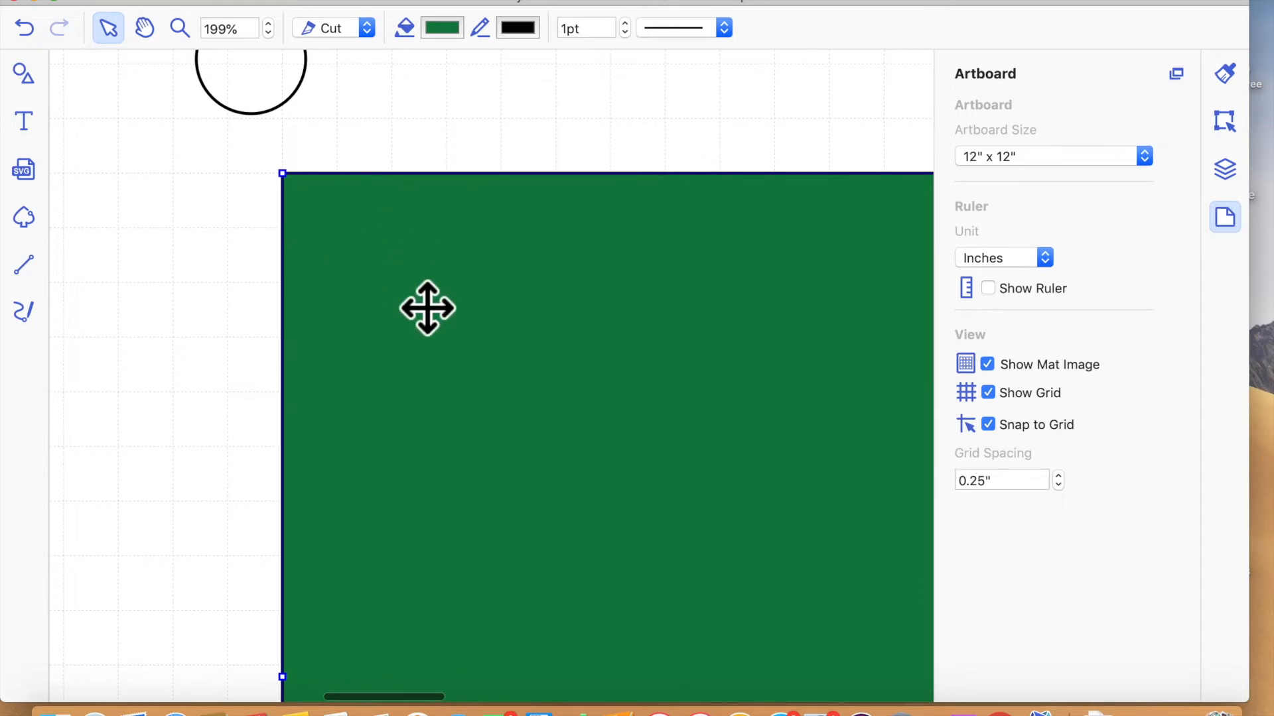
key("Left")
key("Left")
key("Left")
key("Left")
key("Left")
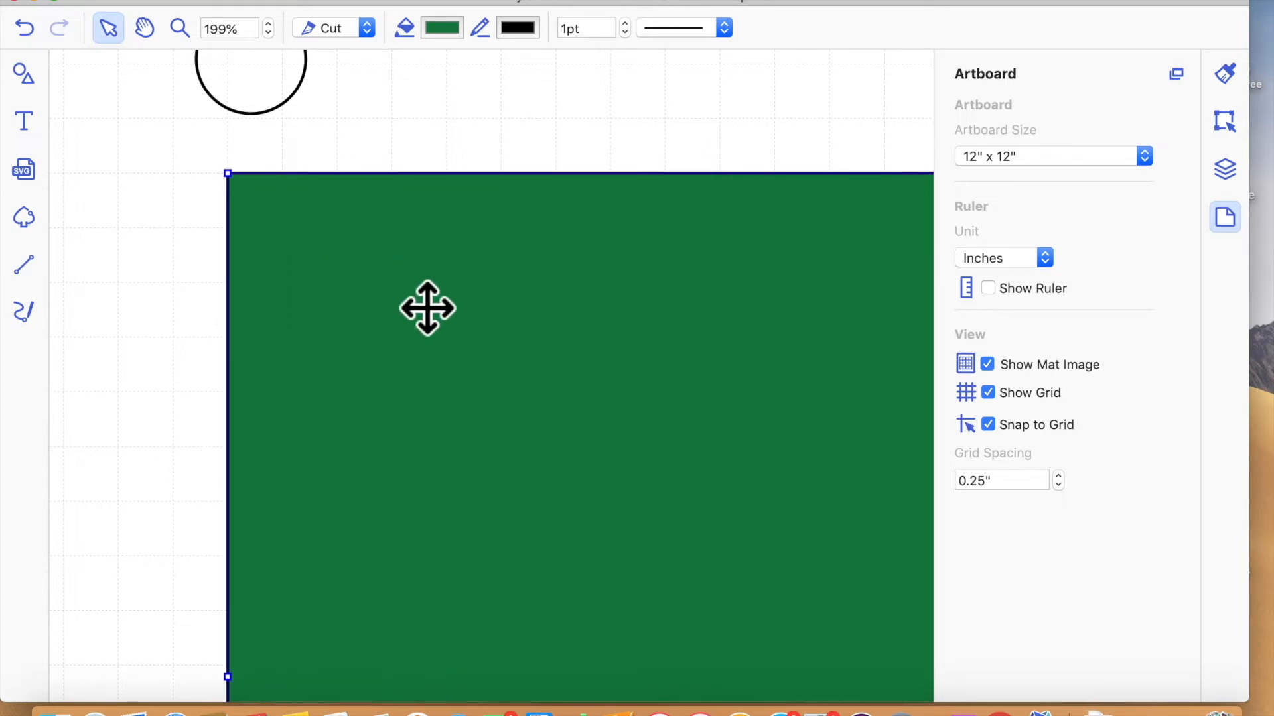
key("Left")
key("Left")
key("Left")
key("Left")
key("Left")
left_click_drag(585, 307, 658, 340)
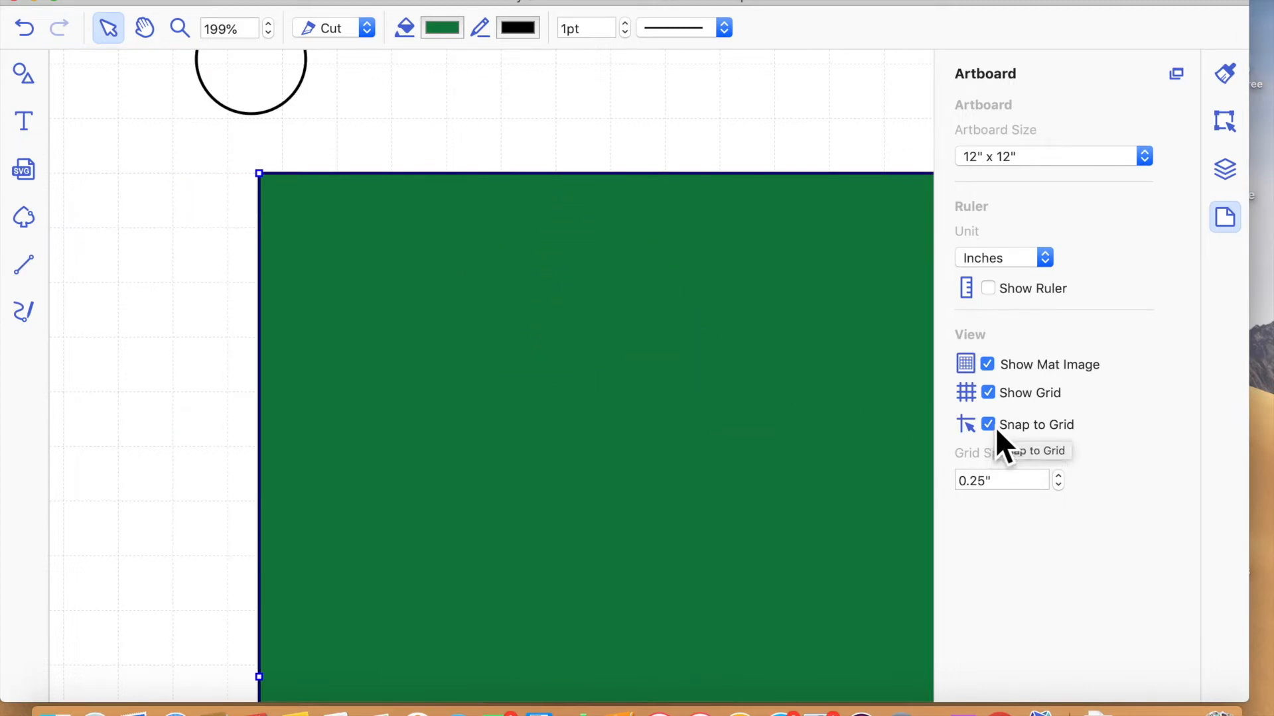
- Turn off Snap to Grid and nudge the green panel left in small increments
key("Left")
key("Left")
key("Left")
key("Left")
key("Left")
key("Left")
key("Left")
key("Left")
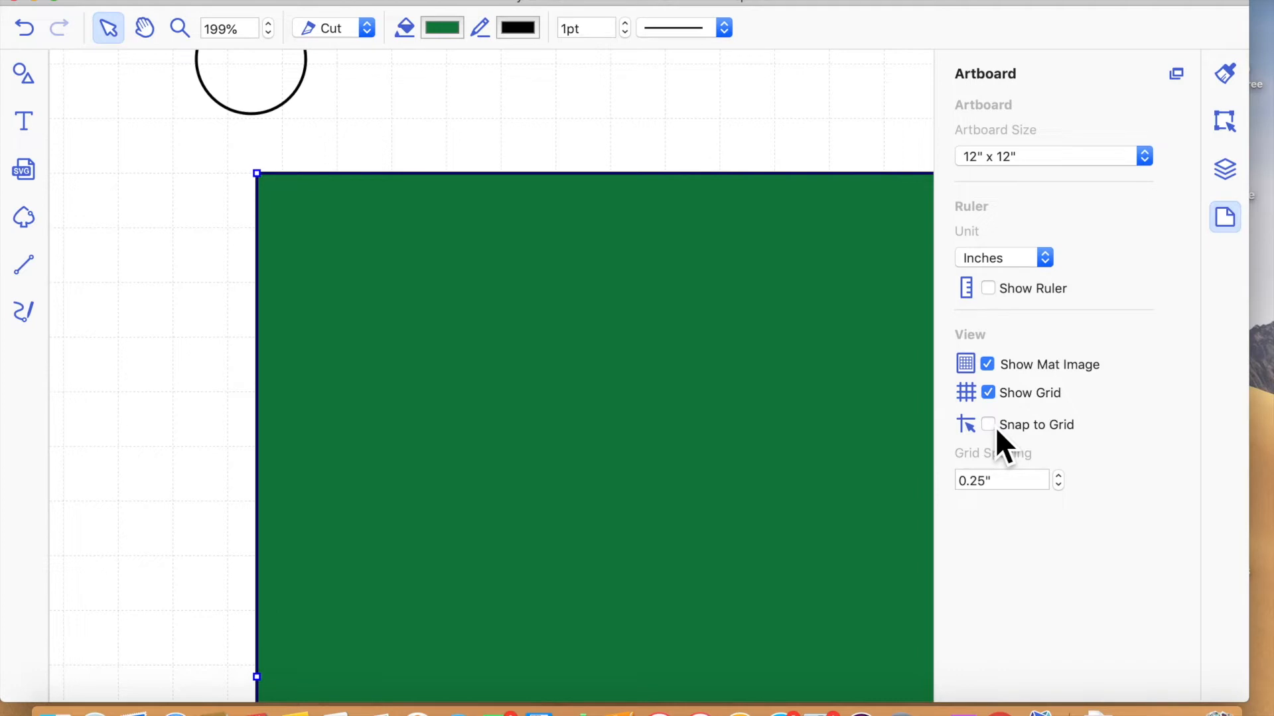
key("Left")
key("Left")
key("Left")
key("Left")
key("Left")
key("Left")
key("Left")
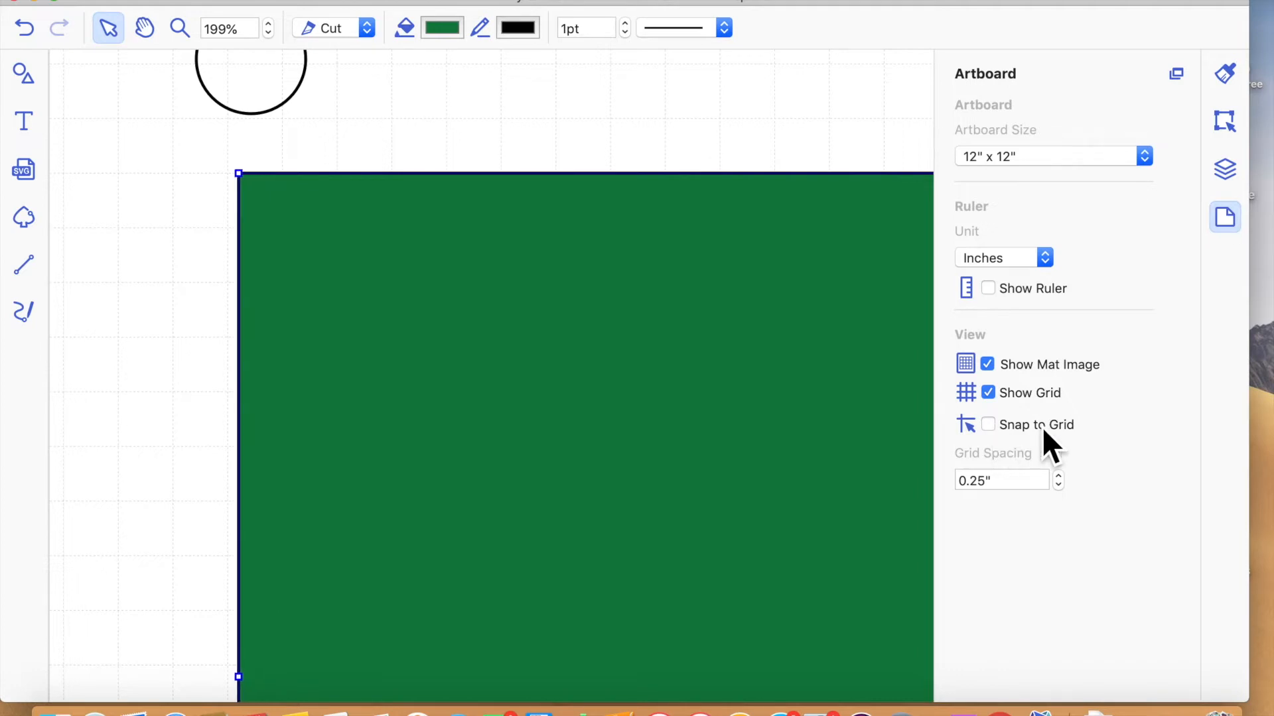
- Turn Snap to Grid back on and align the green panel's upper-left corner with a grid intersection
left_click(997, 428)
key("Down")
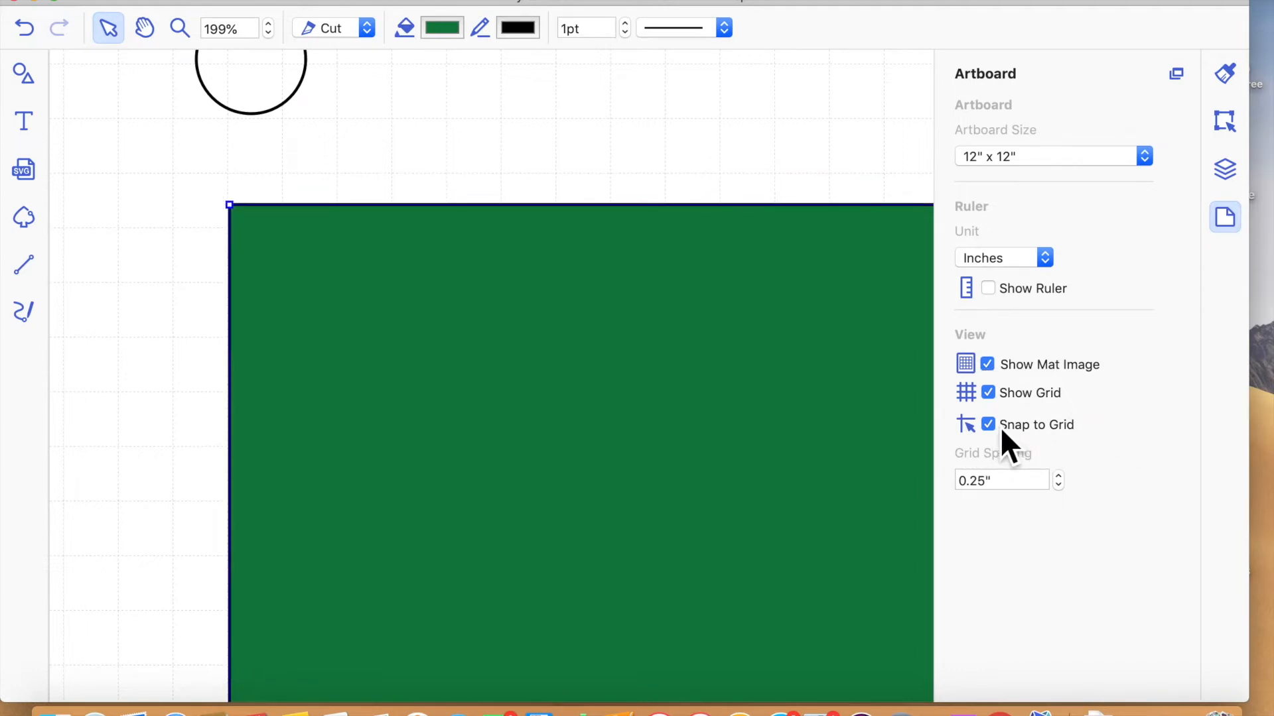
key("Left")
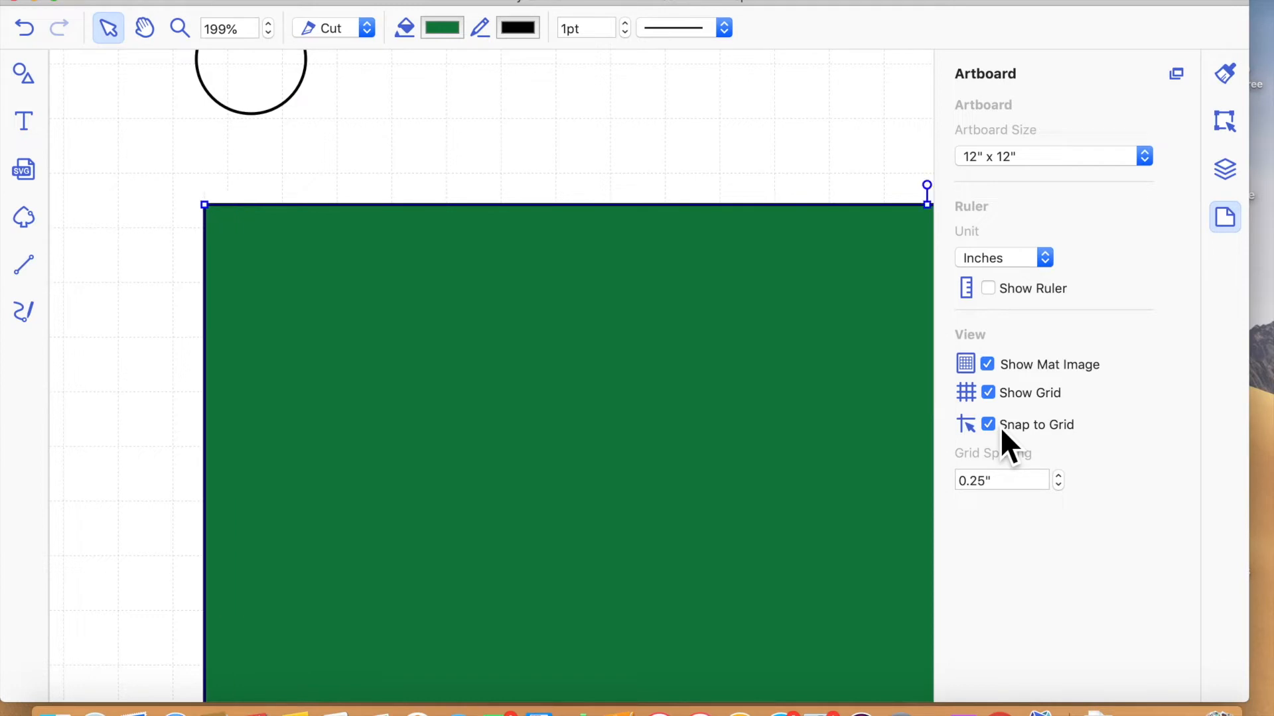
key("Right")
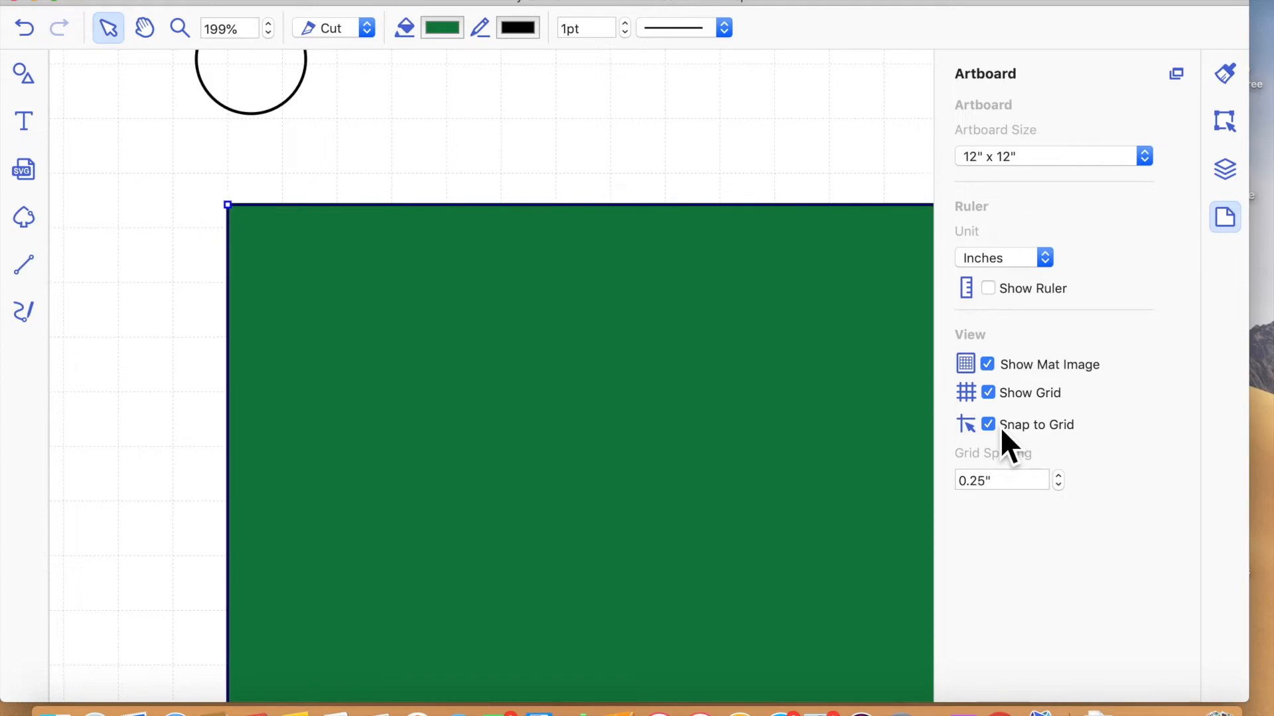
key("Down")
- Centre the circle on the green panel's upper-left corner and duplicate it three times
left_click_drag(291, 106, 257, 277)
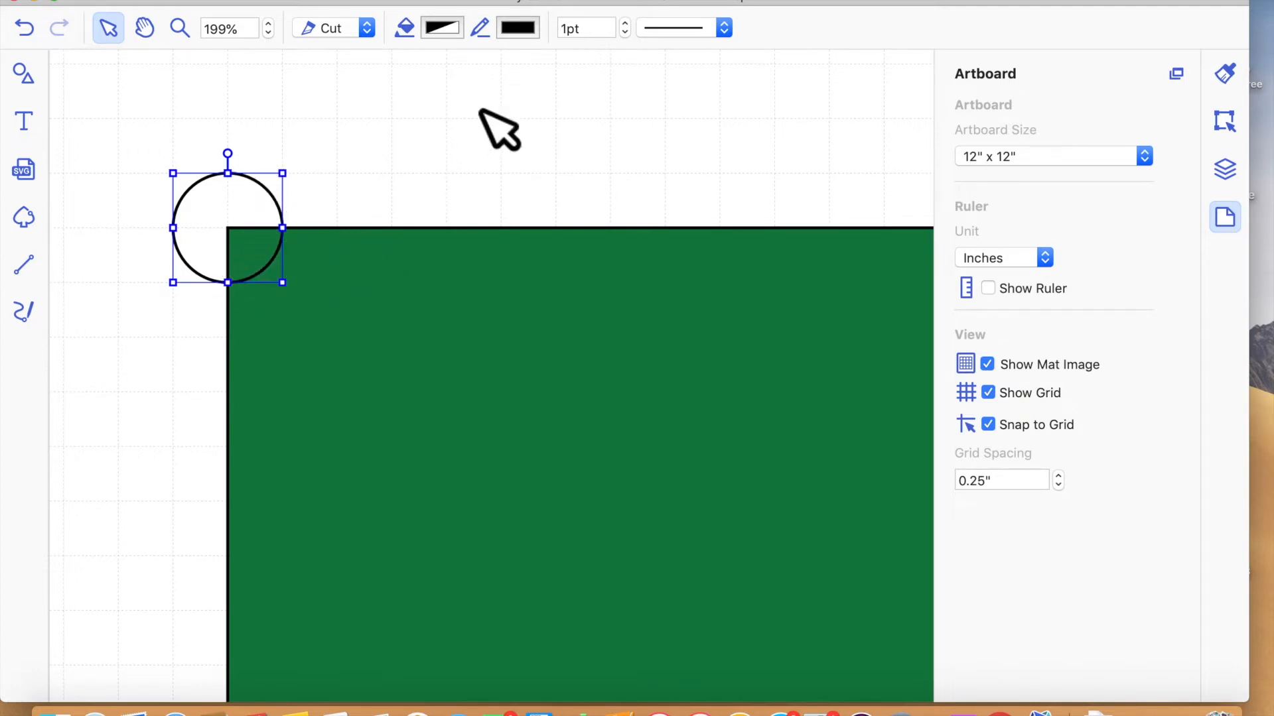
key("super+d")
key("super+d")
key("super+d")
scroll(593, 254, "right", 8)
scroll(593, 254, "down", 4)
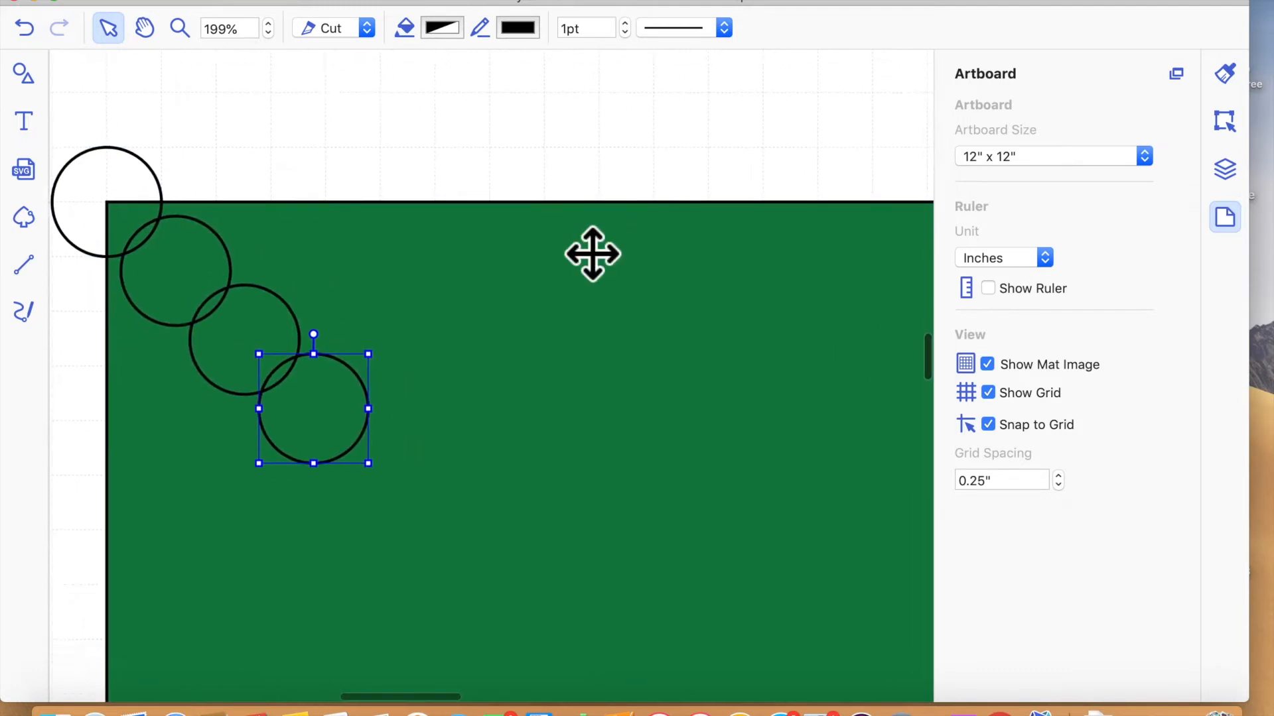
- Move the last duplicate circle away from the others toward the green panel's upper-right corner
left_click_drag(233, 314, 864, 185)
scroll(557, 391, "right", 3)
scroll(557, 391, "down", 1)
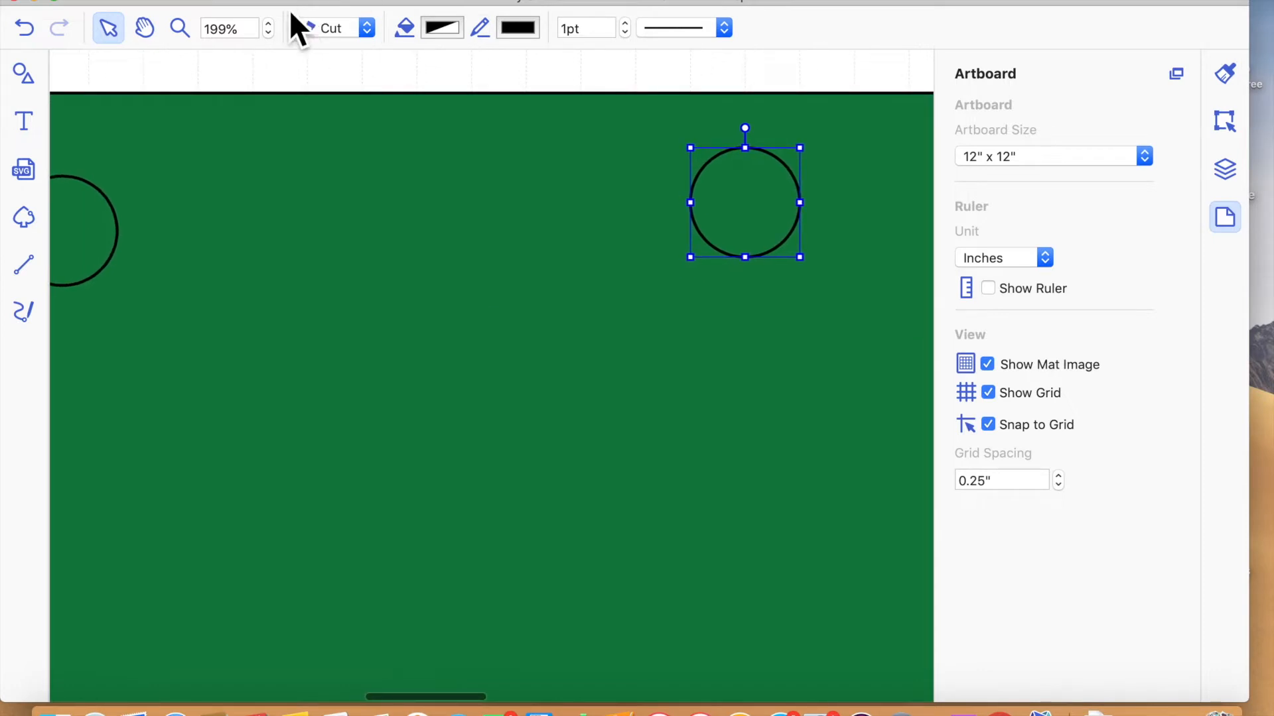
left_click(271, 35)
left_click(271, 35)
left_click(271, 35)
left_click(271, 35)
left_click(271, 36)
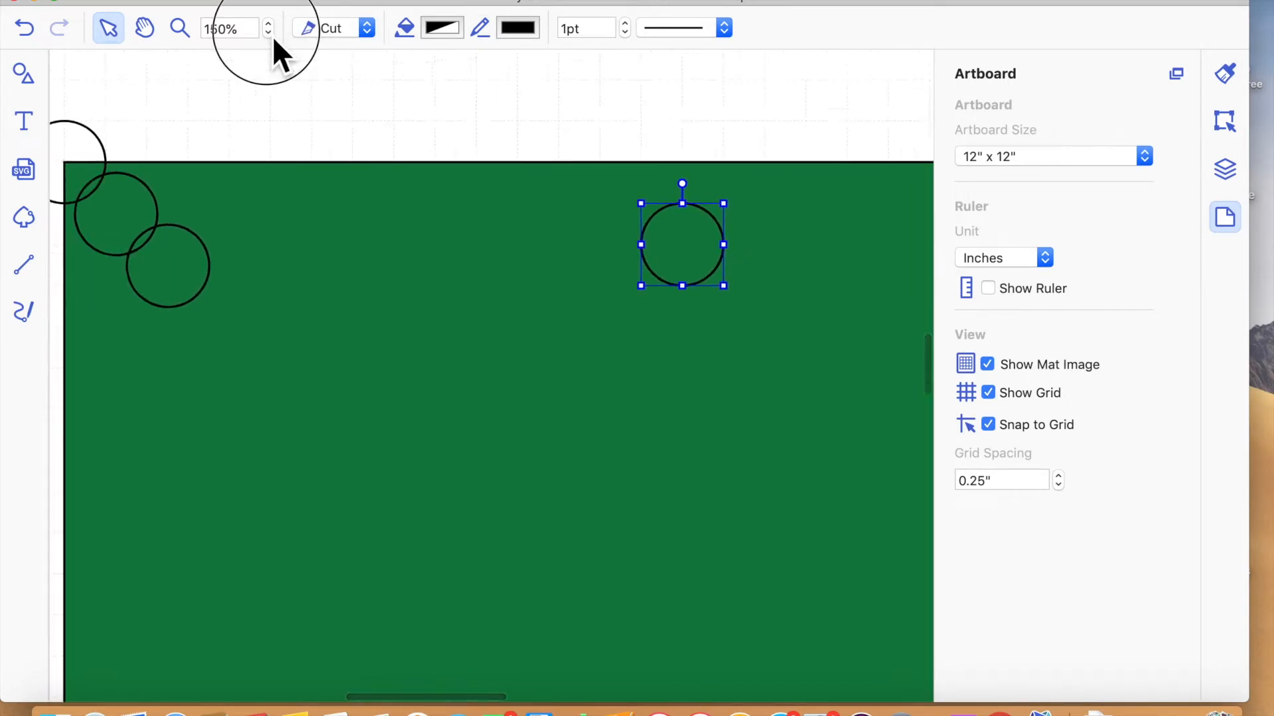
left_click(271, 35)
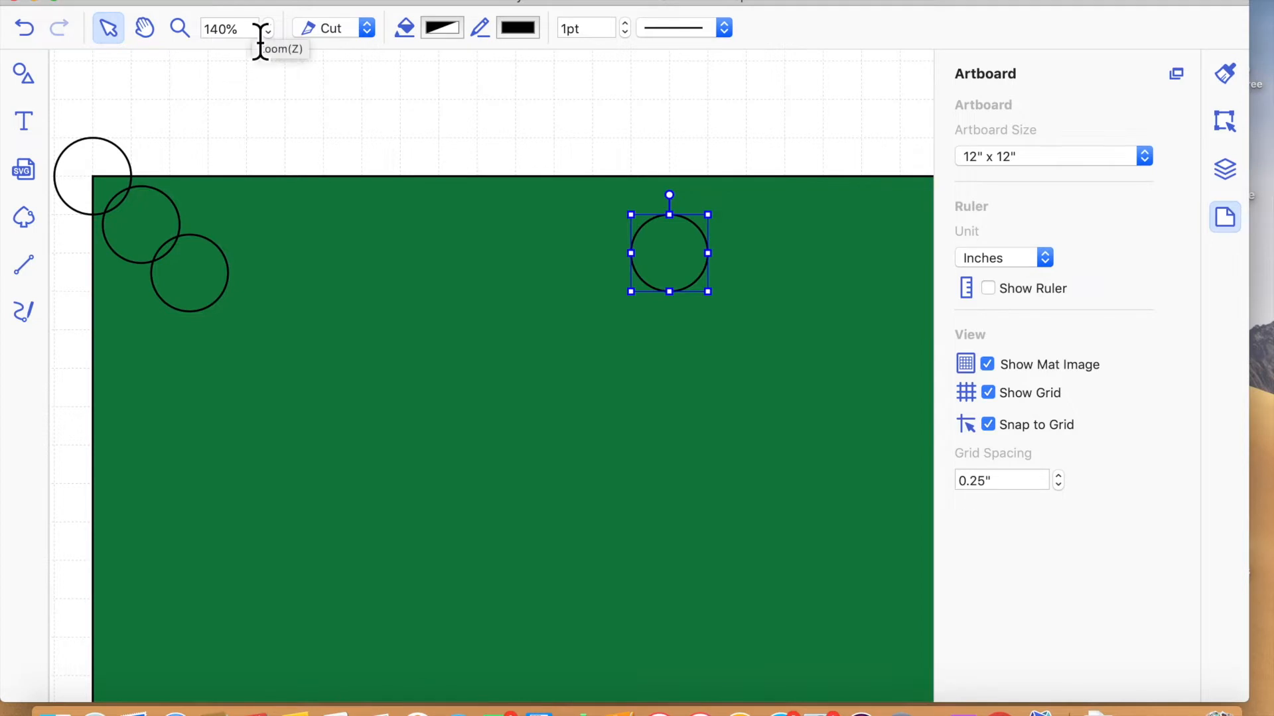
left_click(268, 34)
left_click(268, 33)
left_click(268, 33)
- Undo the accidental green panel move and place the separated duplicate circle at the panel's upper-right corner
left_click_drag(684, 503, 627, 477)
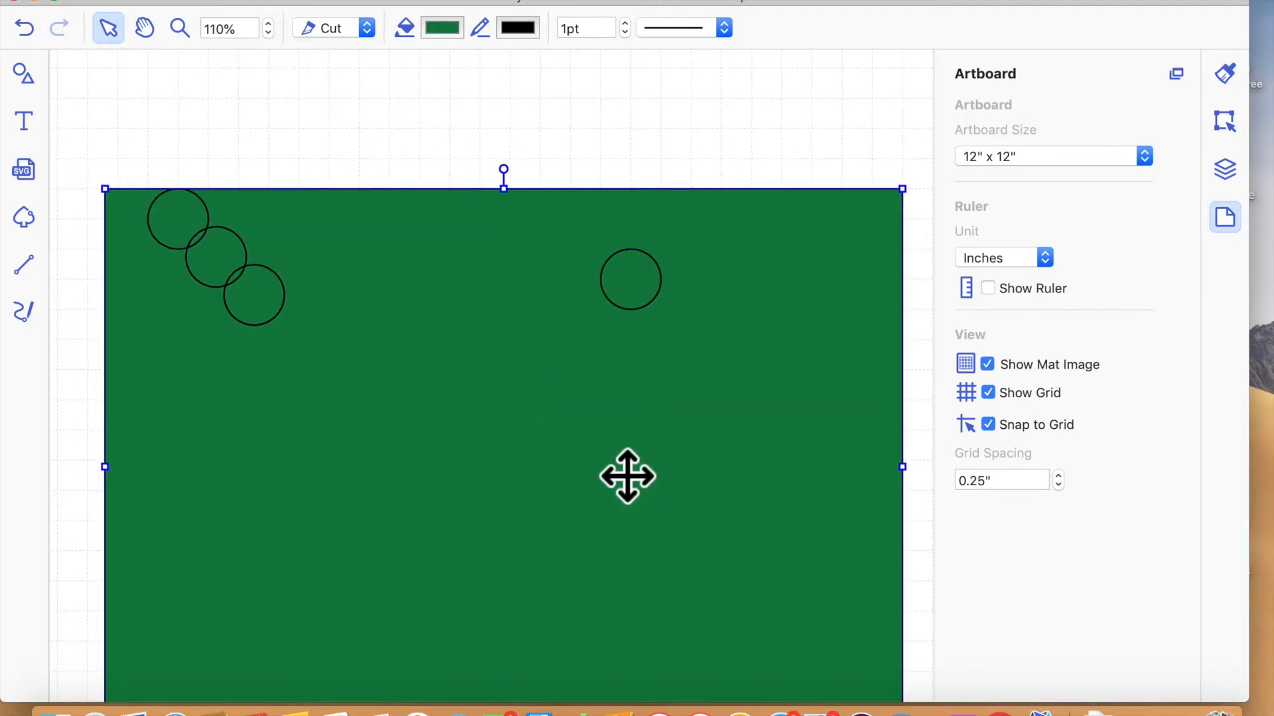
left_click(25, 26)
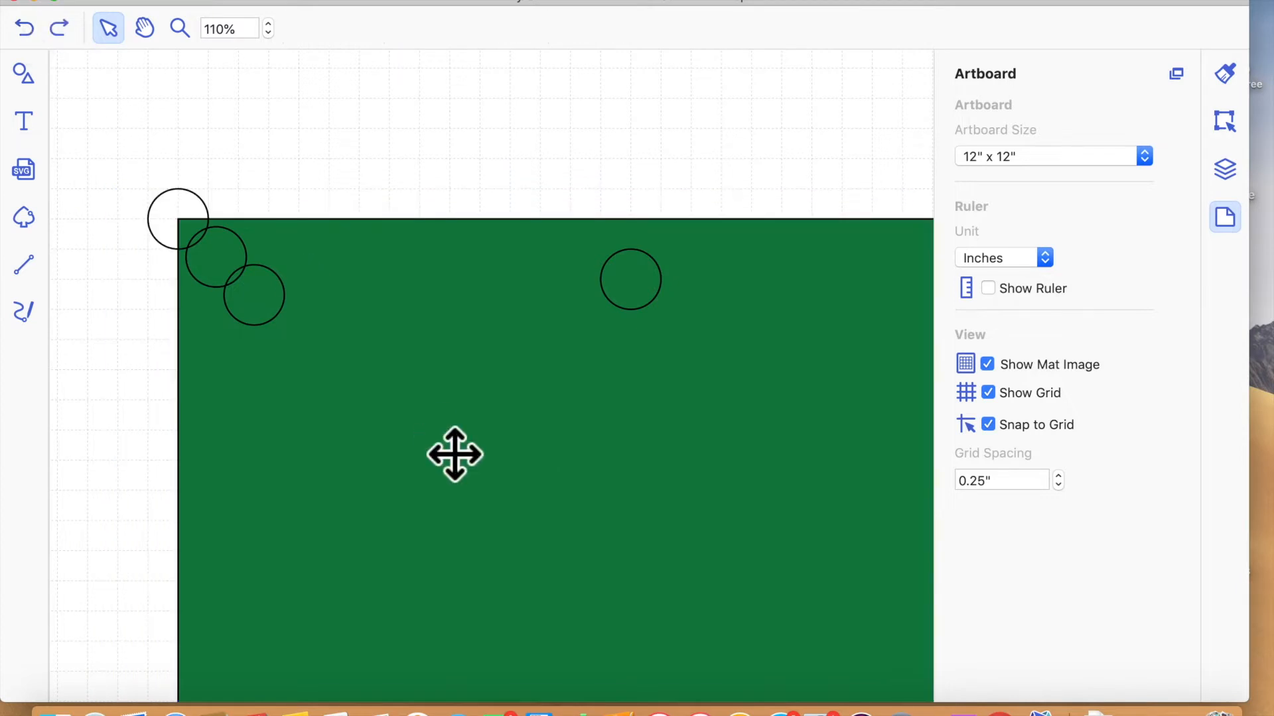
scroll(706, 412, "right", 3)
left_click_drag(537, 274, 873, 239)
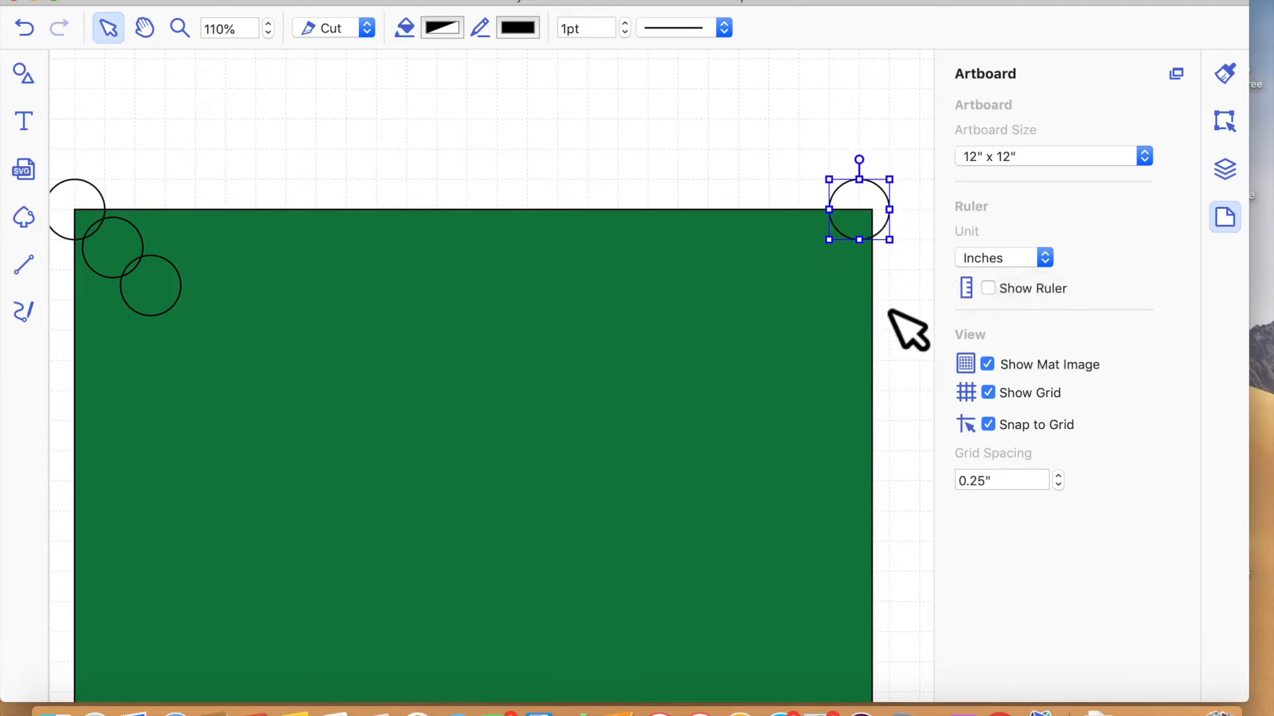
key("Down")
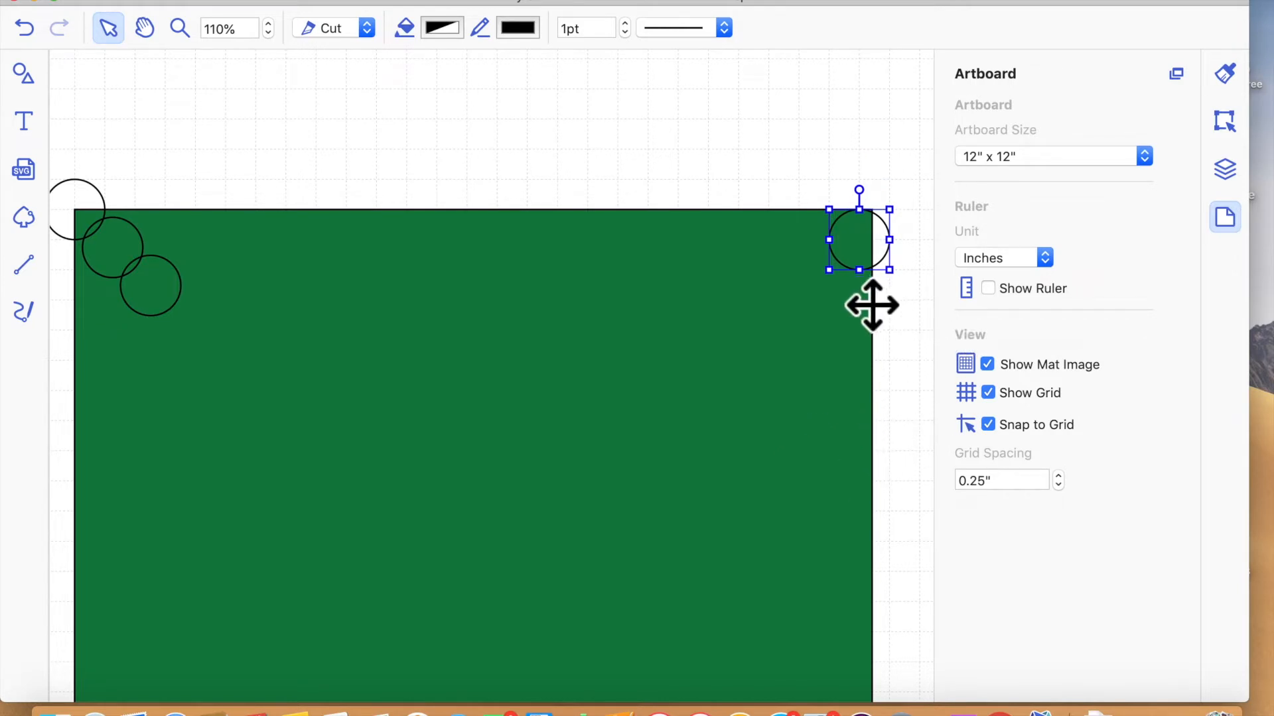
- Set the green panel's width to 4.75" with its aspect ratio maintained
left_click(848, 331)
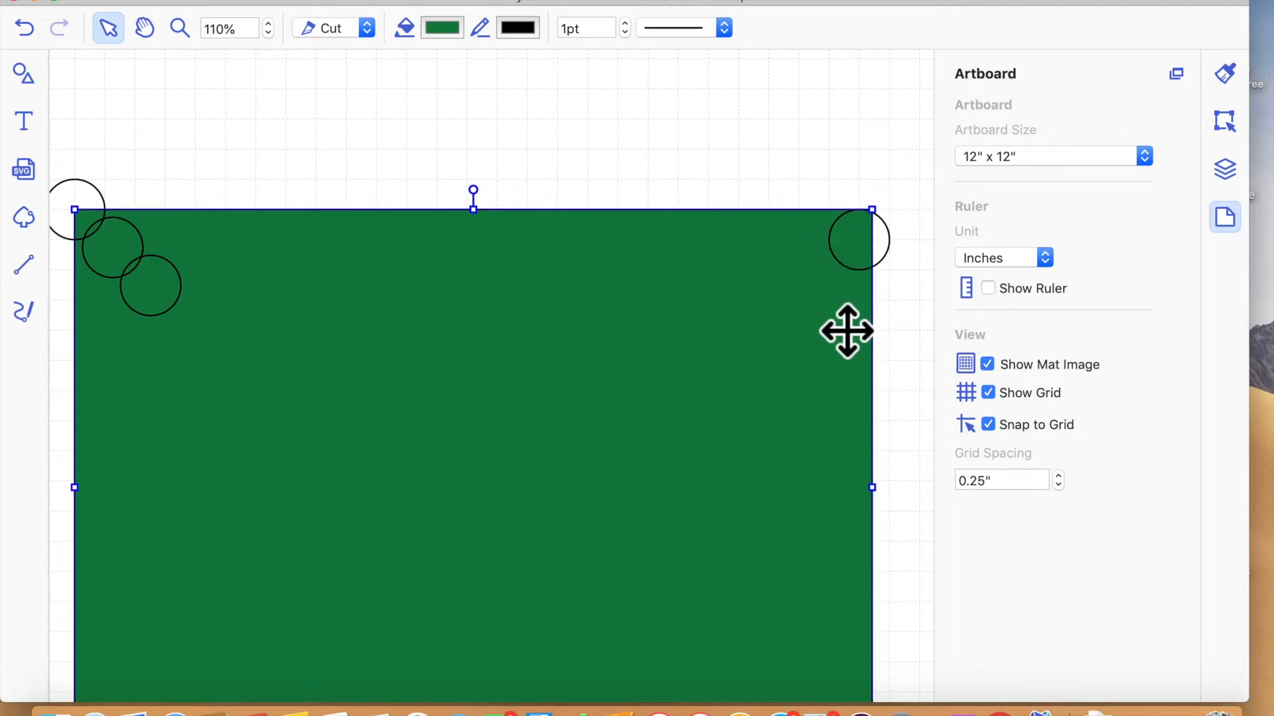
left_click(1229, 130)
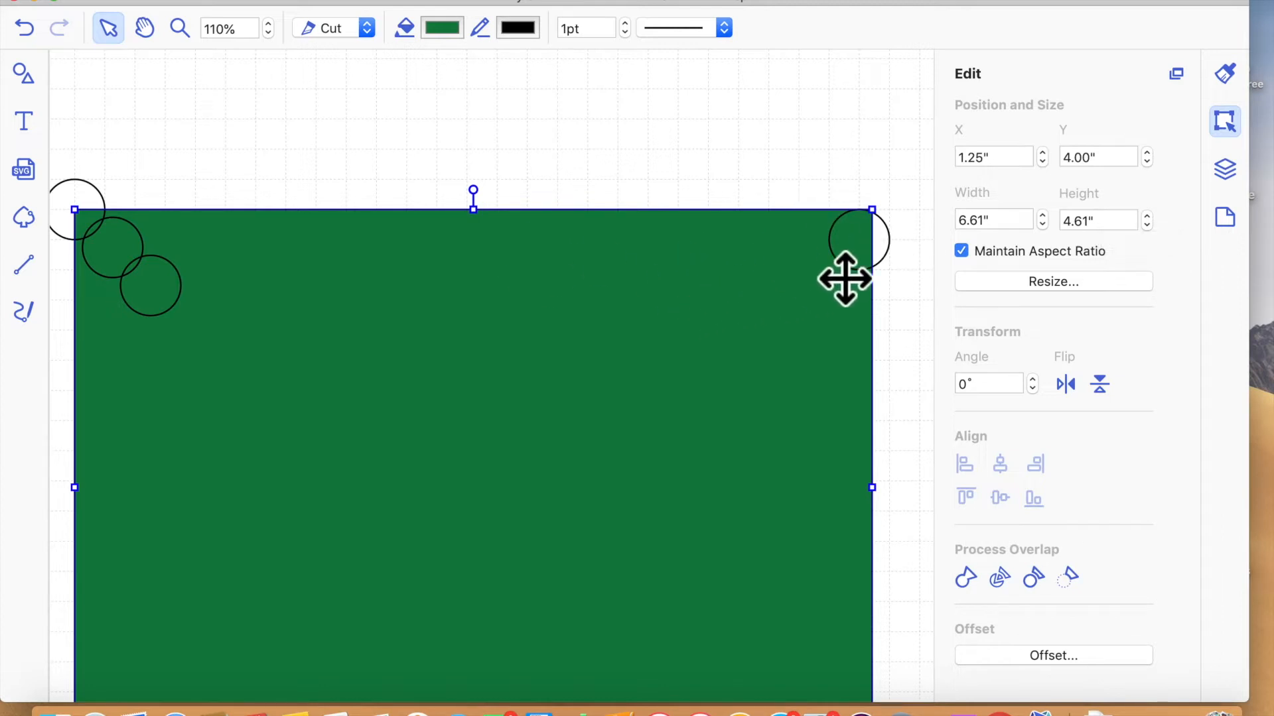
left_click(1006, 225)
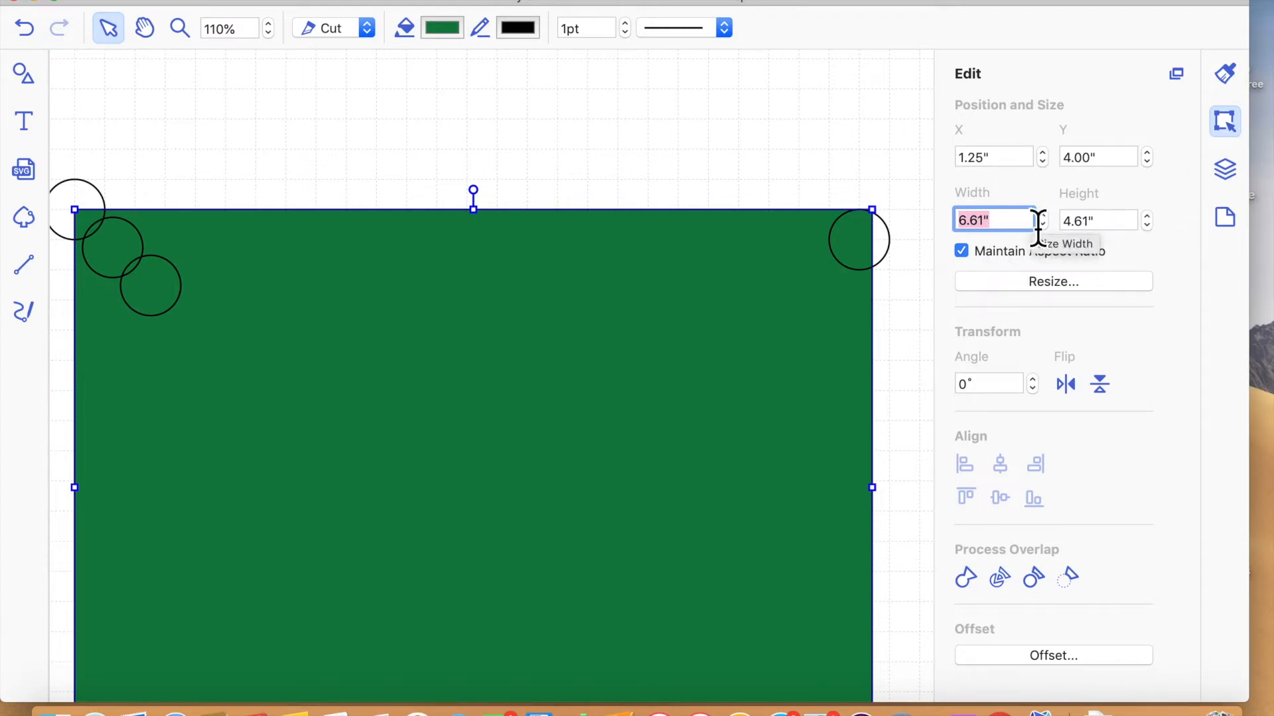
type("4.75")
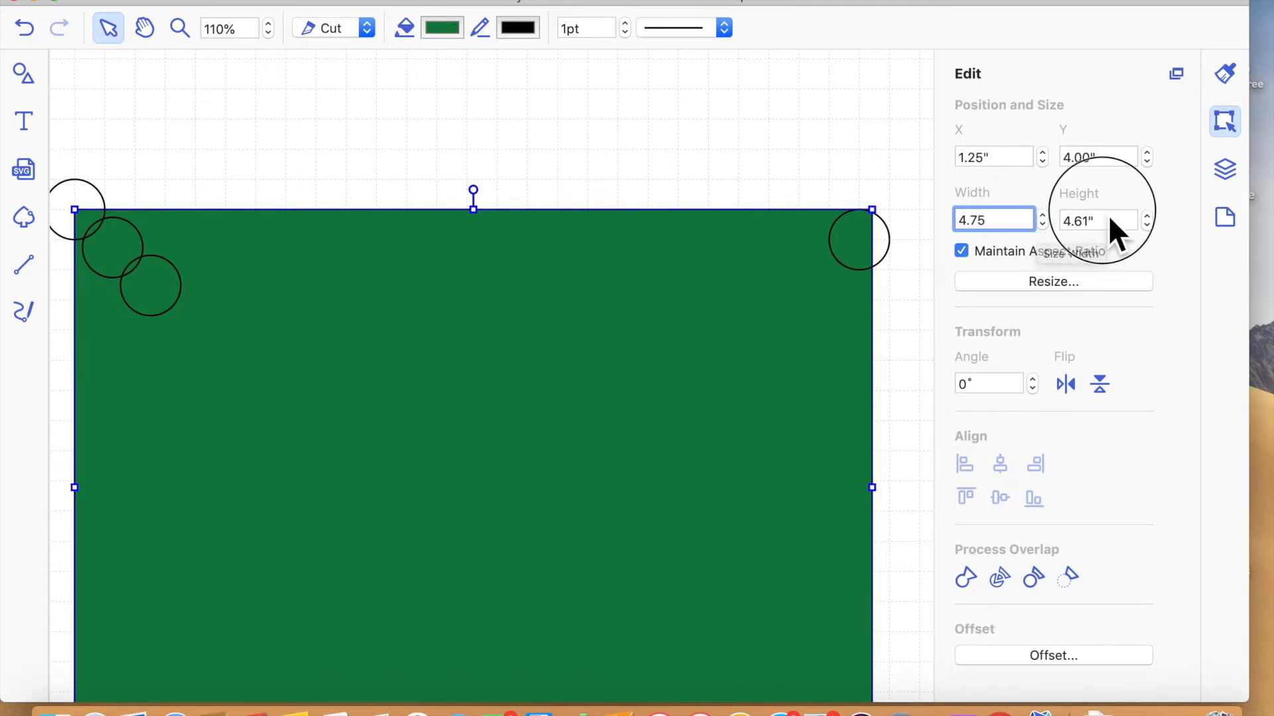
left_click(1108, 215)
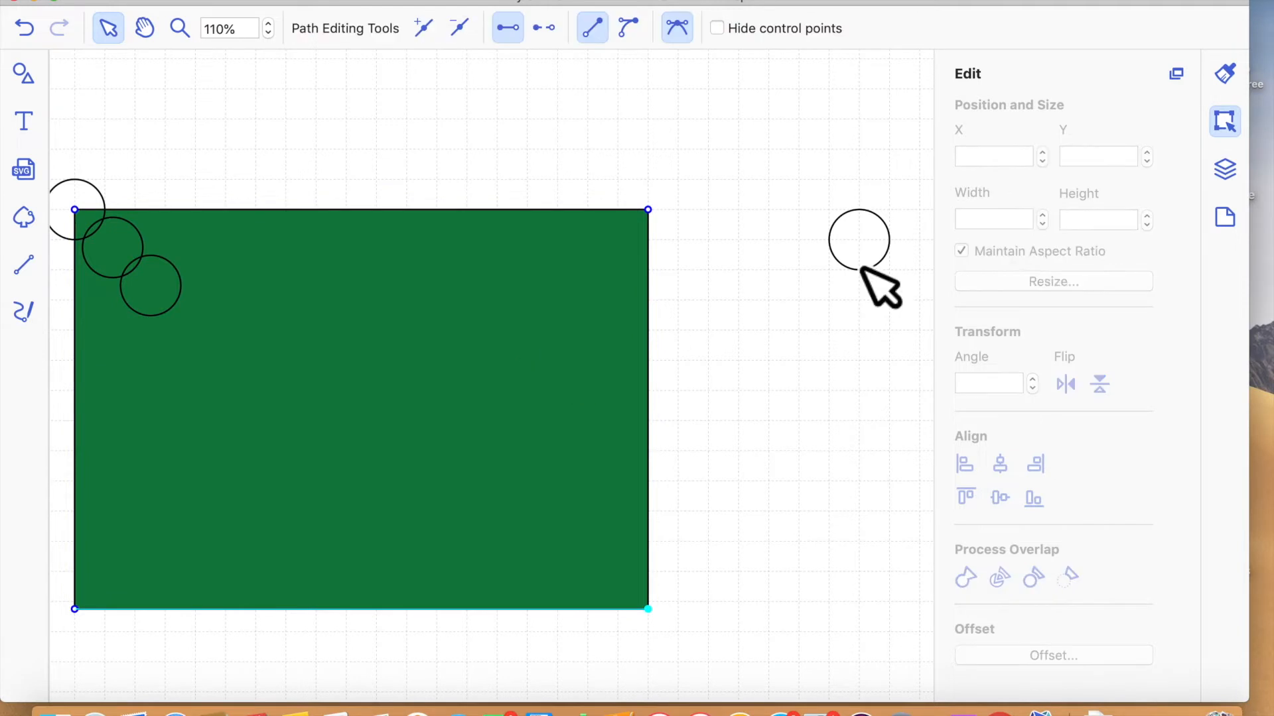
- Set the green panel's width to 6.75" and then its height to 4.75" with the aspect ratio maintained
left_click(457, 292)
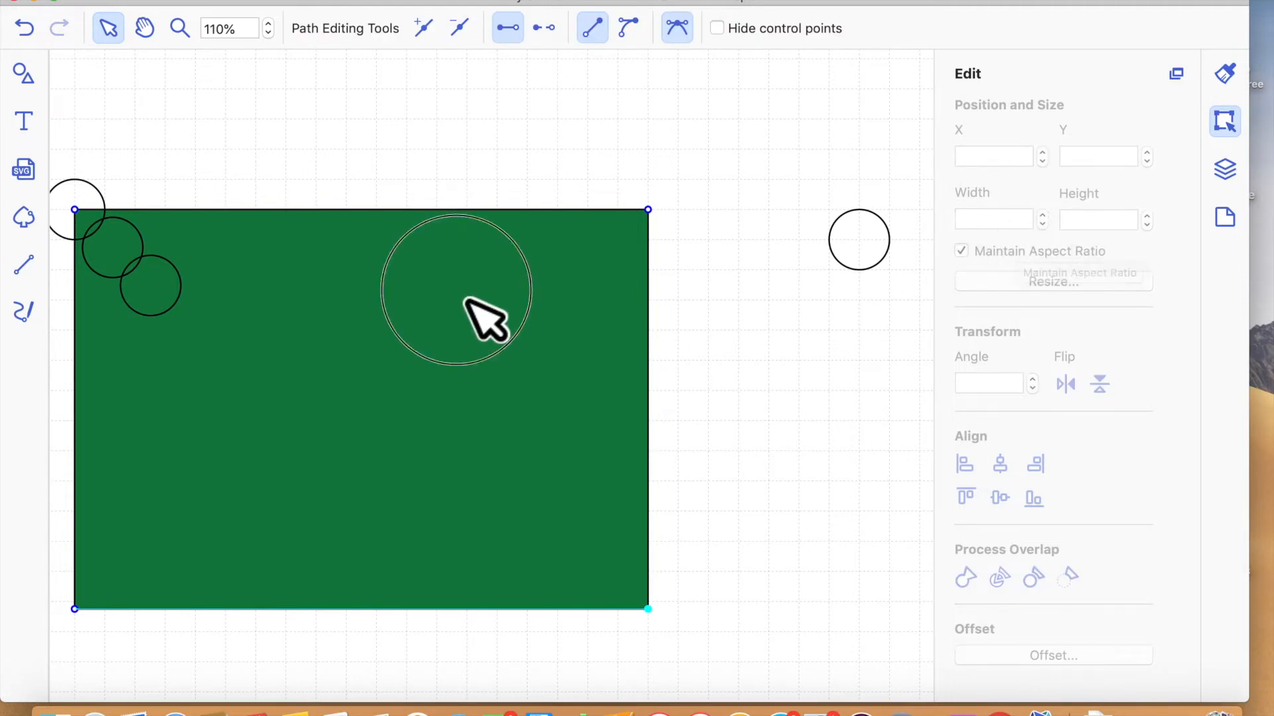
left_click(586, 361)
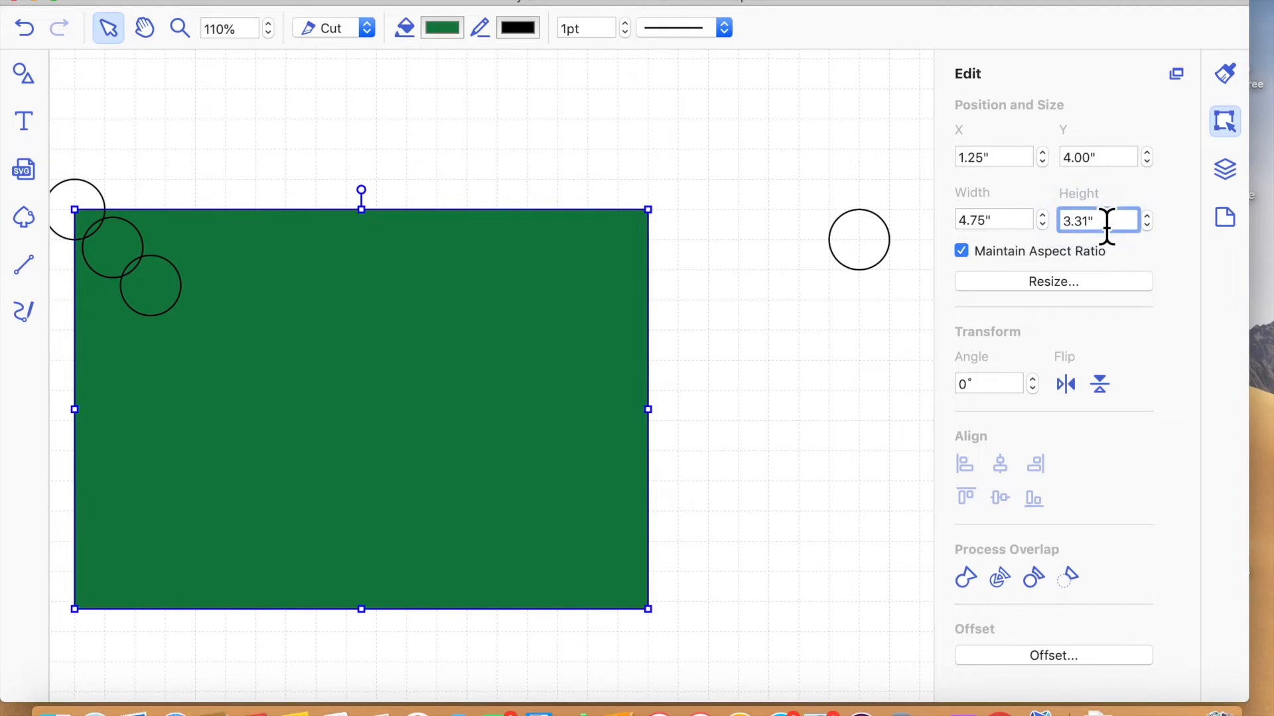
left_click(937, 214)
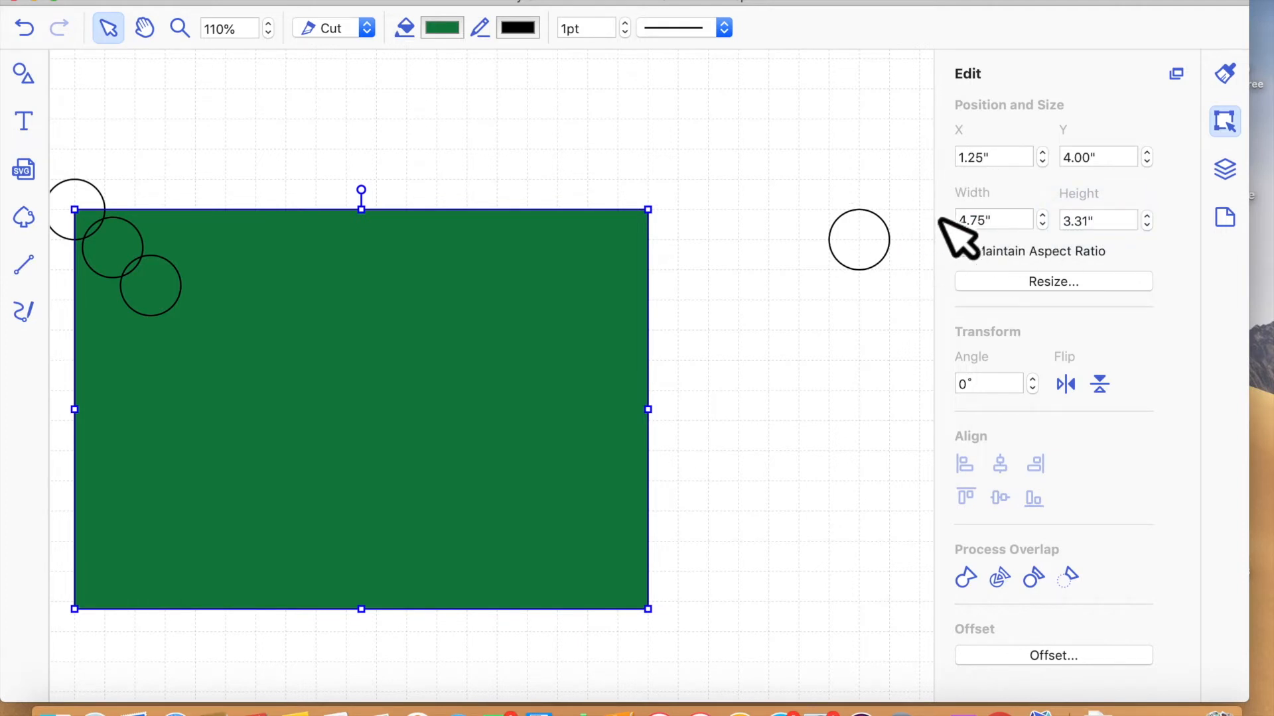
left_click(1002, 223)
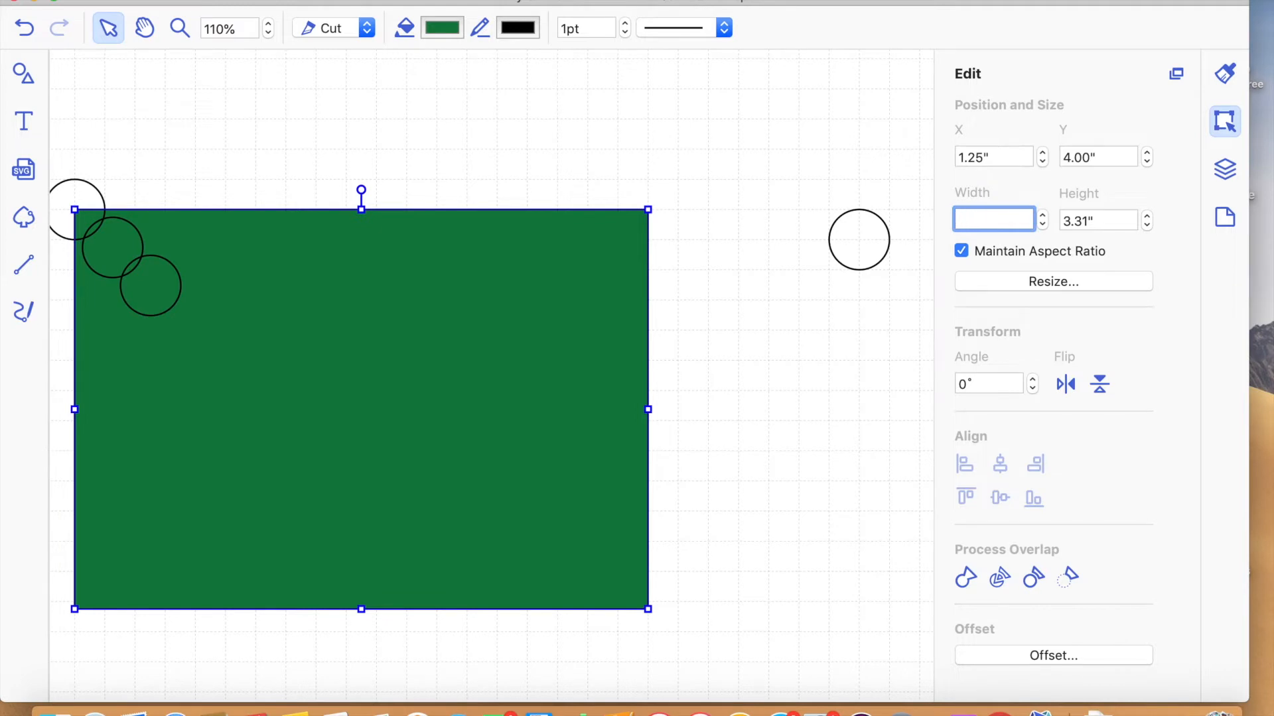
key("super+space")
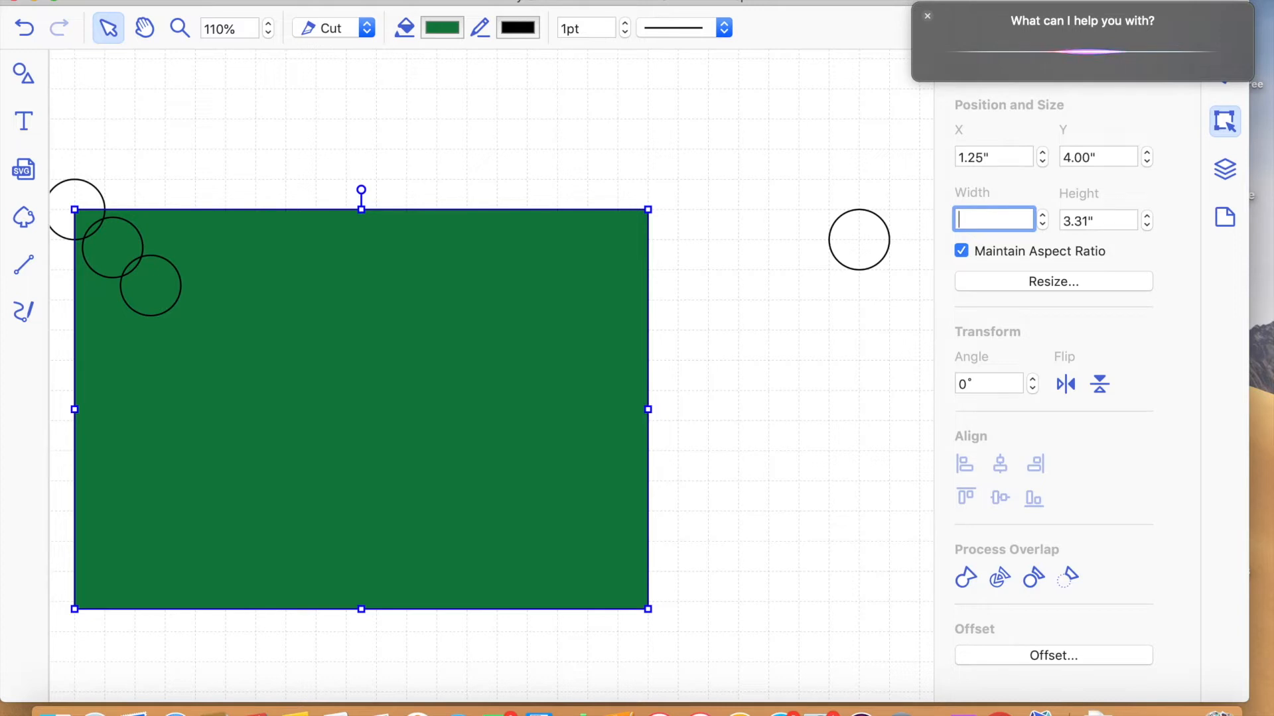
type("6.")
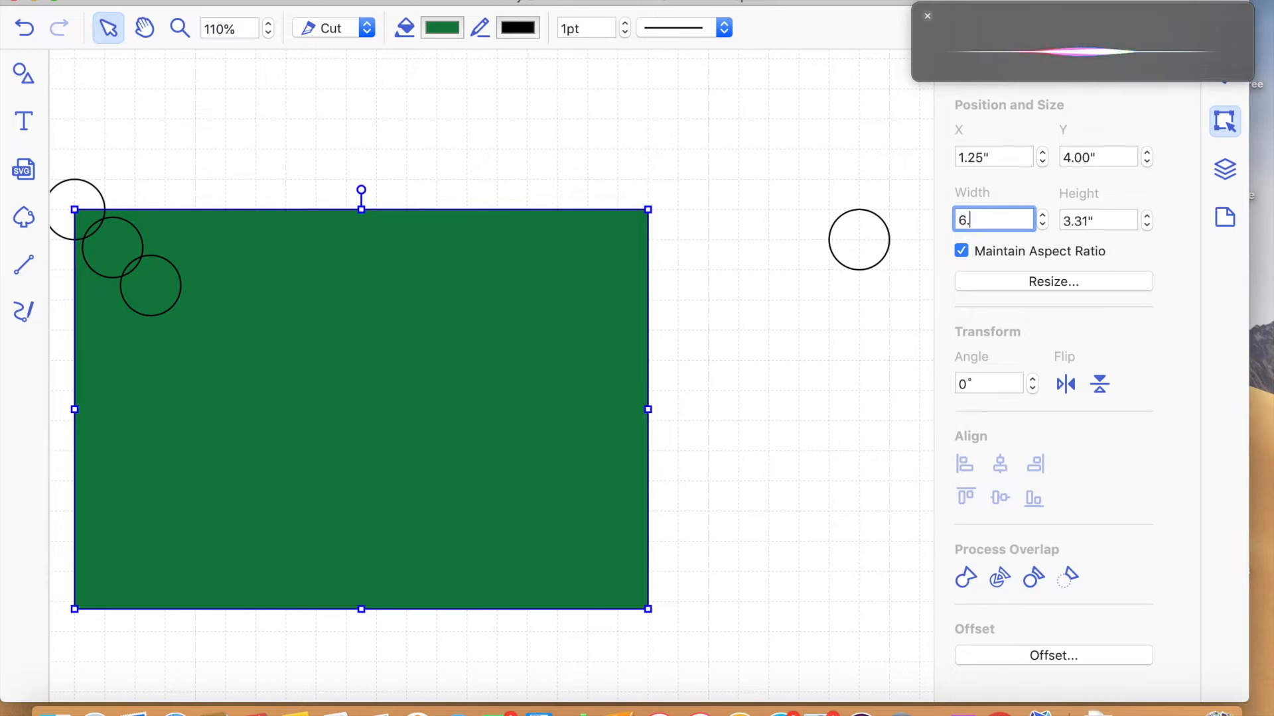
type("75")
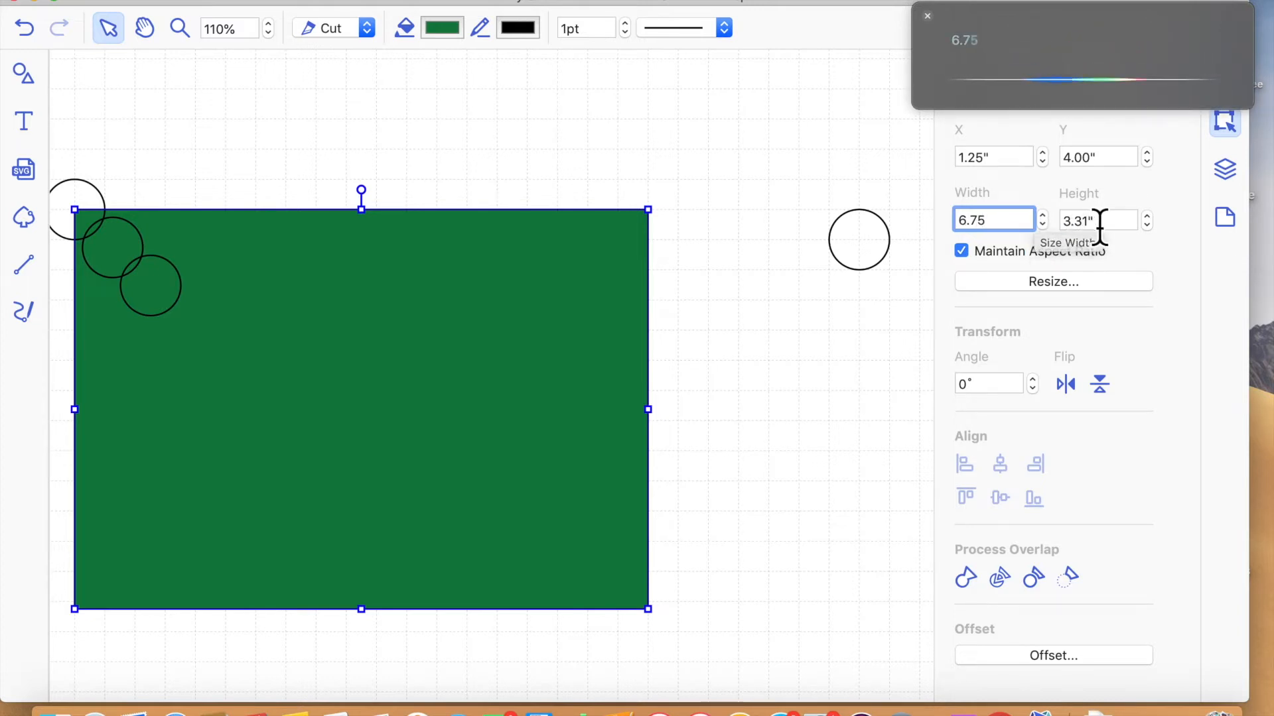
key("Return")
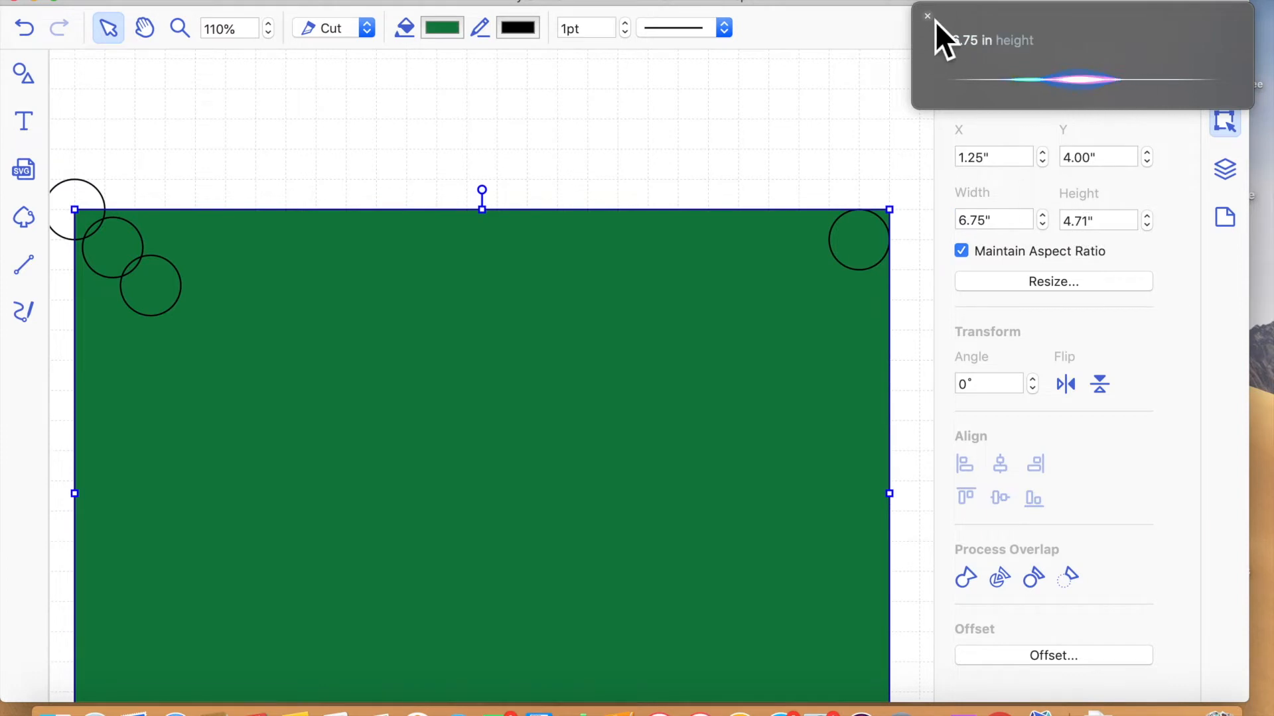
left_click(930, 20)
left_click(1102, 223)
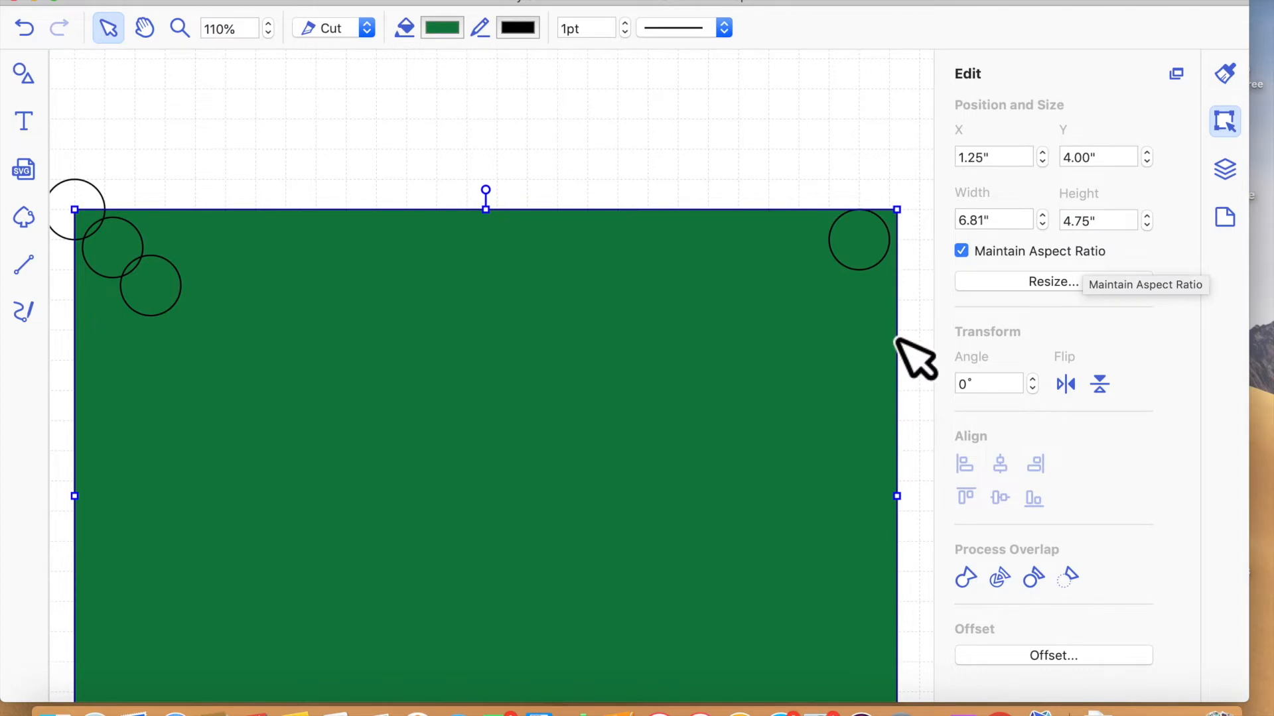
- Nudge the green panel up and left to X 1.00", Y 3.75"
scroll(440, 241, "left", 3)
double_click(411, 339)
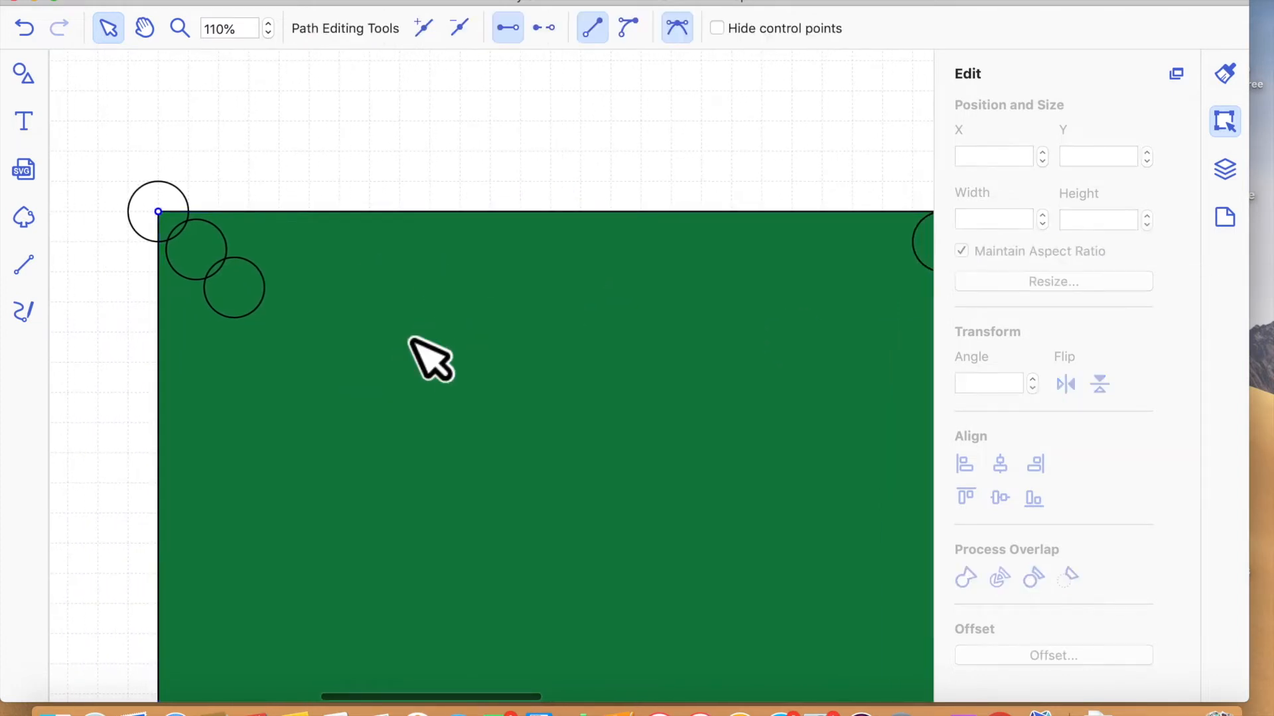
left_click(432, 156)
left_click(447, 391)
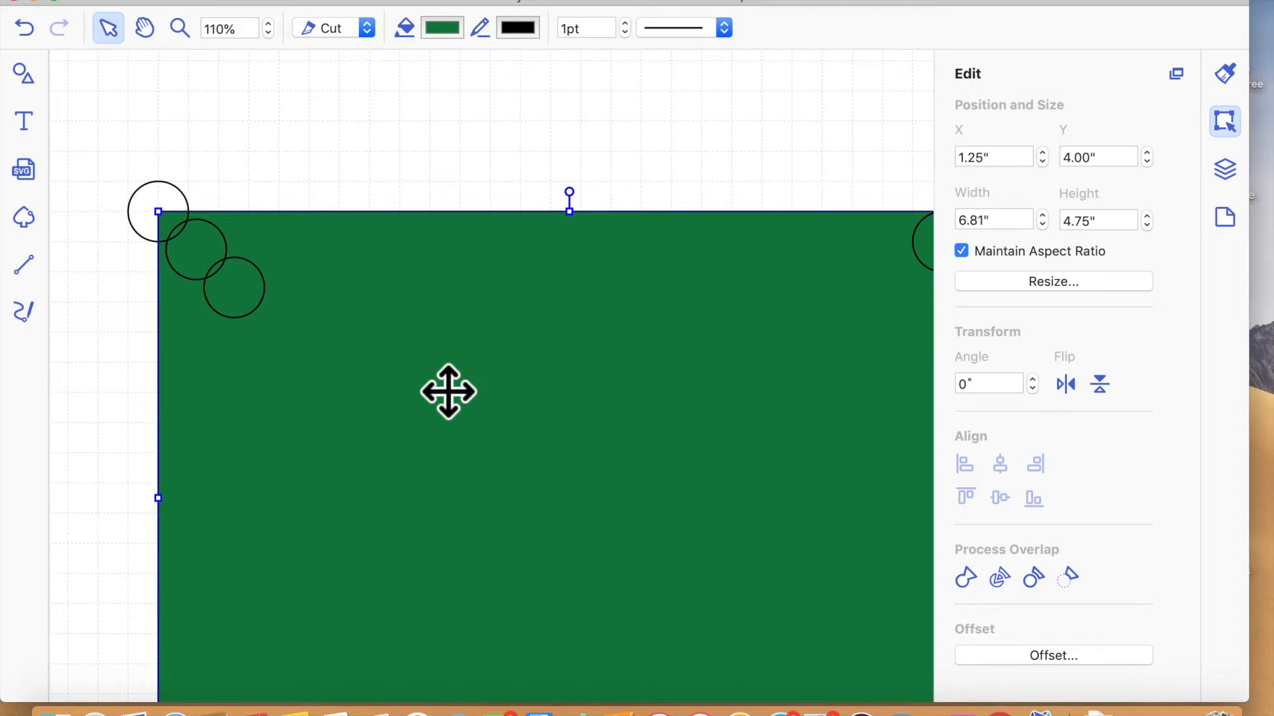
key("Up")
key("Up")
key("Up")
key("Up")
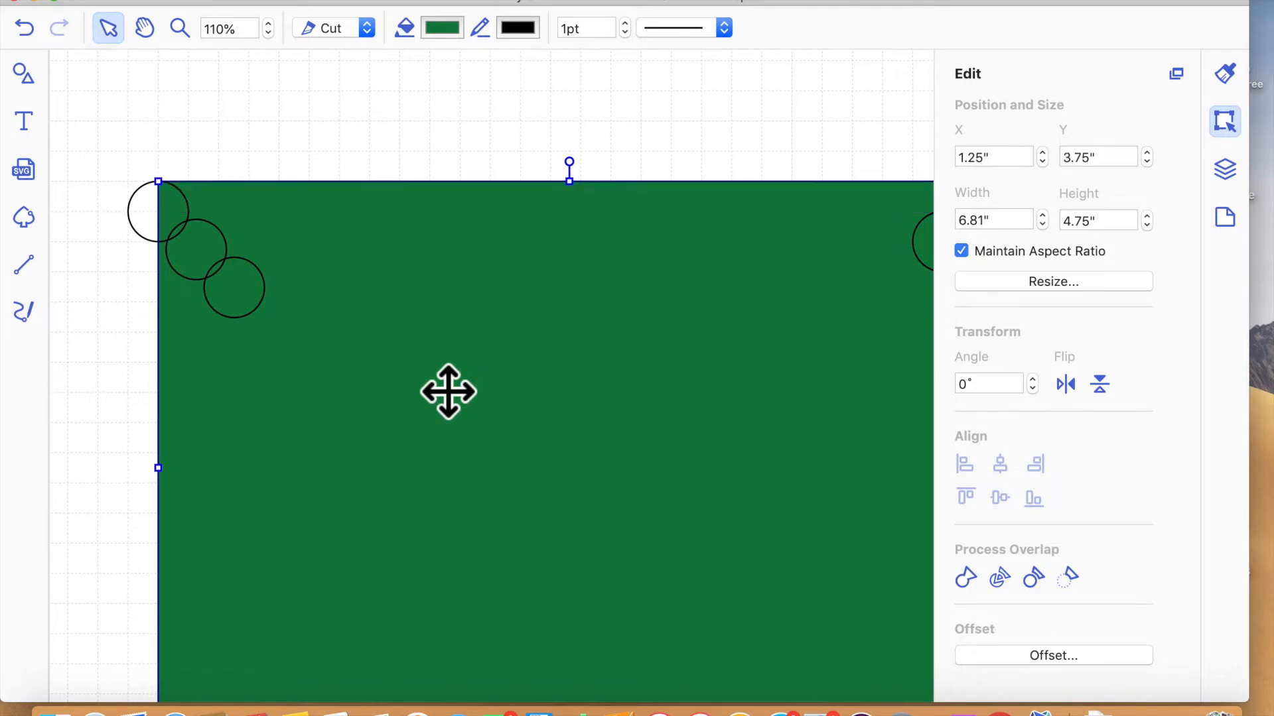
key("Left")
key("Left")
key("Left")
key("Left")
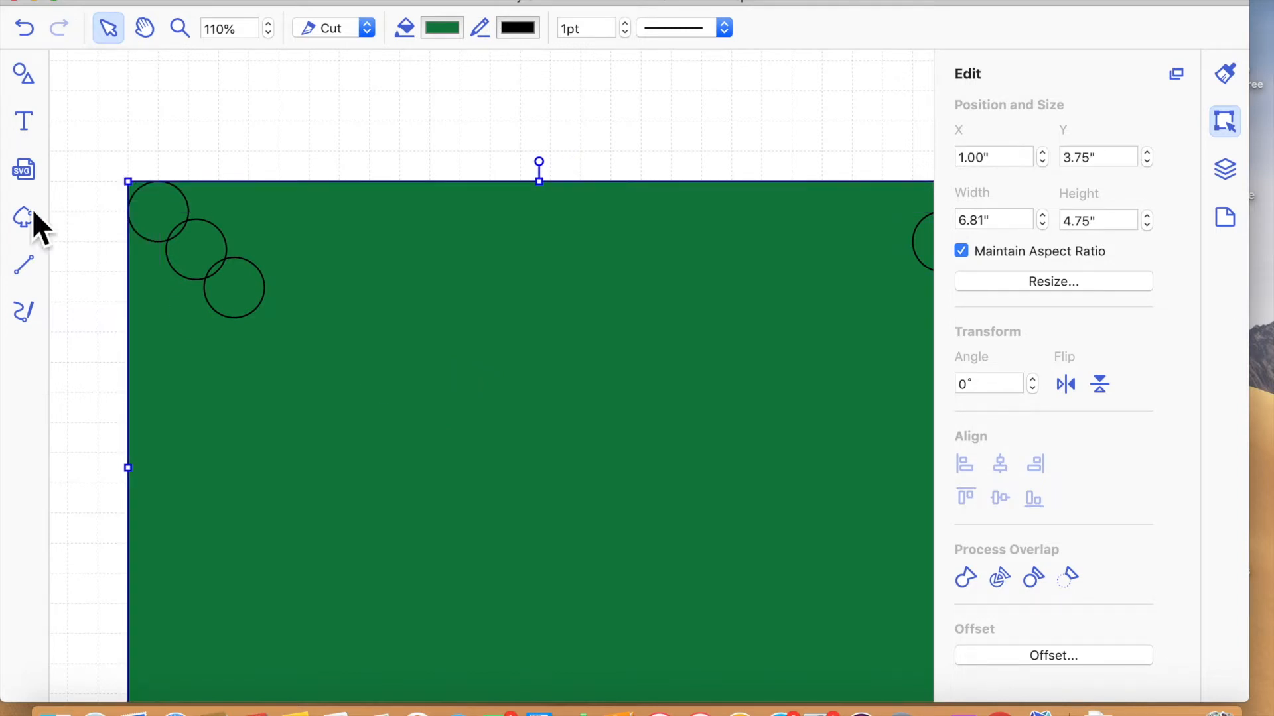
- Centre the first circle on the green panel's upper-left corner at X 0.75", Y 3.50"
left_click(183, 233)
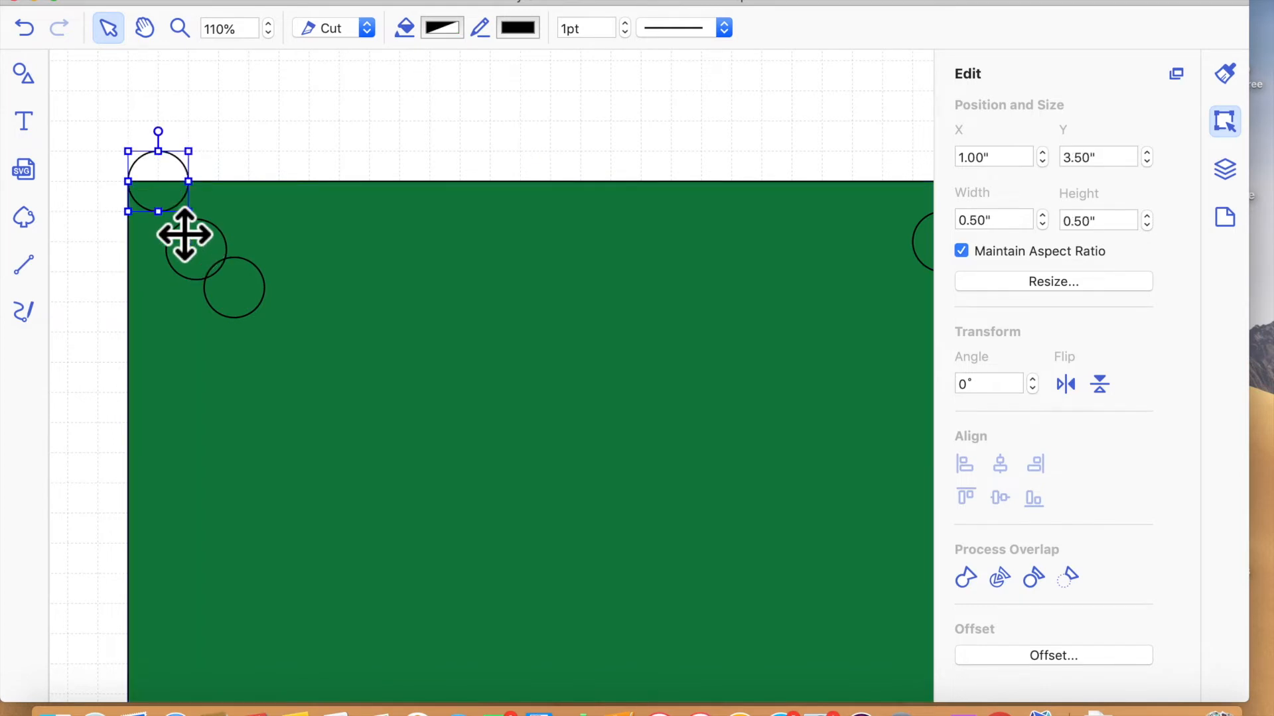
key("Left")
key("Left")
key("Left")
key("Left")
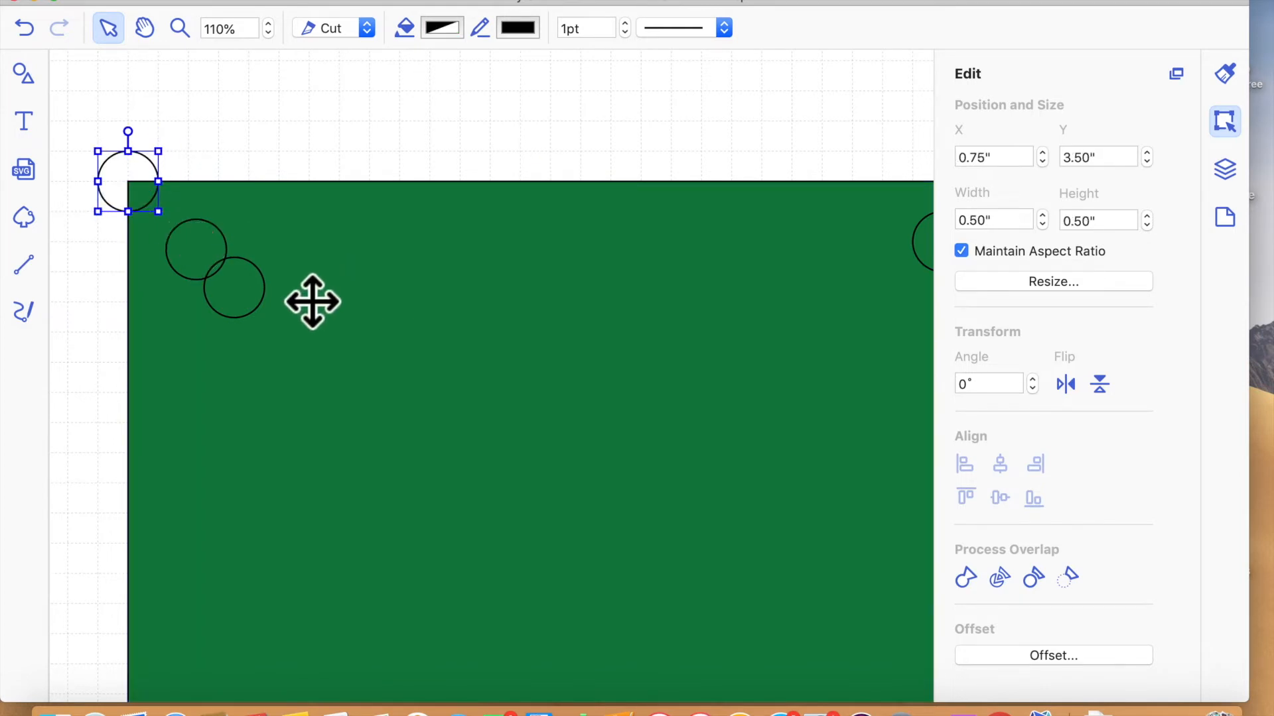
- Nudge the separated circle up to the green panel's upper-right corner at X 7.50", Y 3.50"
scroll(593, 332, "right", 5)
left_click(826, 256)
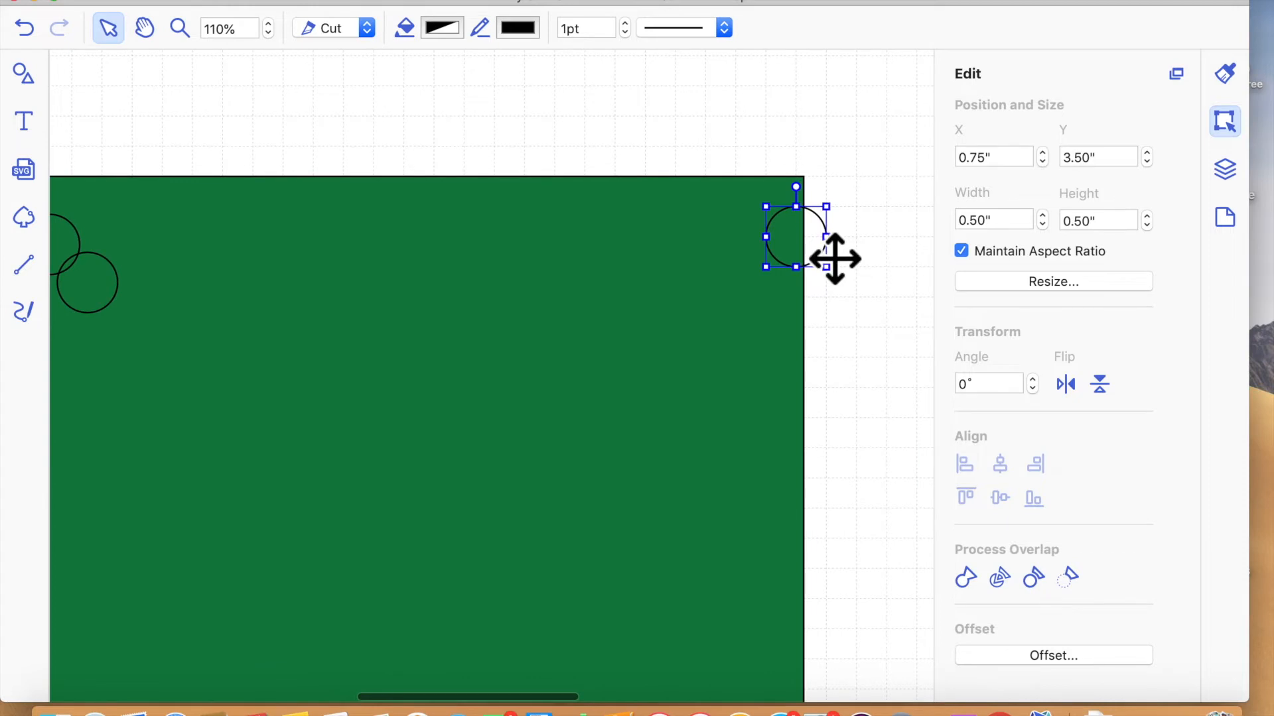
key("Up")
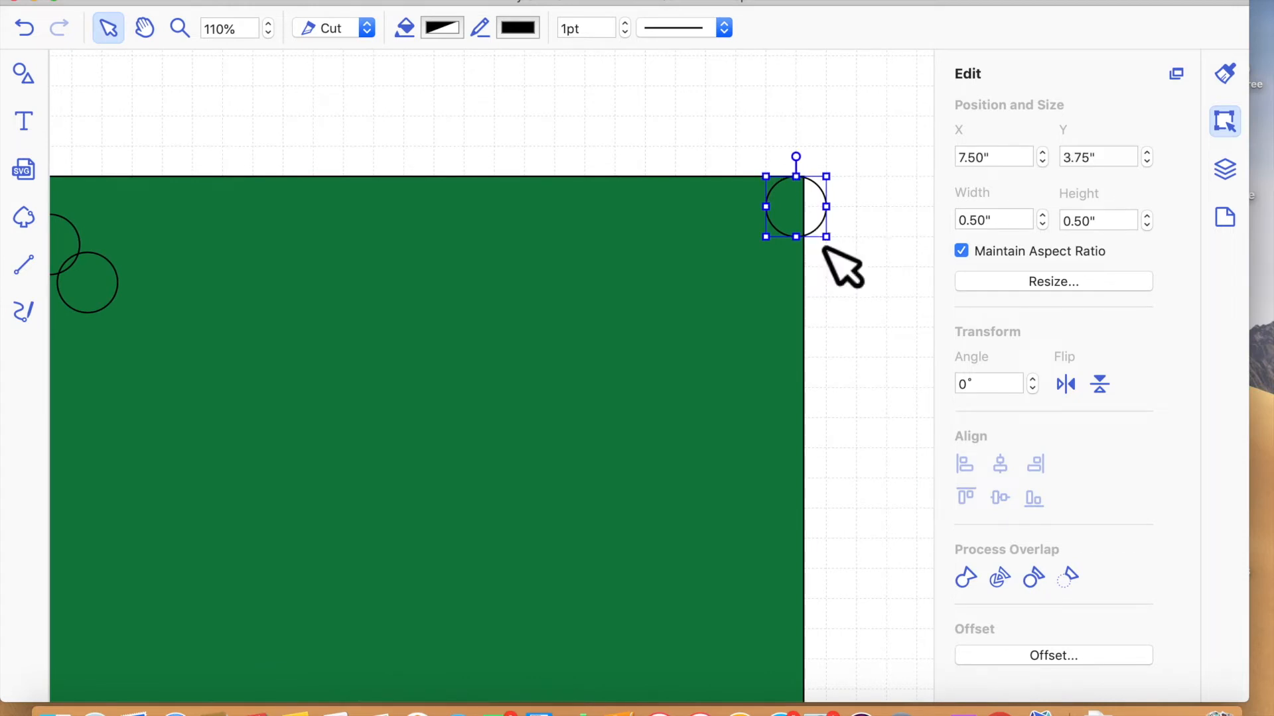
key("Up")
- Move one of the two remaining circles inside the green panel onto the panel's lower-left corner
scroll(544, 313, "left", 5)
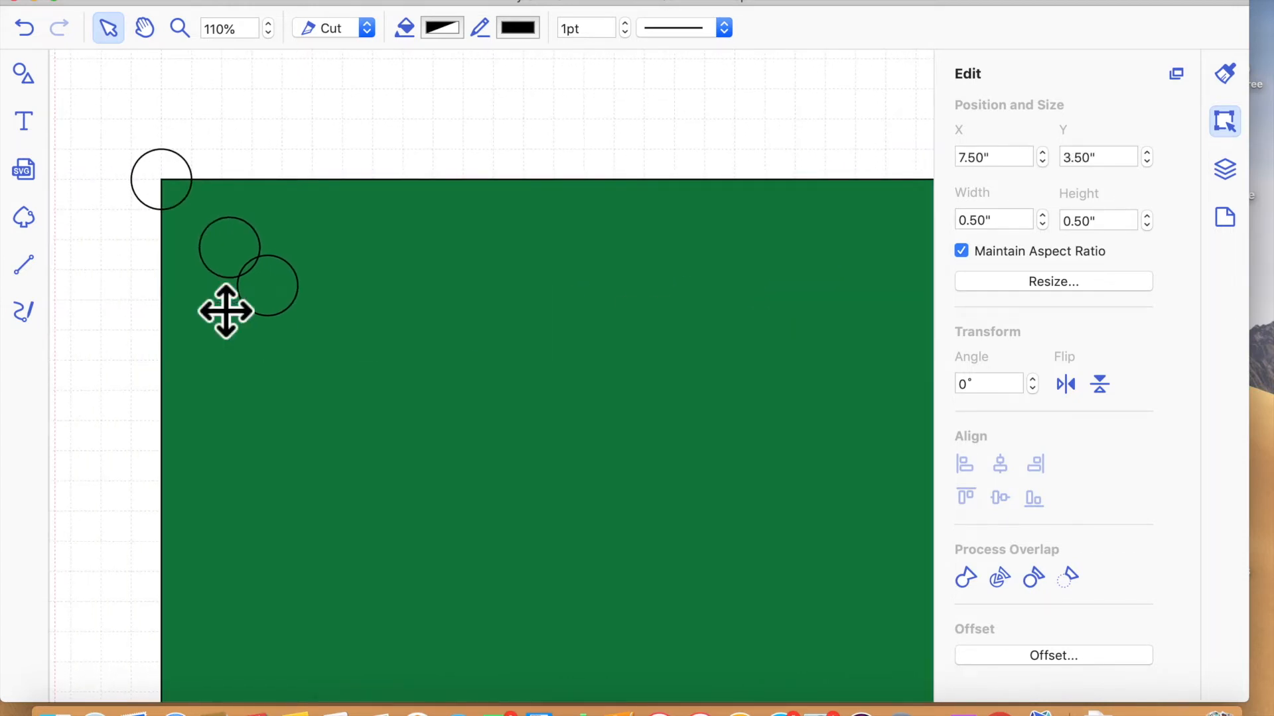
left_click(248, 275)
left_click_drag(142, 615, 157, 645)
scroll(559, 378, "down", 5)
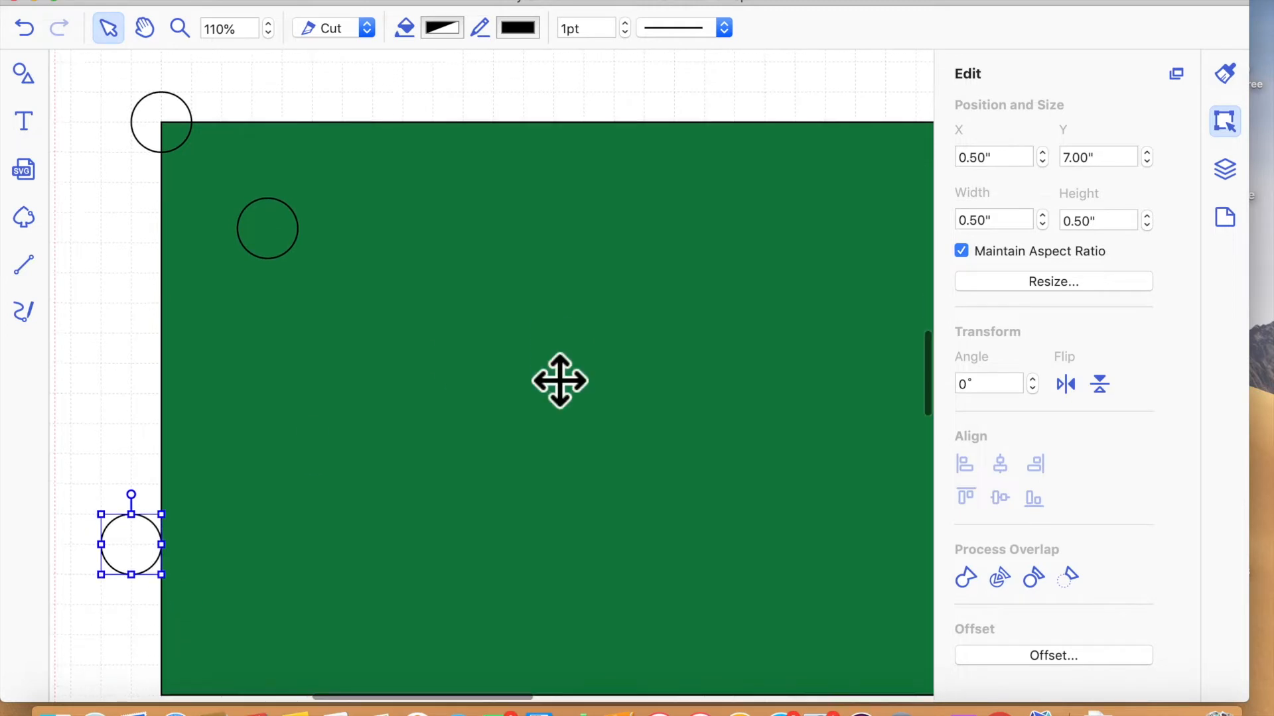
left_click_drag(160, 403, 173, 562)
- Move the last circle to the green panel's lower-right corner at X 7.50", Y 8.25"
left_click_drag(289, 97, 903, 575)
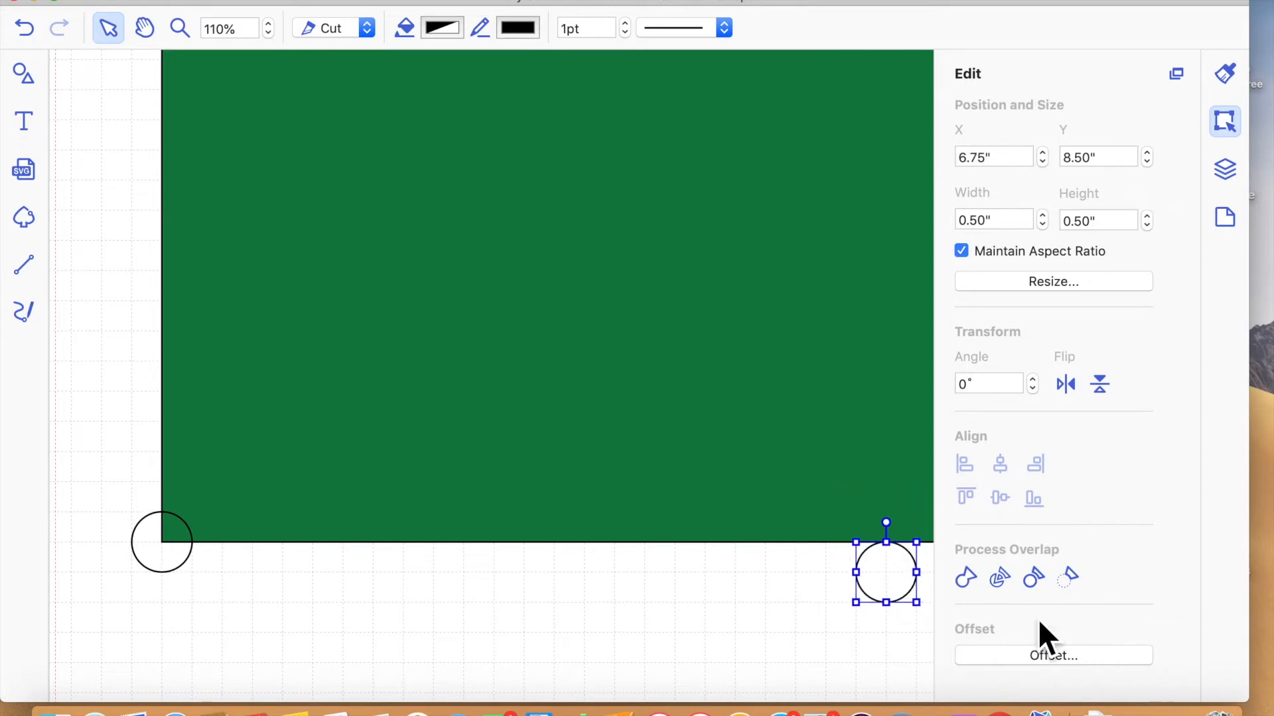
scroll(847, 673, "right", 3)
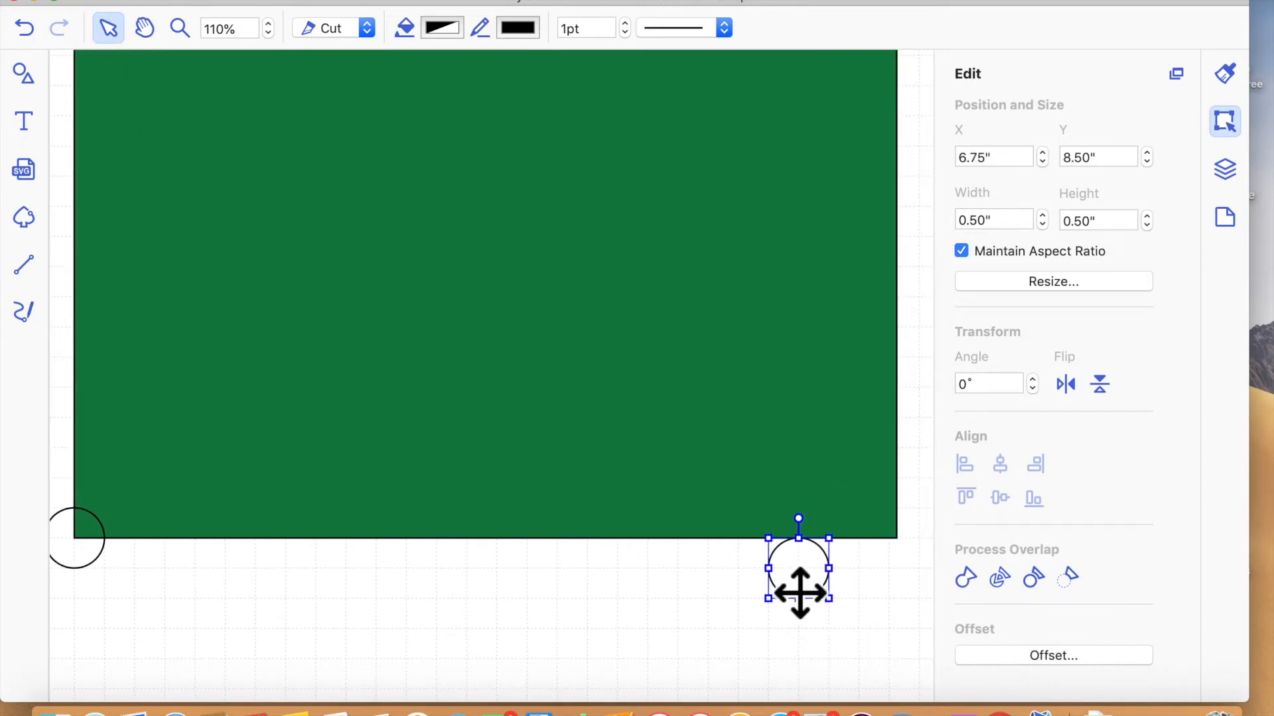
left_click_drag(885, 588, 902, 549)
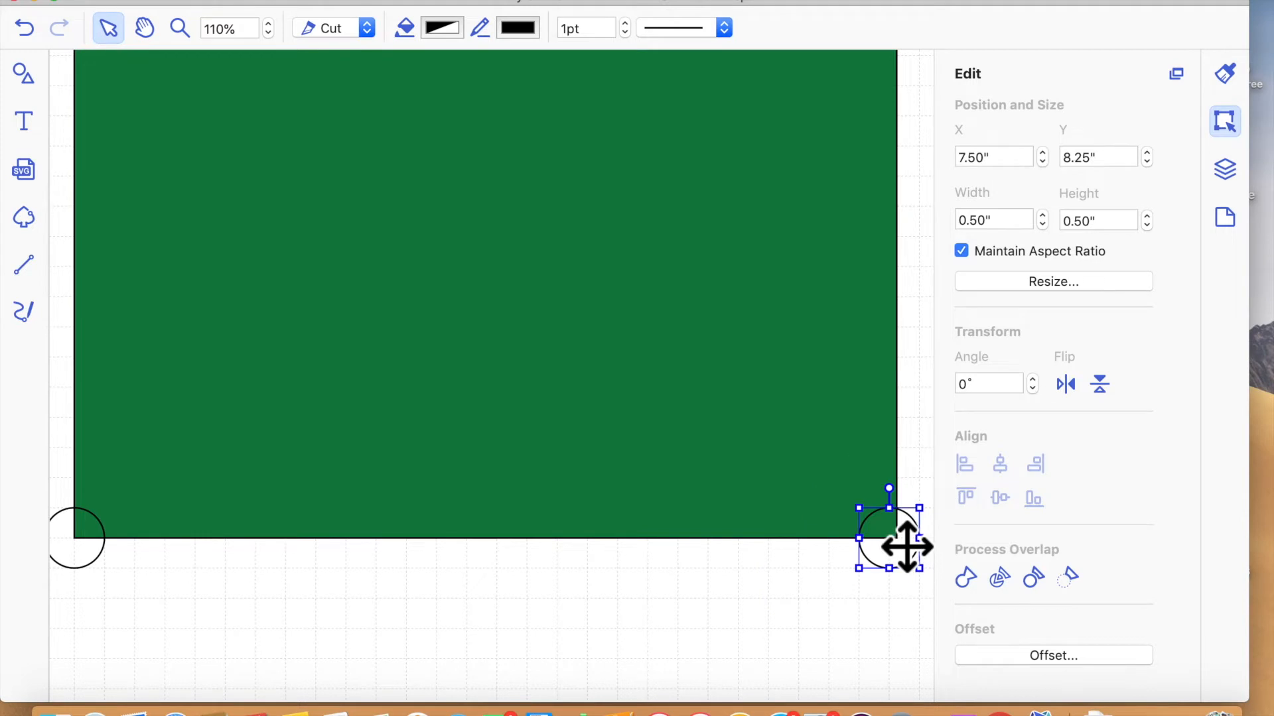
left_click(642, 620)
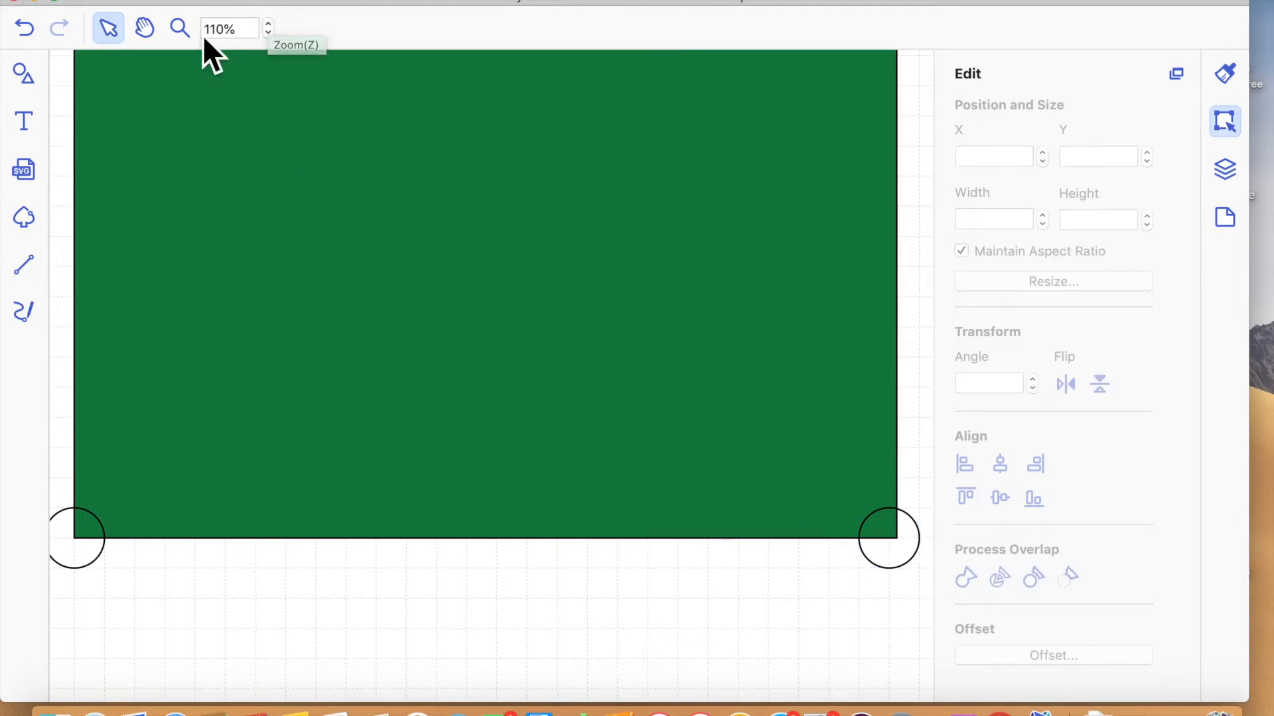
- Set the green panel's width to 6.75" without maintaining the aspect ratio
left_click(271, 34)
left_click(271, 34)
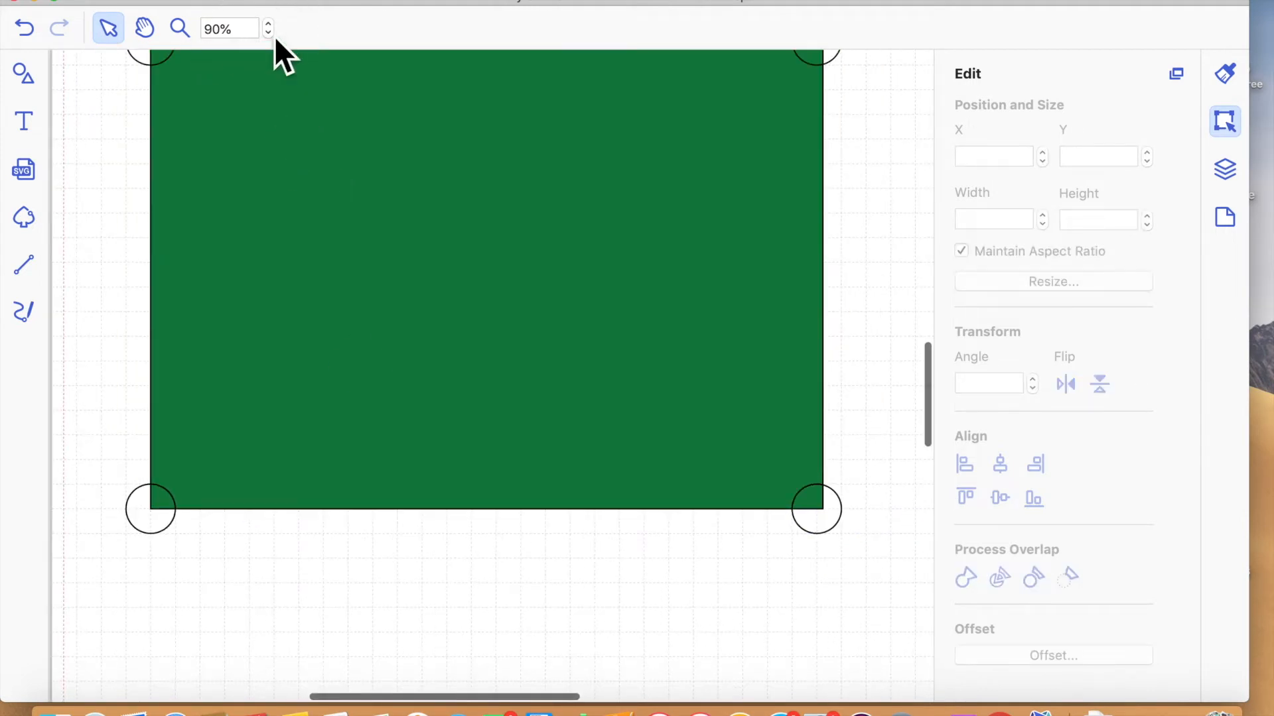
left_click(270, 34)
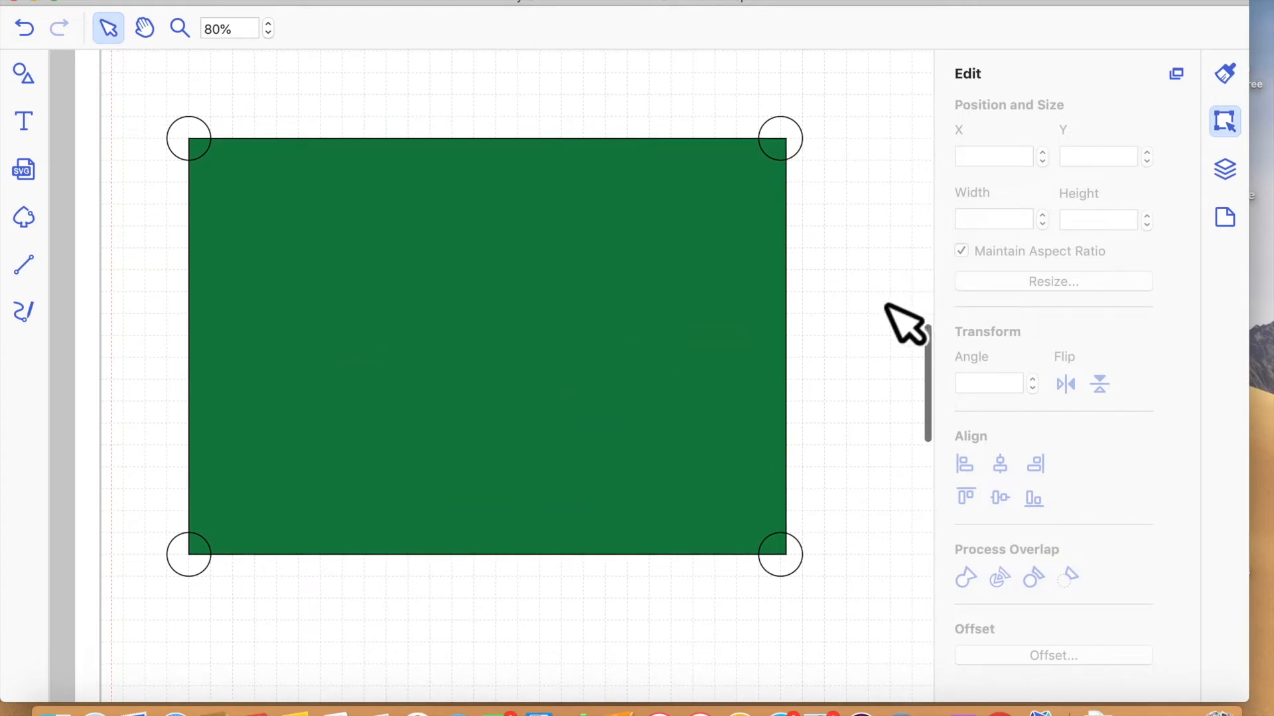
left_click(686, 323)
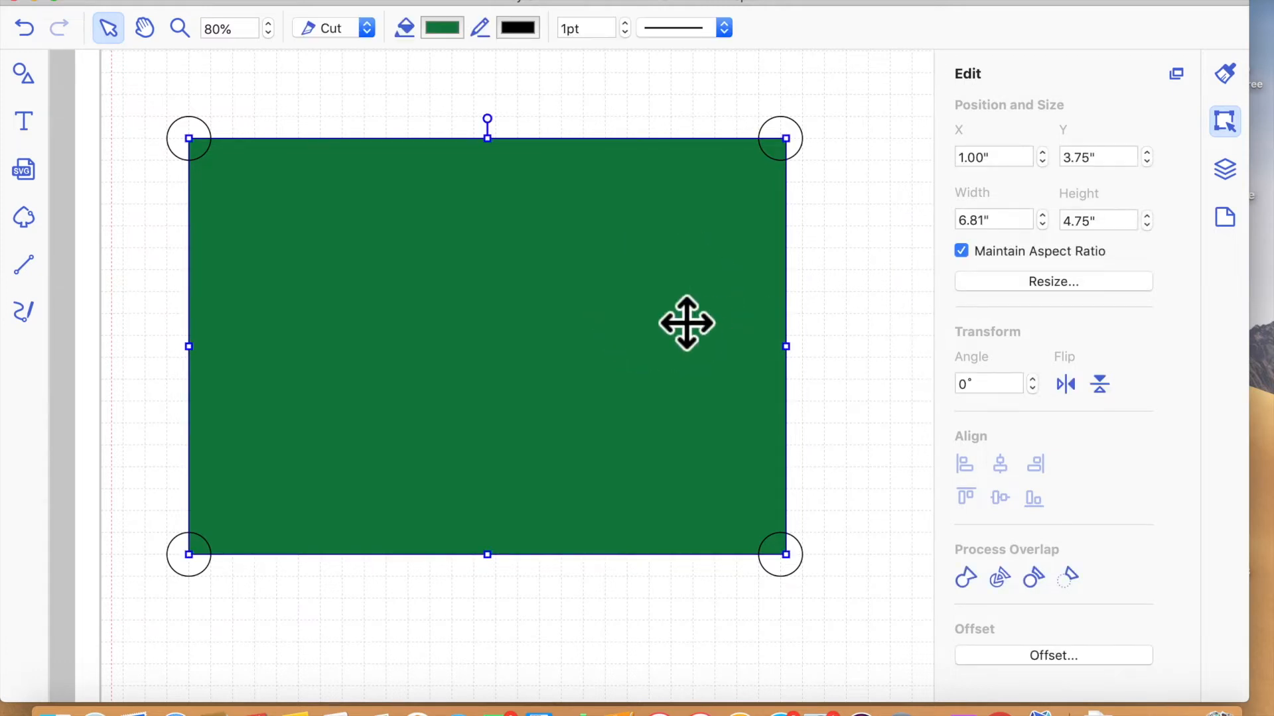
left_click(1003, 226)
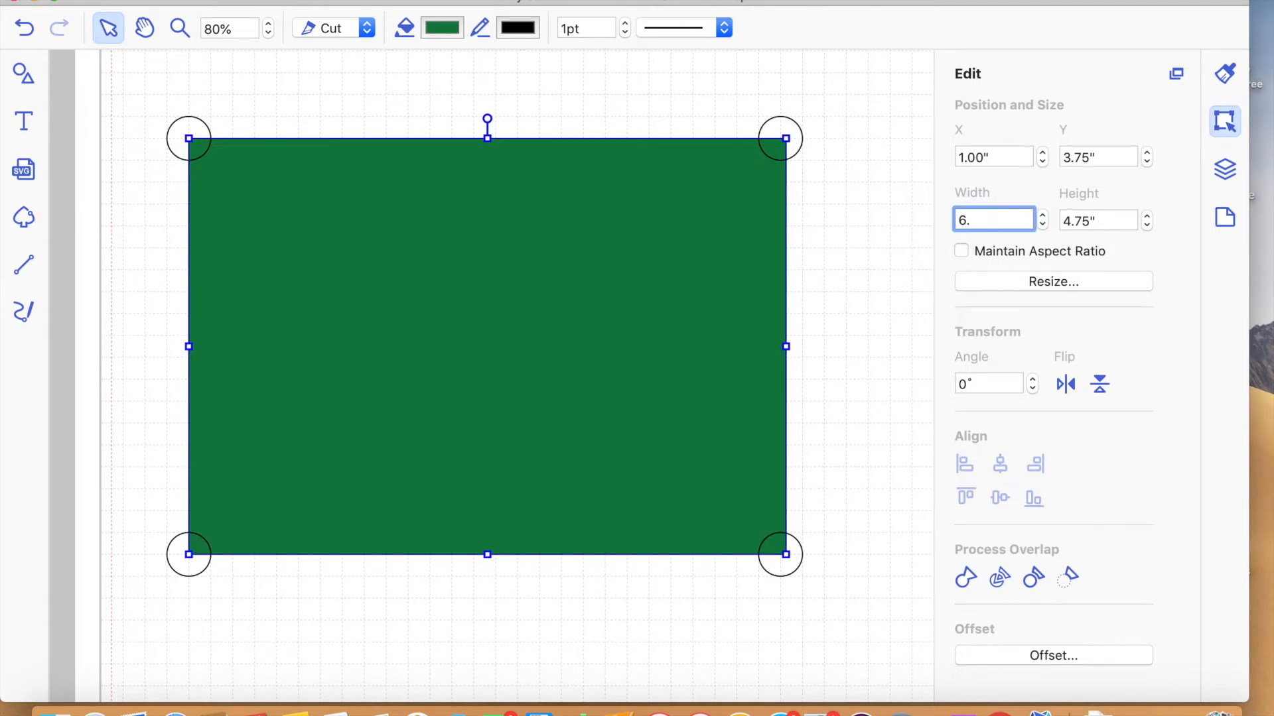
type("6.75")
key("Return")
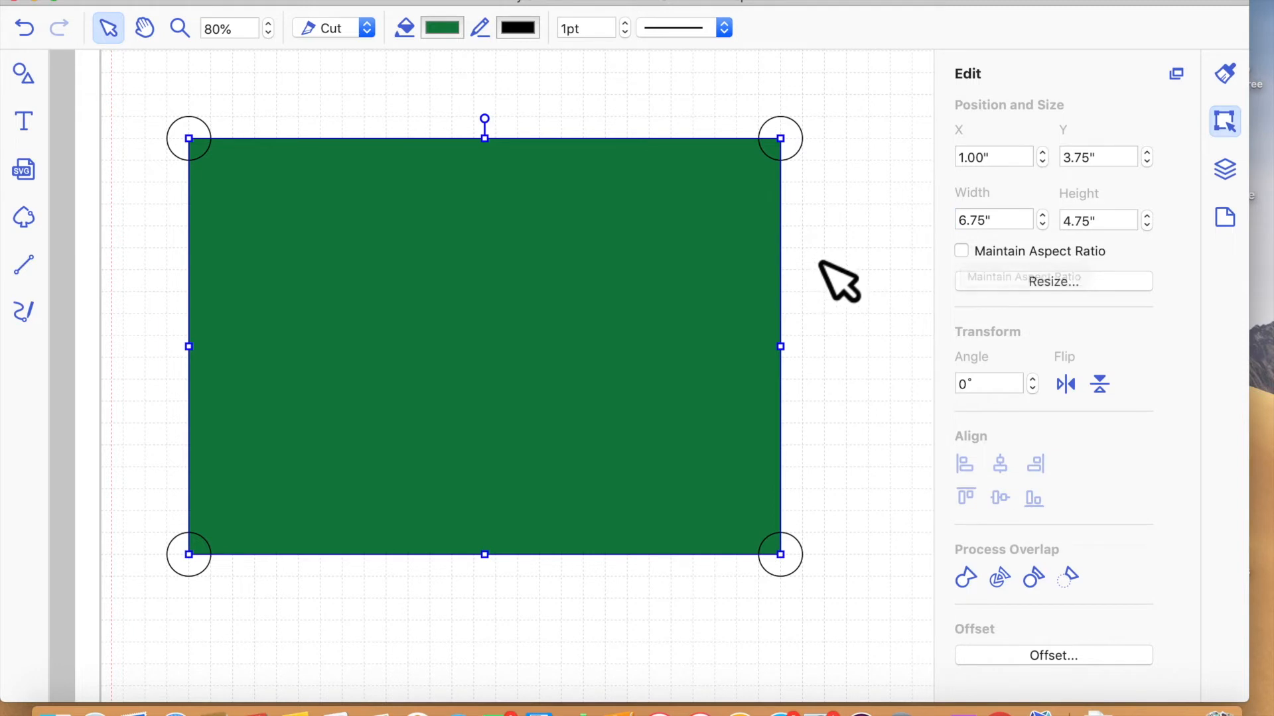
left_click(840, 280)
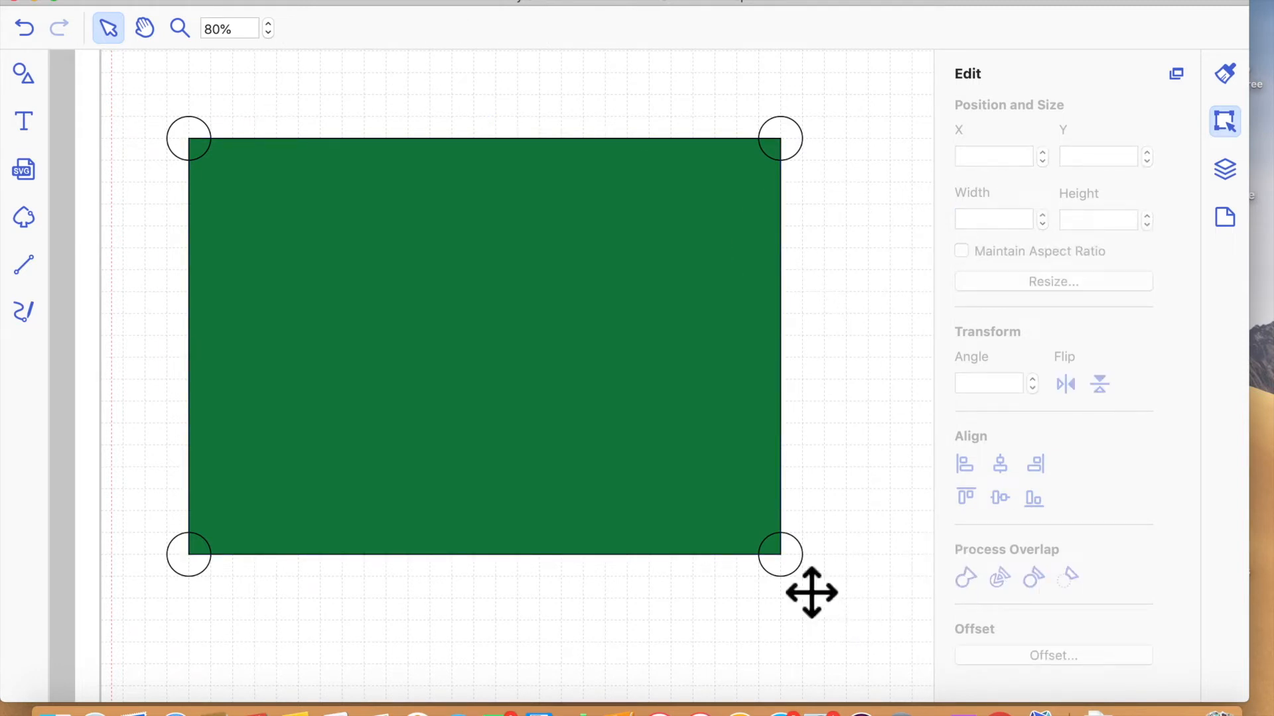
- Check the corner circles' placement and subtract all four circles from the green panel to notch its corners
left_click(785, 562)
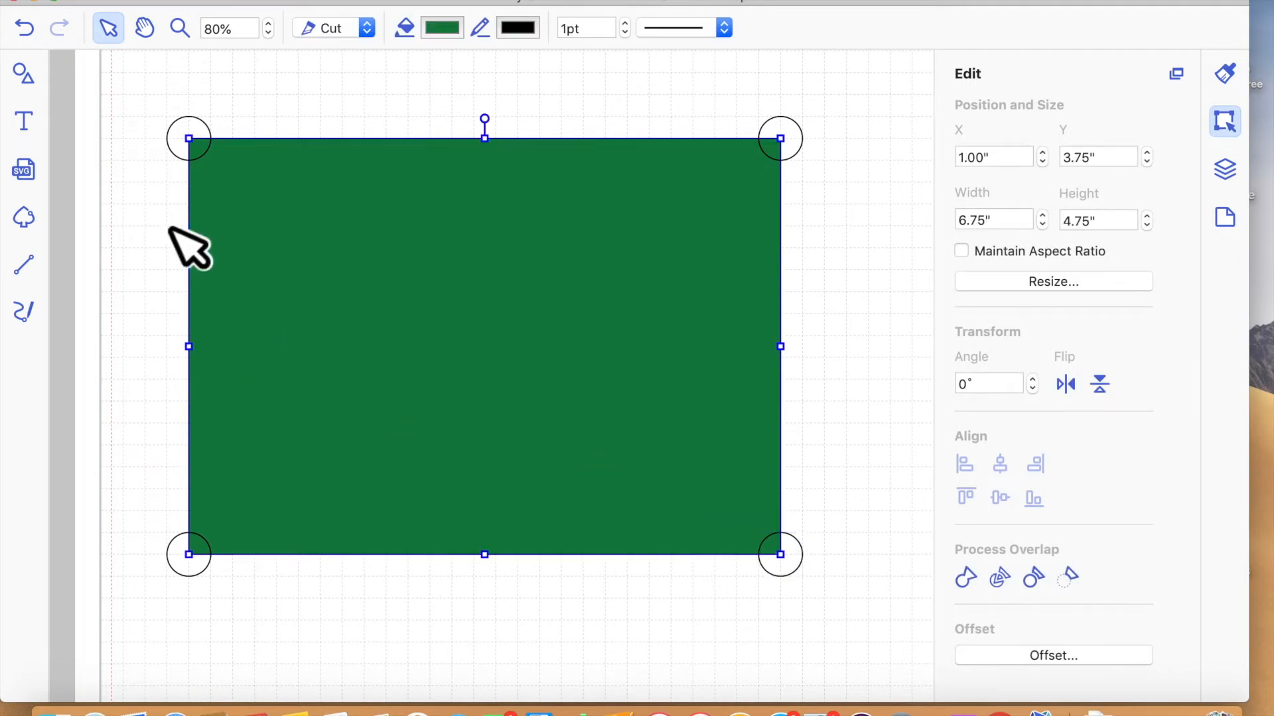
left_click(200, 146)
key("Up")
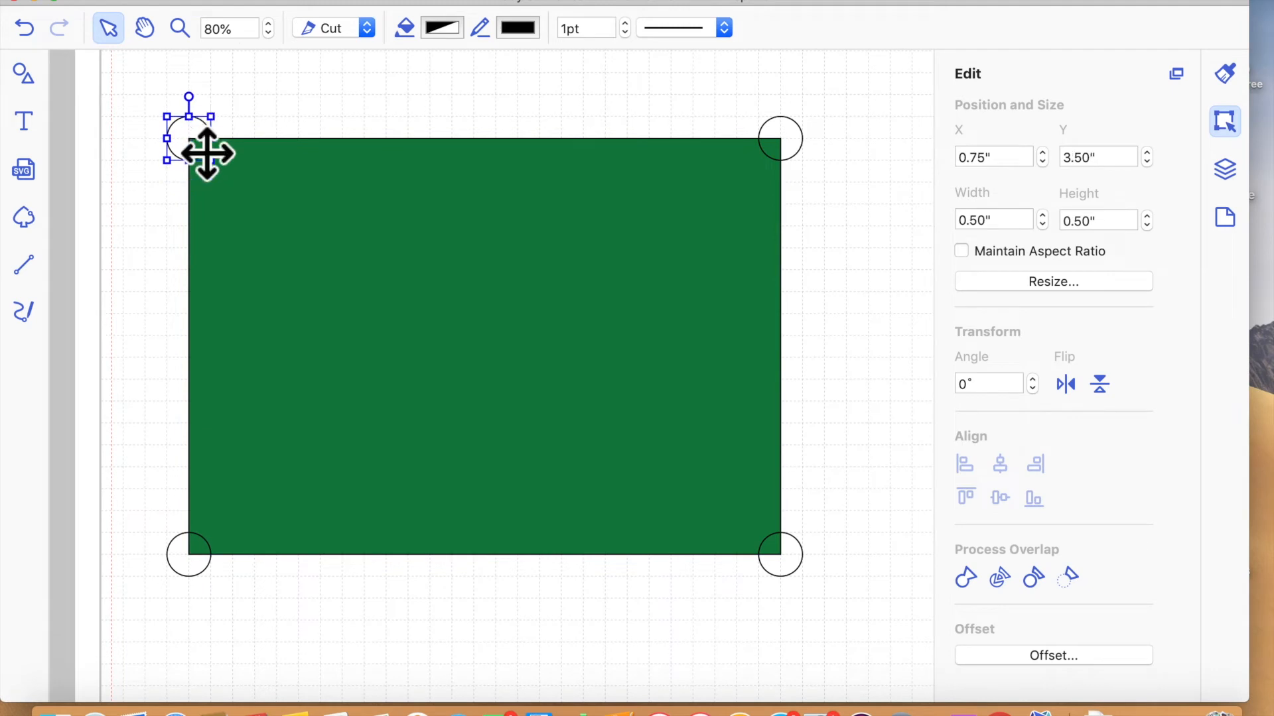
left_click(806, 144)
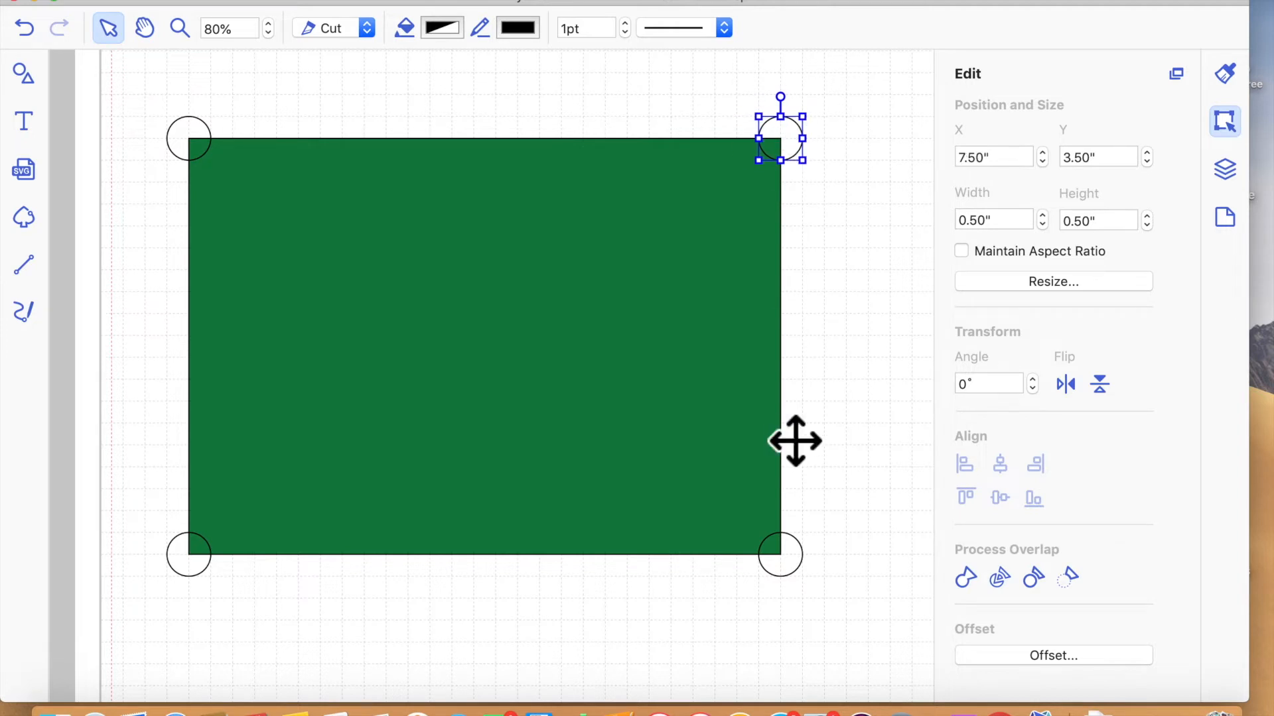
left_click_drag(148, 103, 820, 612)
left_click(1076, 581)
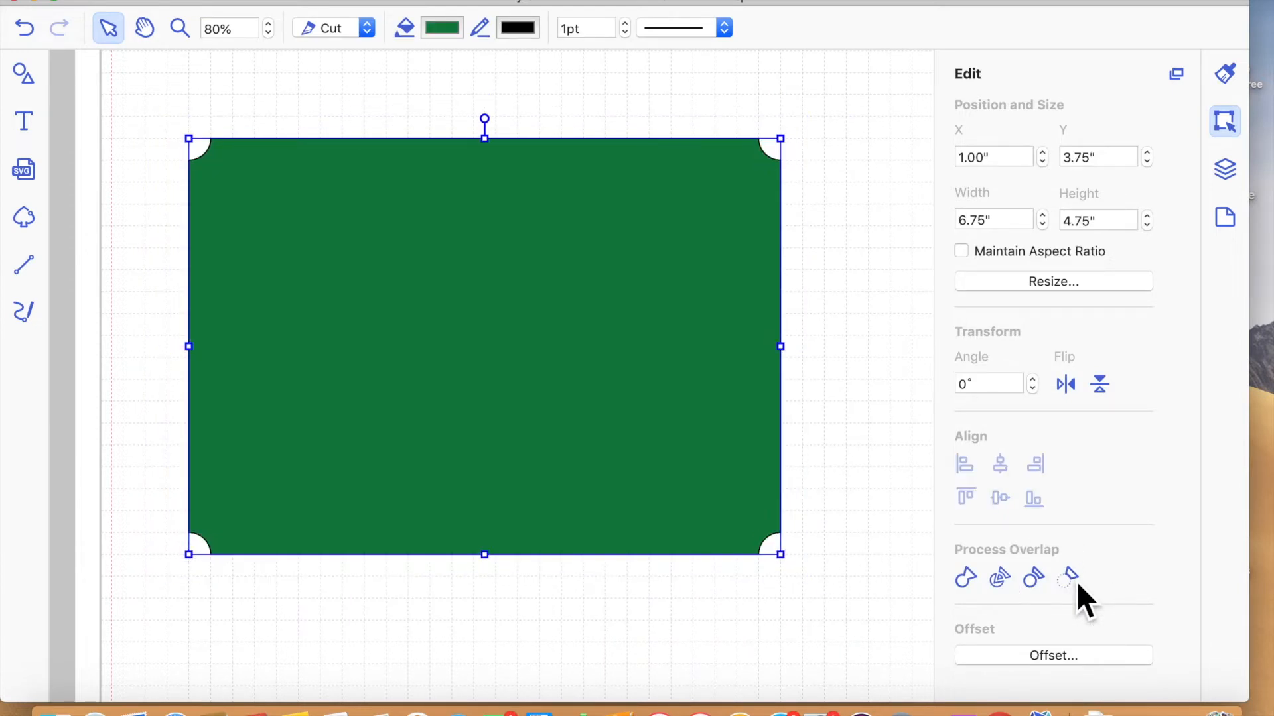
left_click(529, 651)
- Move the dark red 5 × 7 inch card base from beside the mat to behind the green panel, aligning their upper-left corners
scroll(597, 535, "right", 3)
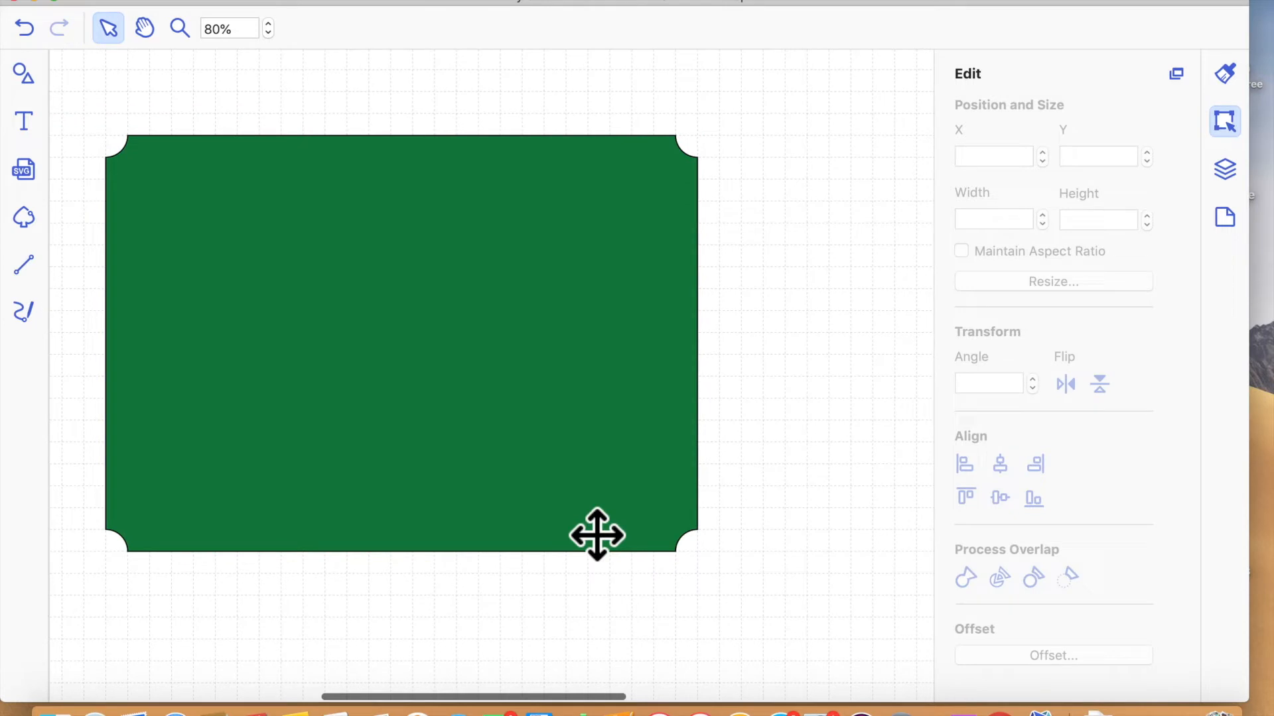
left_click(432, 1)
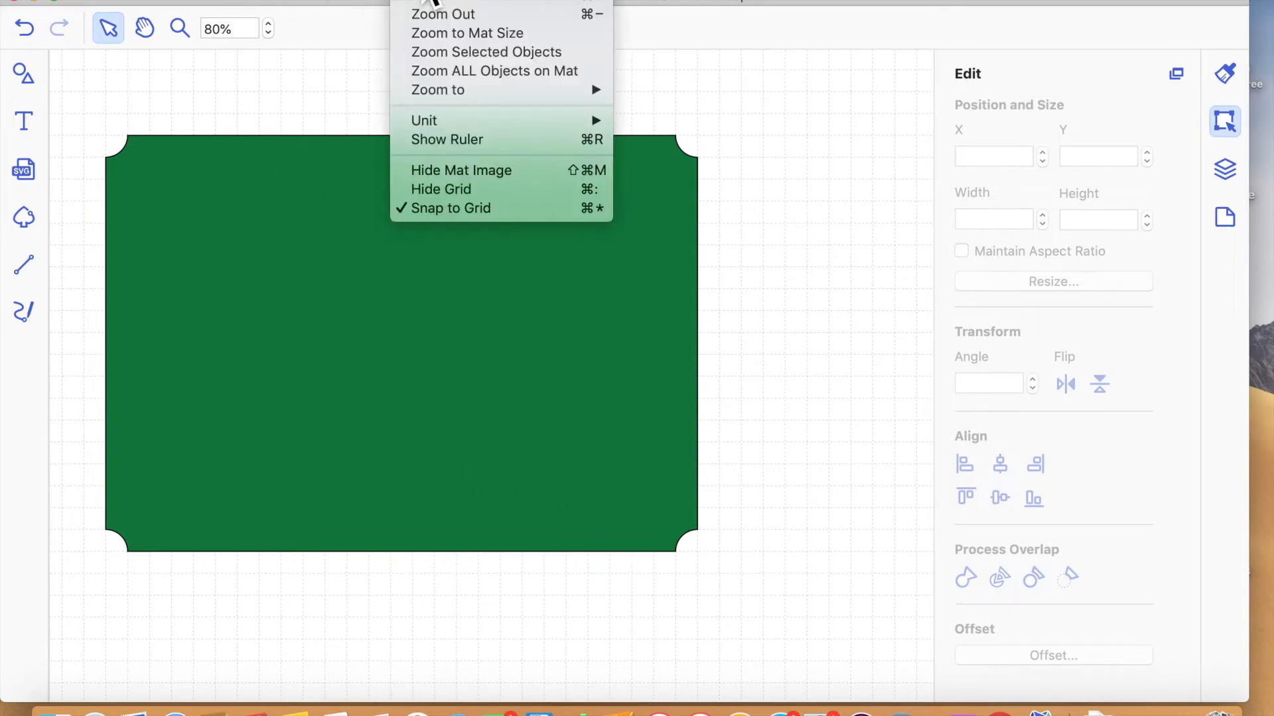
left_click(478, 40)
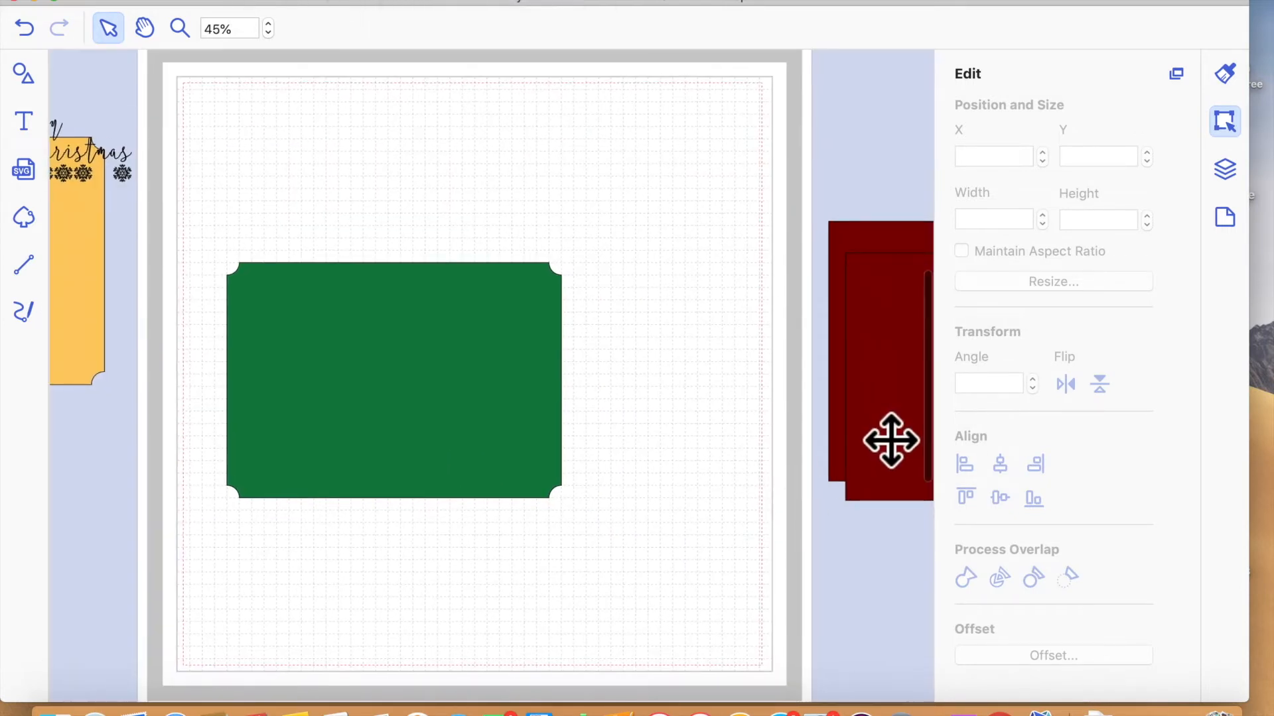
left_click(890, 440)
left_click_drag(405, 437, 265, 436)
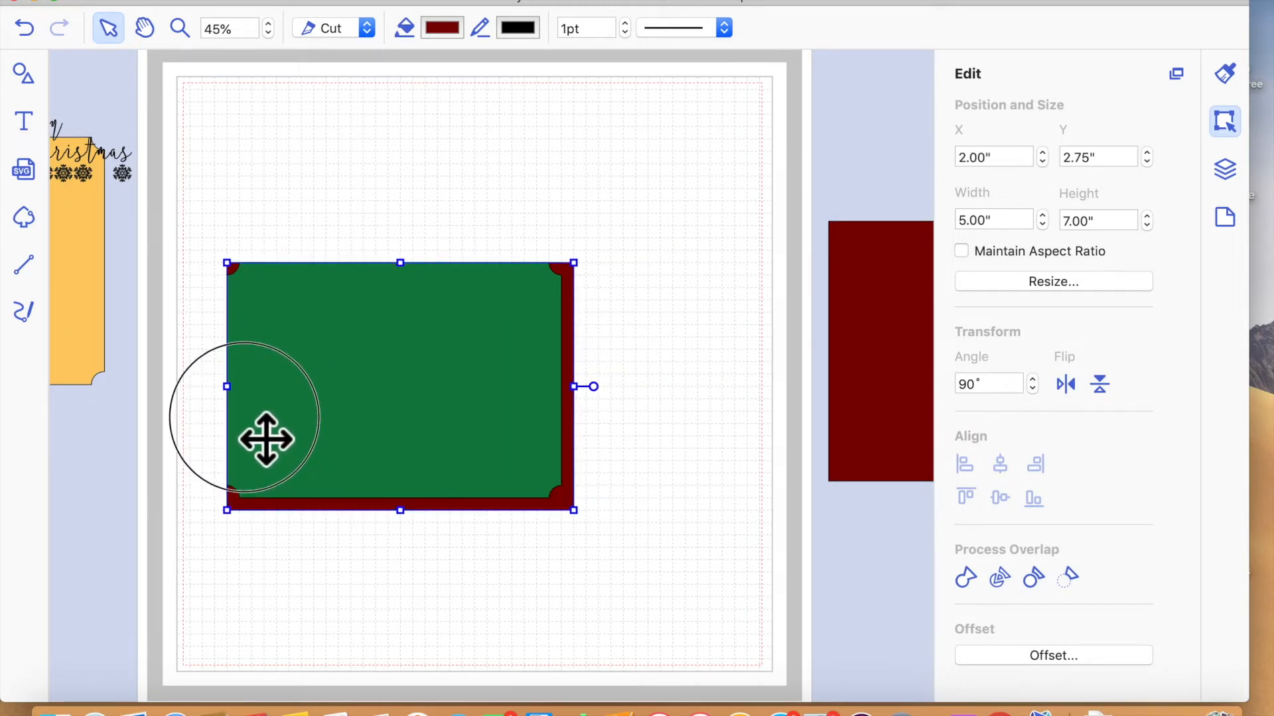
- Turn off snap to grid and nudge the green panel until it is centred on the dark red base
left_click(461, 423)
mouse_move(462, 423)
left_mouse_down()
mouse_move(474, 436)
mouse_move(452, 418)
left_mouse_up()
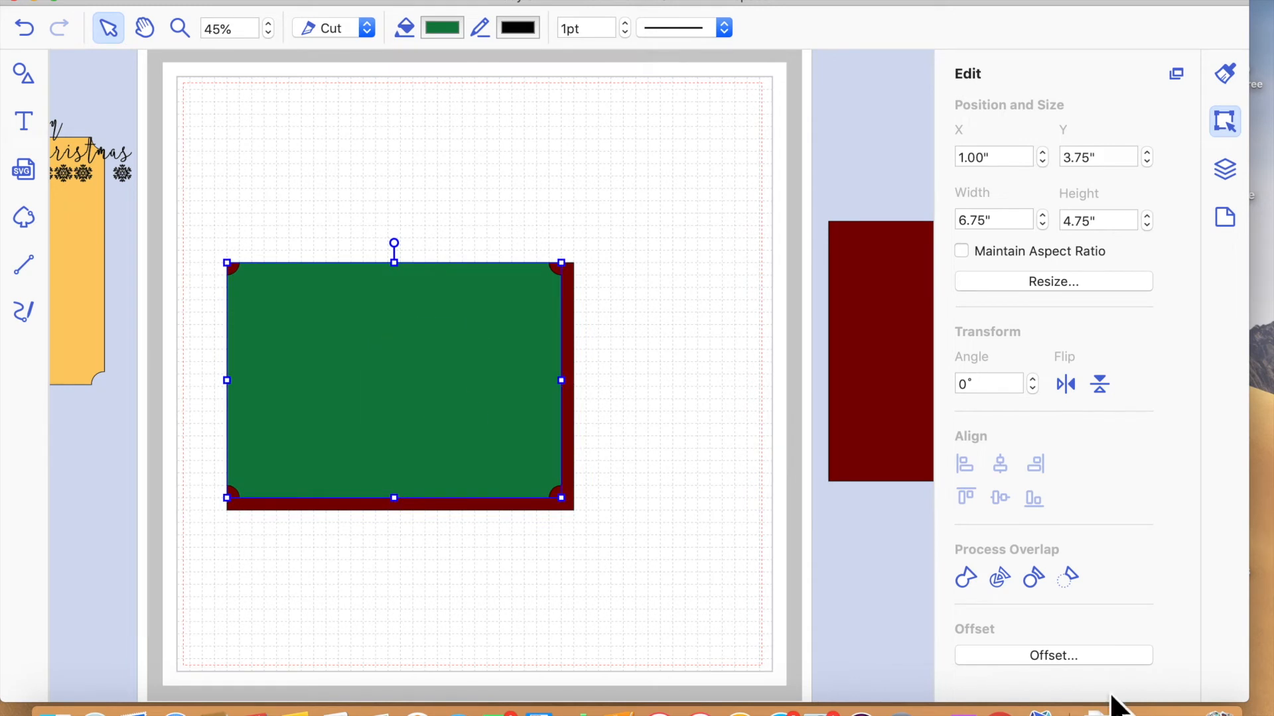
left_click(1226, 216)
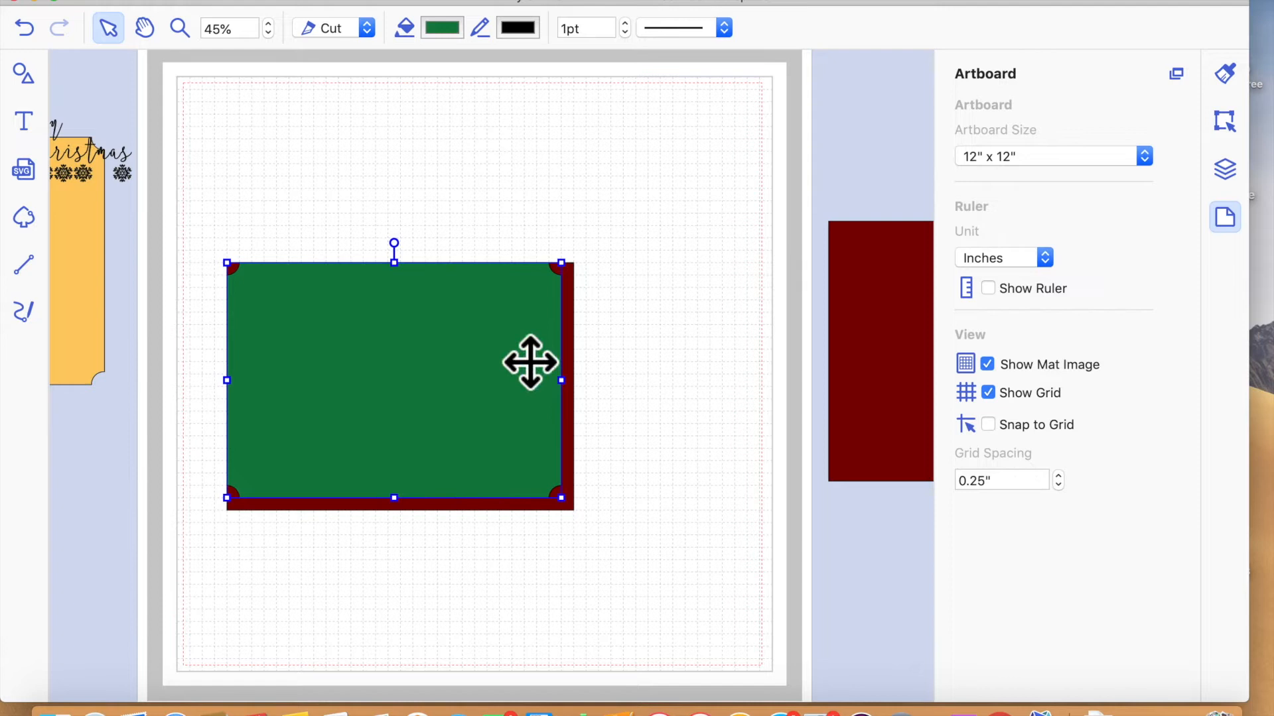
double_click(458, 386)
left_click(489, 222)
left_click(475, 380)
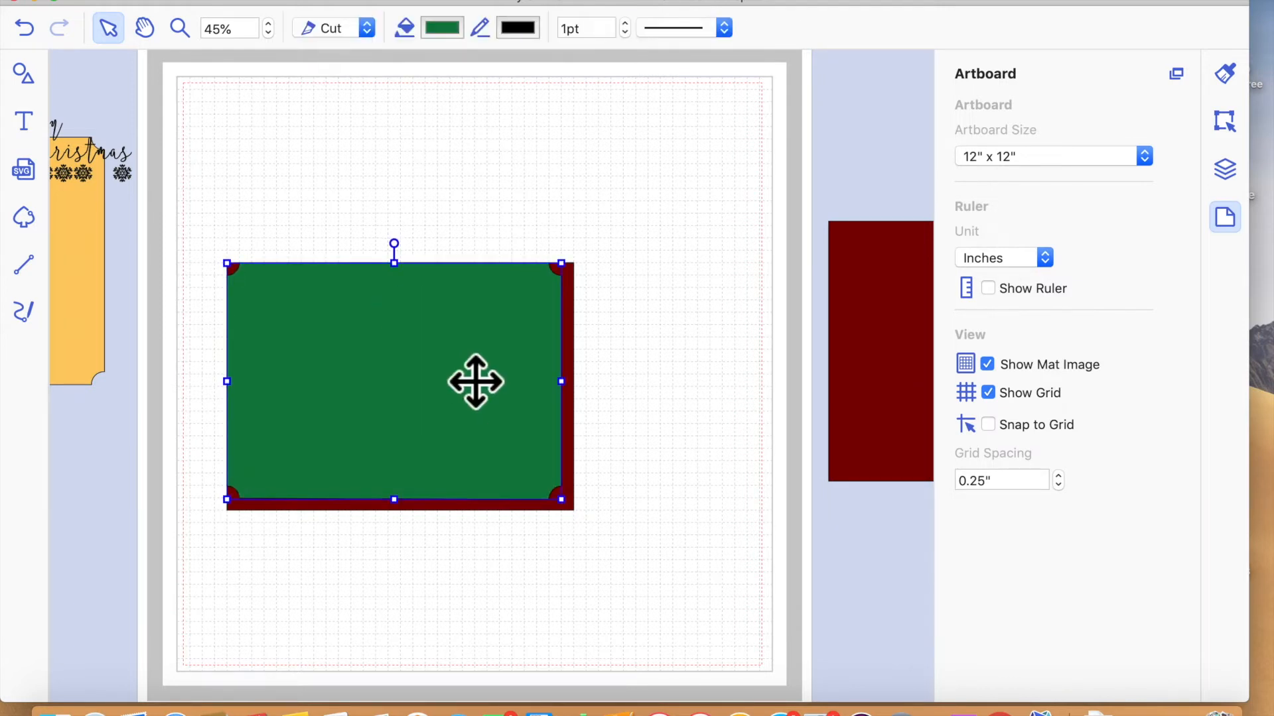
key("Down")
key("Down")
key("Down")
key("Down")
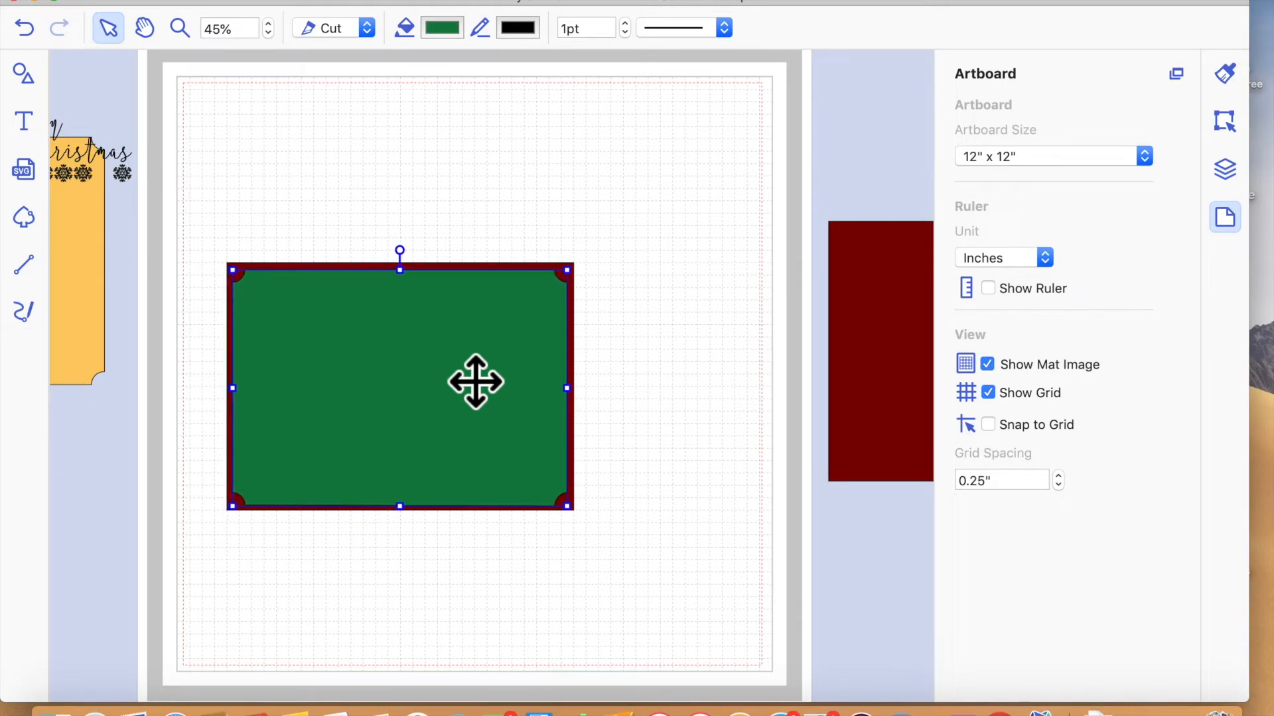
- Slide the green panel partly off the dark red base and change its fill color to Spring green
mouse_move(485, 398)
left_mouse_down()
mouse_move(498, 304)
mouse_move(302, 404)
left_mouse_up()
left_click(1224, 74)
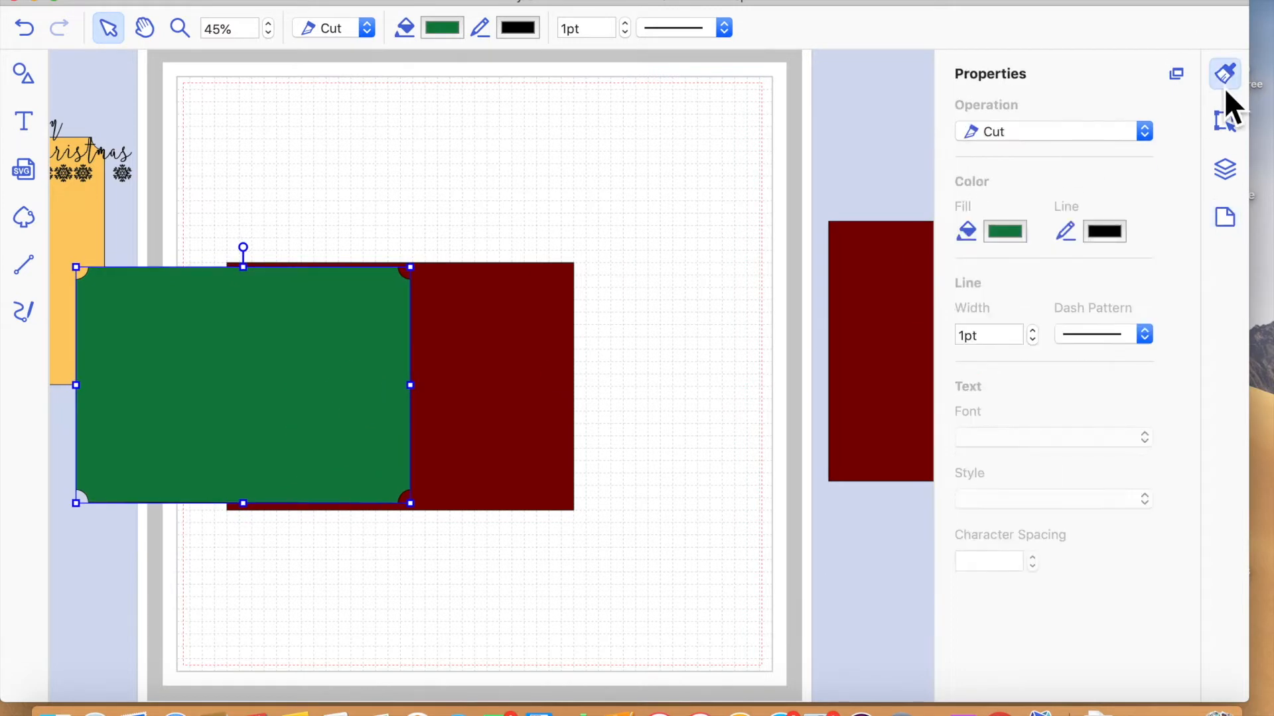
left_click(1021, 234)
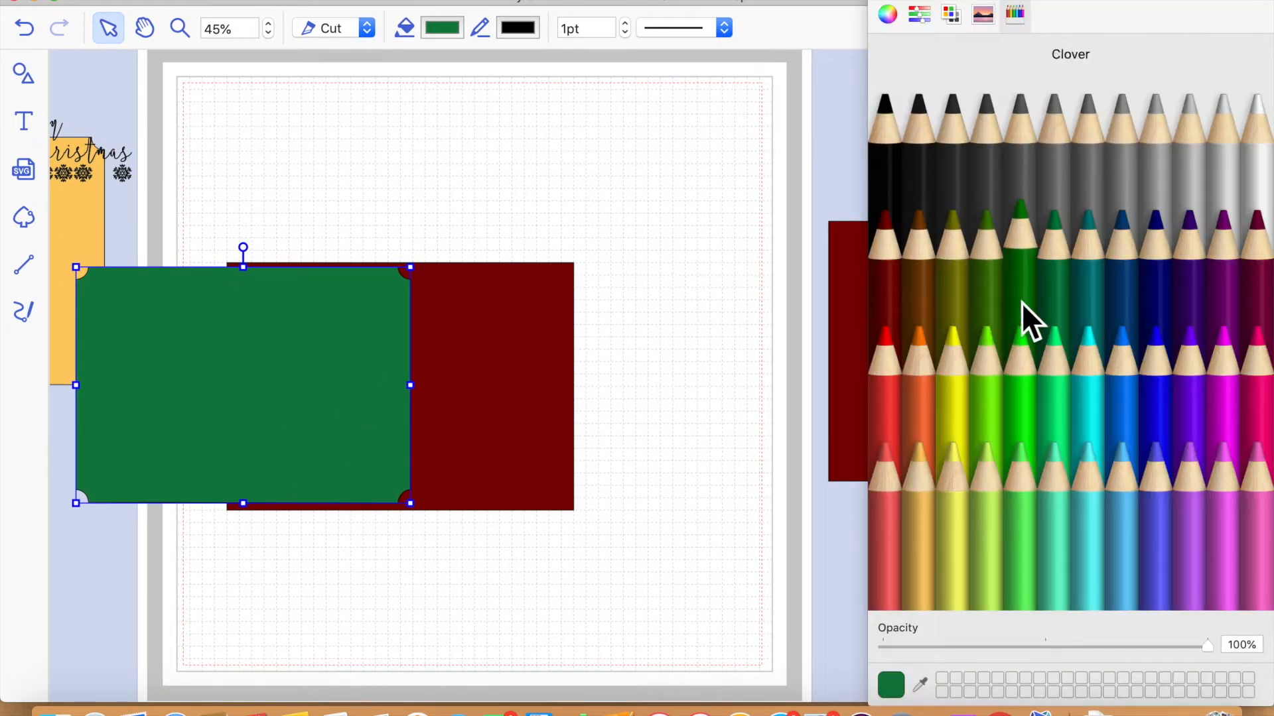
left_click(1016, 408)
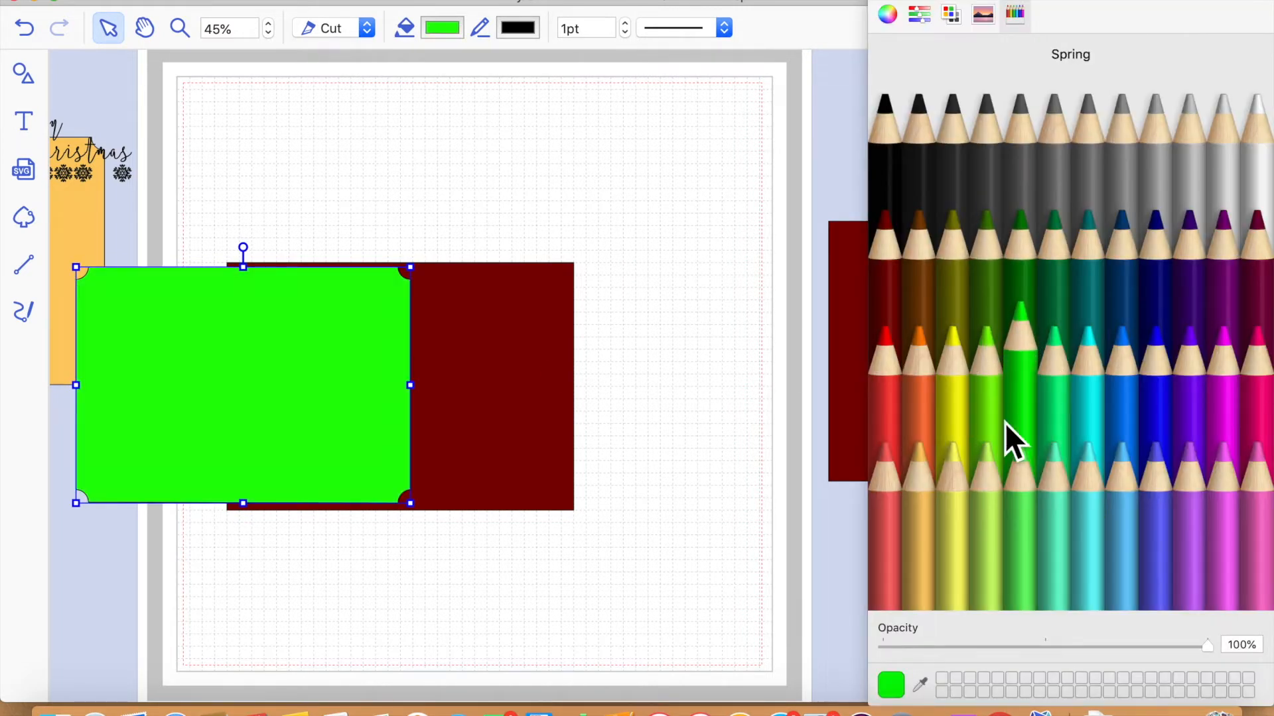
- Change the card base's fill to bright red and move the base and green panel aside to clear the mat
left_click(486, 400)
left_click(896, 416)
mouse_move(460, 380)
left_mouse_down()
mouse_move(782, 323)
mouse_move(768, 254)
left_mouse_up()
left_click_drag(418, 342, 862, 241)
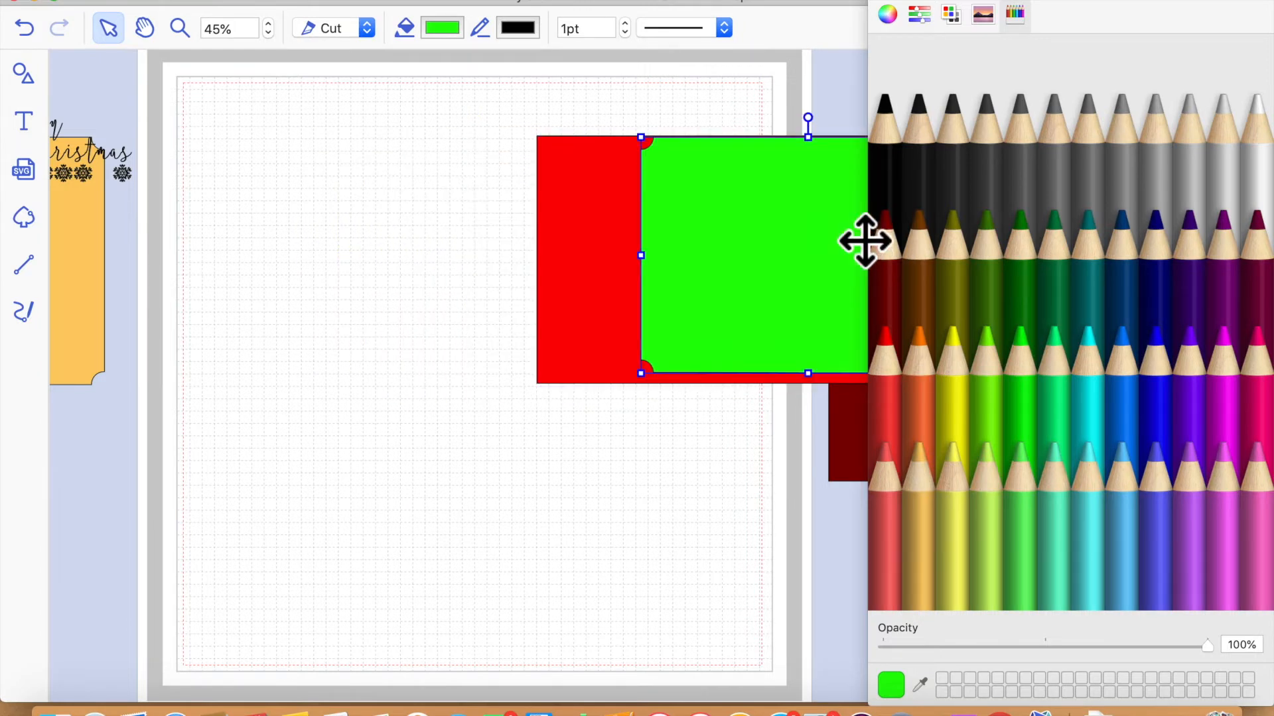
- Add a triangle with slightly rounded corners from the basic shapes to the mat
left_click(33, 71)
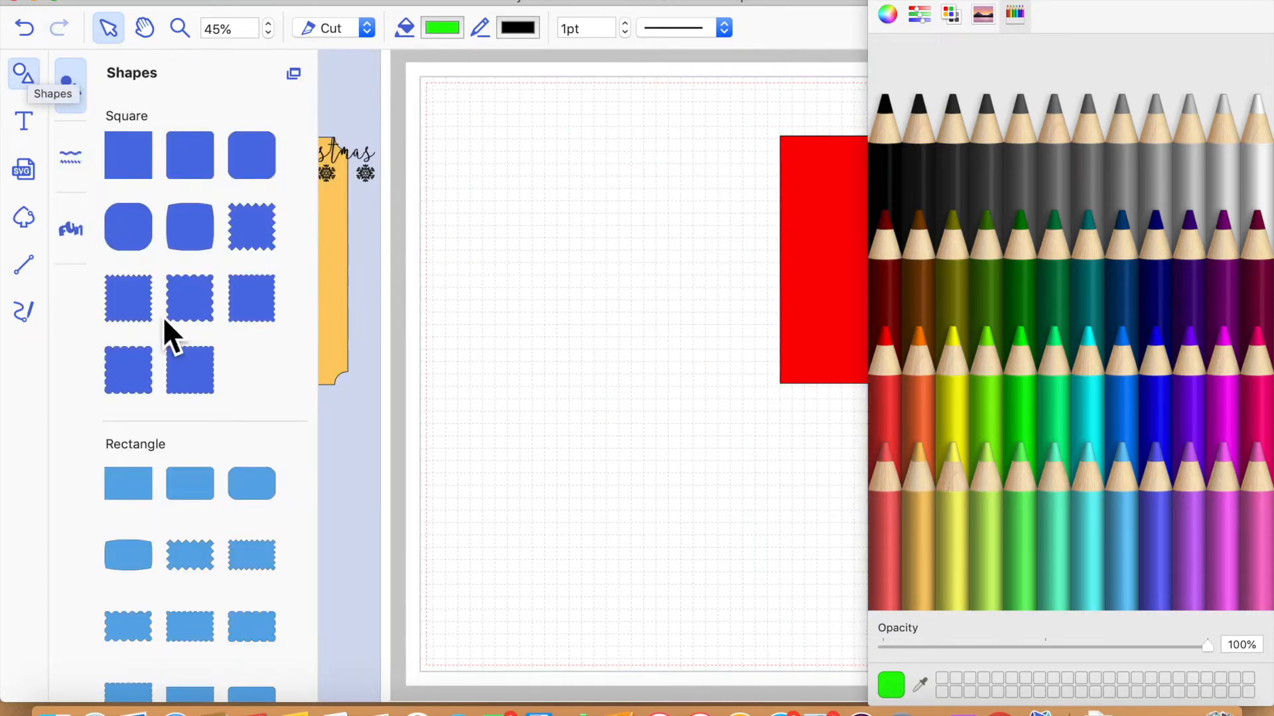
scroll(174, 368, "down", 10)
scroll(174, 368, "down", 5)
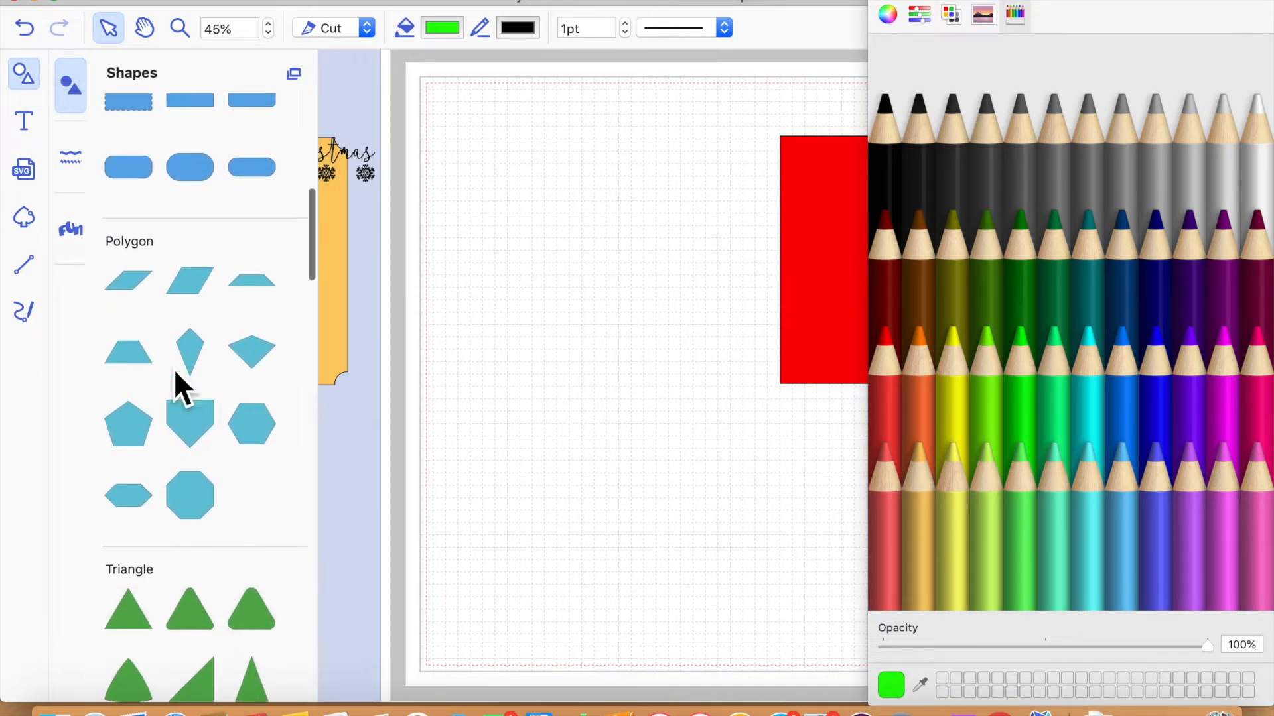
scroll(167, 423, "down", 5)
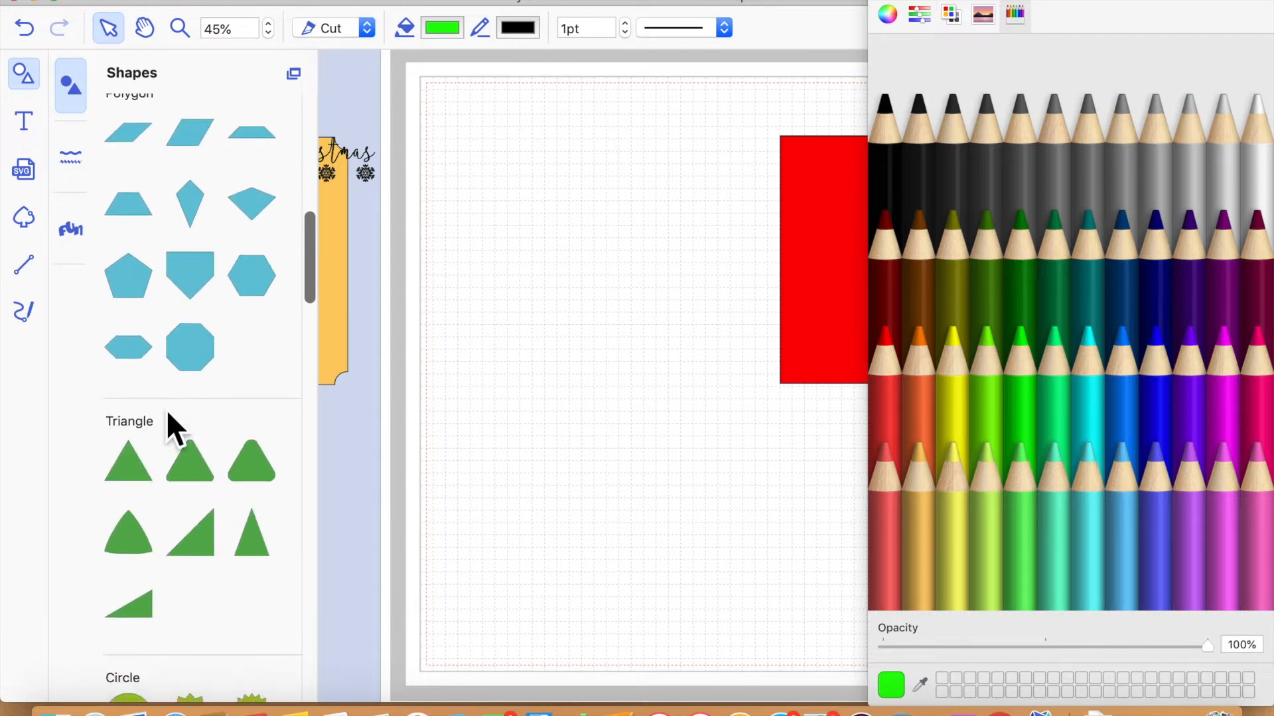
left_click_drag(139, 464, 146, 496)
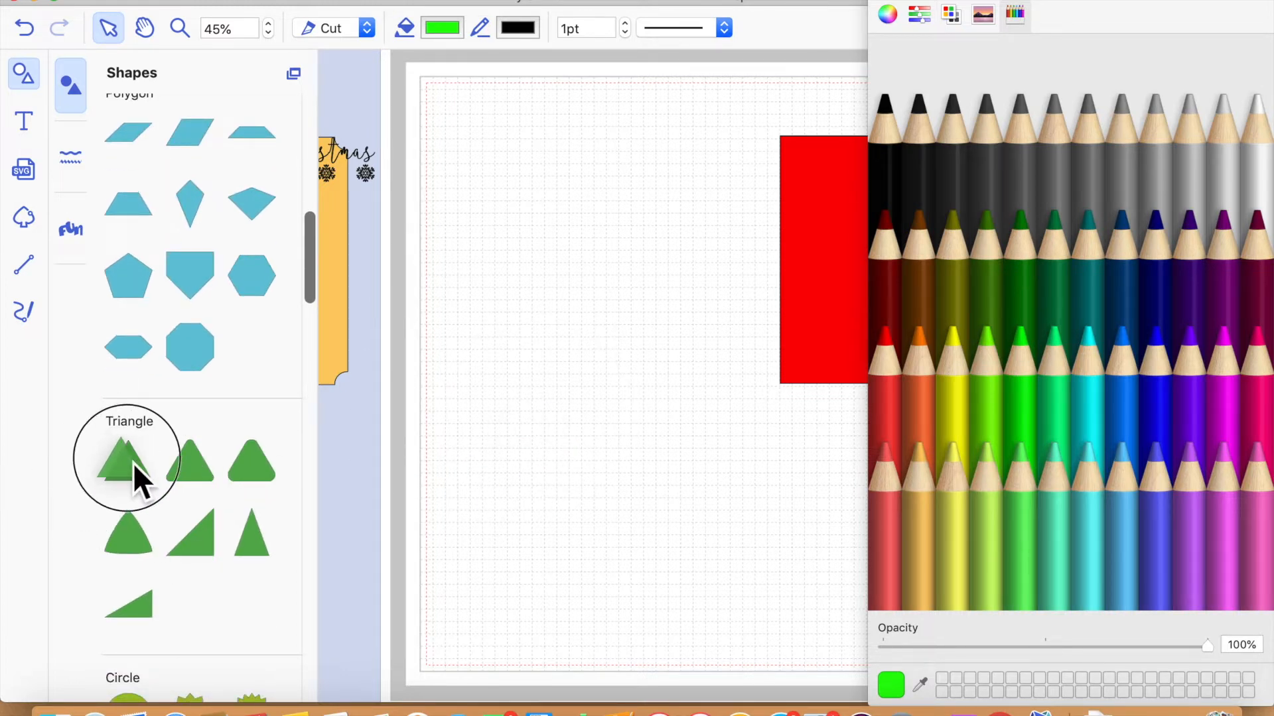
left_click_drag(209, 468, 527, 330)
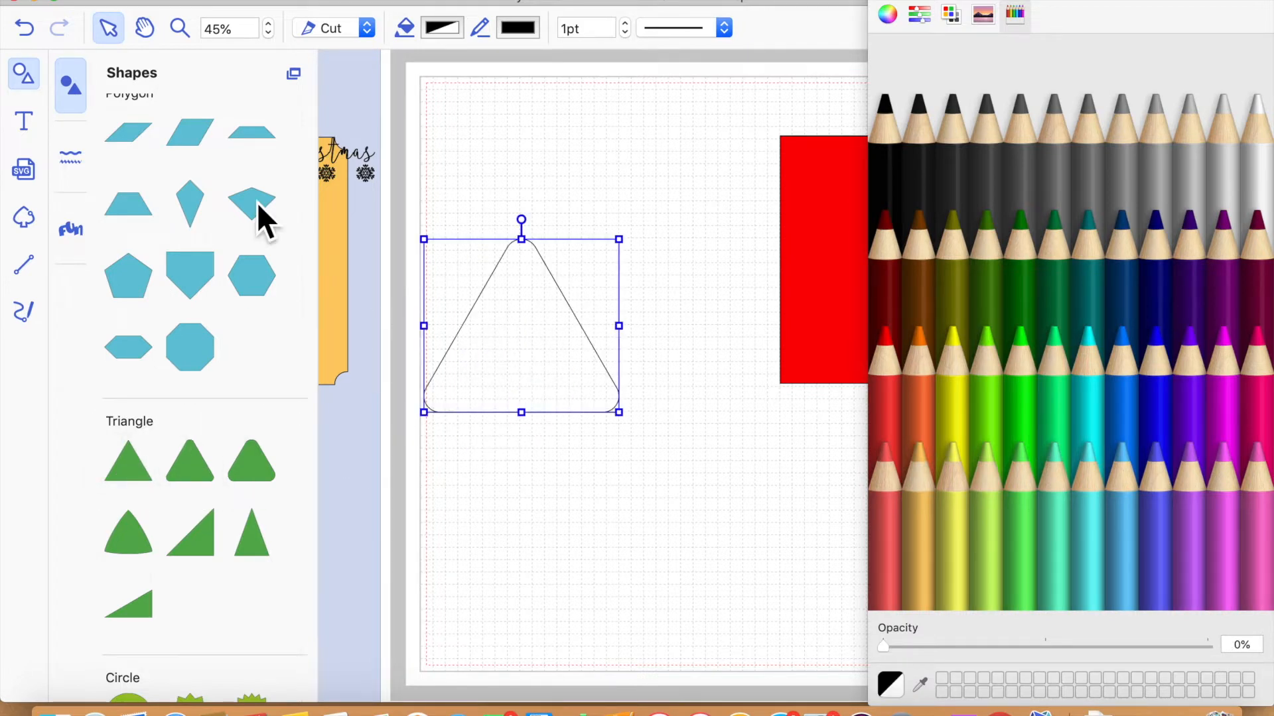
- Move the rounded triangle to the upper part of the mat and shrink it into the tree's top tier
left_click(22, 77)
left_click_drag(267, 383, 369, 316)
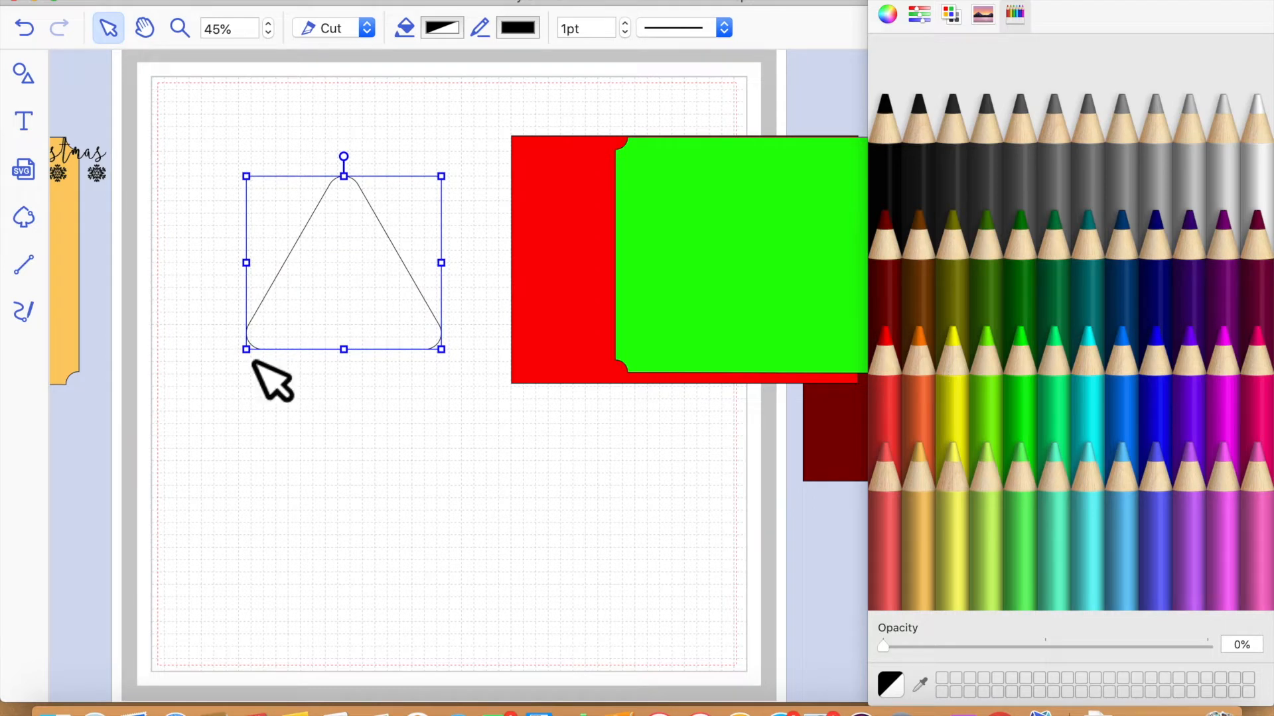
left_click_drag(270, 370, 398, 278)
left_click(362, 359)
left_click(398, 242)
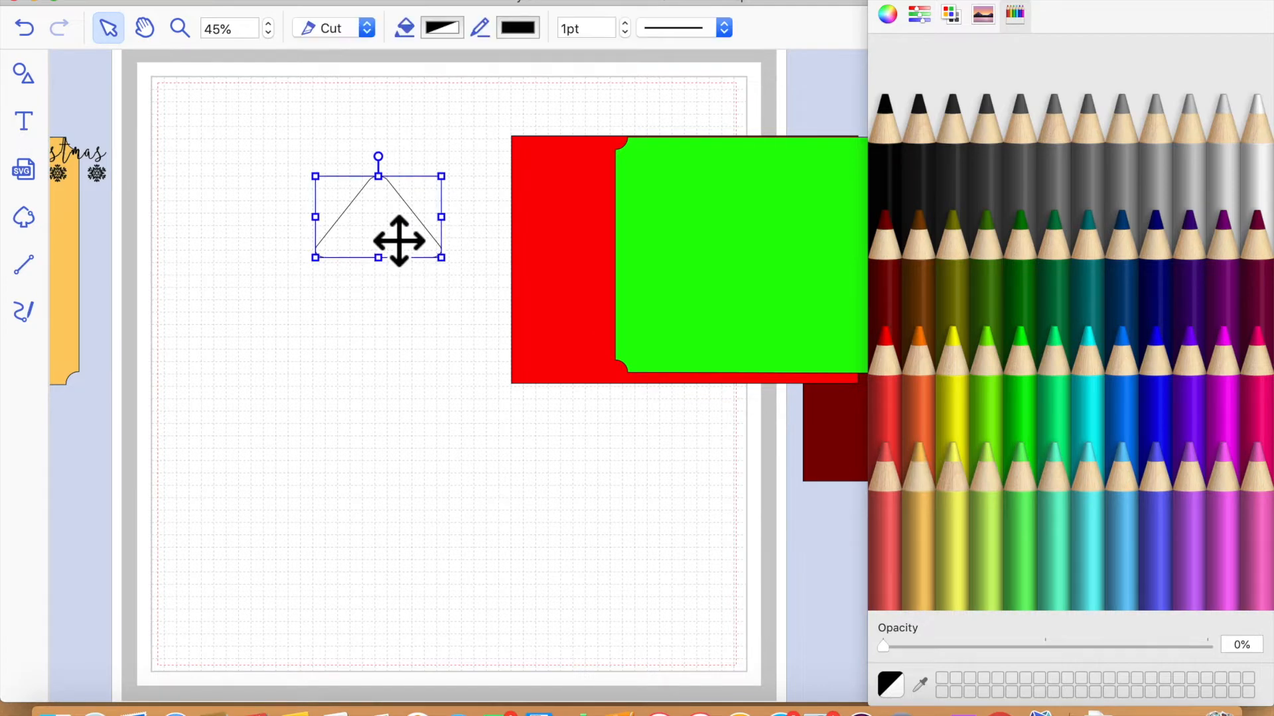
- Duplicate the triangle, enlarge the copy to about 3.25" × 2.09", and place it below the first, overlapping as the middle tier
key("super+d")
left_click_drag(331, 272, 274, 315)
left_click_drag(454, 341, 401, 333)
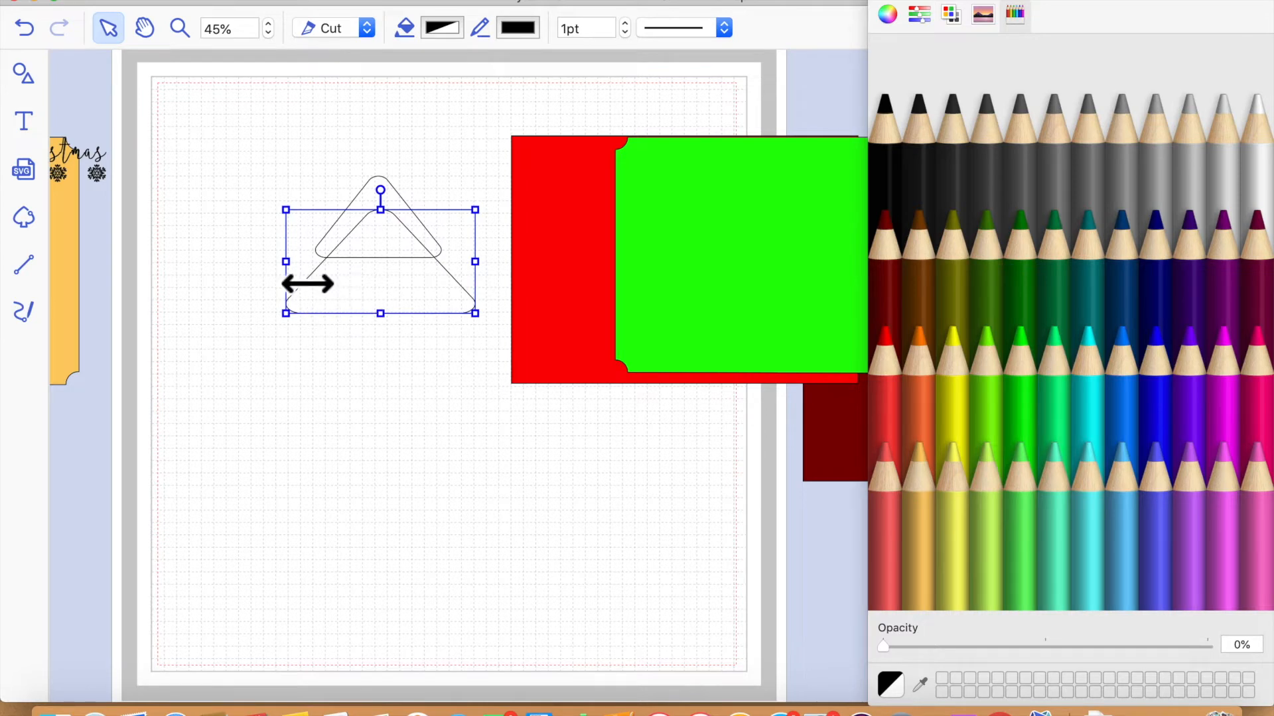
left_click_drag(292, 260, 315, 261)
left_click_drag(430, 292, 435, 321)
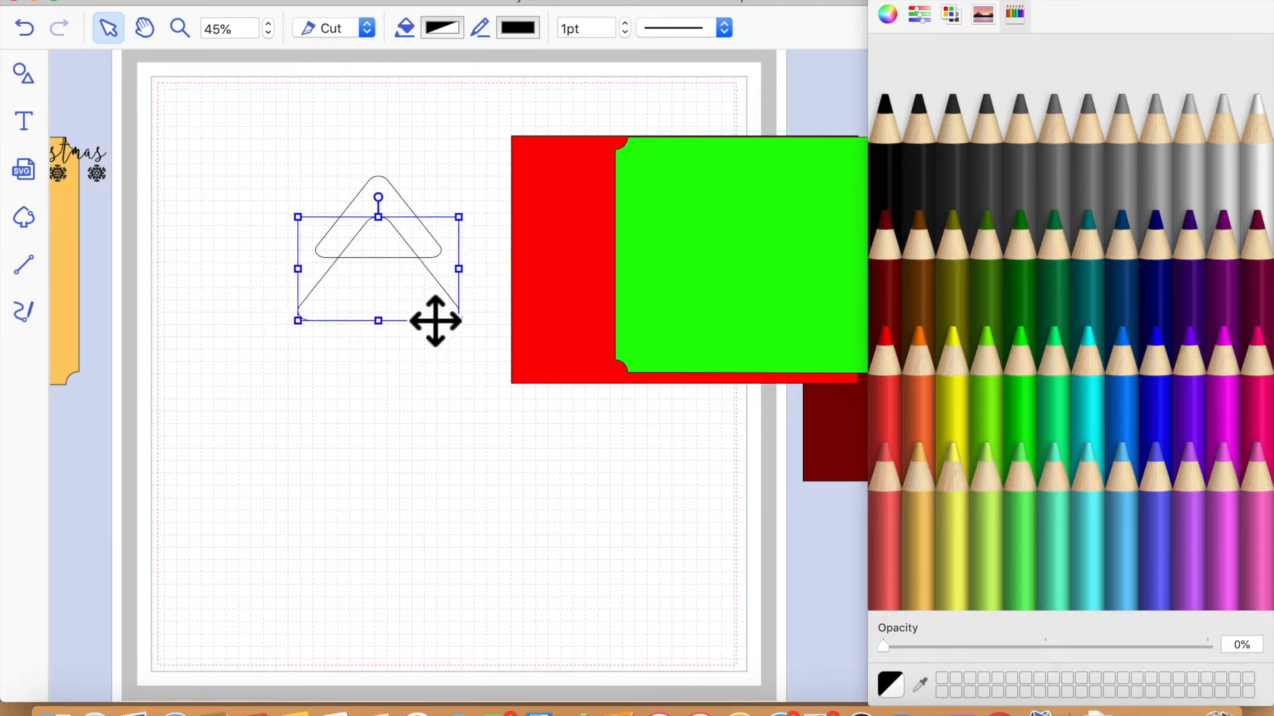
- Duplicate the middle triangle, place the copy lower as the bottom tier, and widen it on both sides to about 4.46"
key("super+d")
left_click_drag(420, 324, 404, 367)
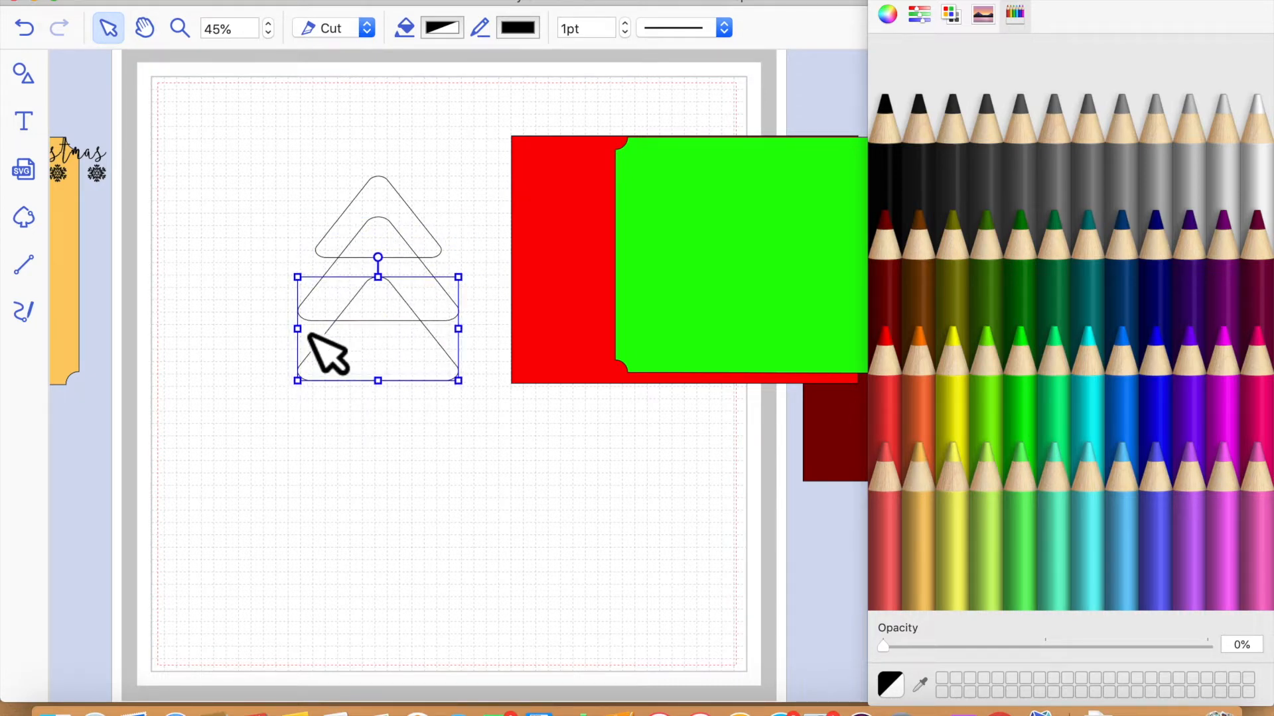
left_click_drag(298, 329, 268, 328)
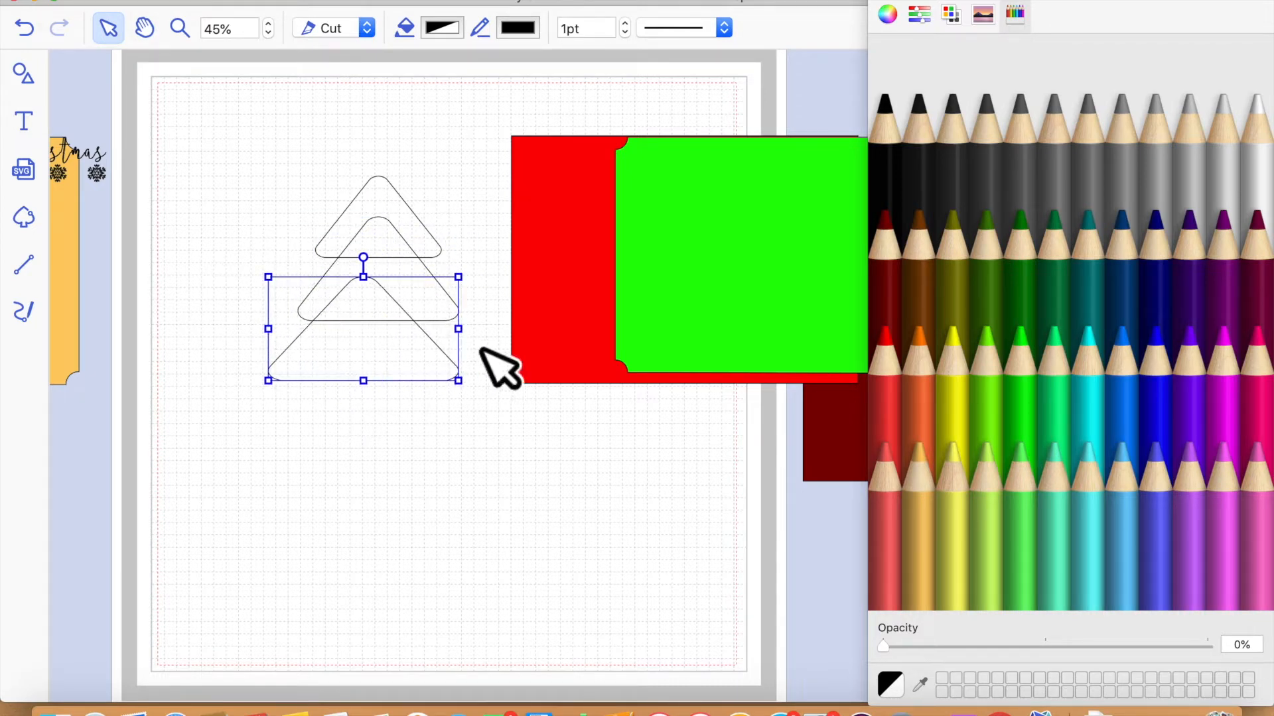
left_click_drag(459, 329, 489, 329)
- Align all three triangles on a common vertical centre line
left_click_drag(247, 103, 456, 428)
left_click(878, 0)
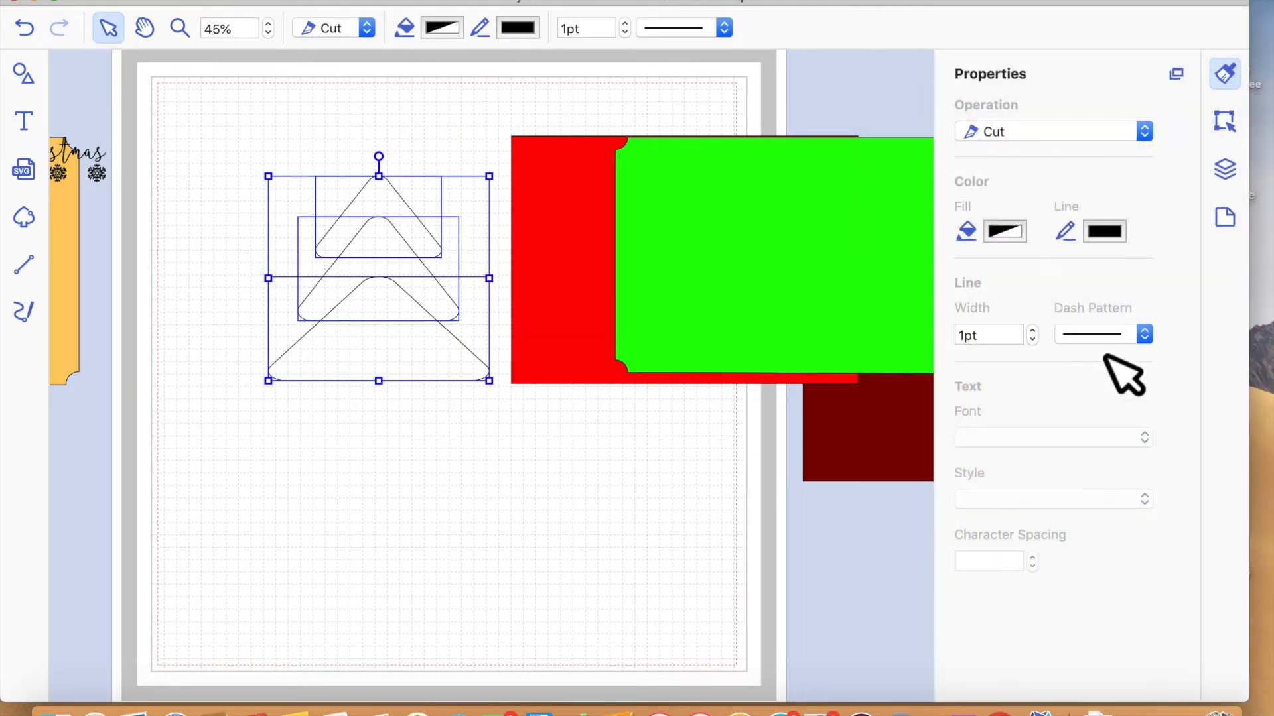
left_click(1231, 124)
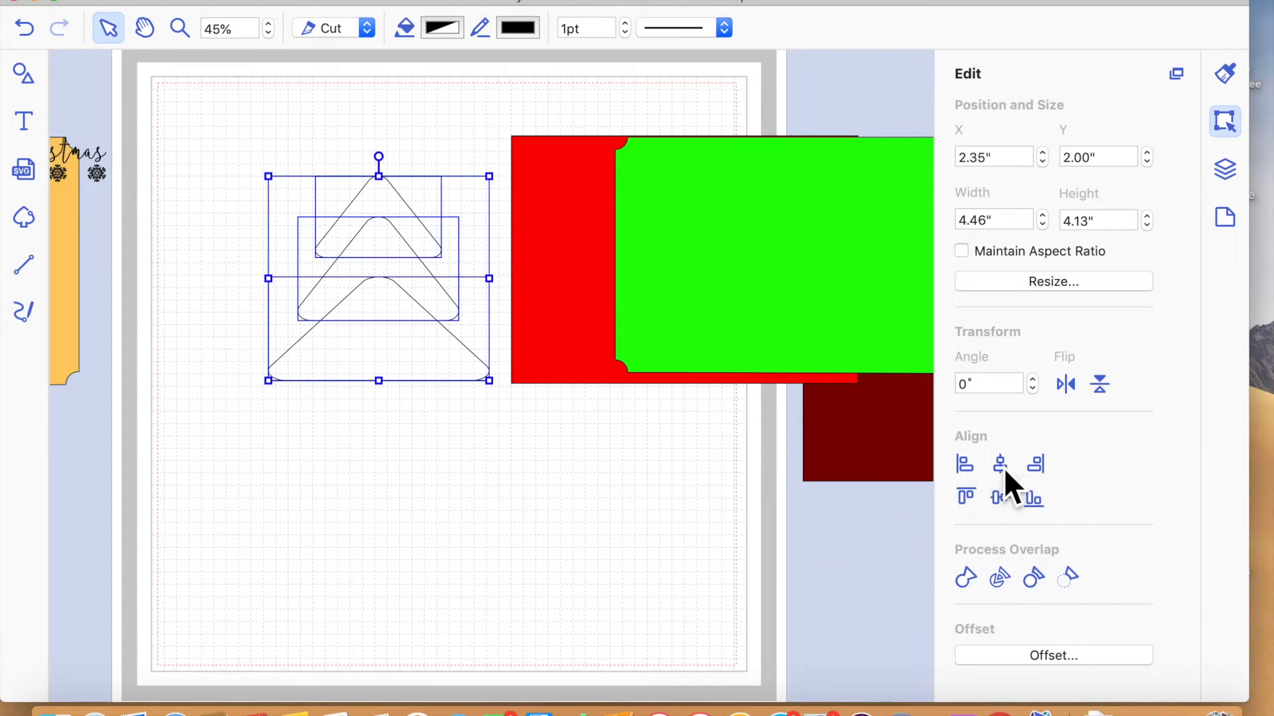
left_click(515, 539)
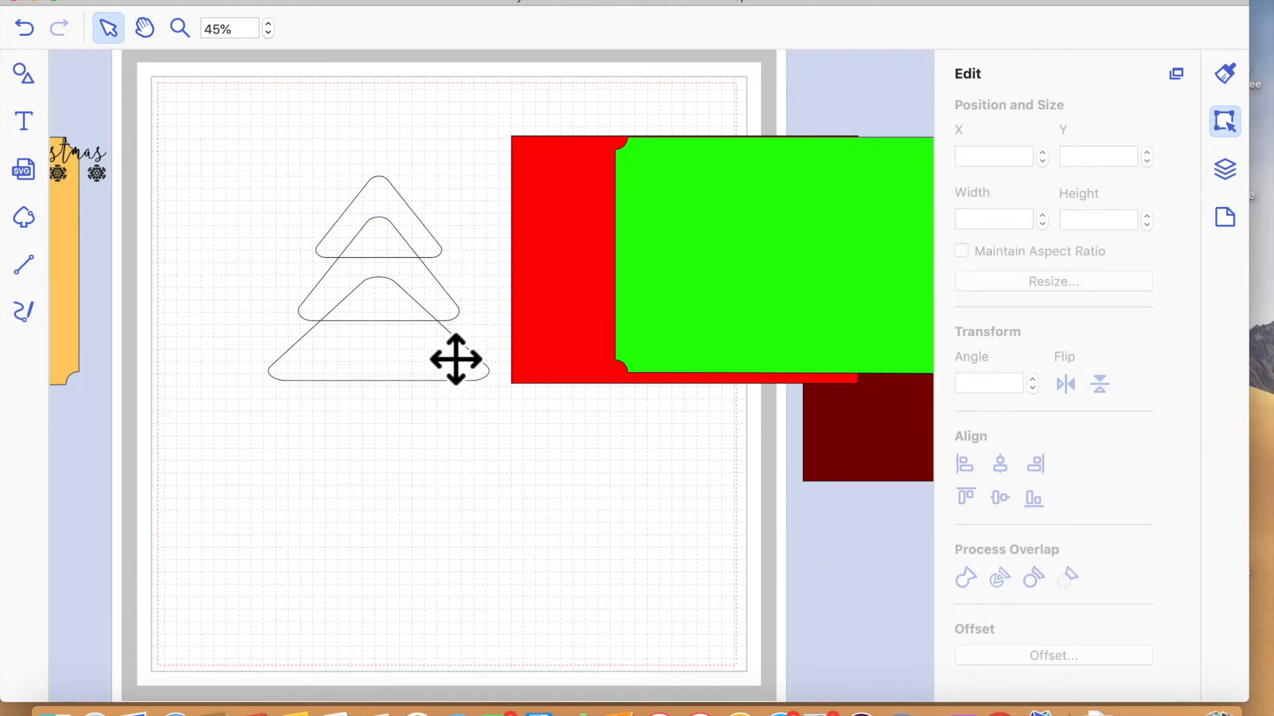
- Move the middle triangle slightly down to Y 2.87" and widen it to about 3.51"
left_click(402, 305)
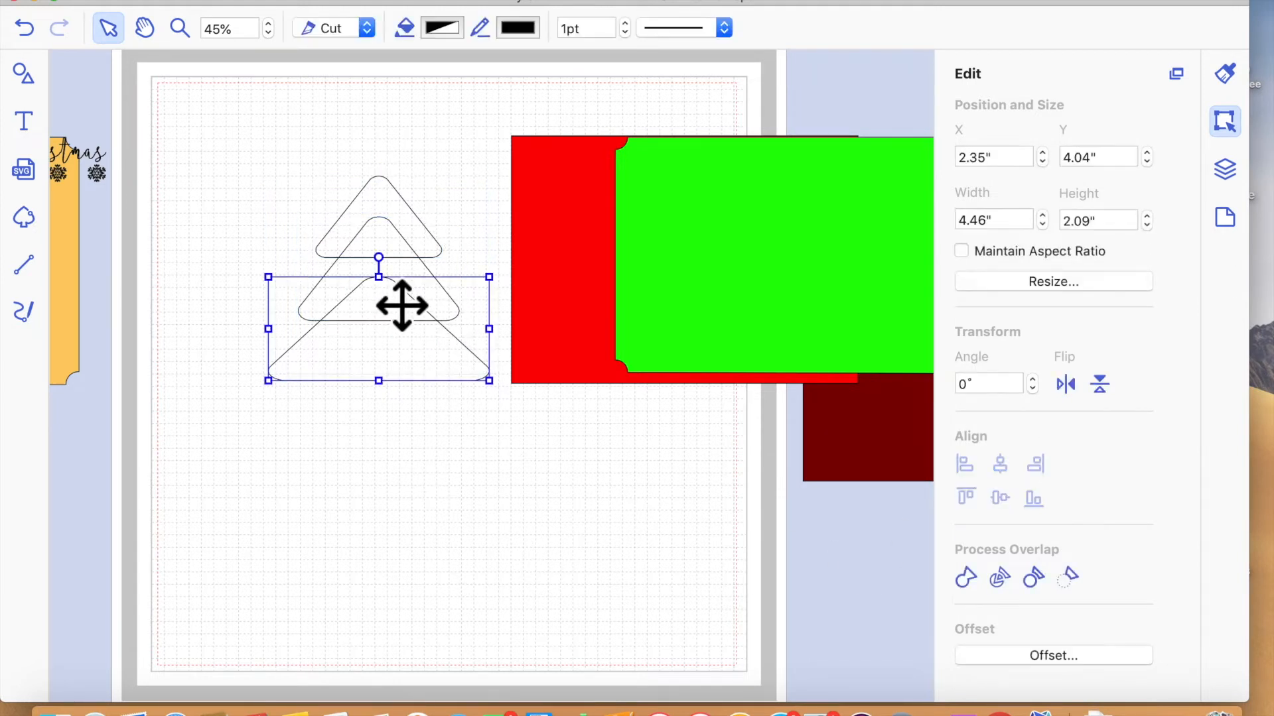
left_click(404, 266)
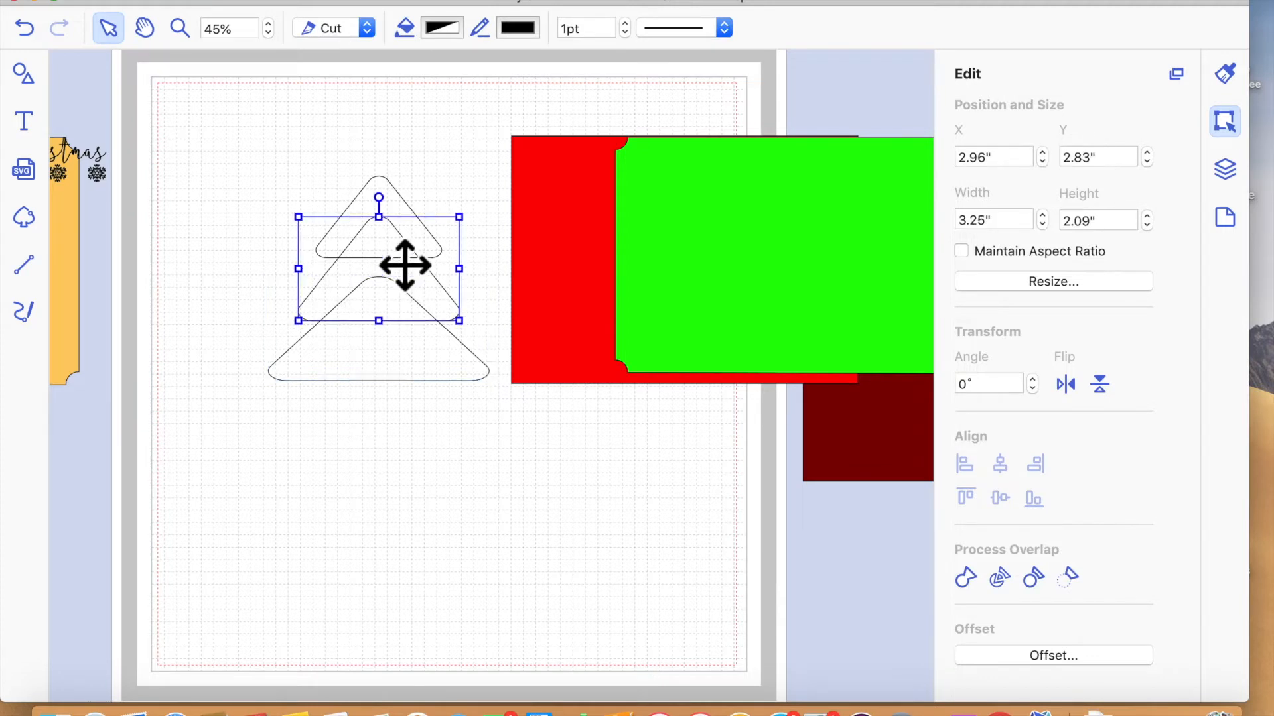
left_click_drag(405, 266, 404, 268)
left_click(397, 515)
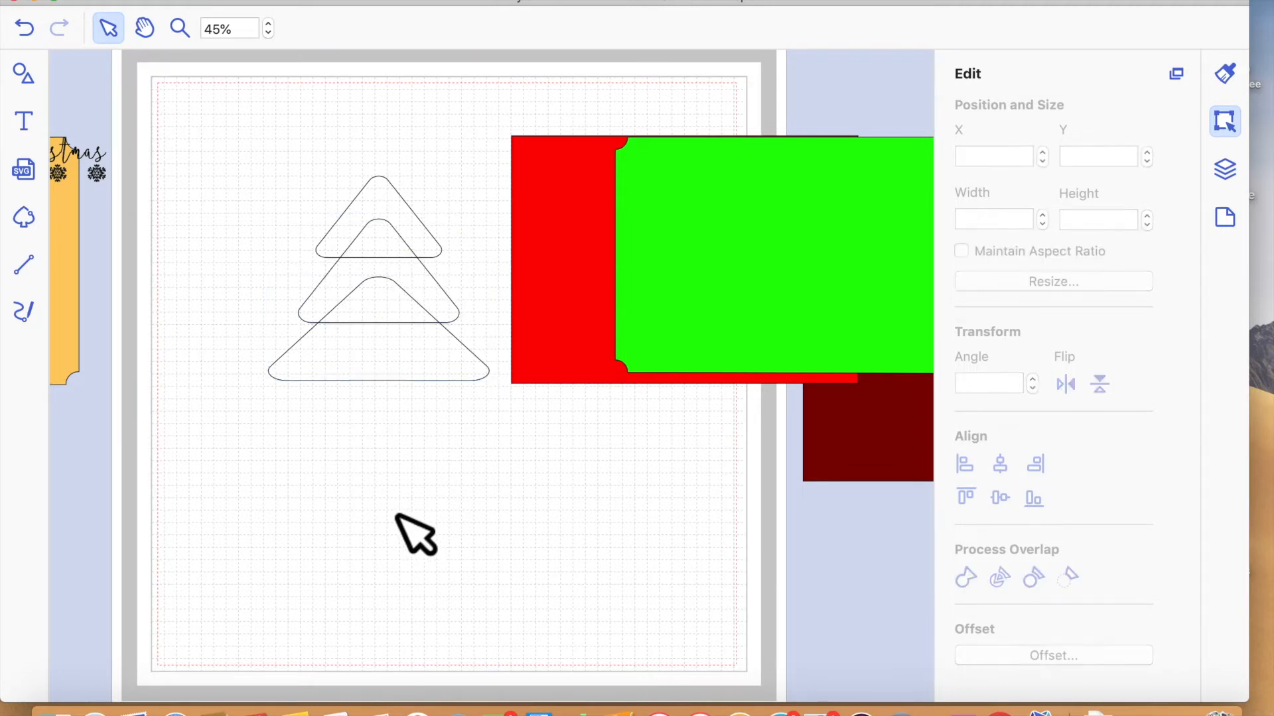
left_click(407, 323)
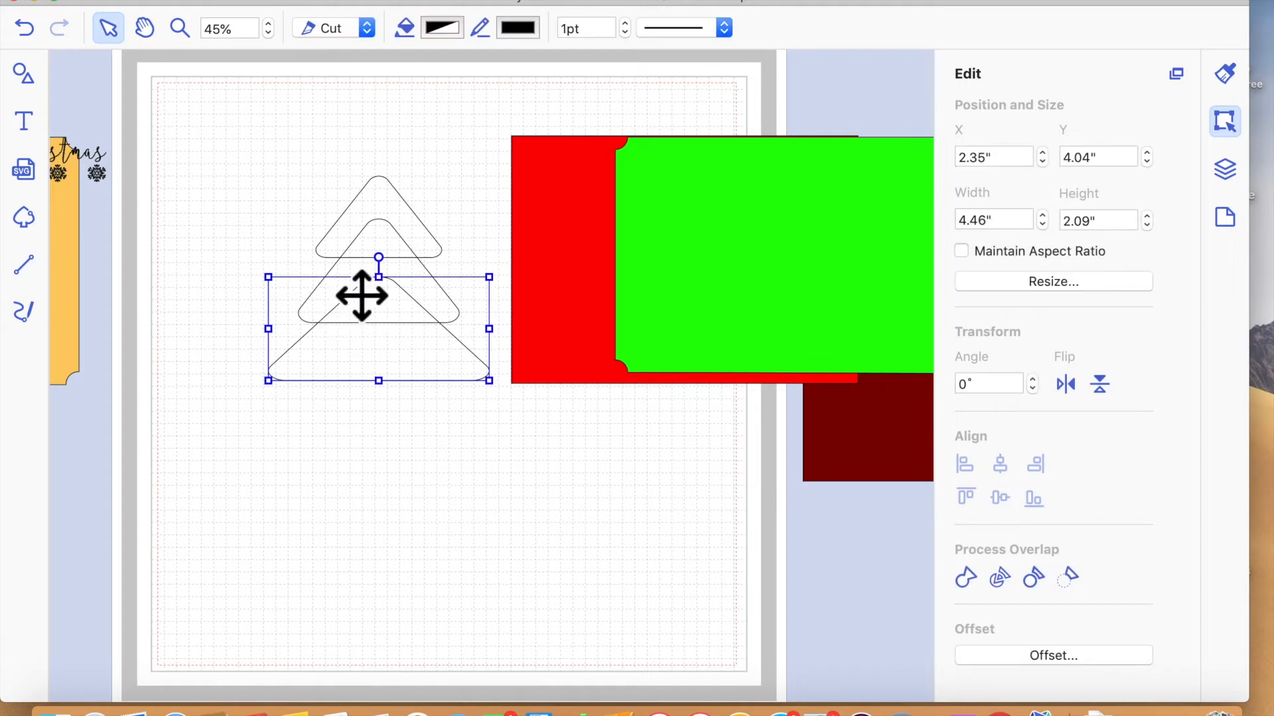
left_click_drag(321, 293, 308, 294)
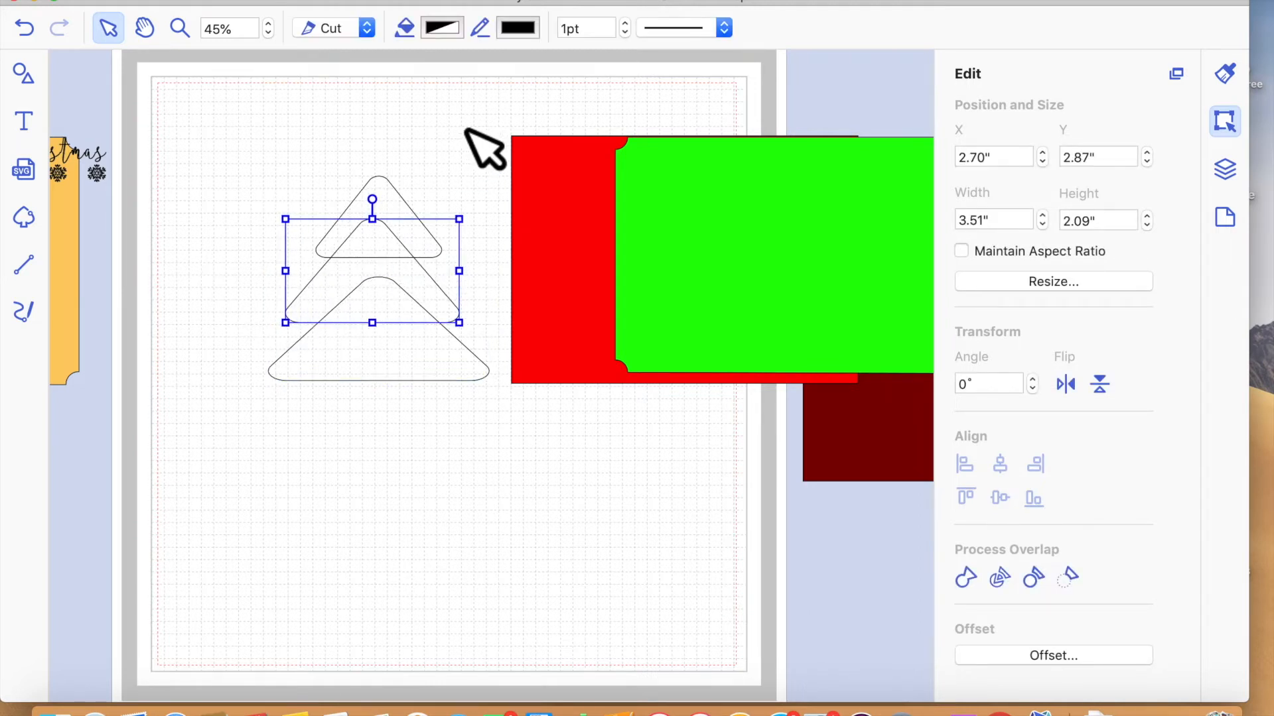
left_click(432, 211)
left_click(411, 222)
- Realign the three tree tiers so the widened middle triangle is horizontally centred with the others
left_click_drag(259, 147, 504, 425)
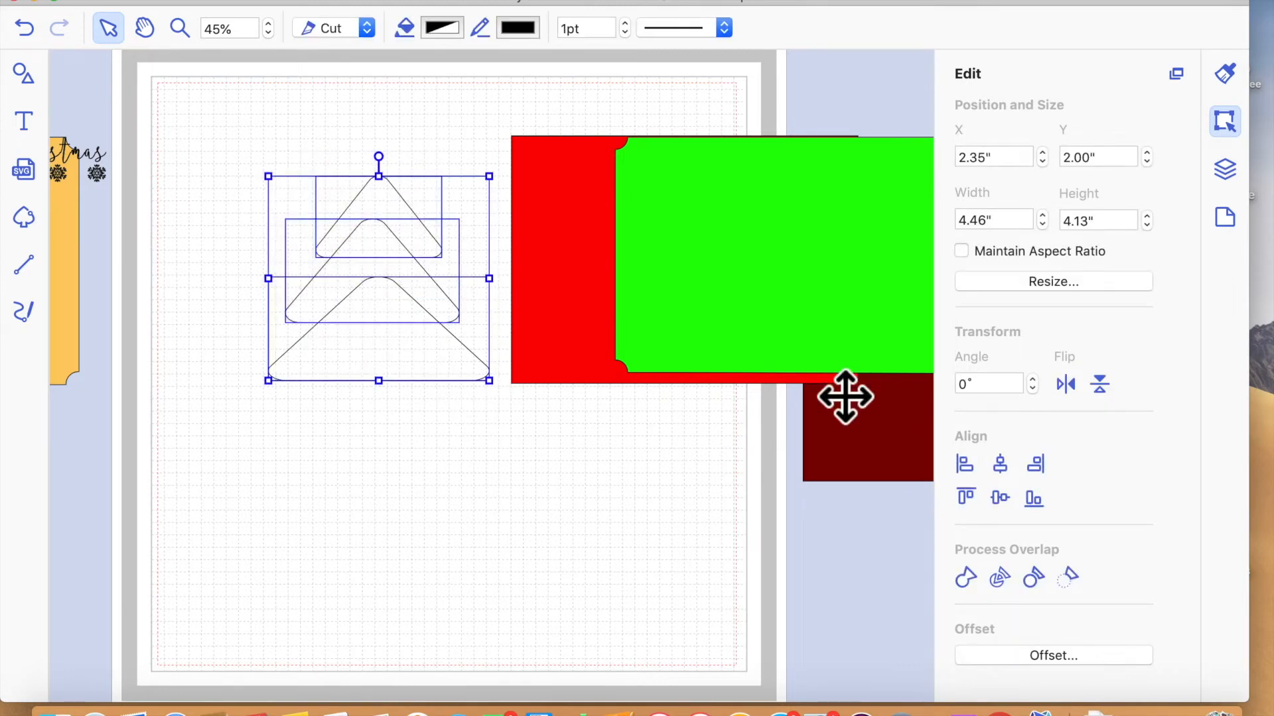
left_click(1003, 467)
left_click(539, 542)
- Weld the three triangles into a single tree outline and move it to about X 1.16", Y 2.08"
left_click_drag(256, 148, 444, 392)
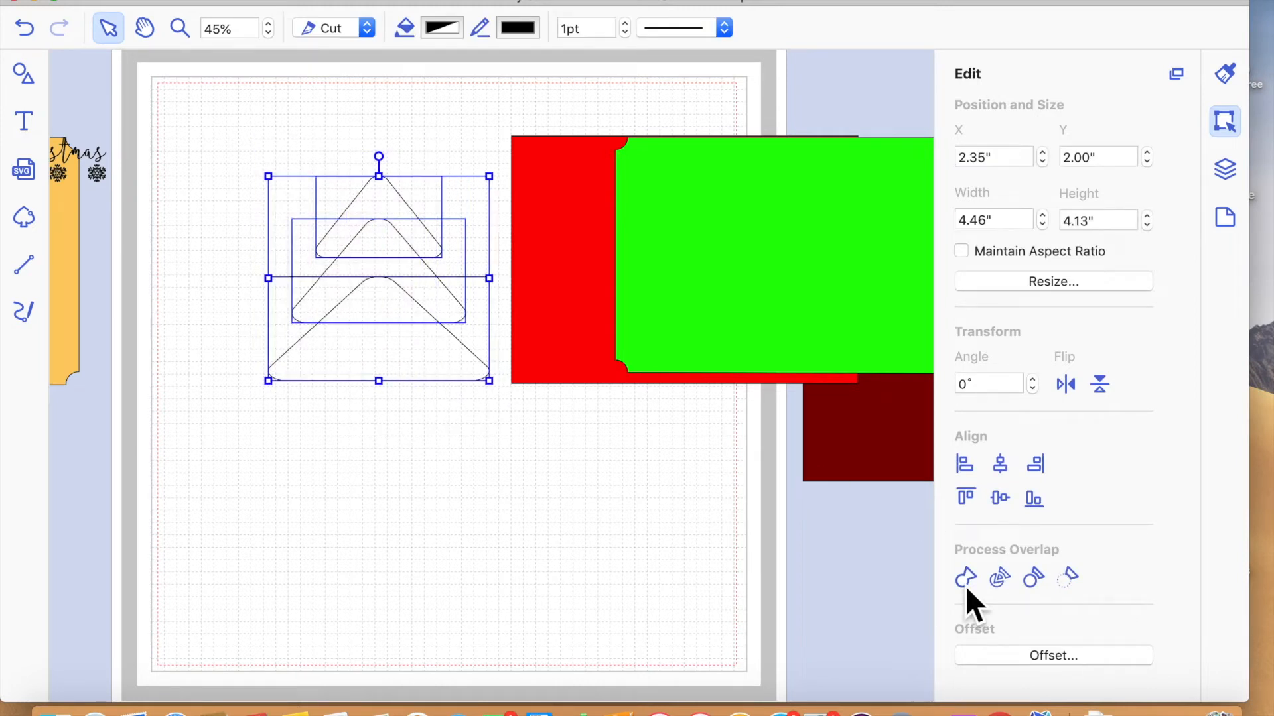
left_click(966, 577)
left_click(477, 556)
scroll(173, 373, "left", 5)
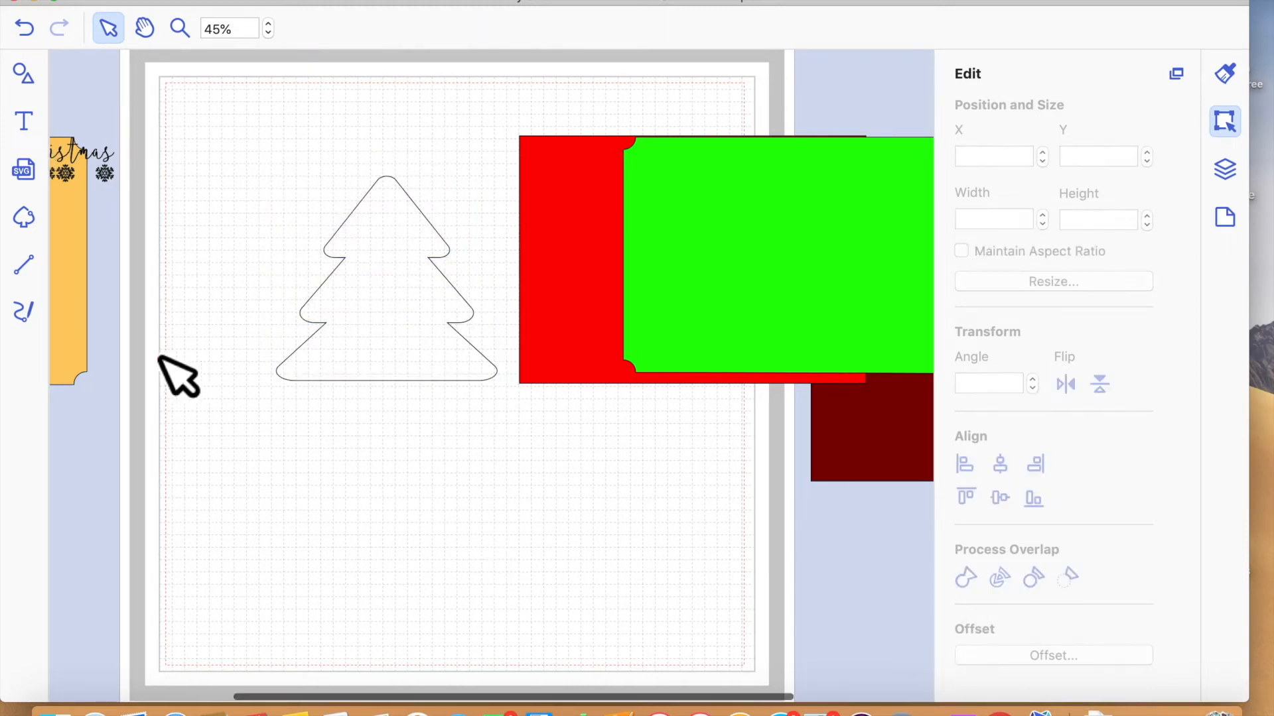
left_click_drag(622, 333, 546, 341)
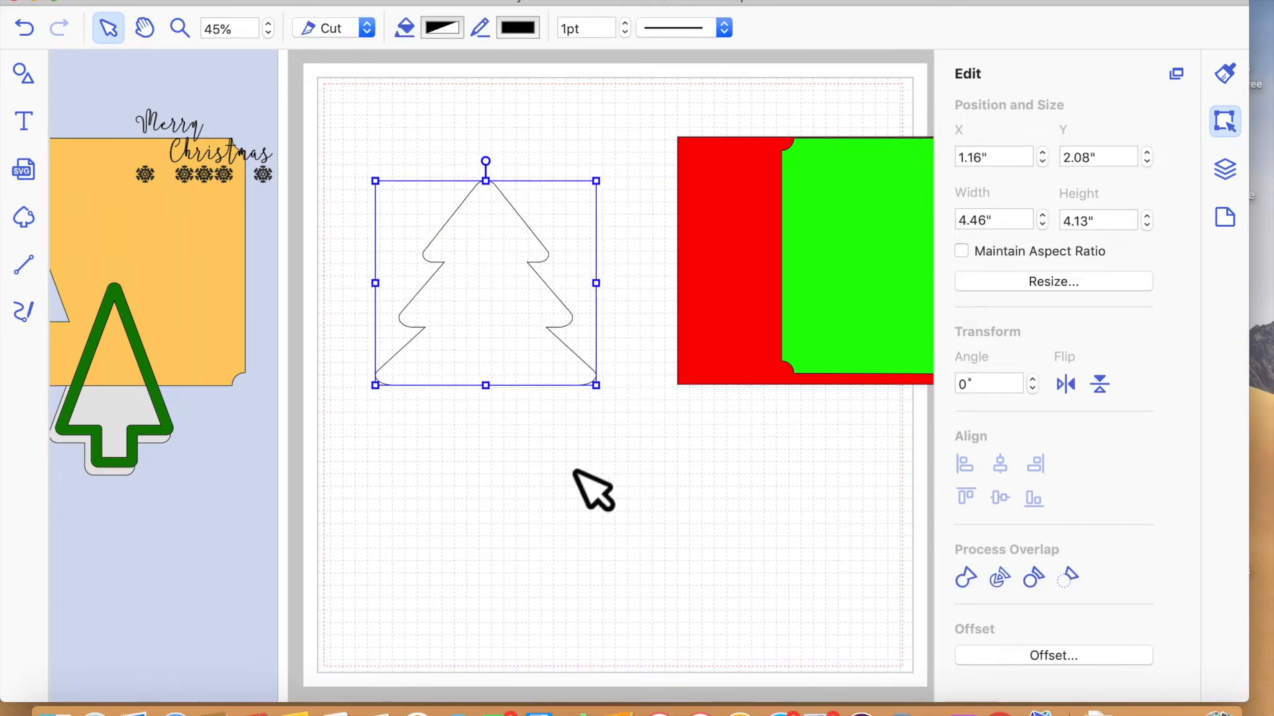
left_click(28, 74)
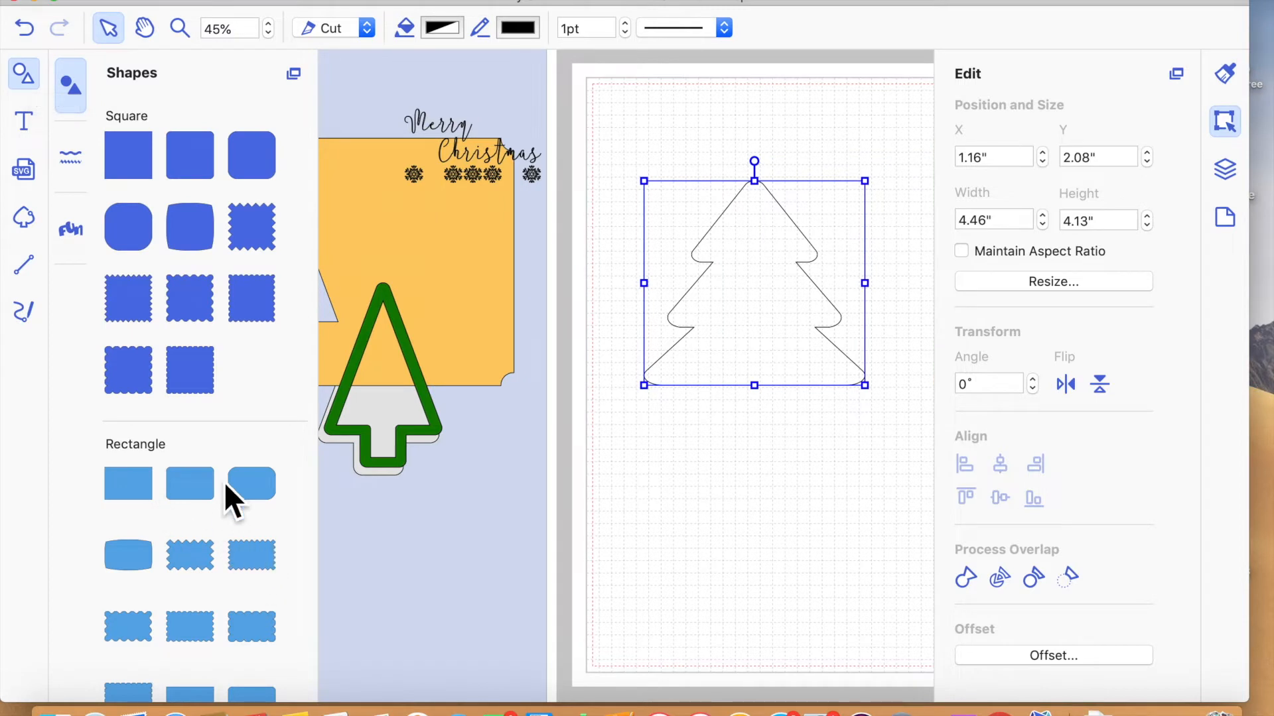
left_click_drag(141, 236, 736, 456)
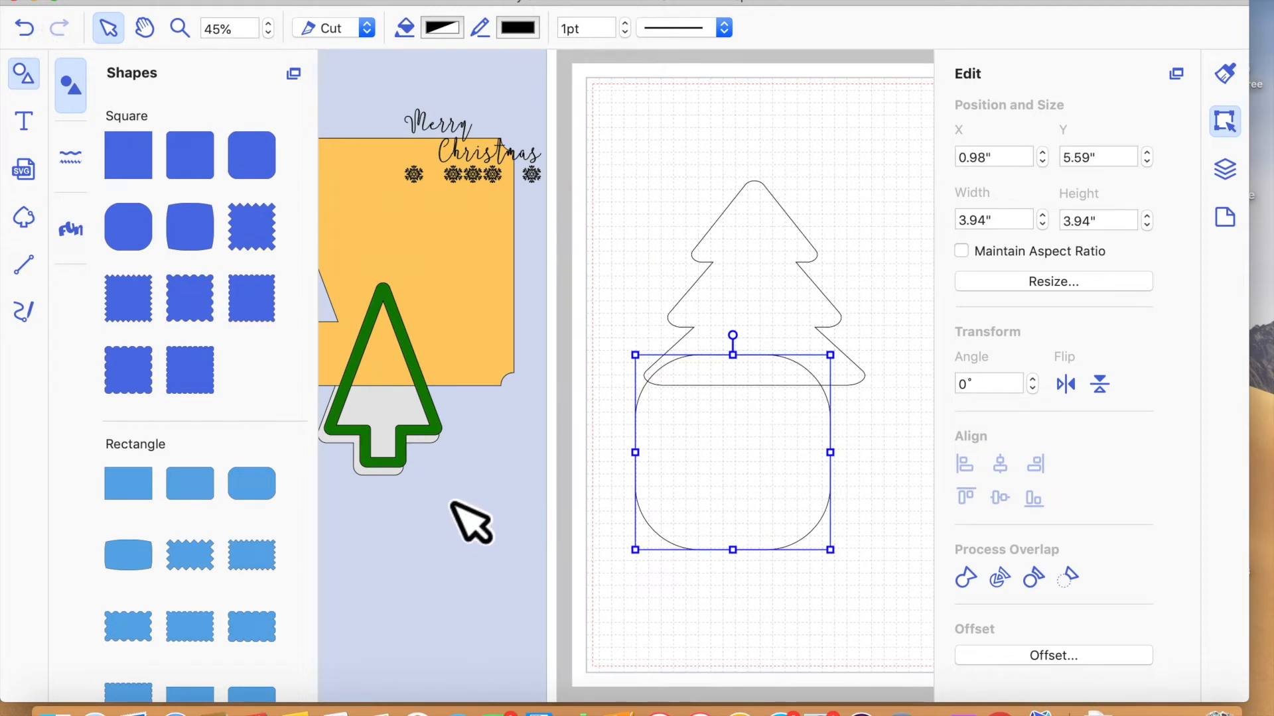
key("Delete")
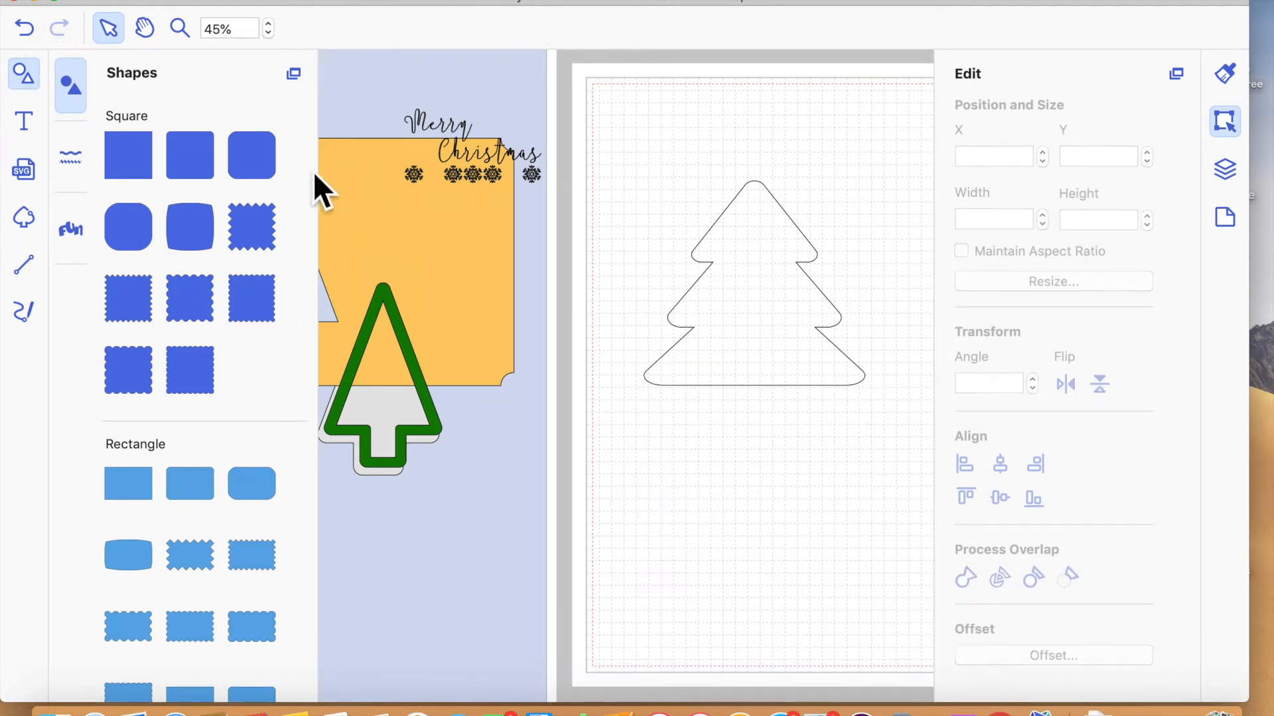
left_click_drag(202, 166, 747, 504)
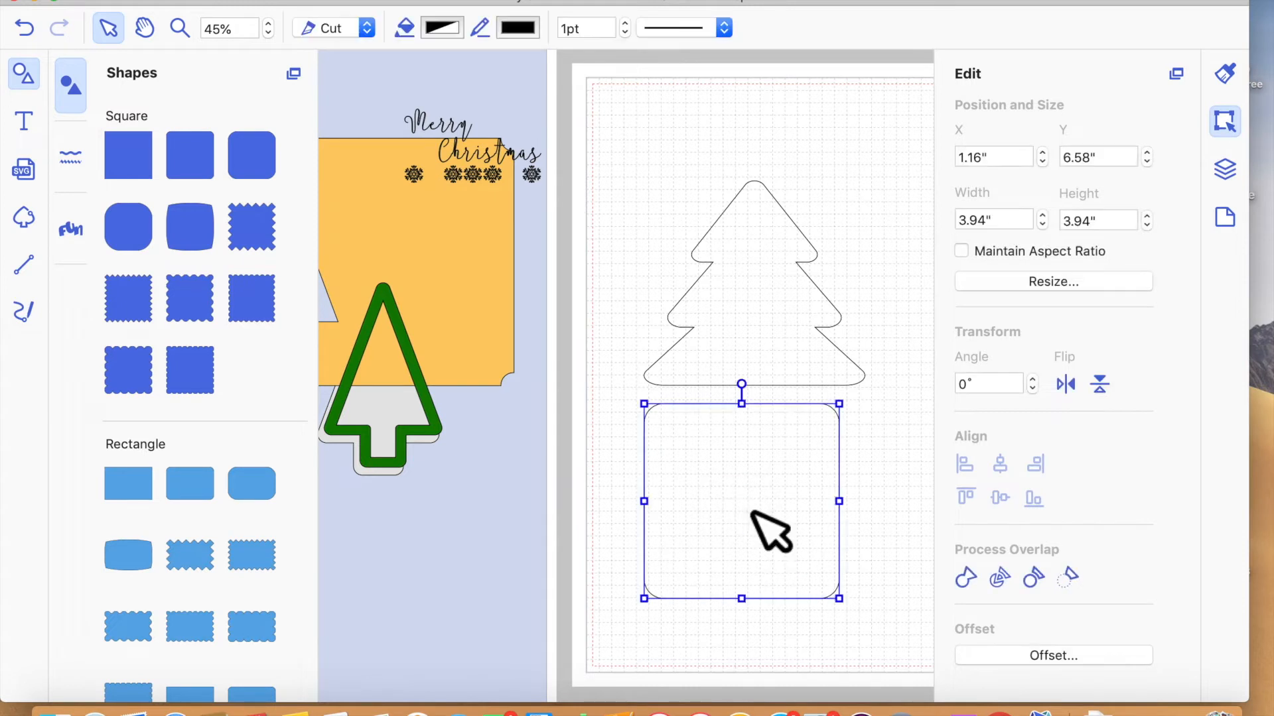
left_click_drag(663, 425, 766, 492)
key("Delete")
- Add a square with slightly rounded corners and shrink it into a small trunk overlapping the middle of the tree's bottom edge
left_click_drag(261, 157, 761, 543)
left_click_drag(682, 463, 822, 542)
left_click_drag(876, 631, 776, 412)
left_click(830, 533)
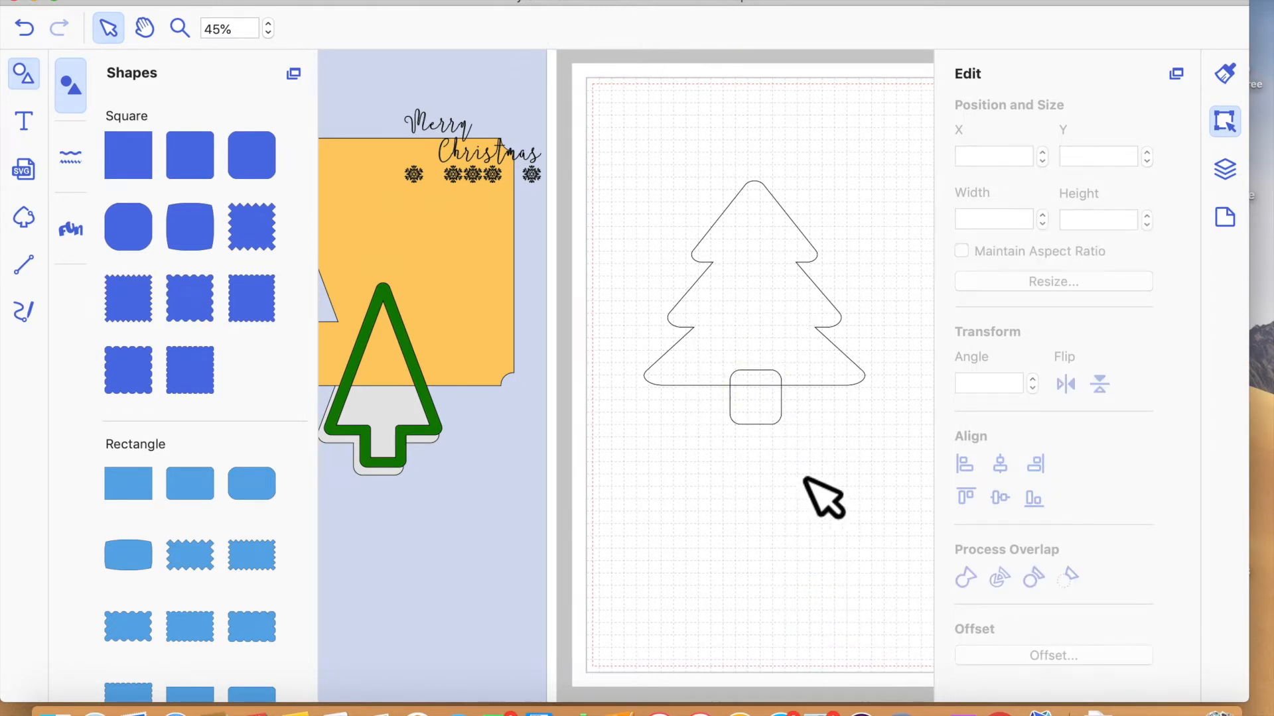
left_click(781, 424)
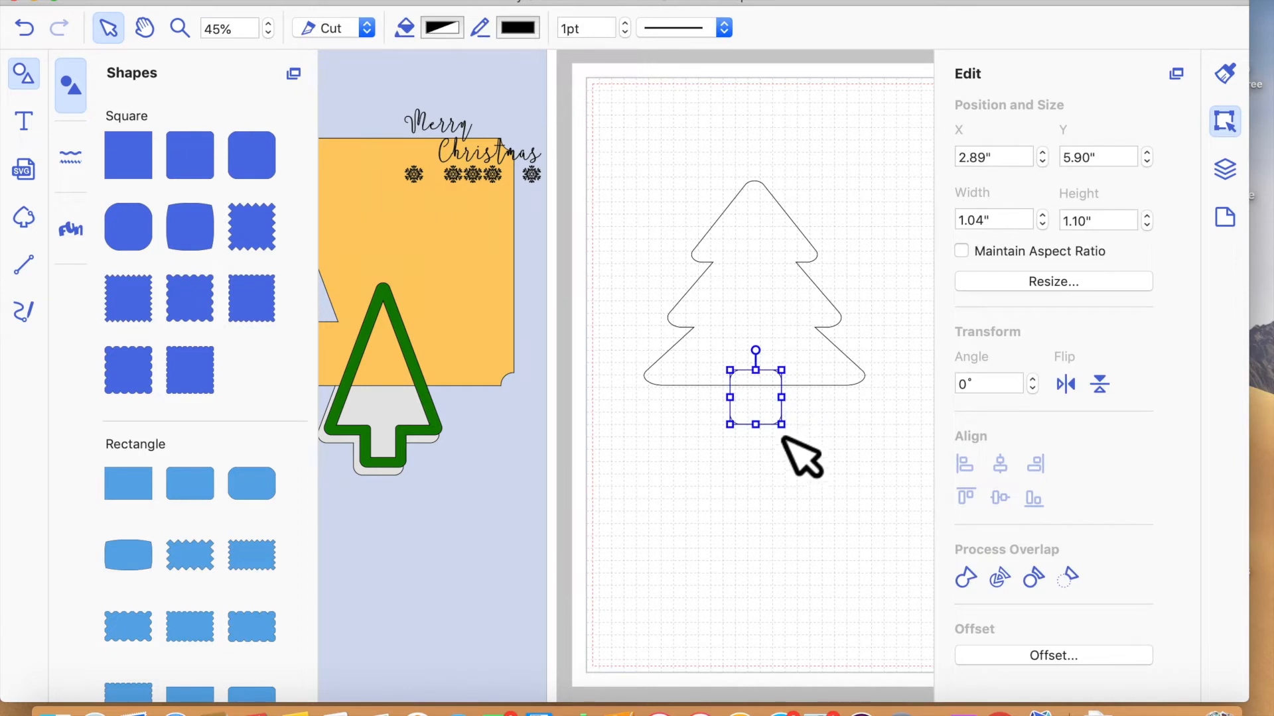
left_click_drag(781, 425, 798, 401)
- Centre the trunk horizontally under the tree and weld both shapes into a single outline
left_click(806, 506)
left_click_drag(676, 167, 819, 424)
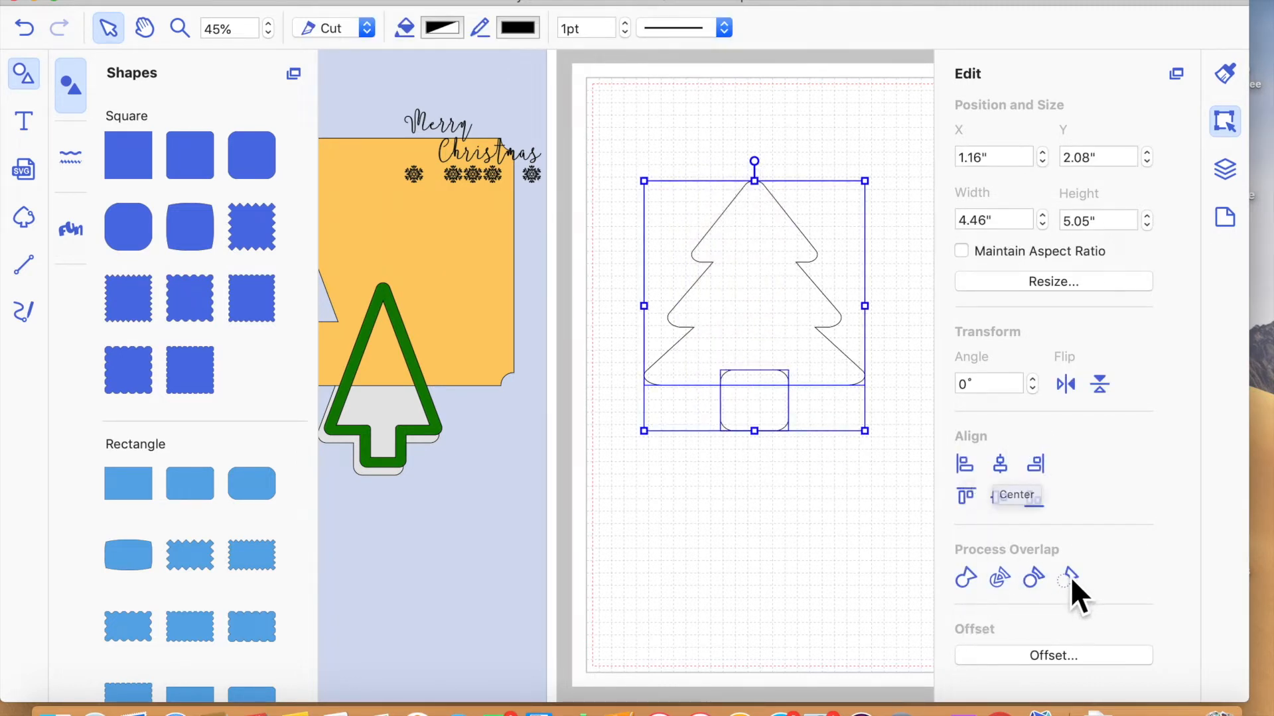
left_click(966, 578)
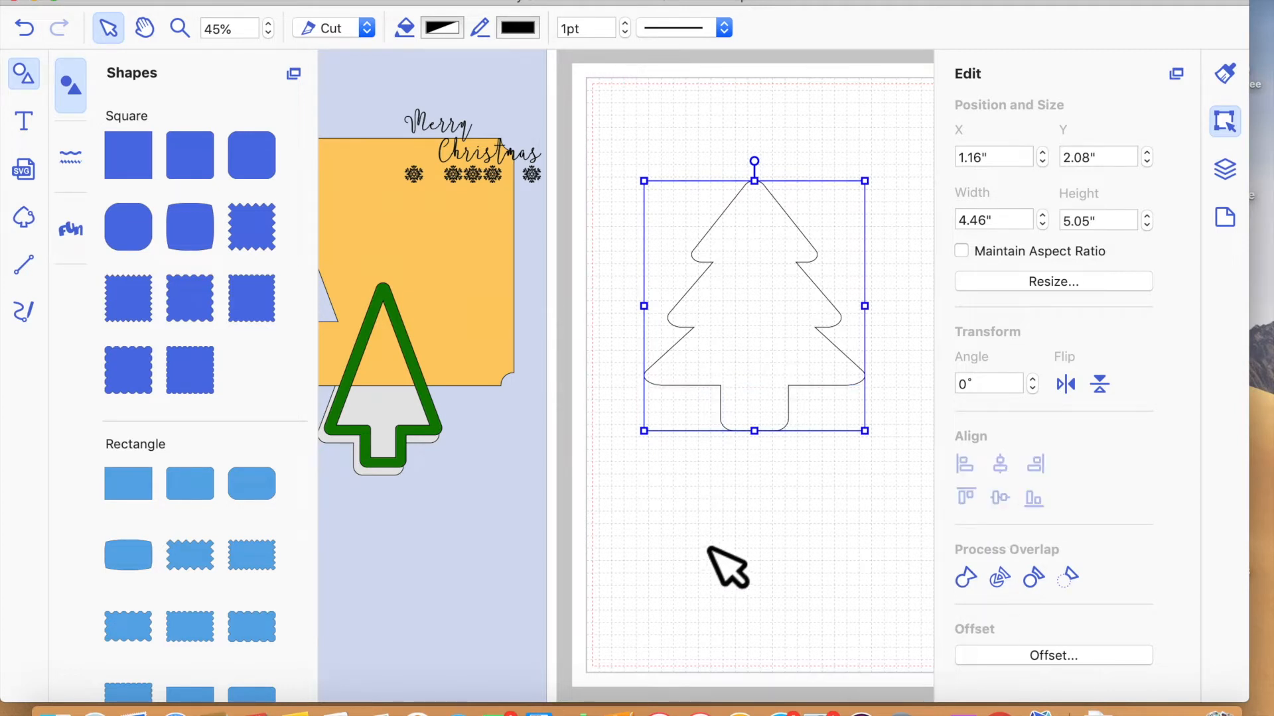
- Move the green mat down off the red base and place the tree over it at about X 4.69", Y 4.00"
scroll(737, 569, "right", 5)
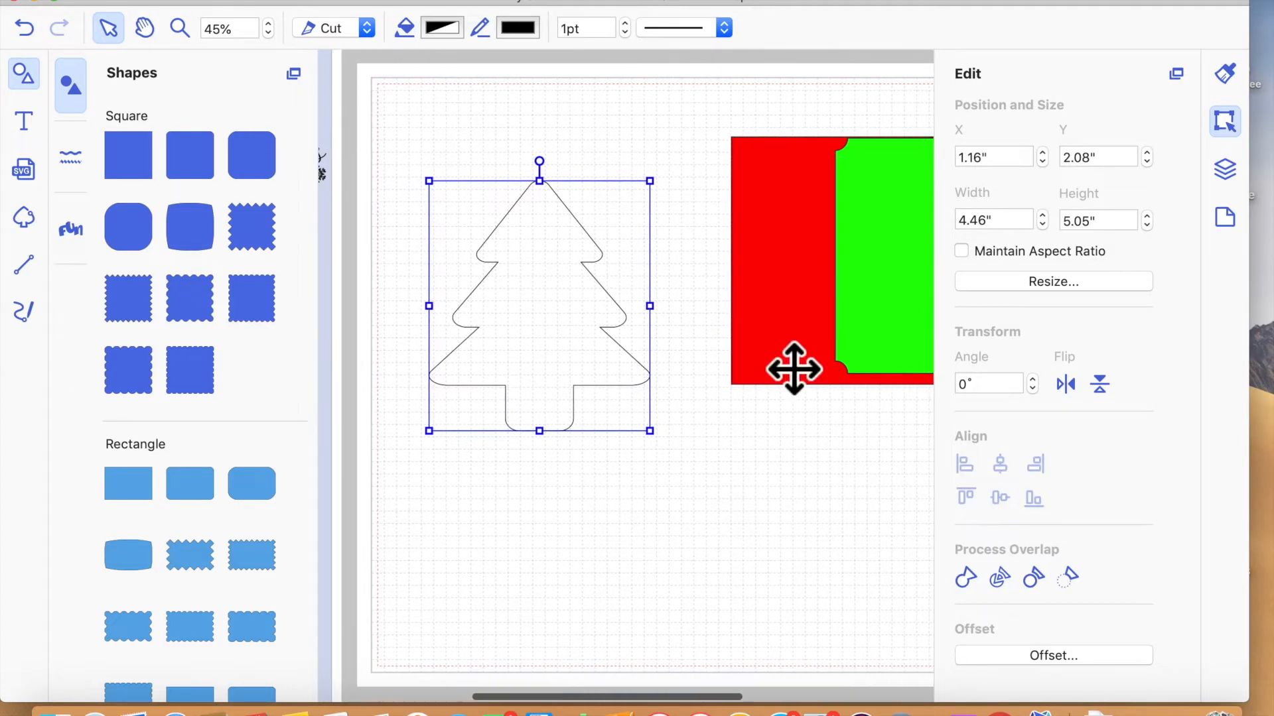
scroll(929, 347, "right", 2)
scroll(935, 348, "left", 1)
left_click_drag(924, 336, 687, 463)
left_click_drag(529, 256, 709, 352)
left_click(605, 277)
left_click(645, 341)
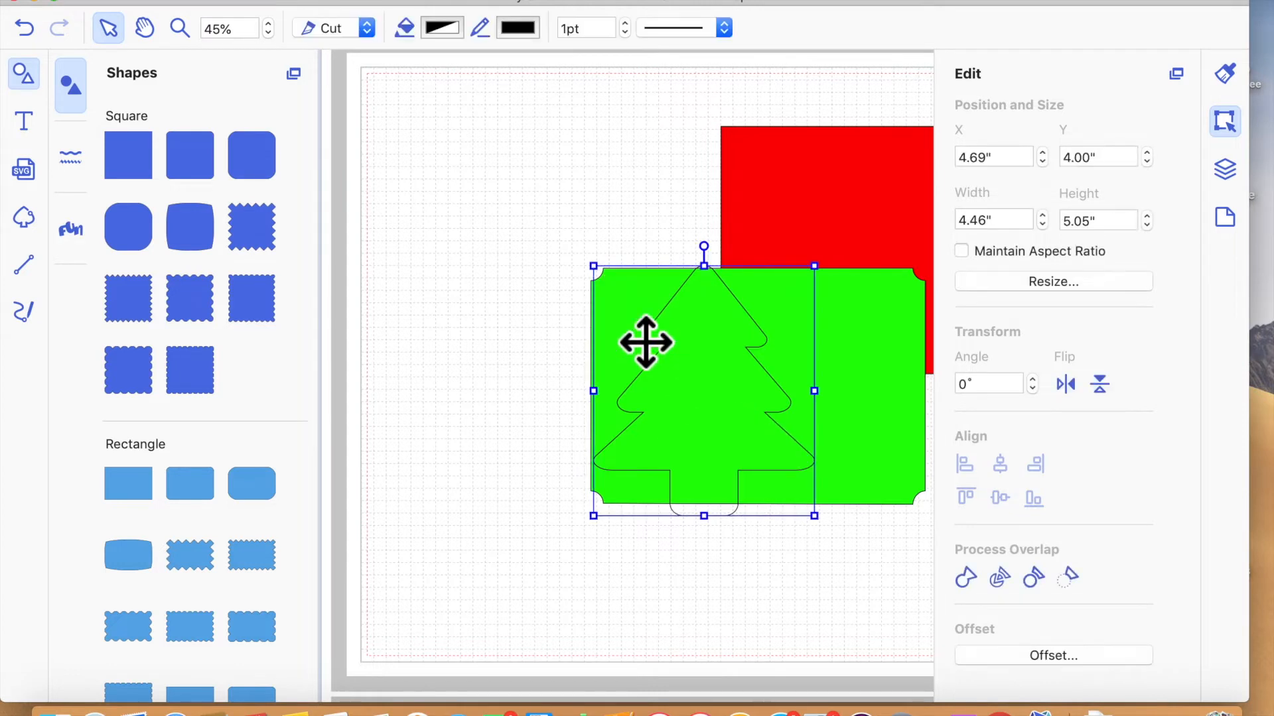
- Shrink the tree to about 2.85" × 3.23" to fit the green mat, and move it beside the mat at about X 1.00", Y 4.38"
left_click_drag(593, 267, 695, 382)
mouse_move(806, 478)
left_mouse_down()
mouse_move(763, 510)
mouse_move(747, 418)
mouse_move(790, 486)
left_mouse_up()
left_click_drag(745, 432, 800, 417)
left_click(559, 461)
left_click(496, 410)
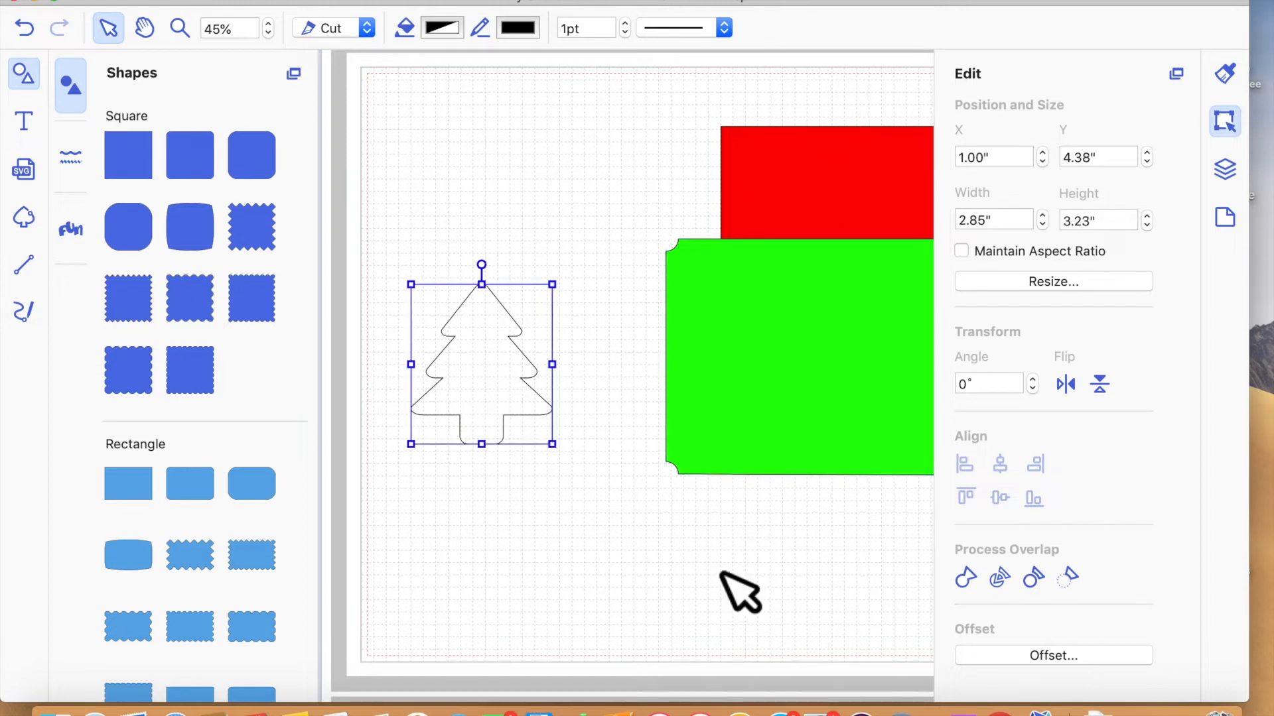
- Create a 0.20" outward offset of the tree and separate the two outlines, placing the original tree below at about X 1.51", Y 6.13"
left_click(21, 75)
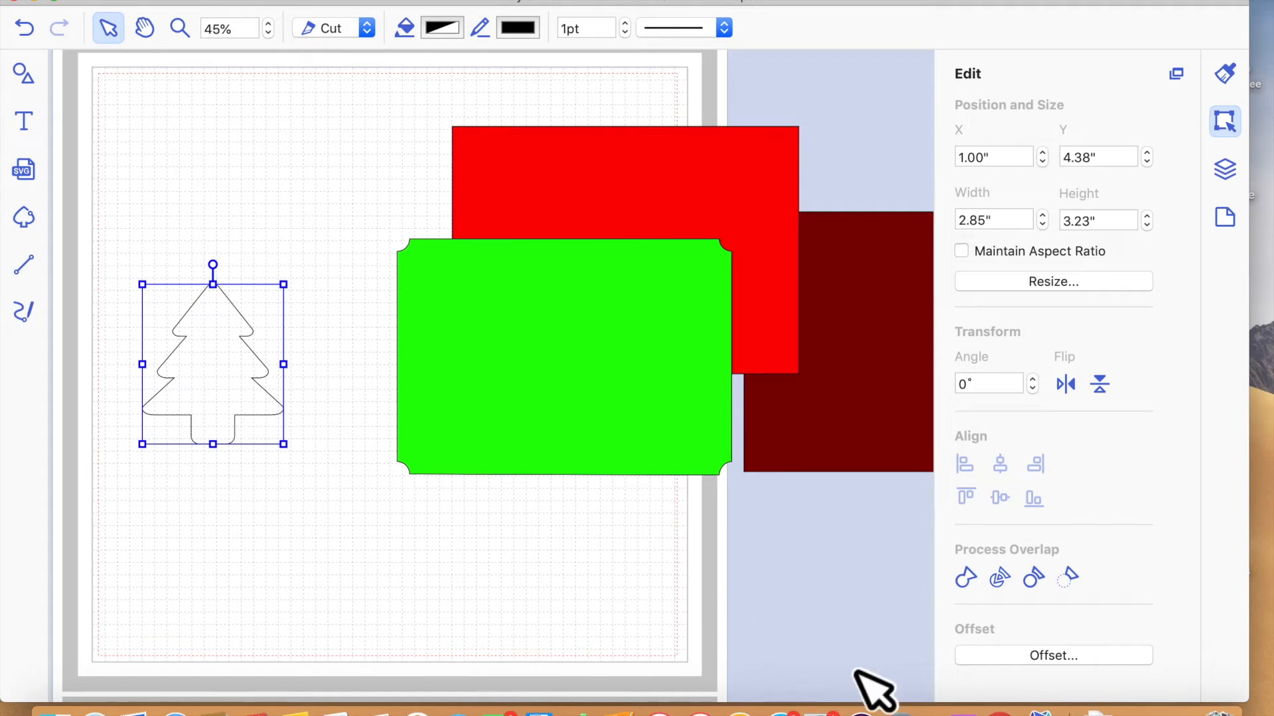
left_click(1077, 657)
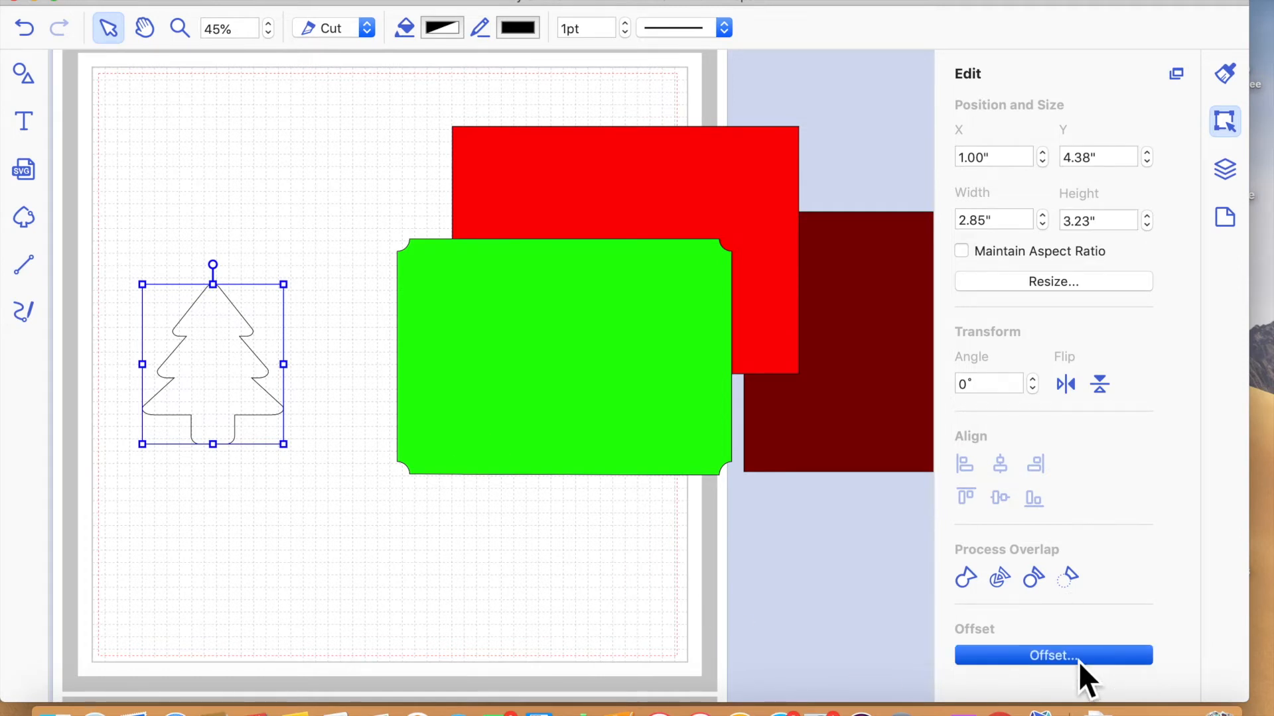
left_click(736, 286)
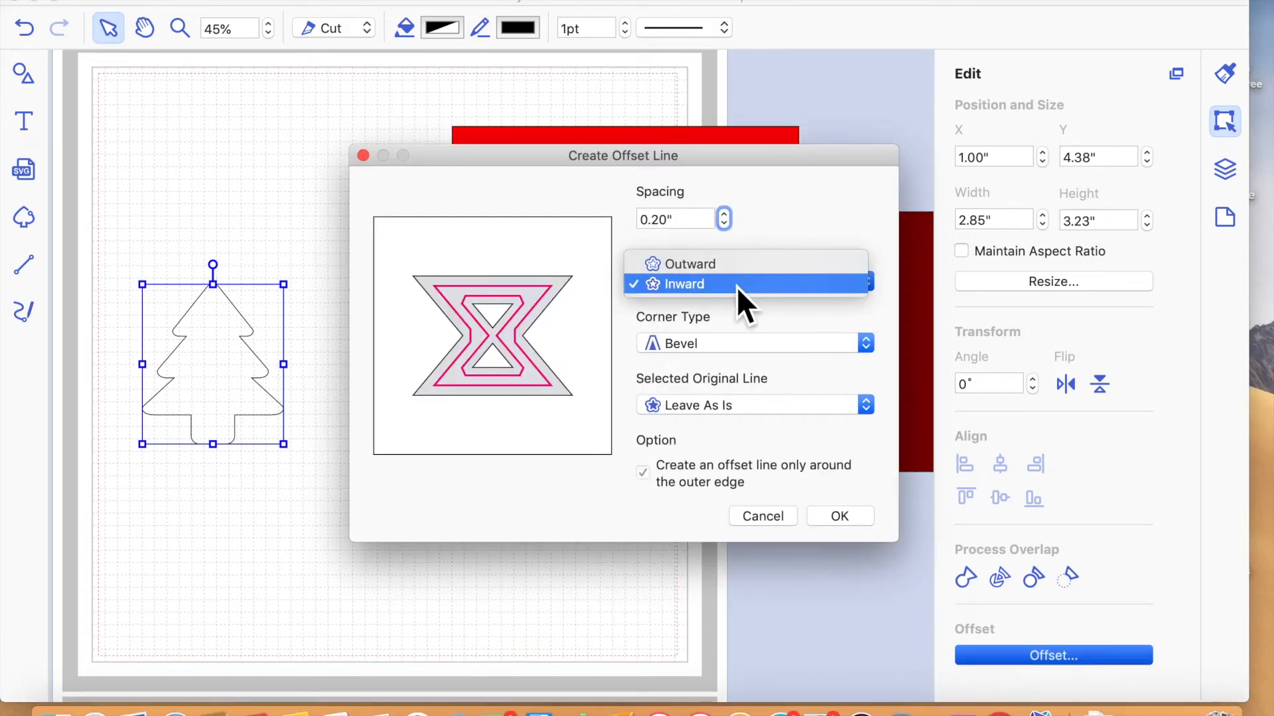
left_click(726, 265)
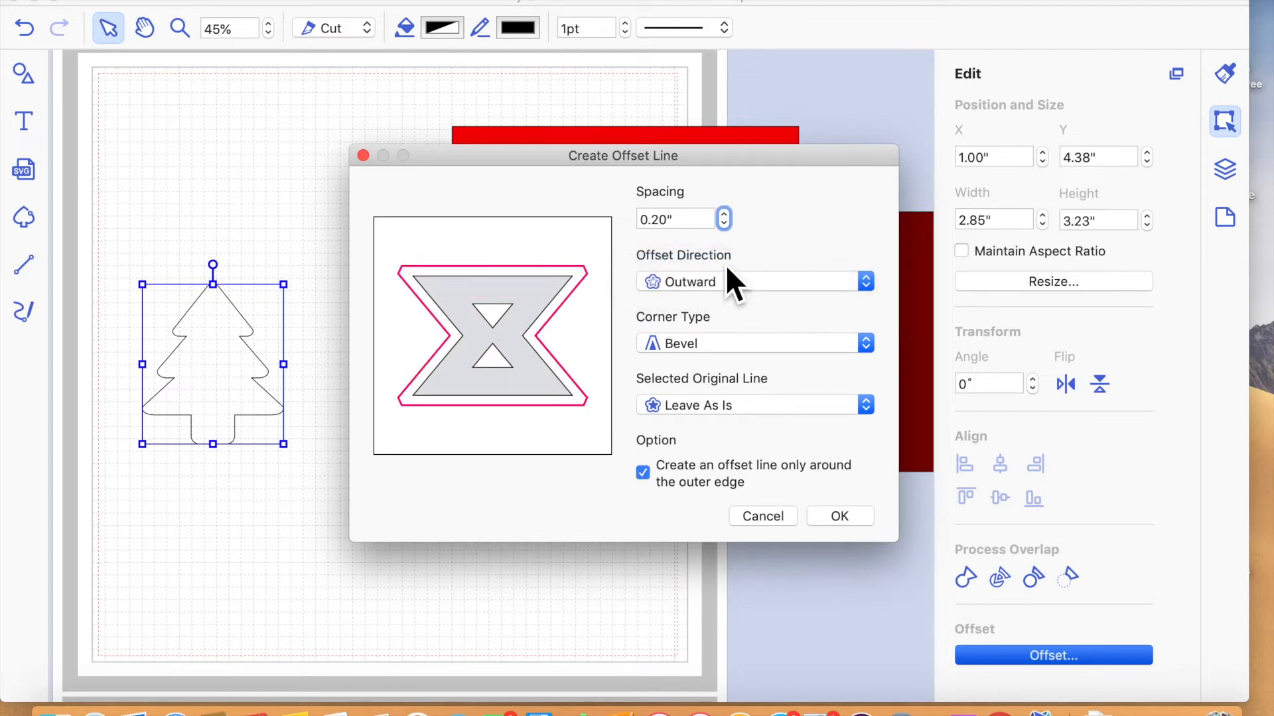
left_click(839, 517)
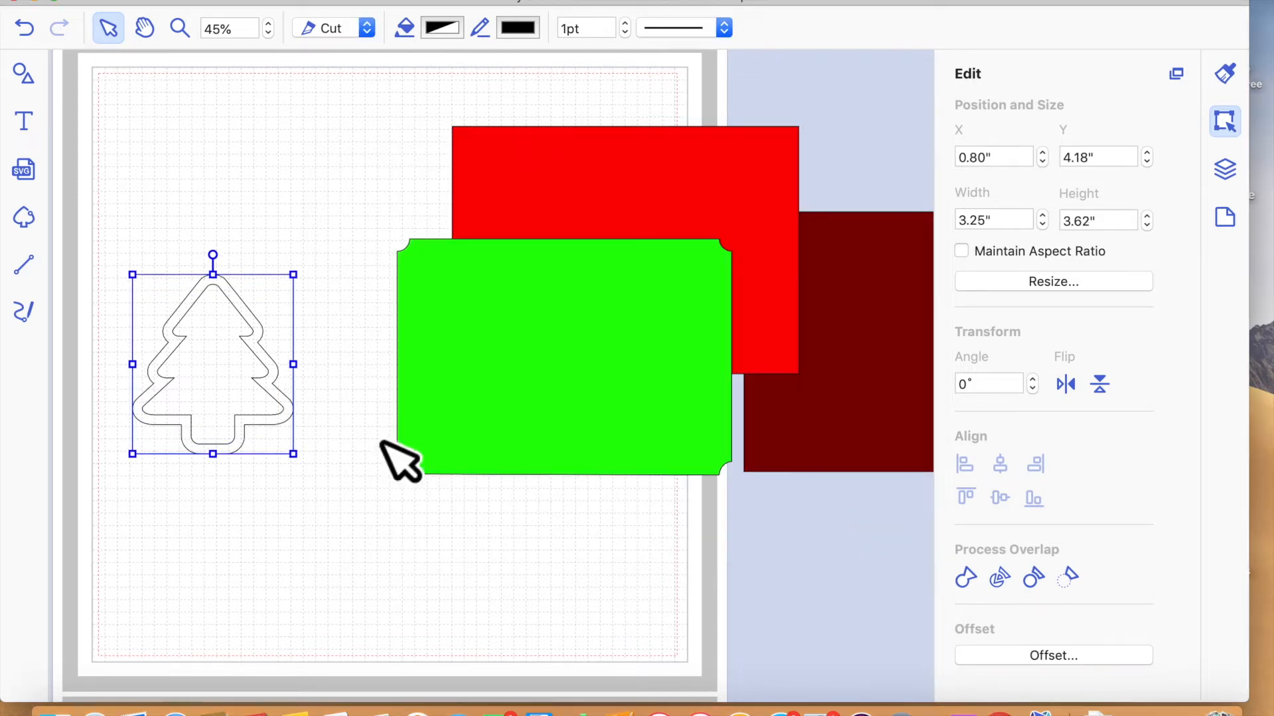
left_click_drag(277, 355, 217, 180)
left_click_drag(242, 396, 268, 483)
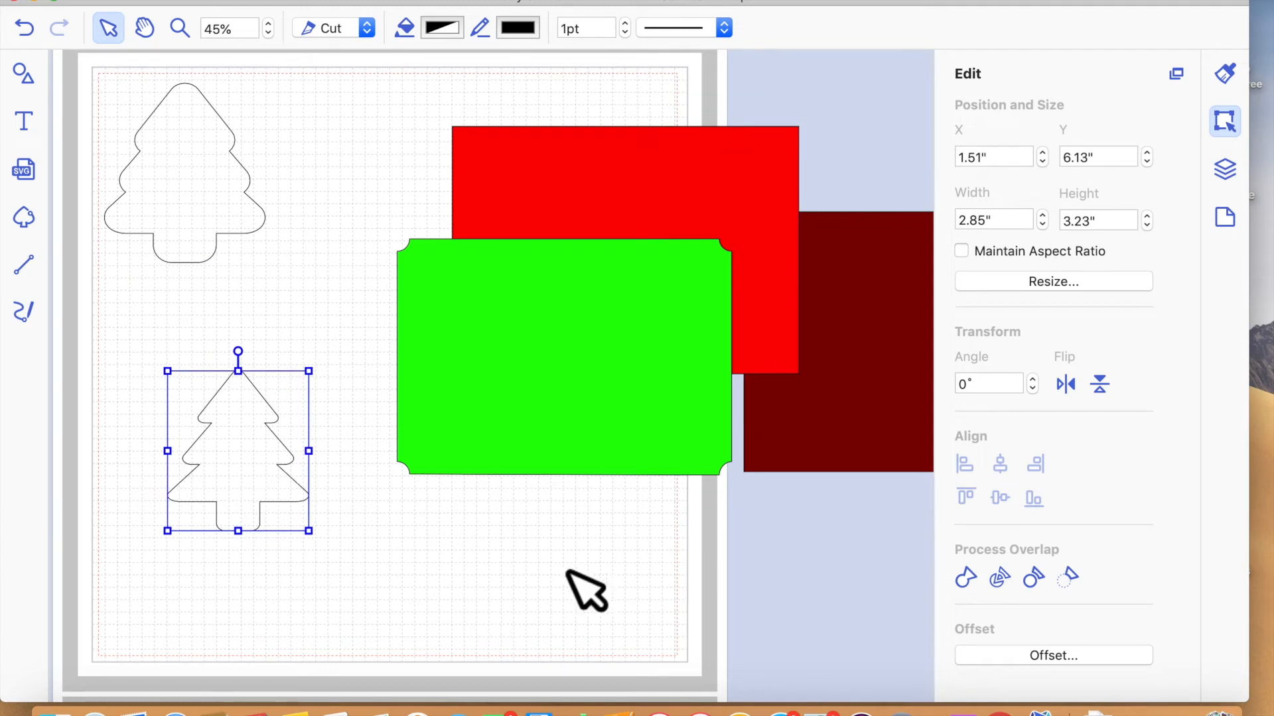
- Create an inward offset line of the original tree with 0.08" spacing, leaving the original line as is
left_click(1042, 657)
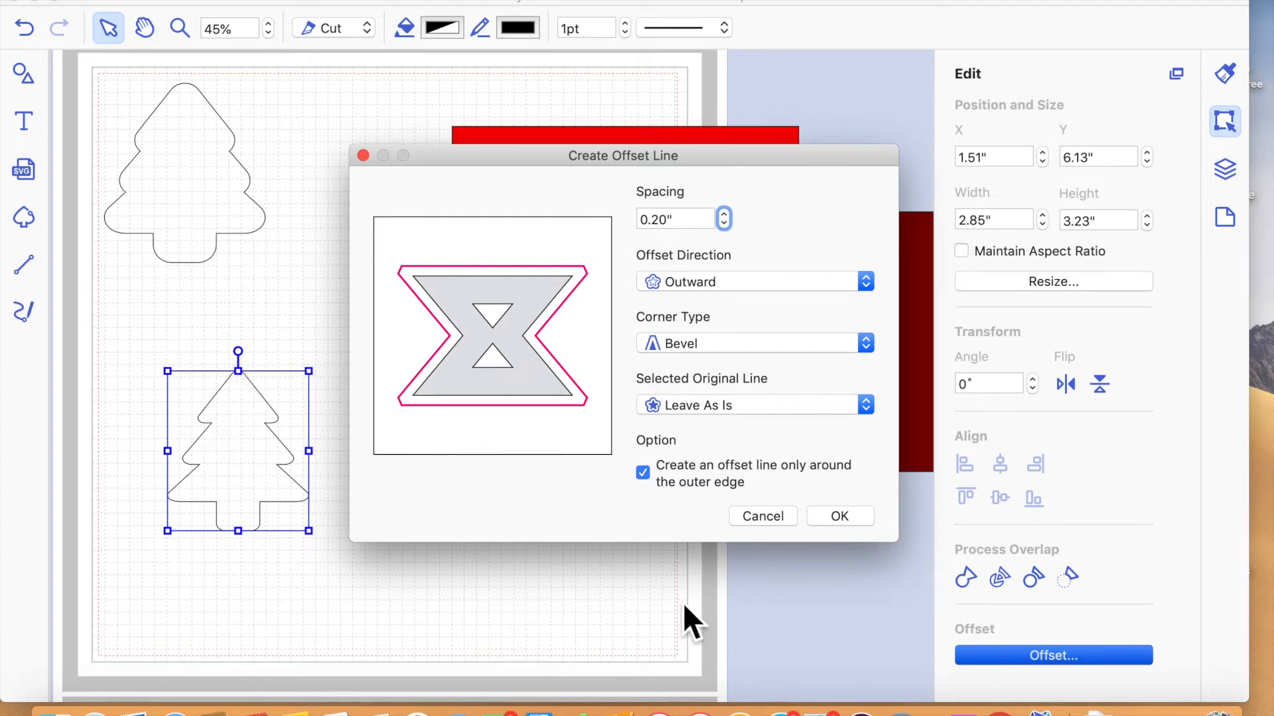
left_click(725, 226)
left_click(725, 225)
left_click(725, 226)
left_click(784, 284)
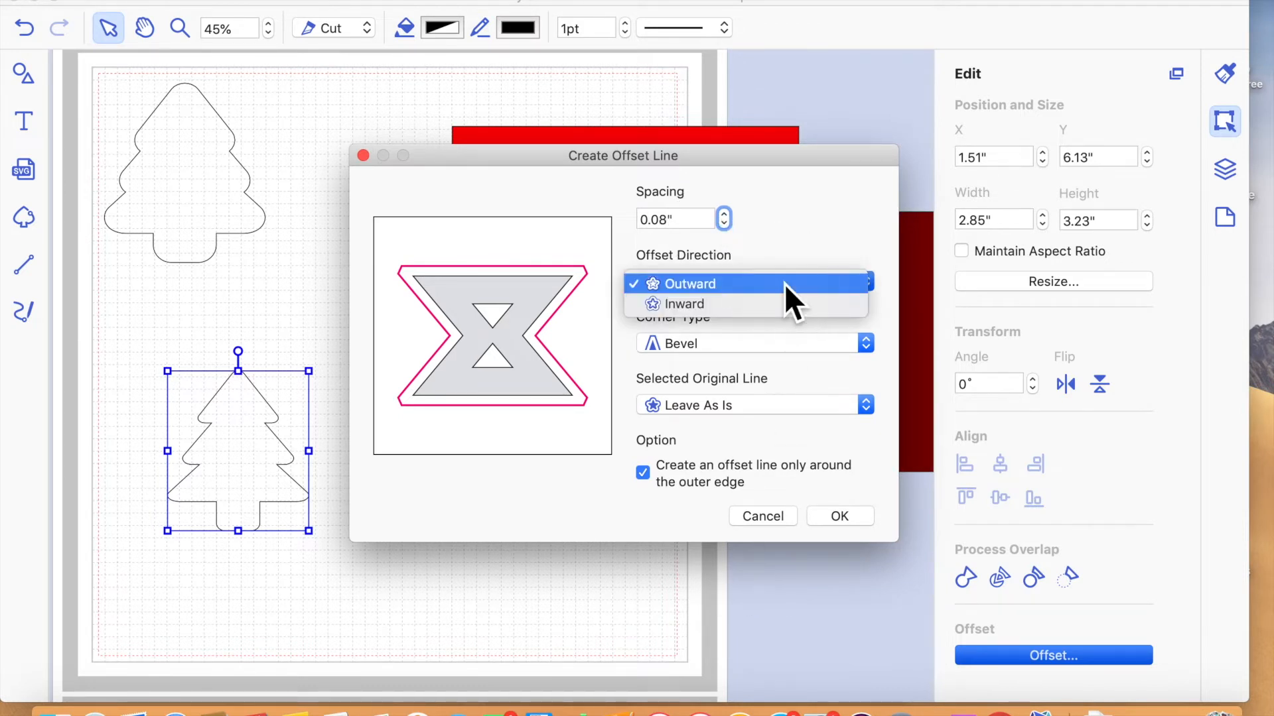
left_click(777, 304)
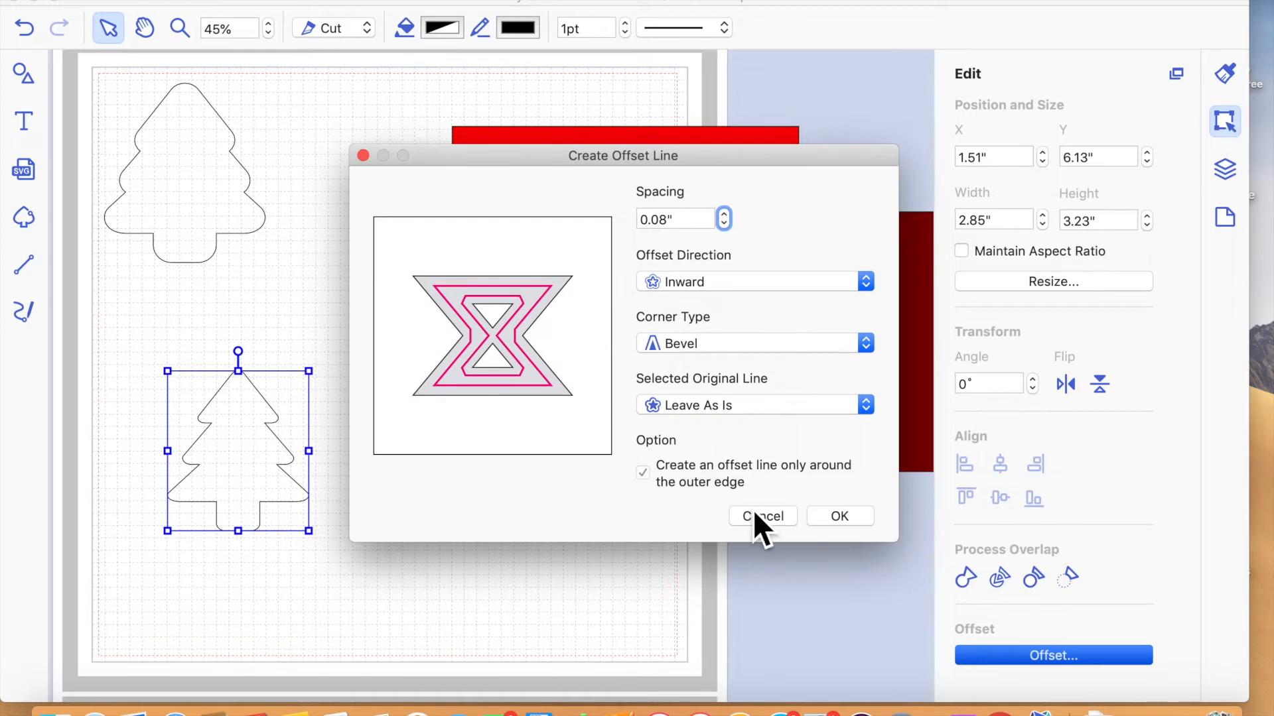
left_click(840, 517)
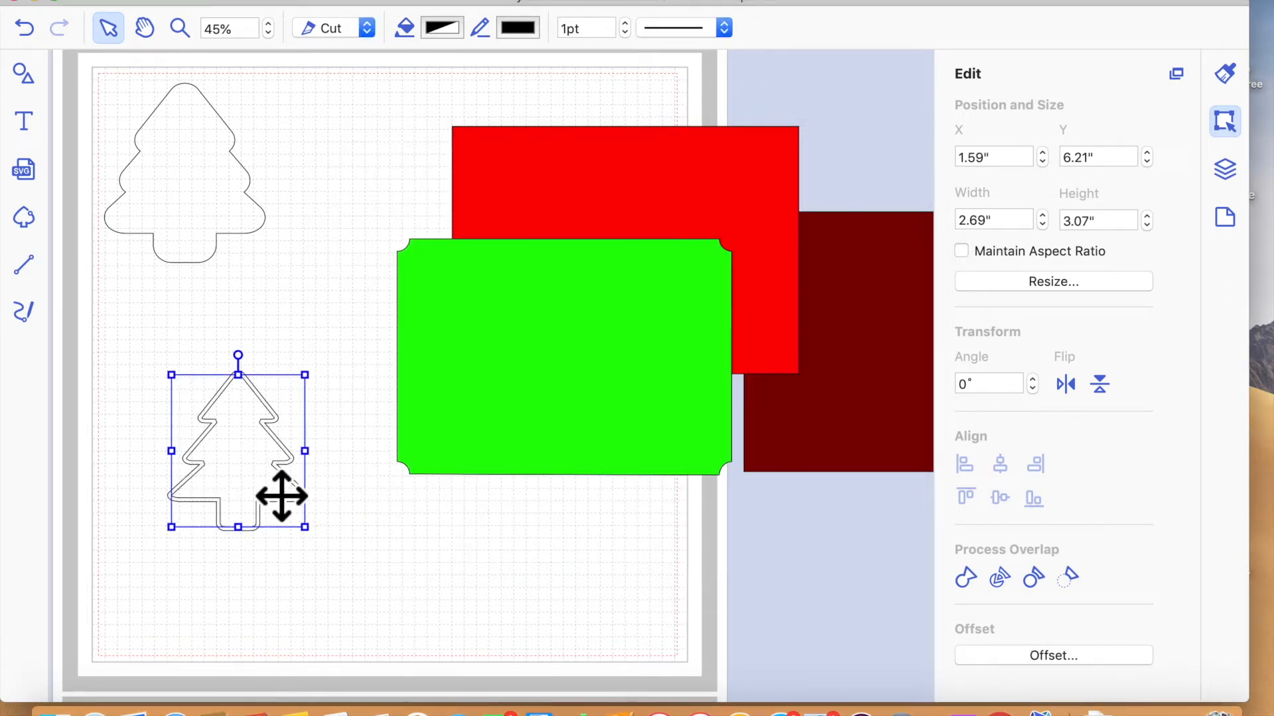
left_click(380, 550)
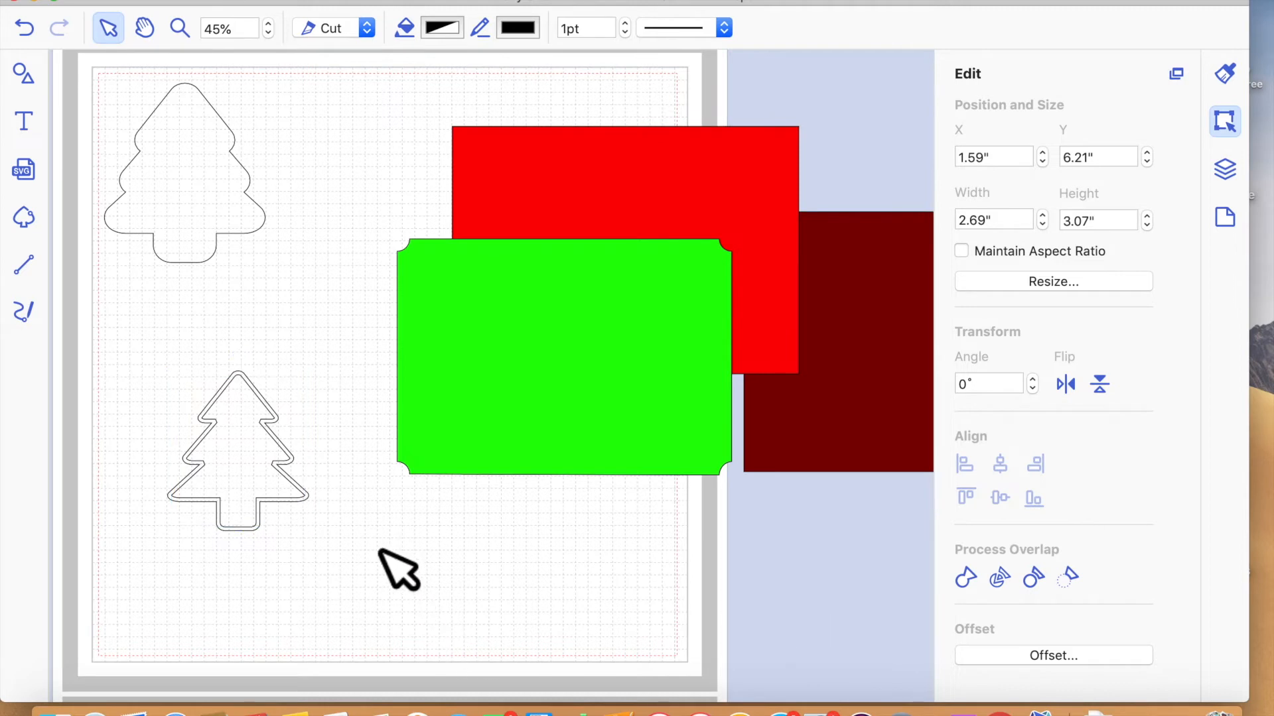
- Create another outward offset line with 0.20" spacing around the lower tree's original outline
left_click(311, 478)
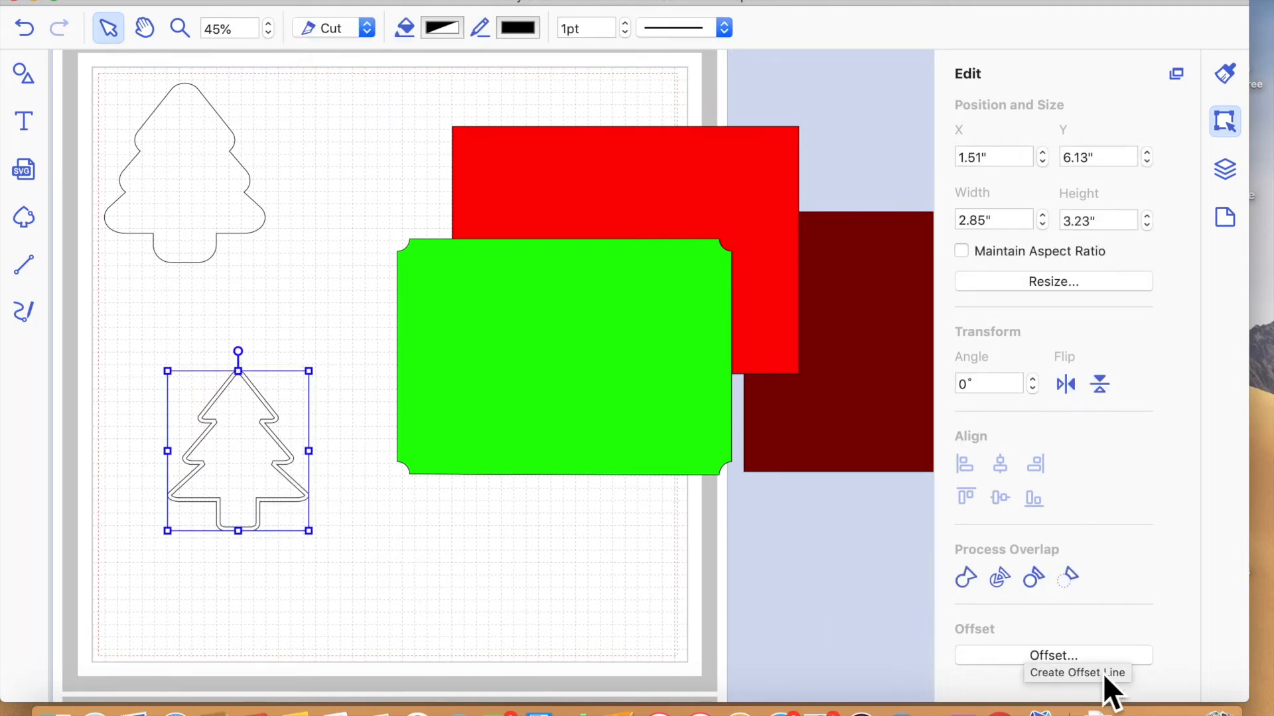
left_click(1091, 660)
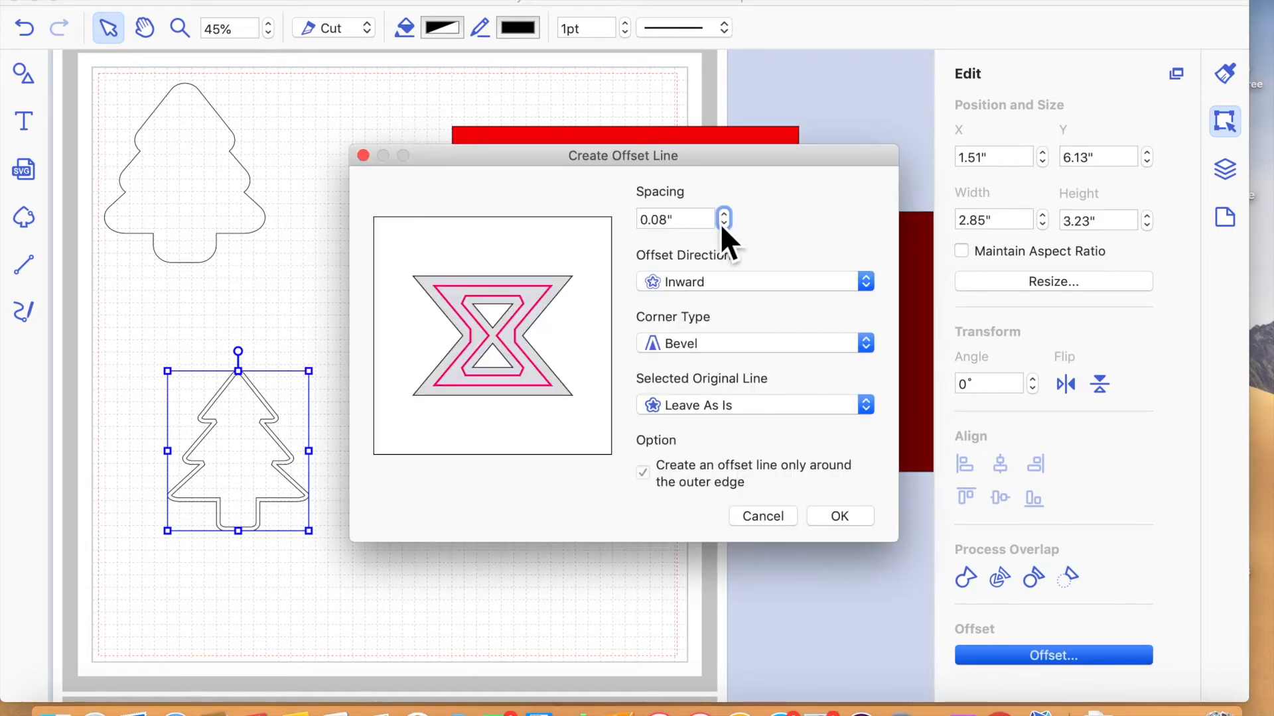
left_click(730, 216)
left_click(729, 216)
left_click(729, 224)
left_click(726, 284)
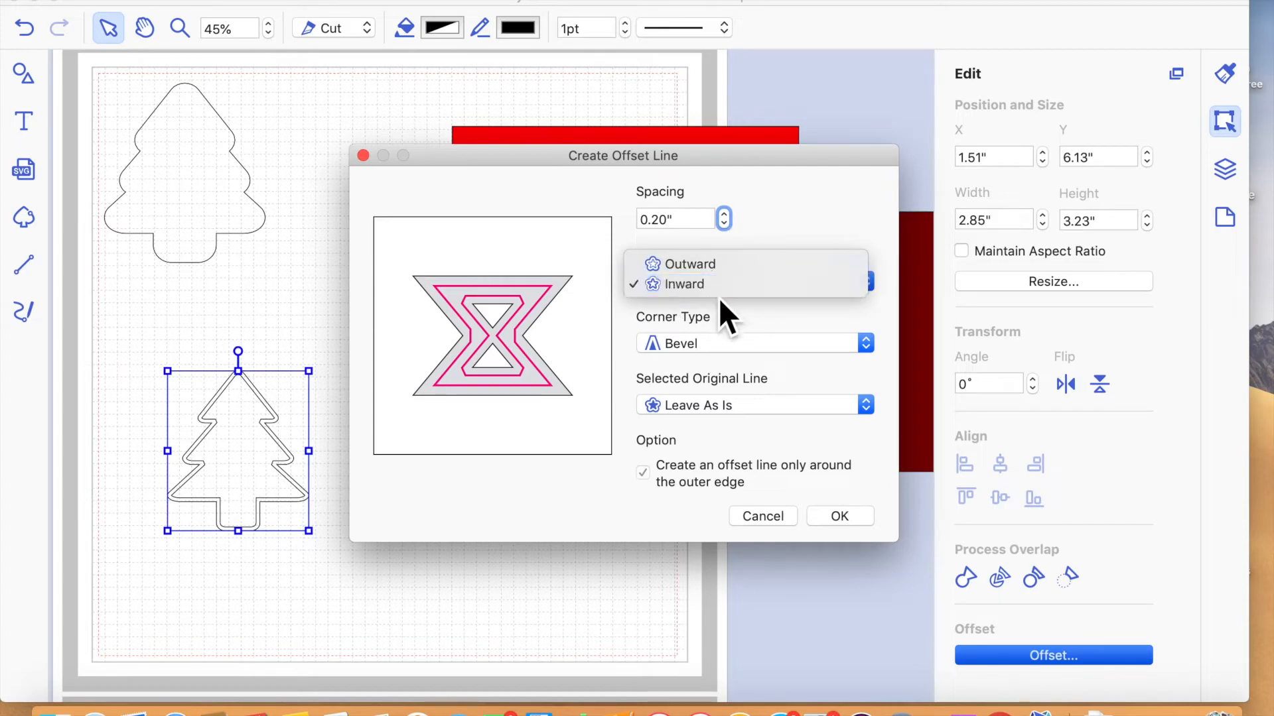
left_click(719, 283)
left_click(718, 284)
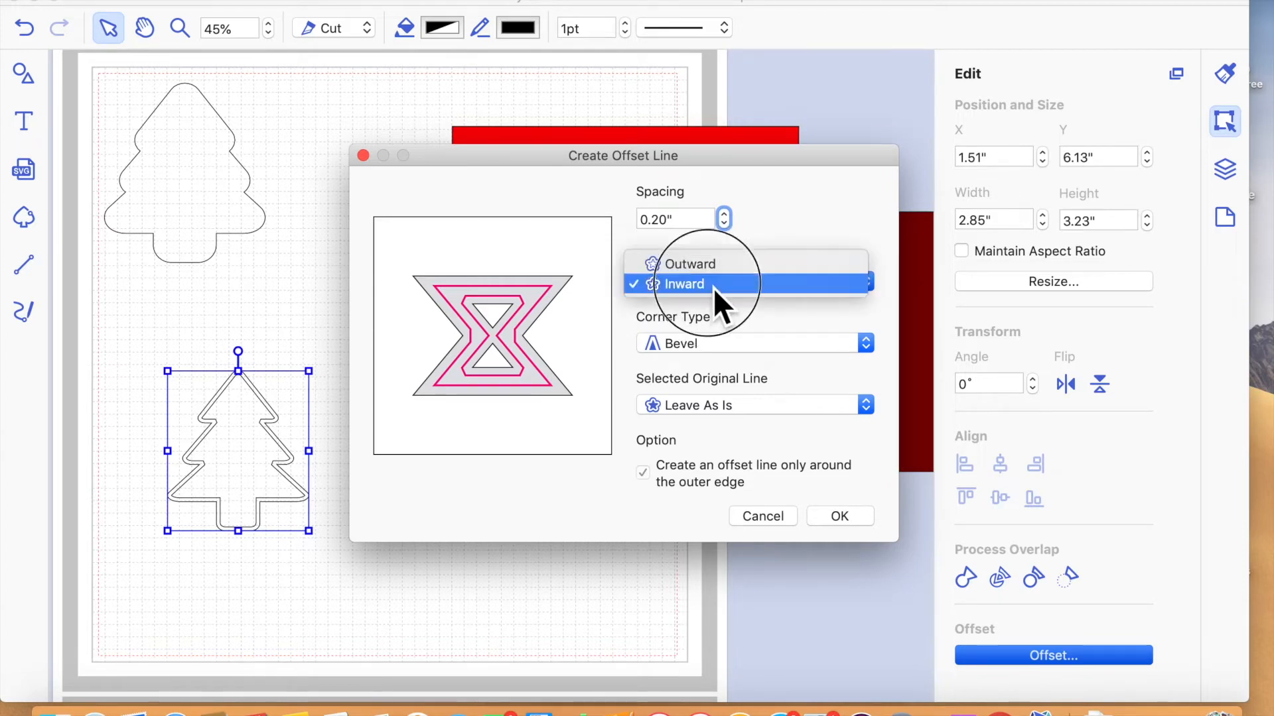
left_click(714, 263)
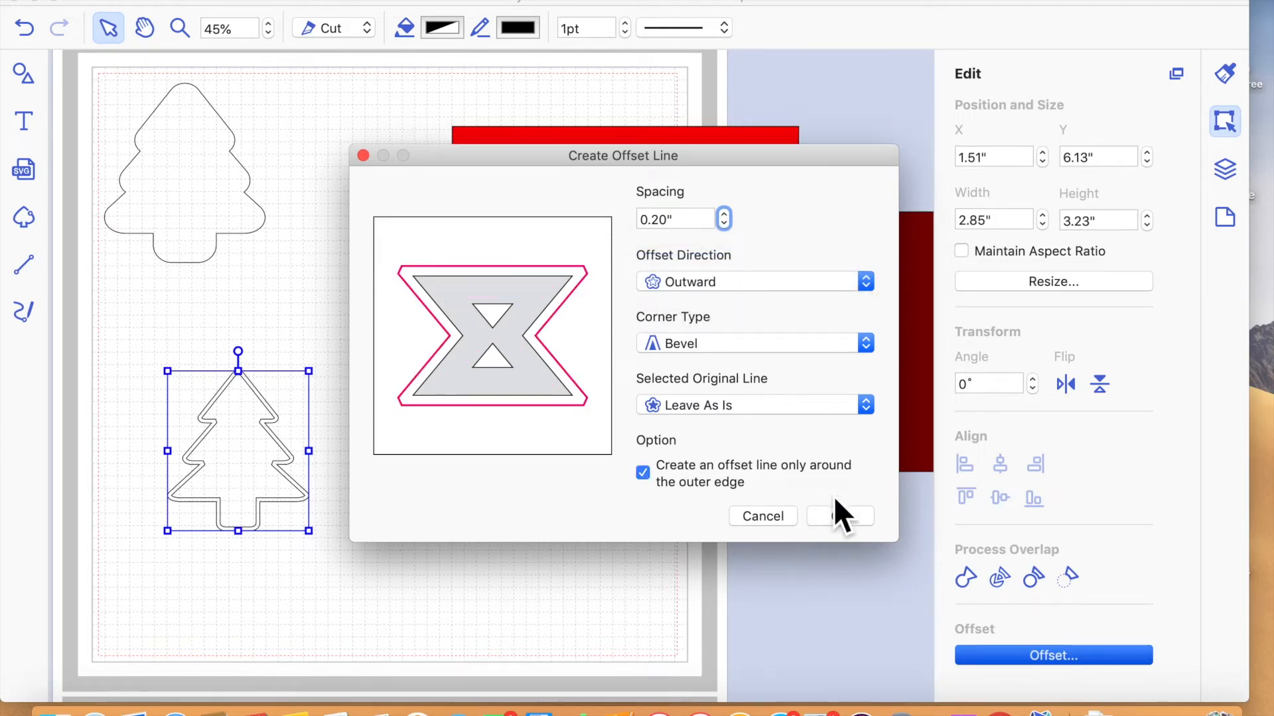
left_click(840, 517)
left_click(639, 585)
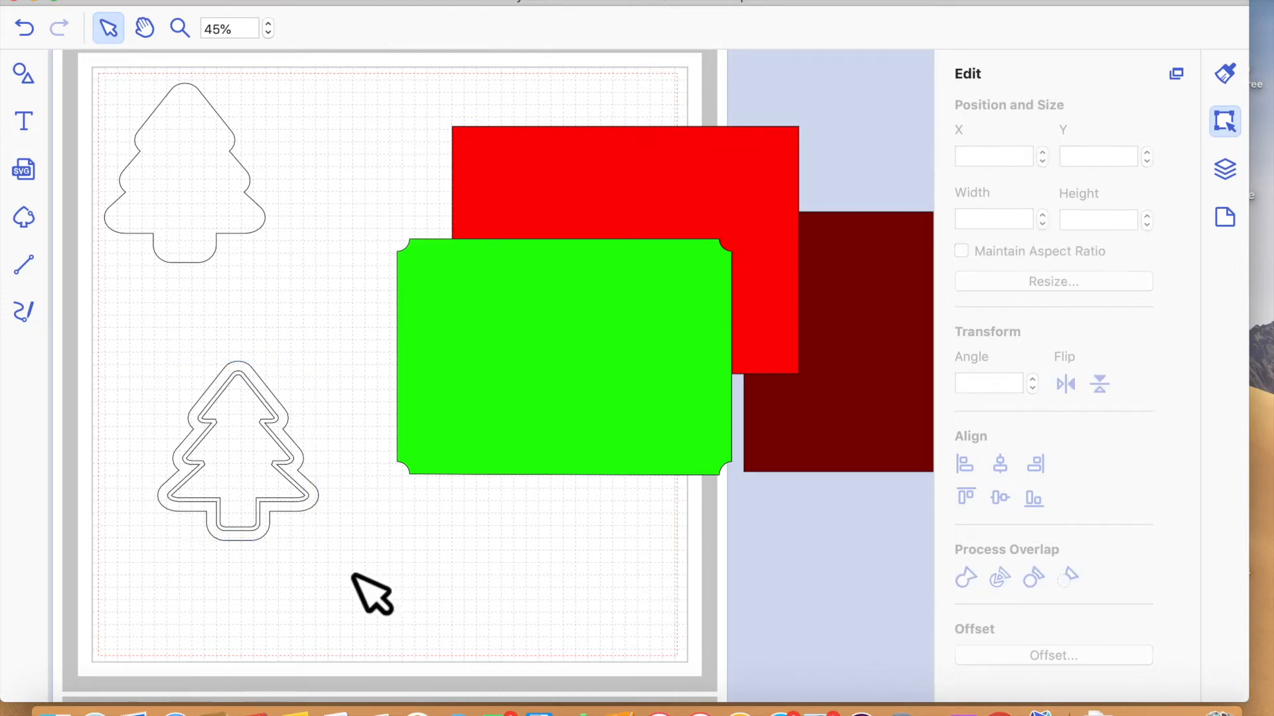
- Send the outermost outline of the lower tree to the back of the stacking order
left_click(295, 435)
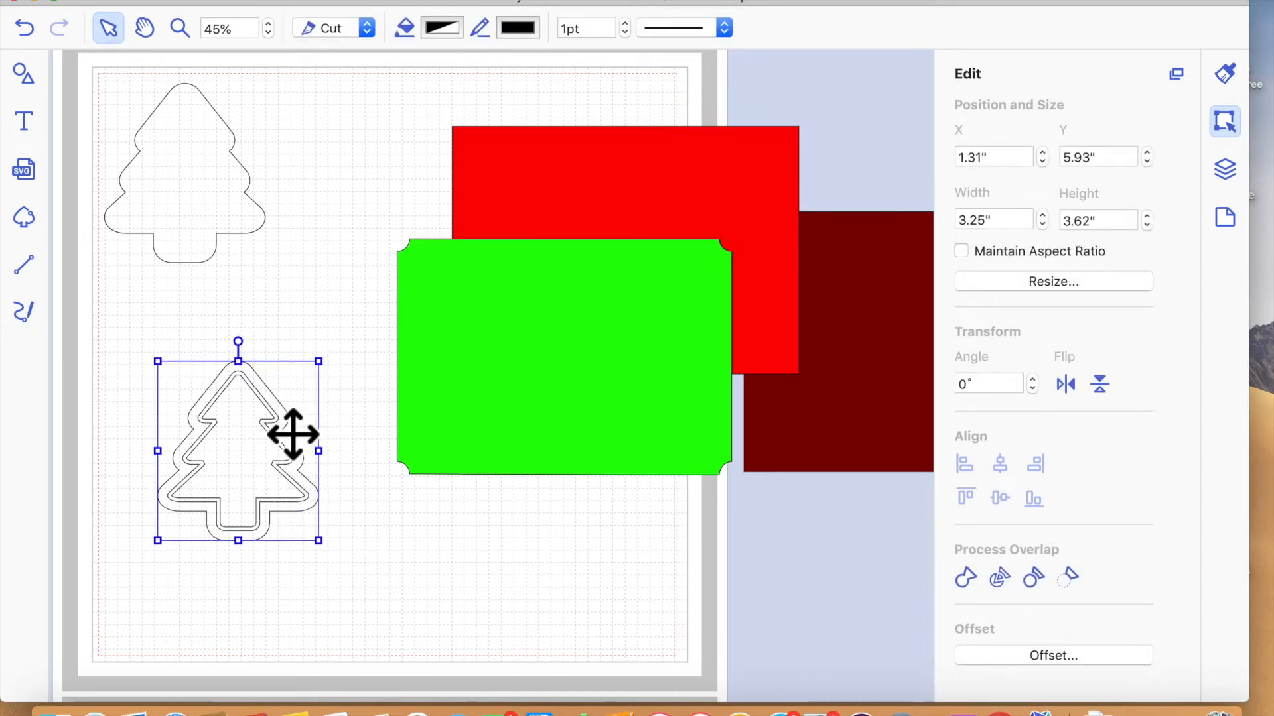
double_click(282, 477)
left_click(364, 515)
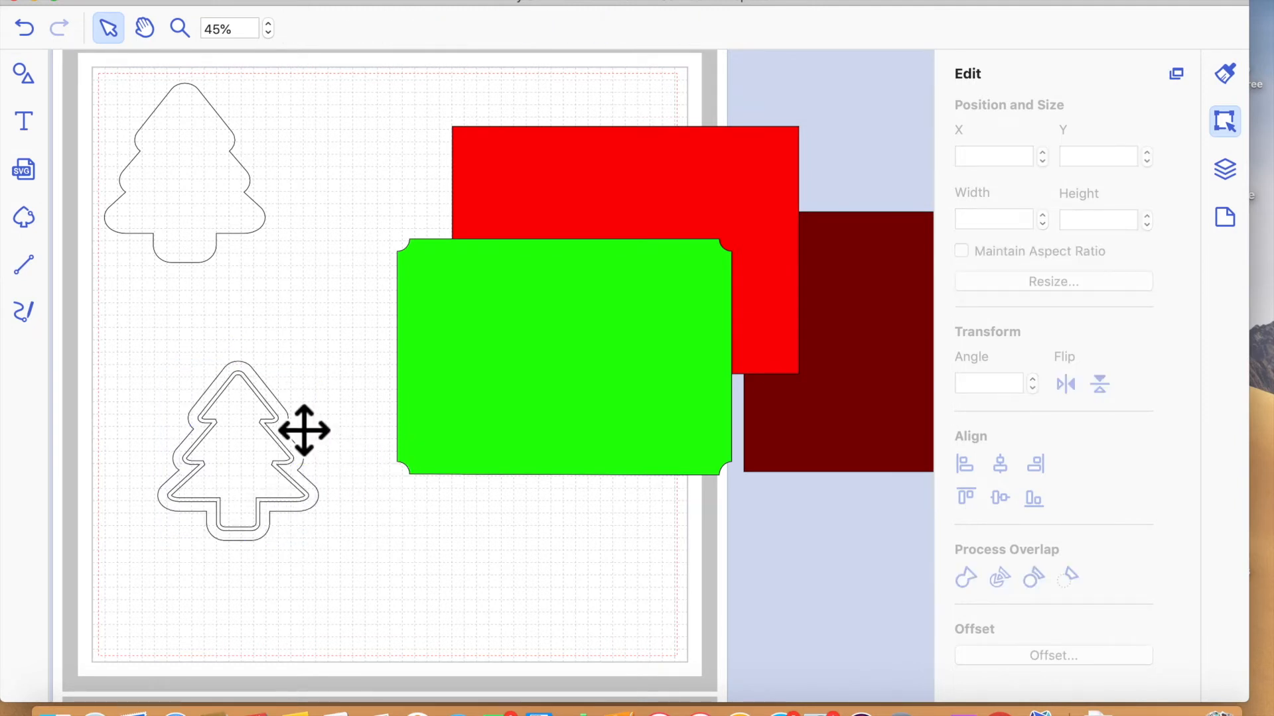
left_click(266, 432)
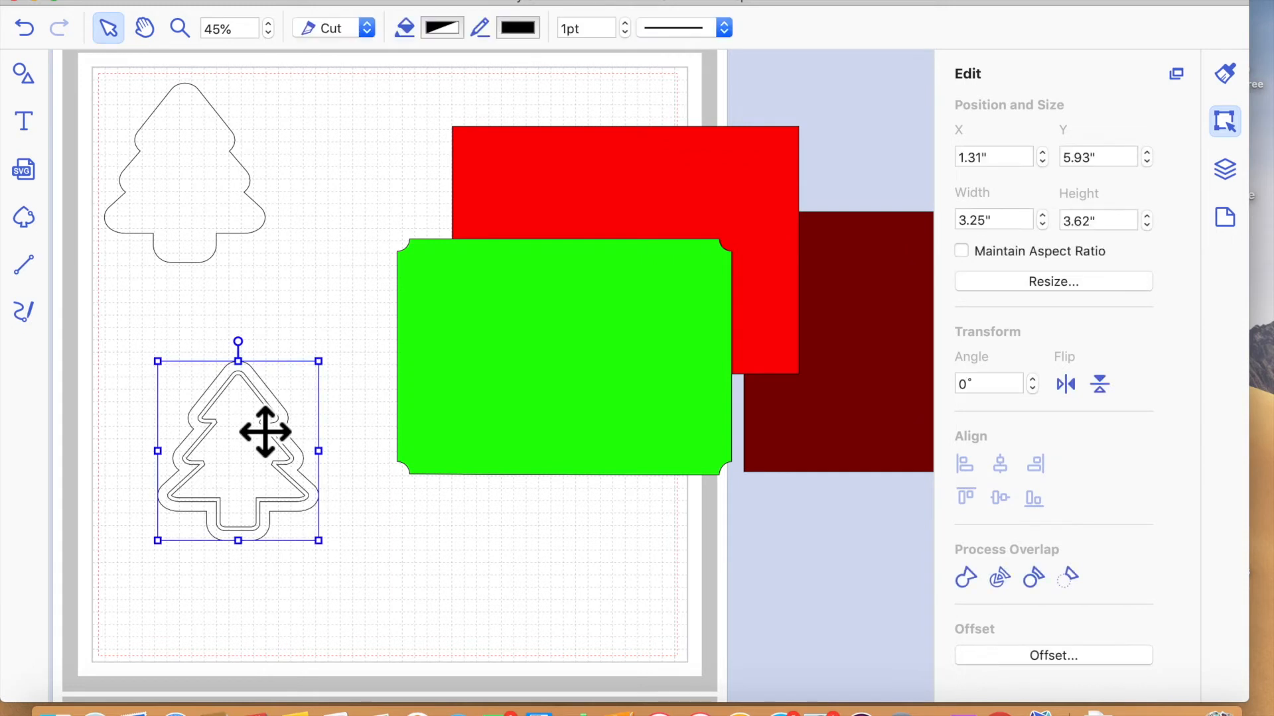
left_click(393, 561)
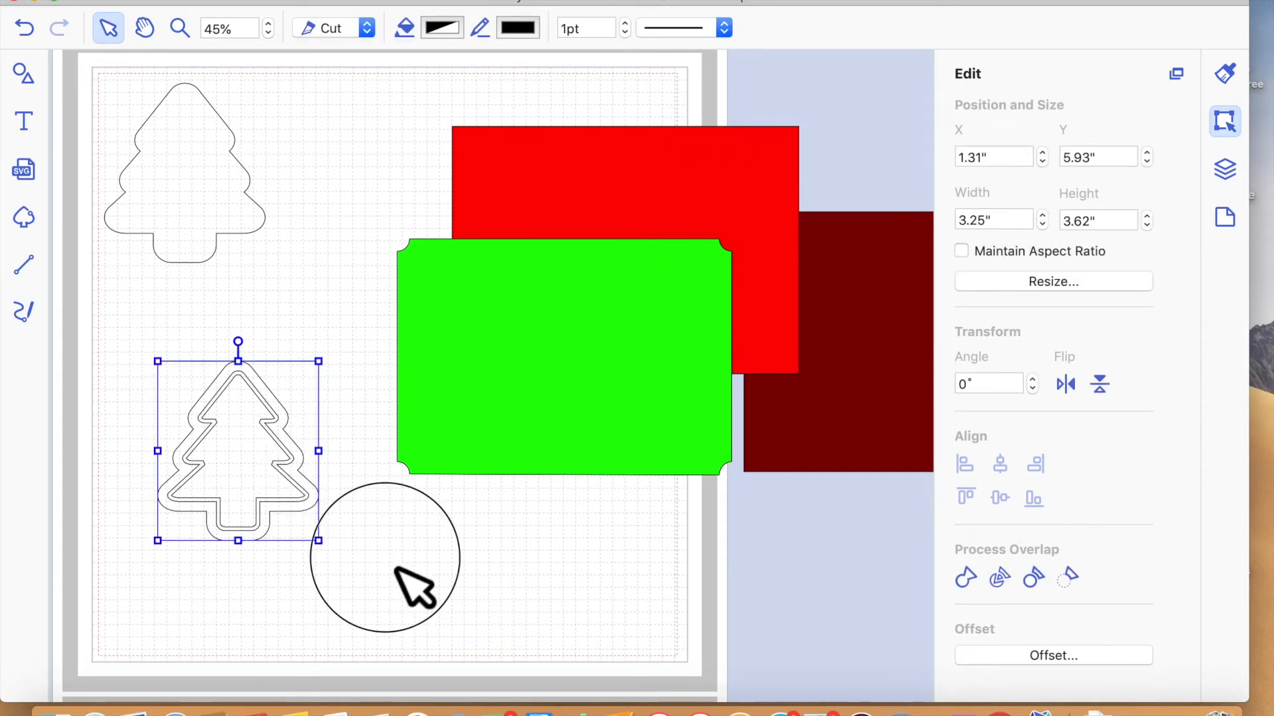
left_click(293, 429)
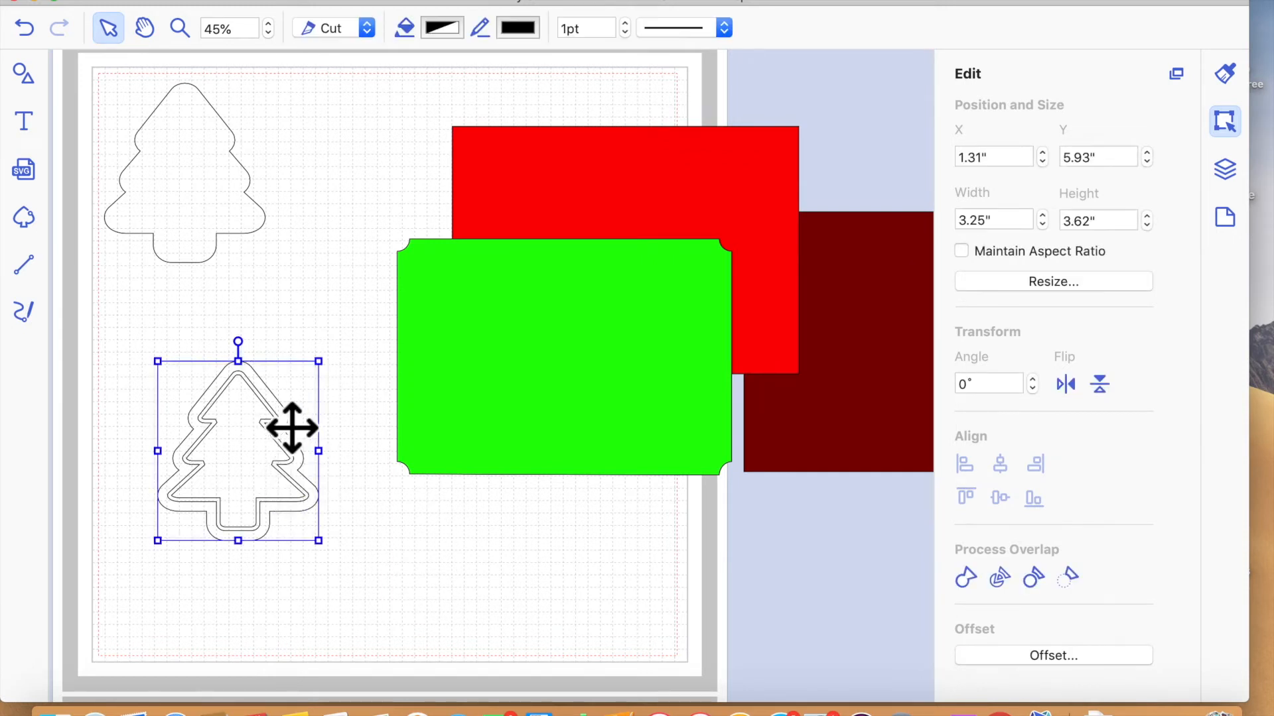
left_click(372, 1)
mouse_move(471, 192)
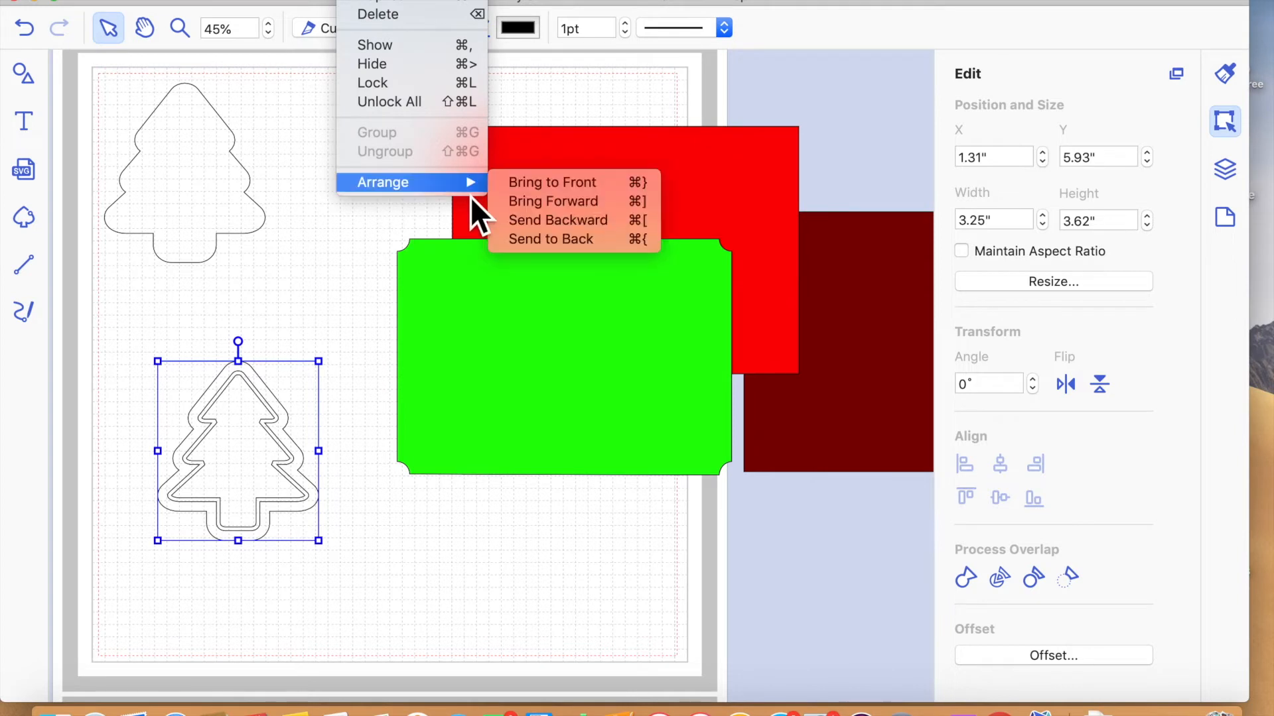
left_click(551, 240)
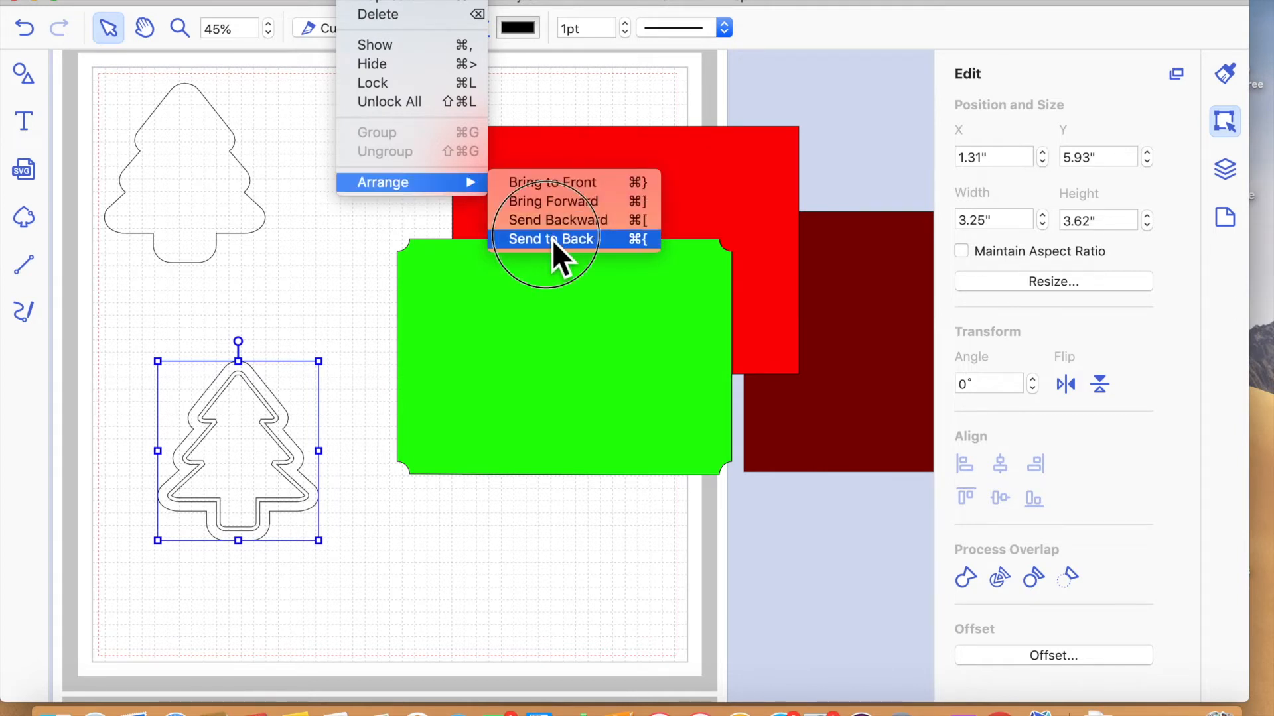
- Move the outermost and innermost tree outlines together to about X 3.17", Y 2.90", and place the middle outline on the green mat
left_click(470, 571)
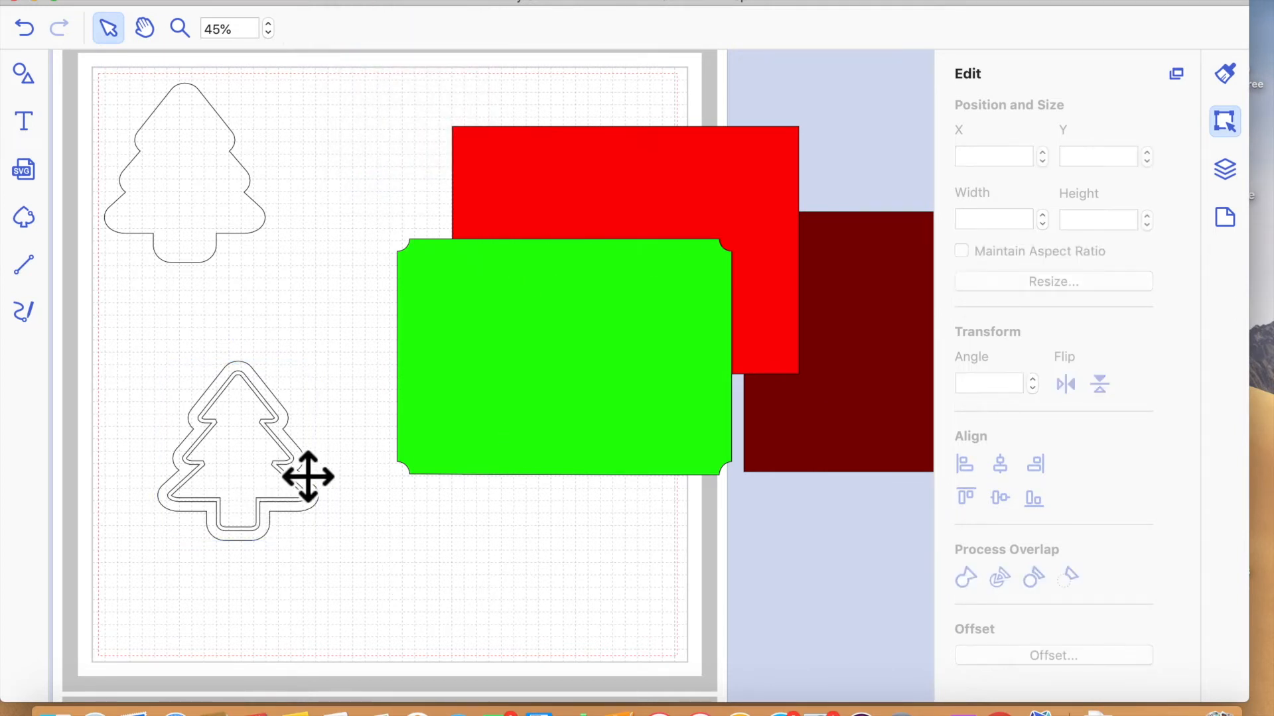
left_click(307, 476)
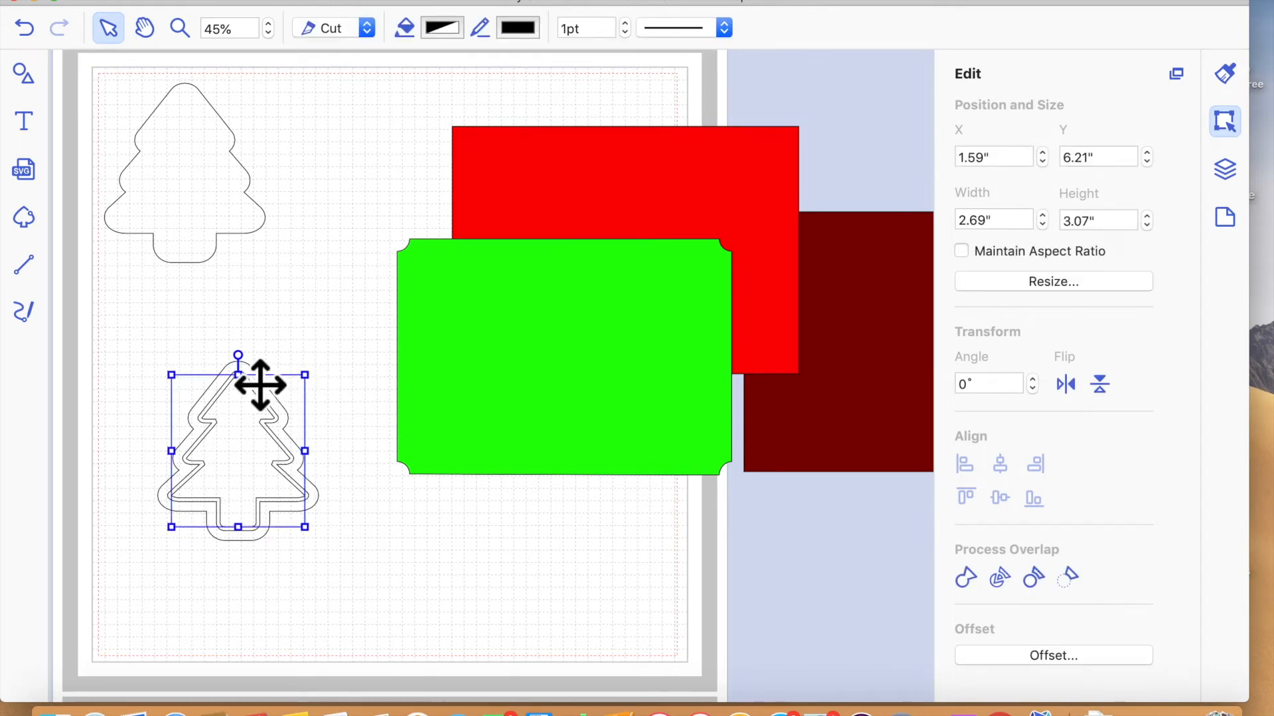
left_click(260, 385, "shift")
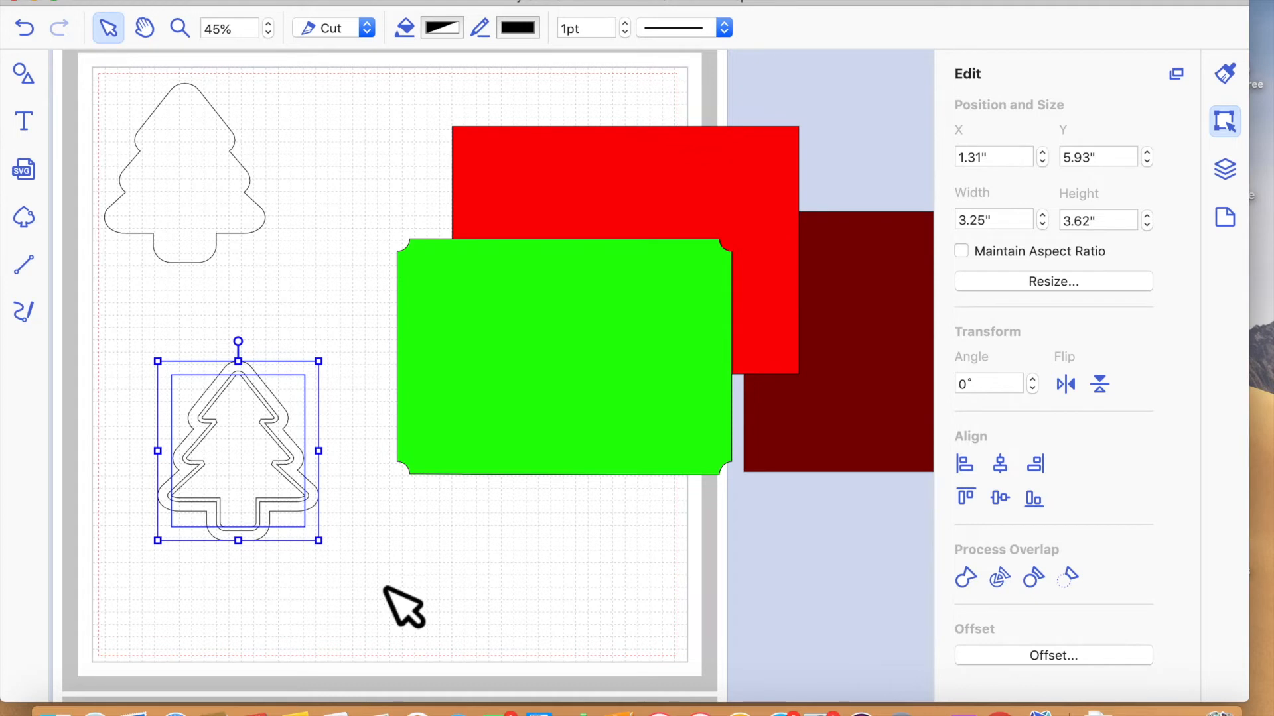
left_click_drag(276, 395, 366, 228)
left_click_drag(276, 475, 510, 386)
left_click_drag(300, 165, 356, 256)
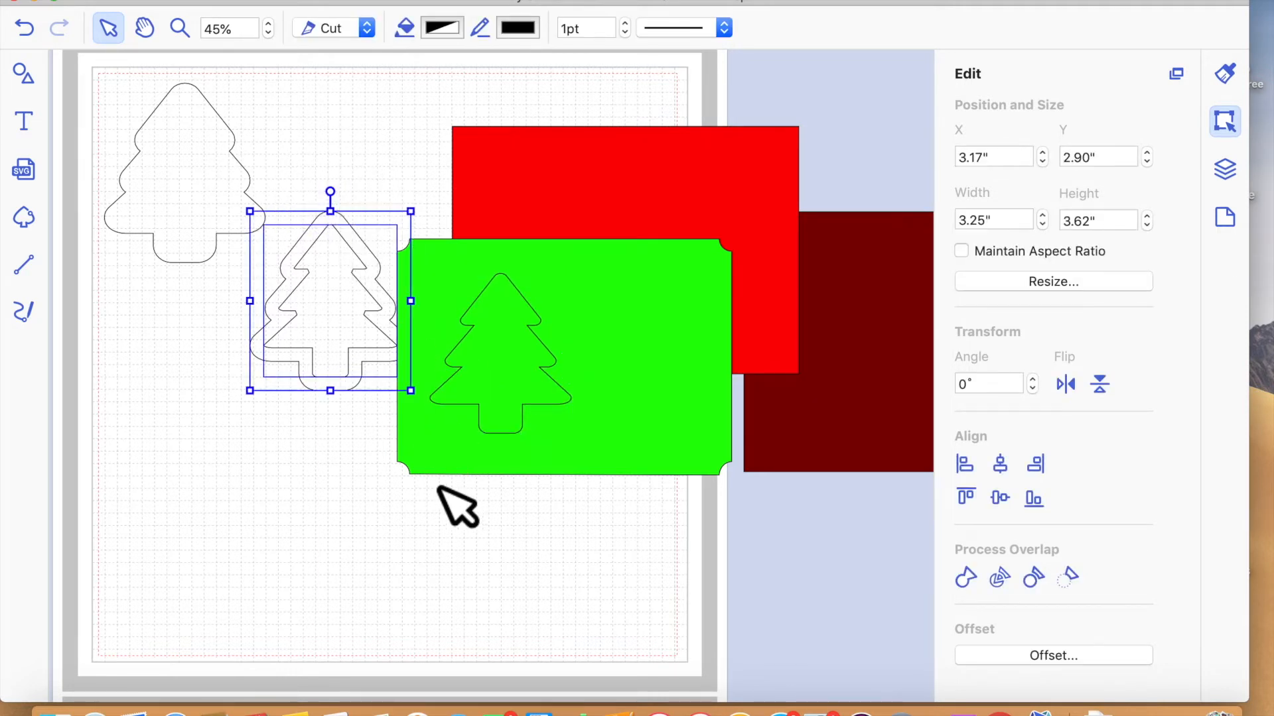
- Subtract the inner tree outline from the outer one and fill the resulting tree frame with Asparagus
left_click(1070, 580)
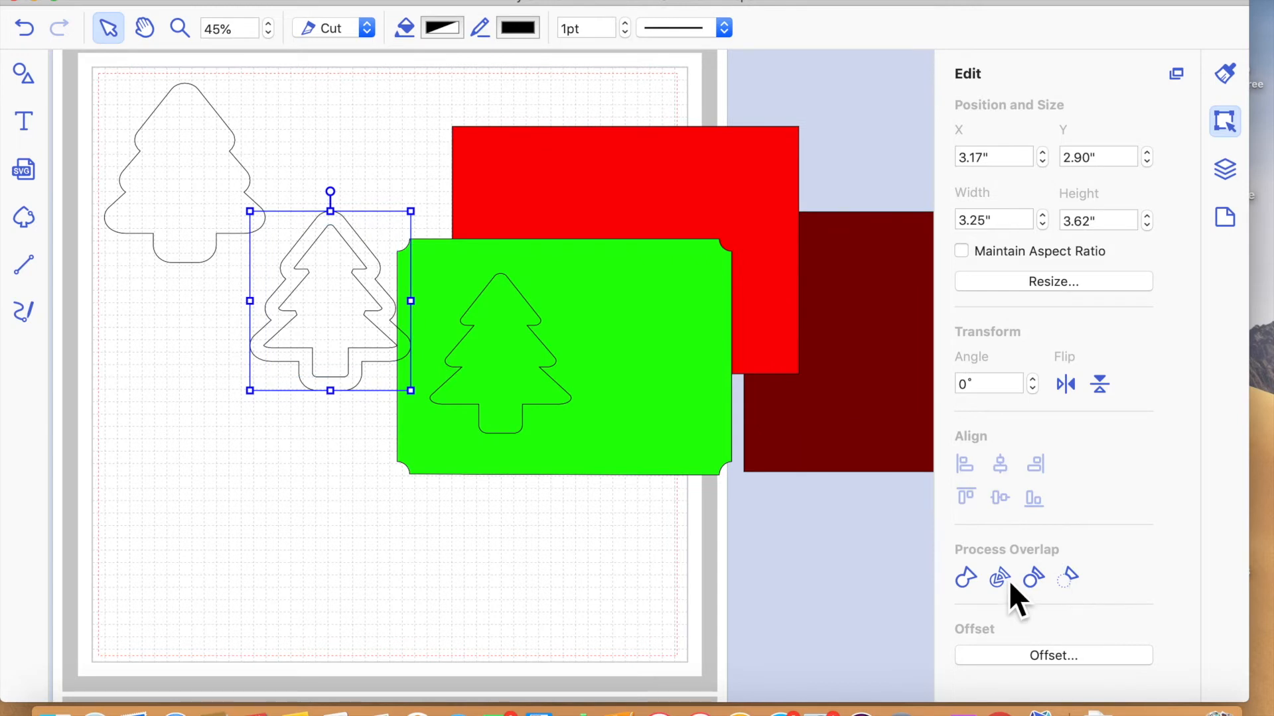
left_click_drag(334, 453, 247, 566)
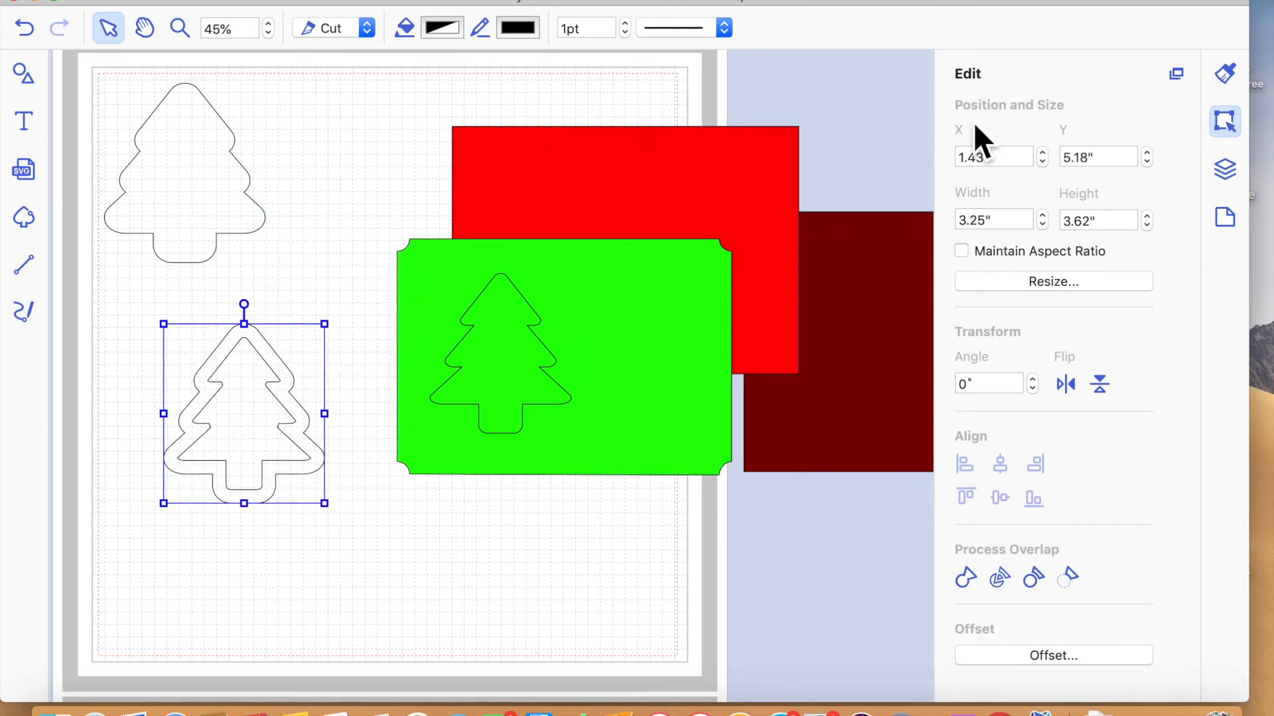
left_click(1231, 77)
left_click(1001, 239)
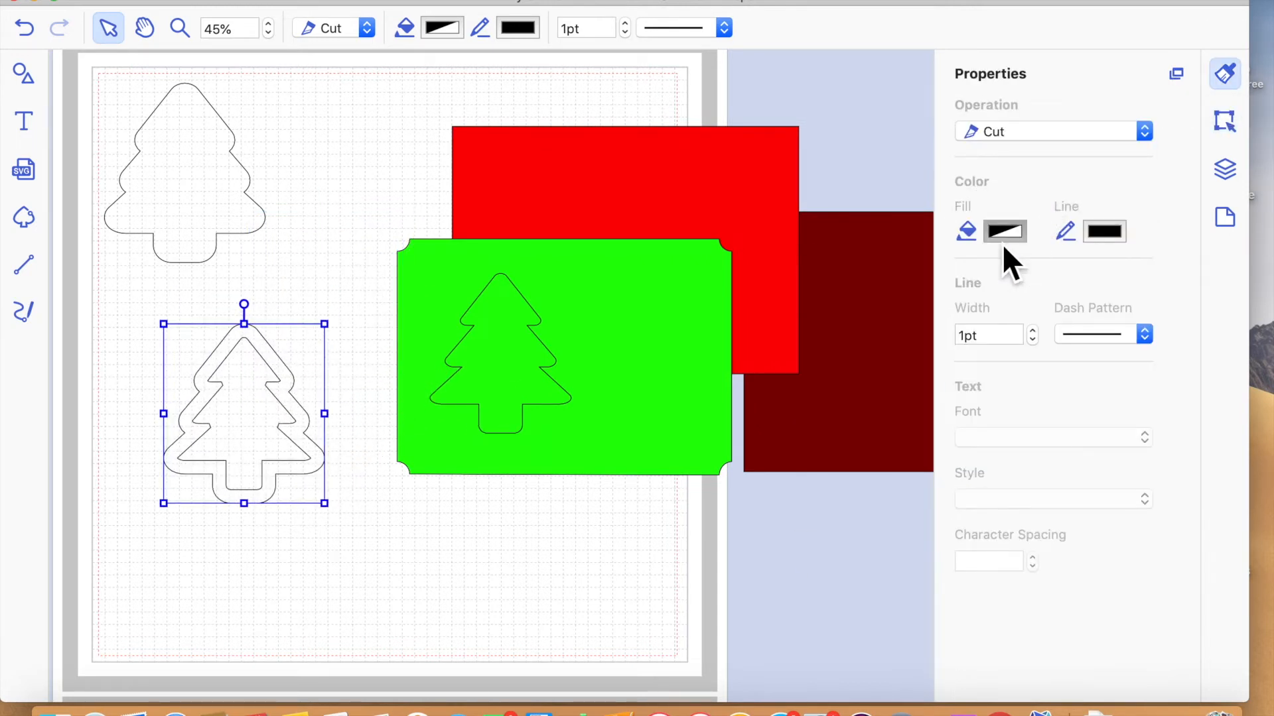
left_click(963, 273)
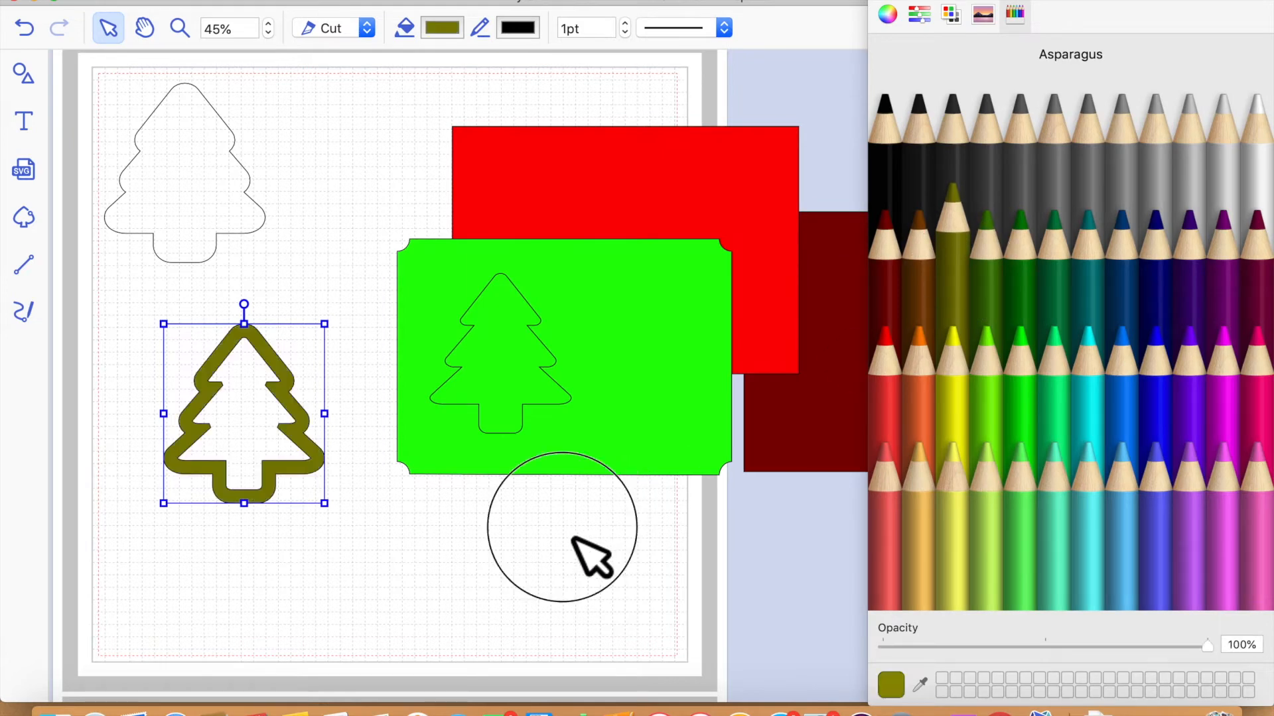
left_click(591, 556)
- Try the Asparagus frame around the tree outline on the green mat, and move it back off the mat
left_click(286, 417)
left_click(301, 404)
left_click_drag(323, 426, 361, 495)
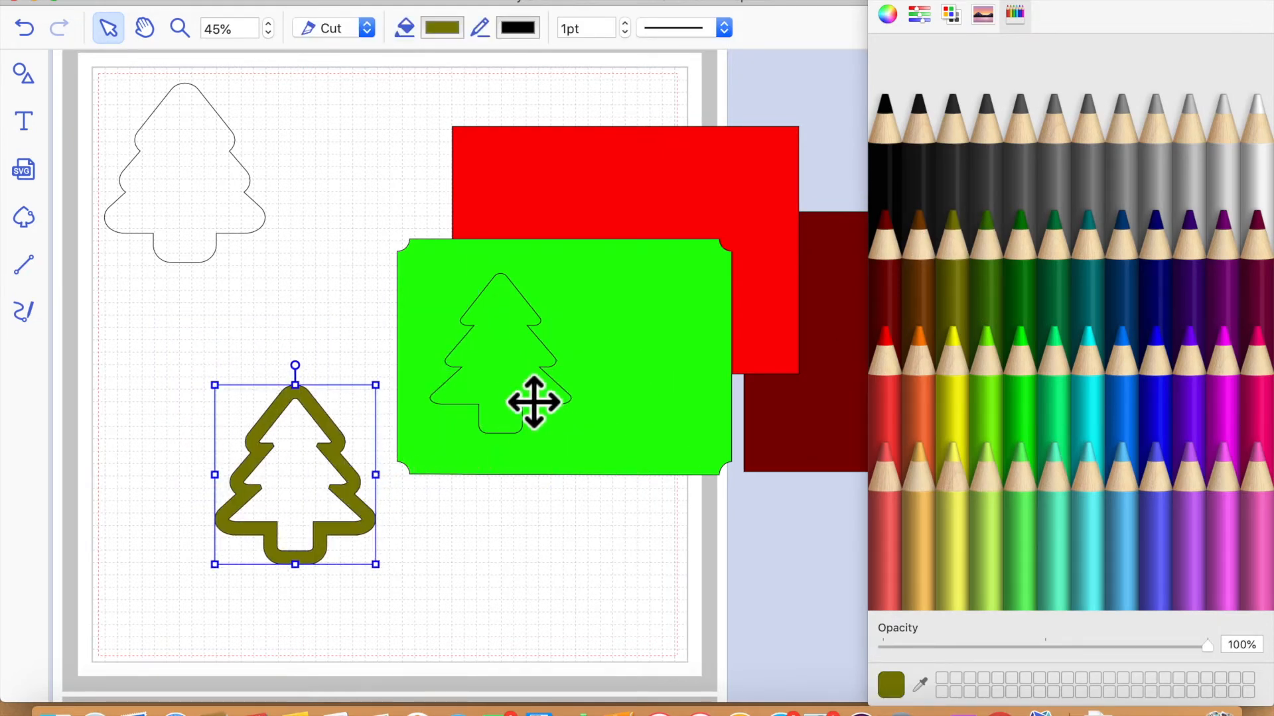
left_click_drag(372, 500, 578, 377)
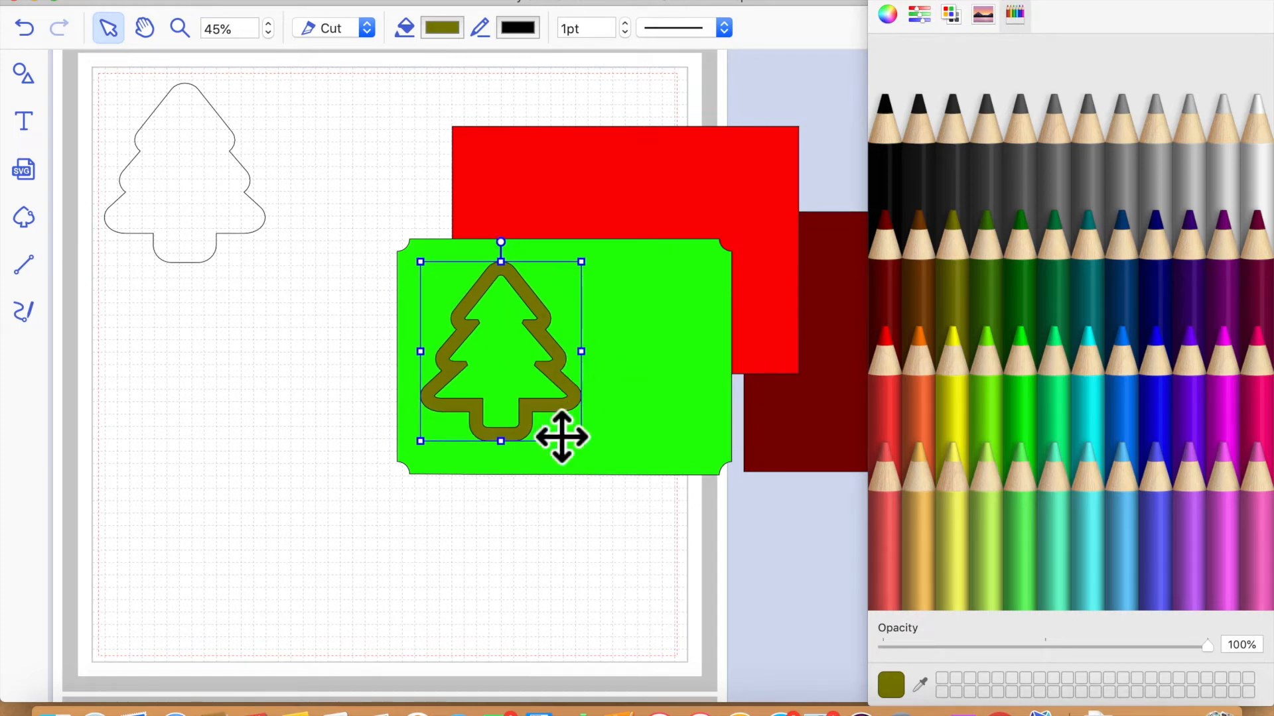
left_click(515, 596)
left_click_drag(574, 418, 369, 423)
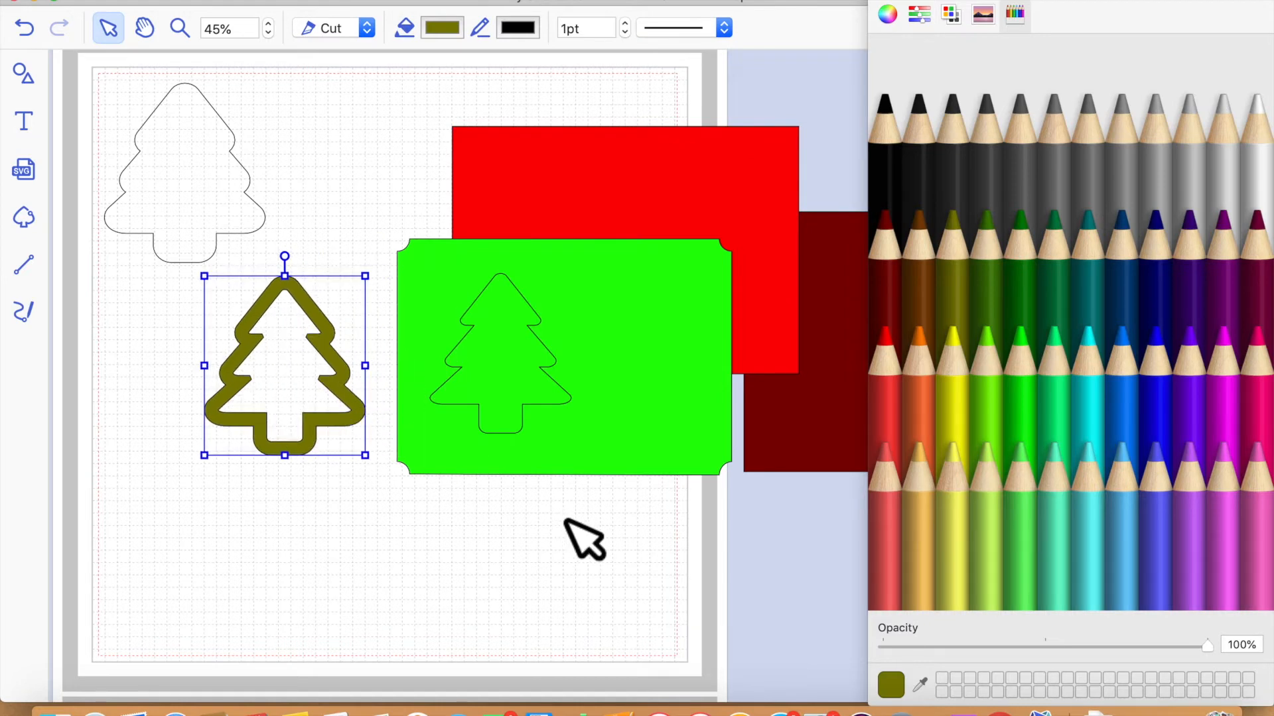
- Close the color picker and move the bright red rectangle clear of the mat, over the dark red one
left_click(541, 403)
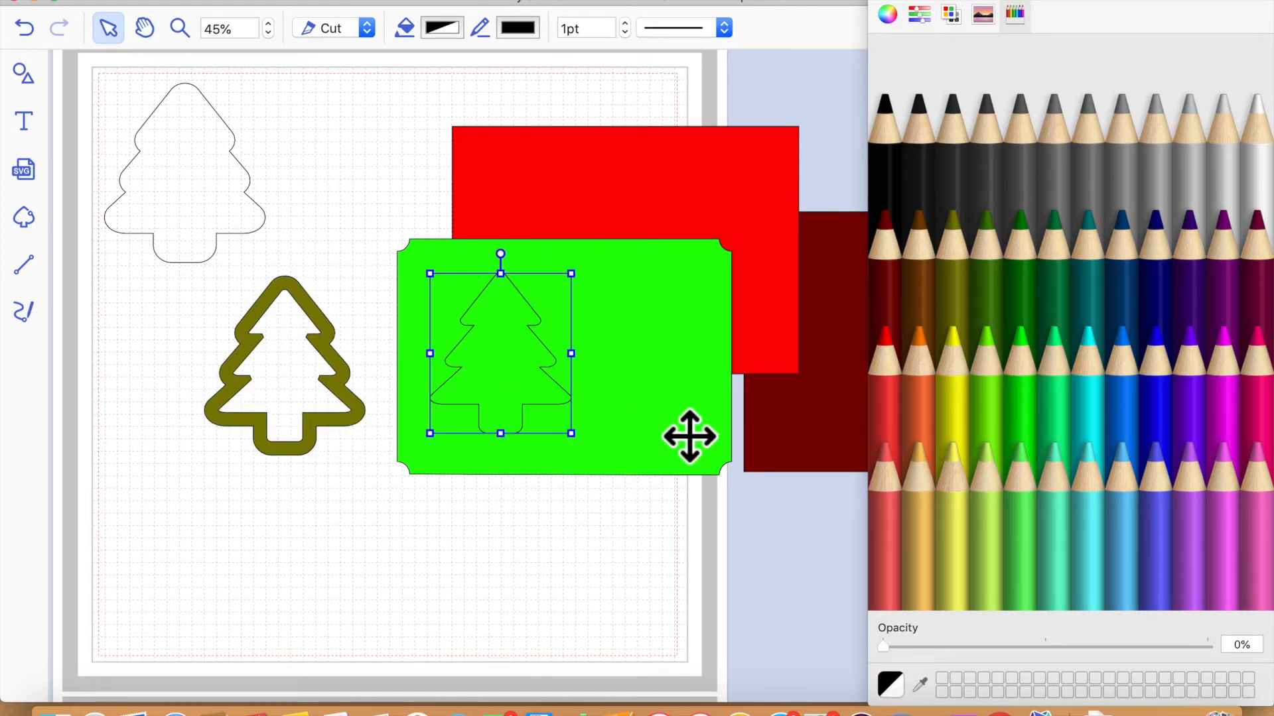
left_click(902, 298)
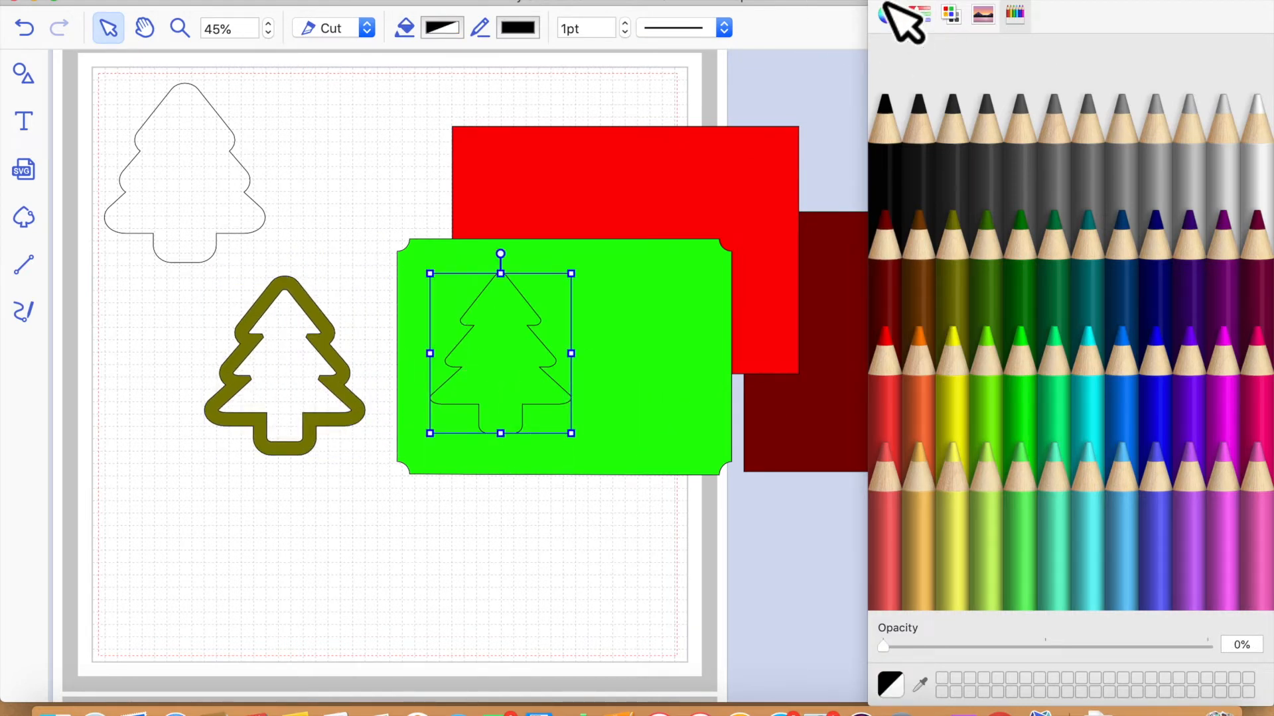
left_click(886, 5)
mouse_move(707, 217)
left_mouse_down()
mouse_move(991, 237)
mouse_move(1037, 269)
left_mouse_up()
- Align the tree outline vertically to the middle of the green mat
left_click(520, 358)
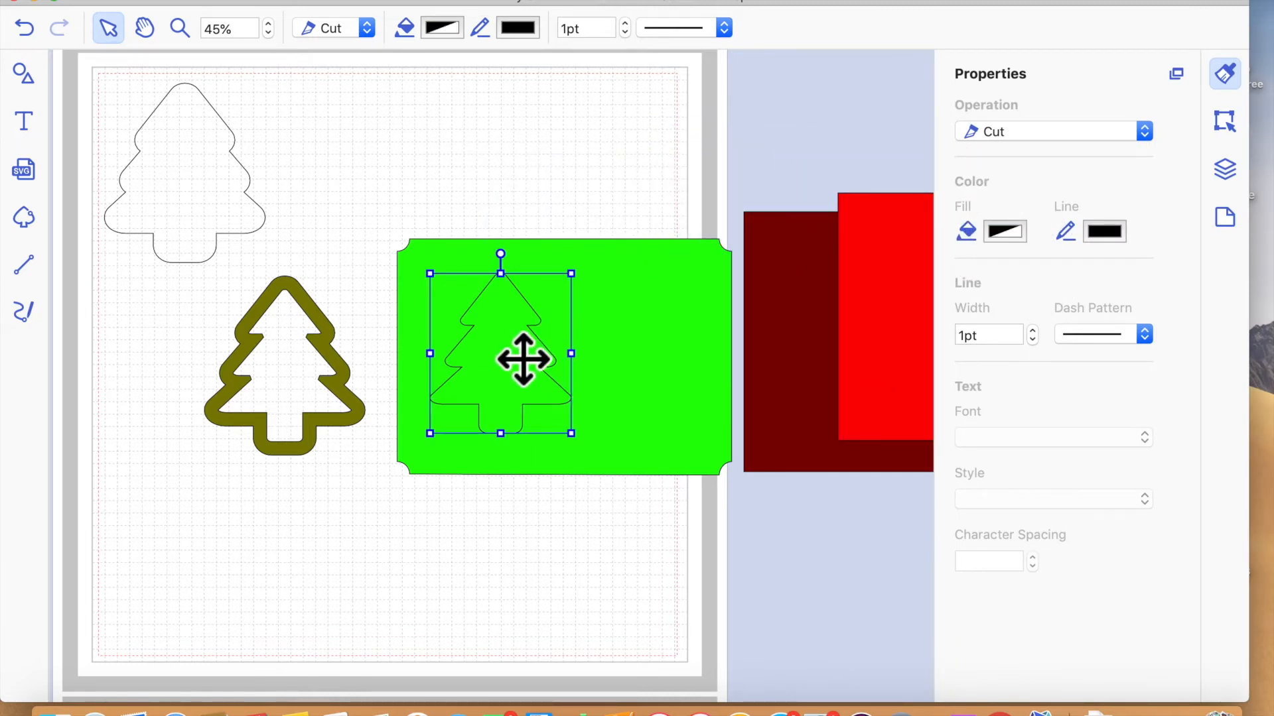
left_click(679, 357)
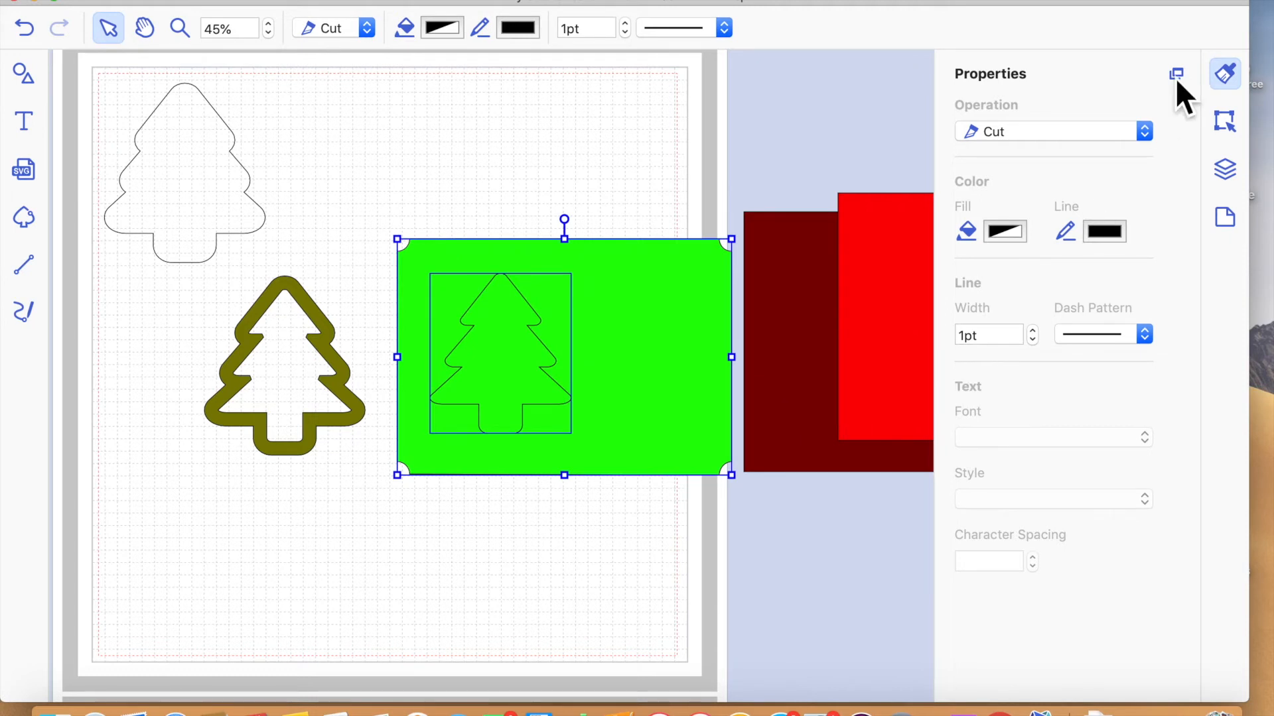
left_click(1225, 122)
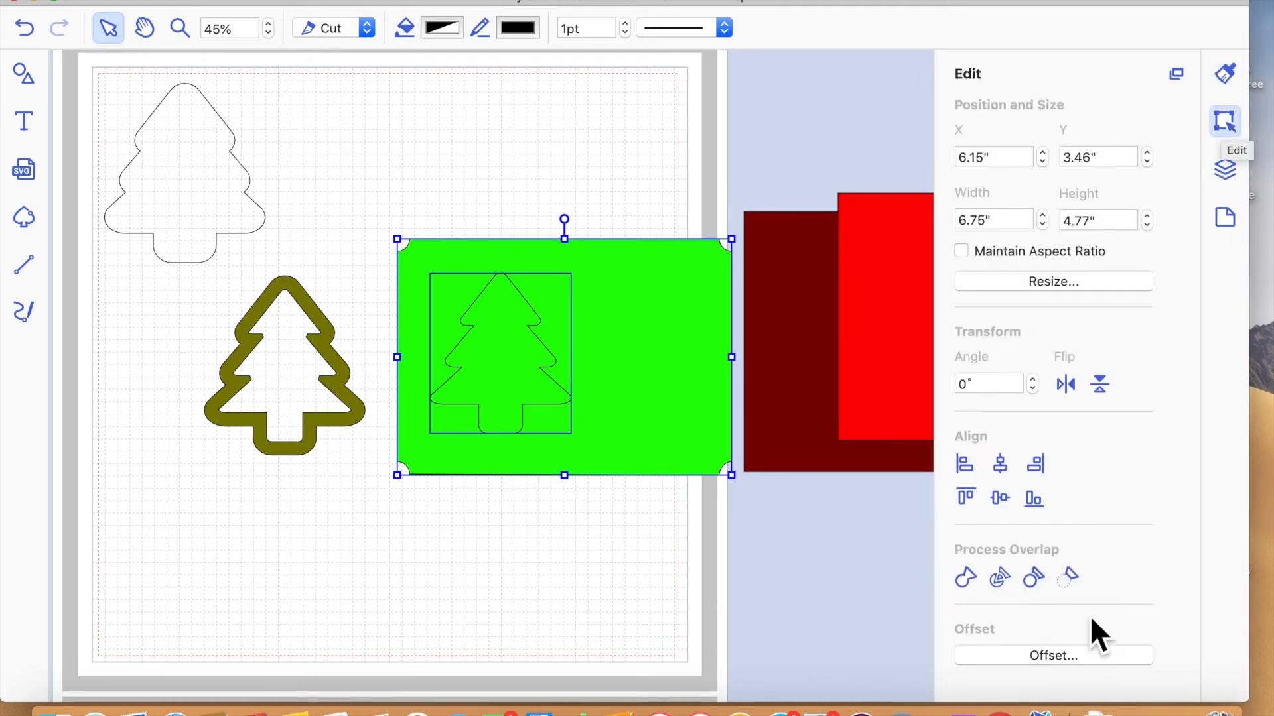
left_click(1002, 499)
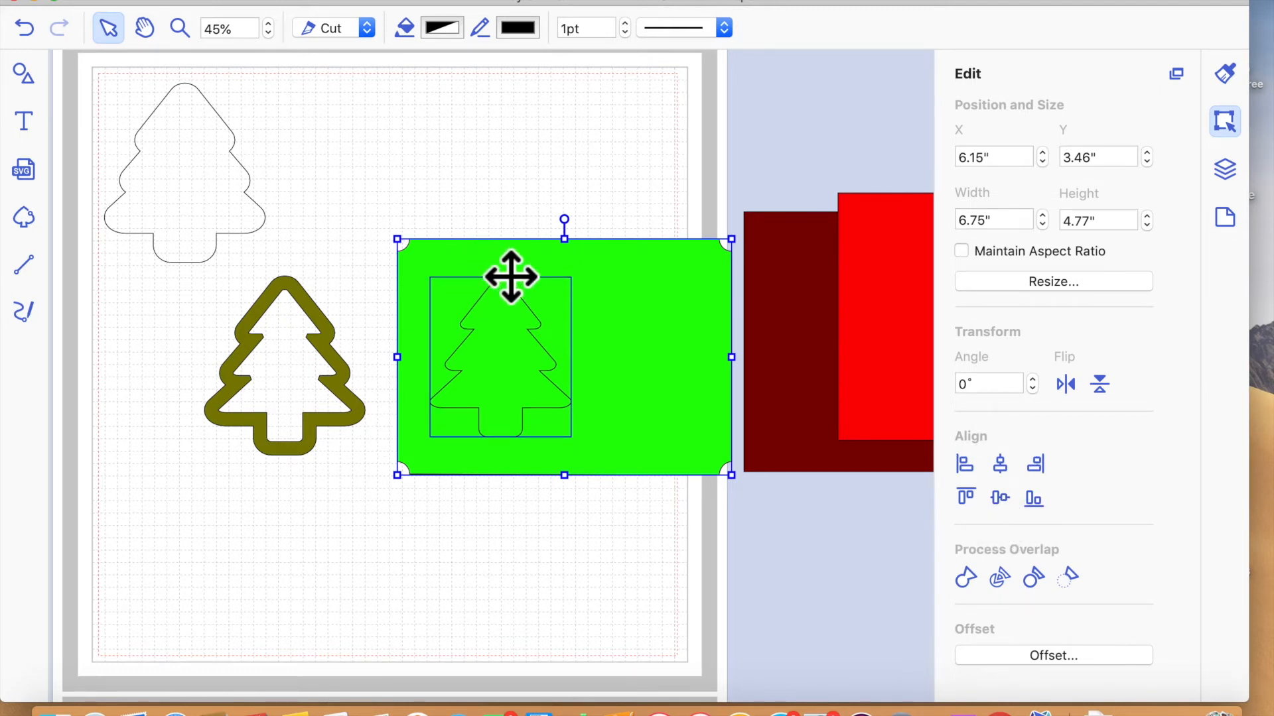
left_click(530, 627)
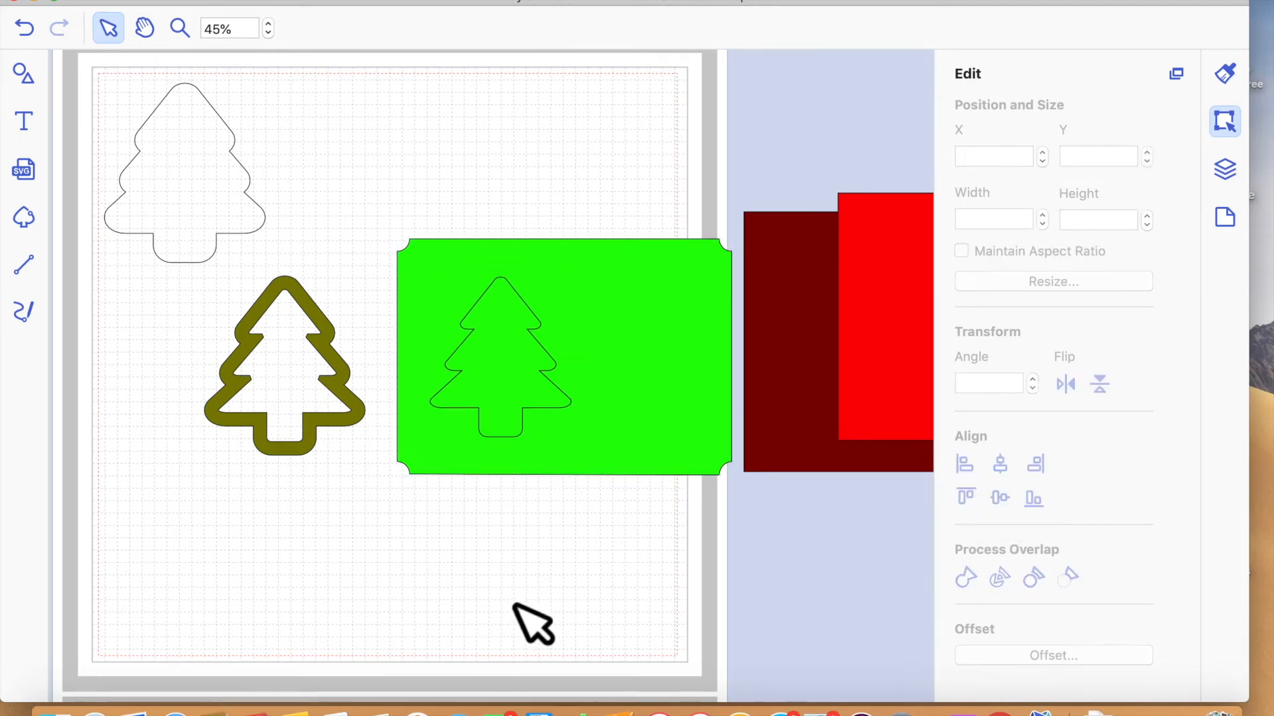
- Cut the tree outline out of the green mat by removing the overlap
left_click(542, 416)
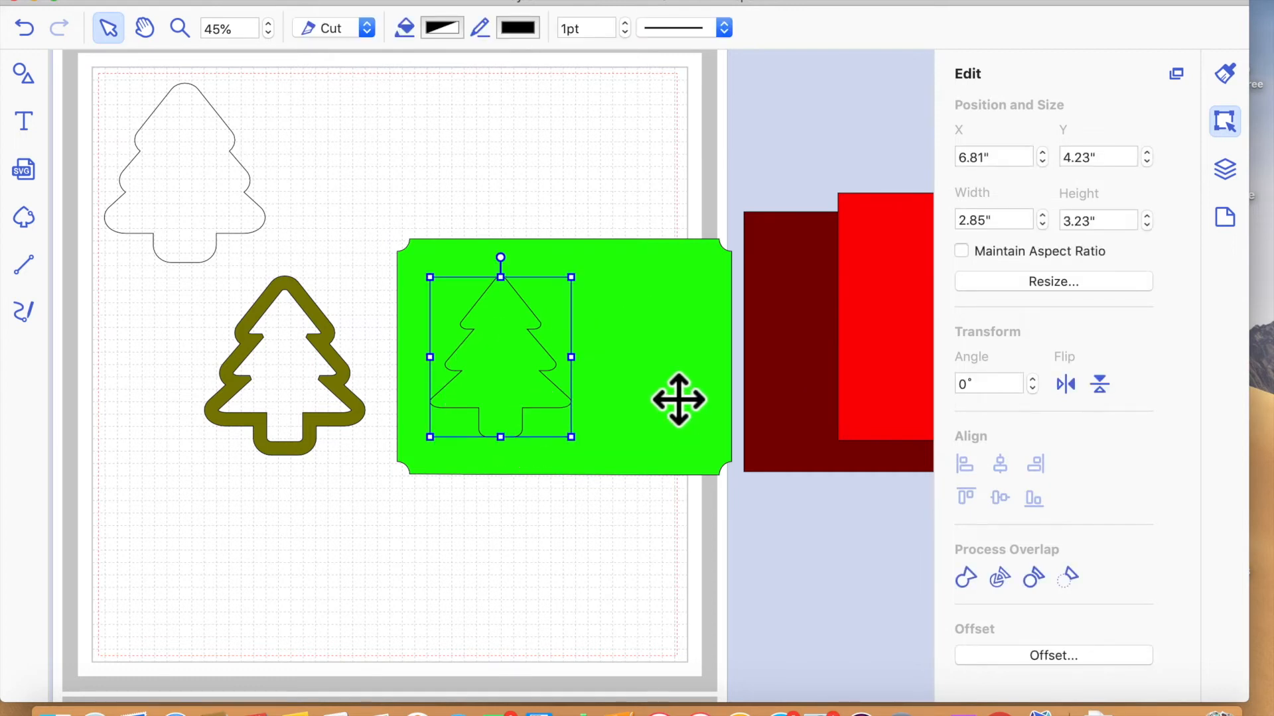
left_click(677, 398)
left_click(1069, 583)
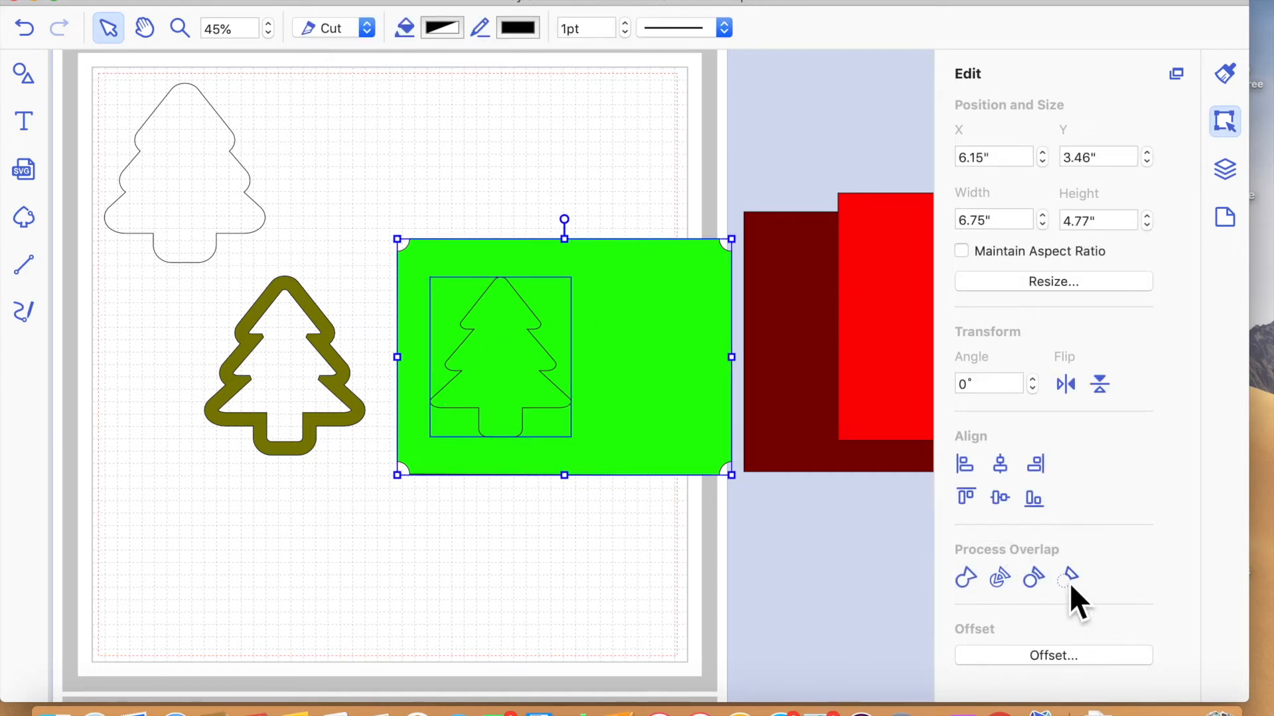
left_click(517, 653)
- Bring the Asparagus tree frame to the front of the stacking order
left_click_drag(319, 326, 314, 294)
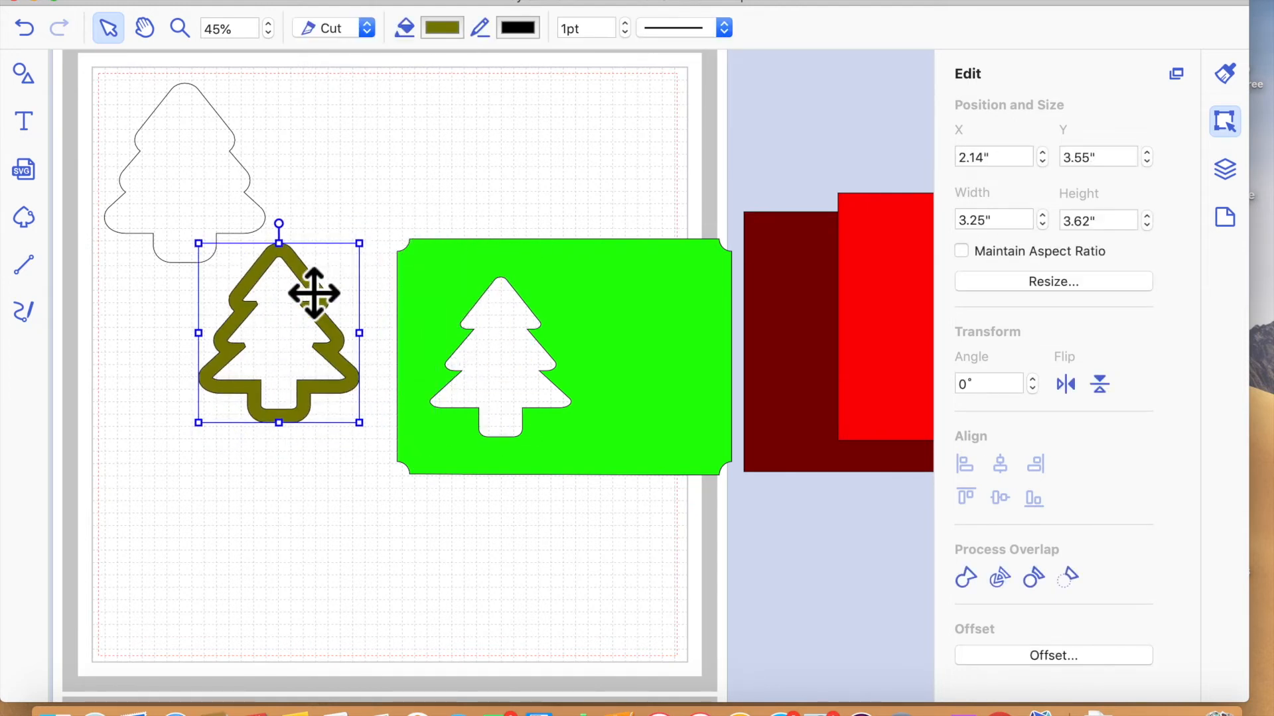
right_click(296, 272)
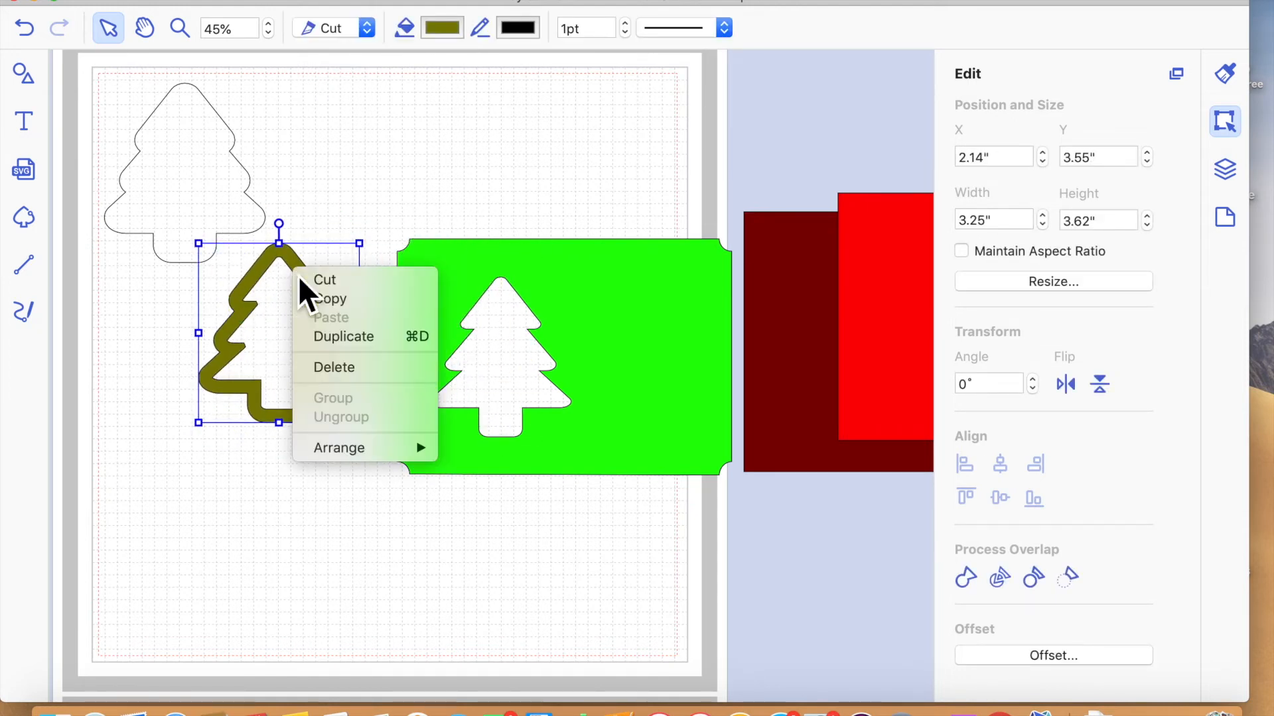
mouse_move(418, 449)
left_click(470, 448)
- Move the green mat to about X 4.84", Y 1.47" and fit the frame around its tree opening at about X 5.38", Y 2.05"
left_click_drag(309, 282, 284, 275)
left_click_drag(545, 318, 520, 207)
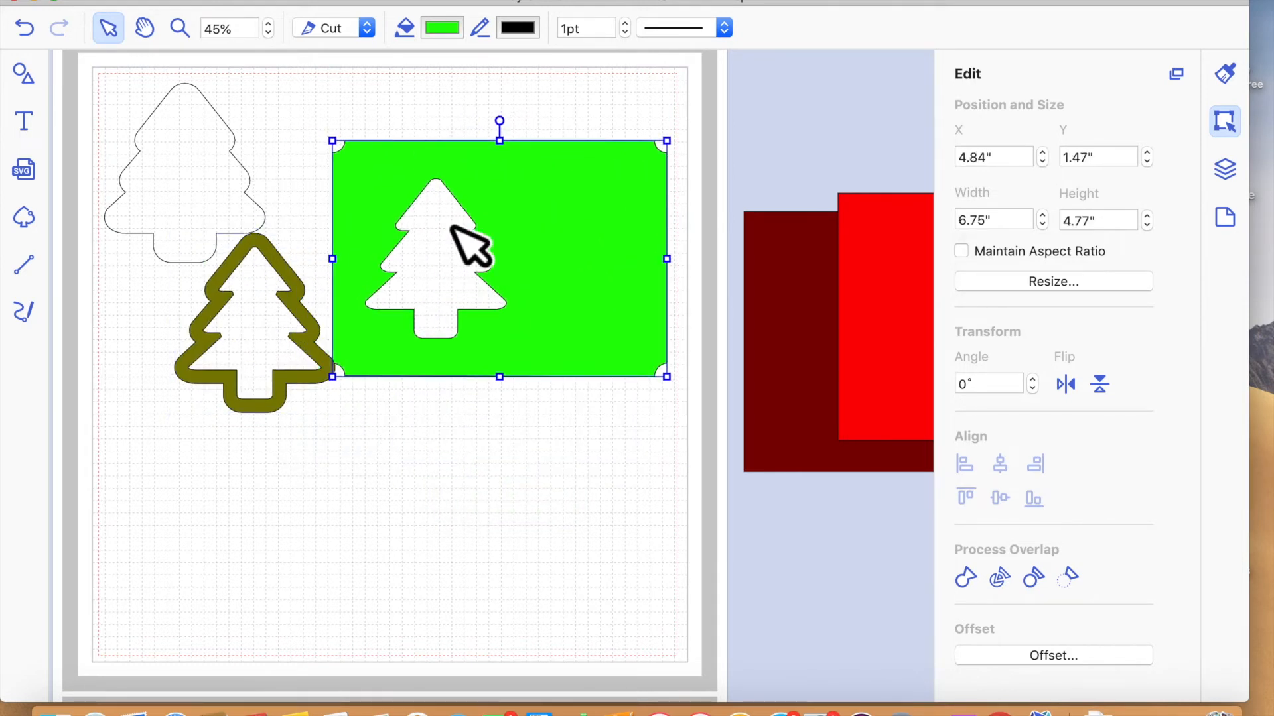
left_click_drag(299, 285, 489, 222)
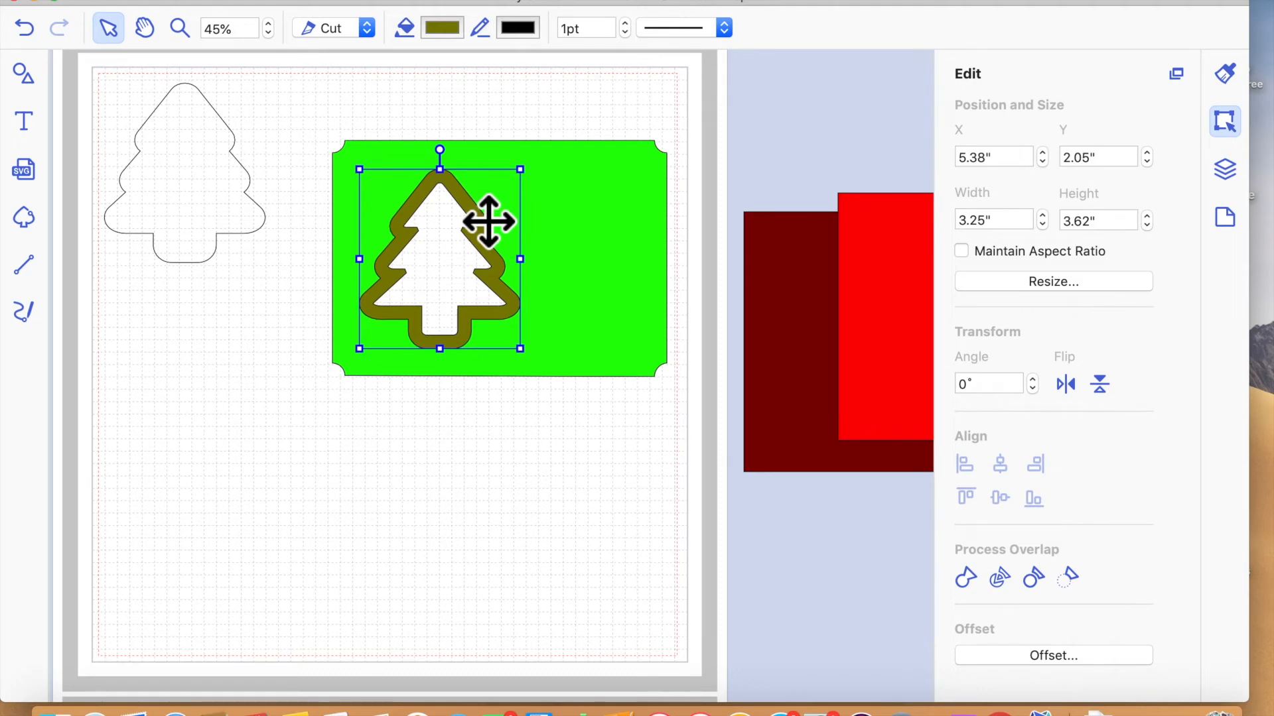
left_click(488, 475)
- Fill the remaining unfilled tree shape with Mercury and place it behind the mat's tree opening
left_click(203, 191)
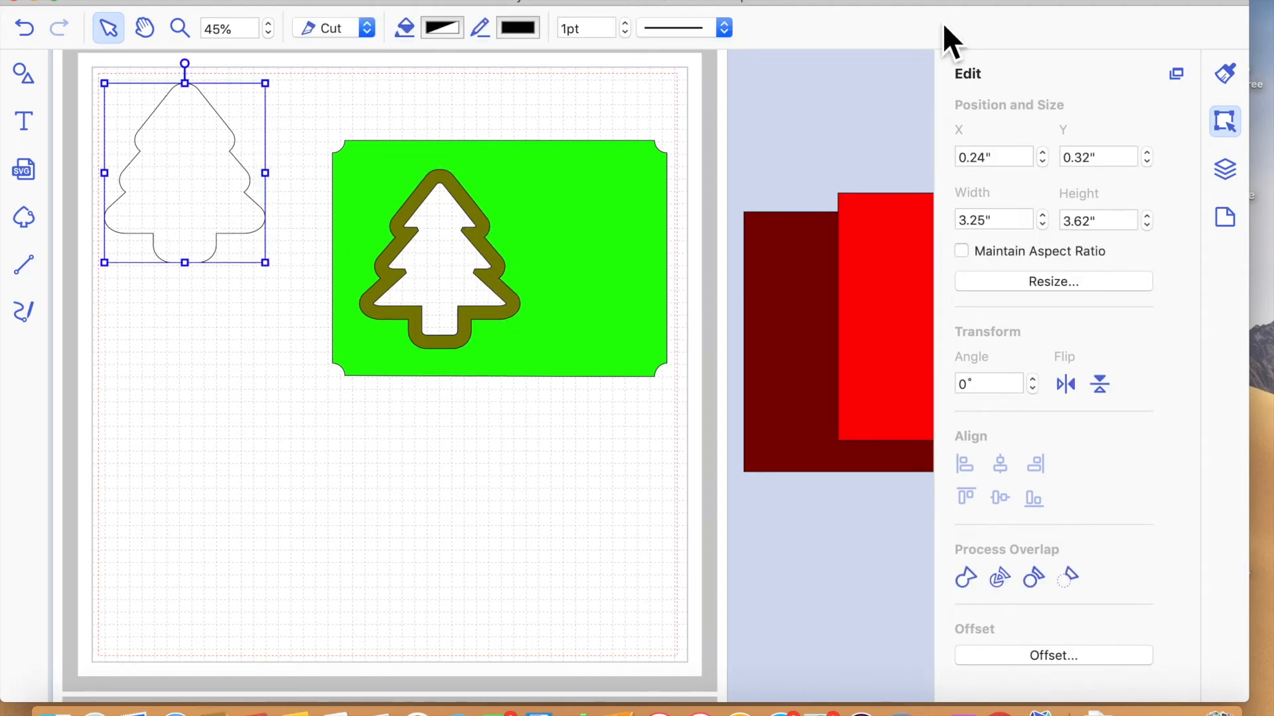
left_click(1225, 73)
left_click(1005, 231)
left_click(1226, 199)
left_click(1238, 194)
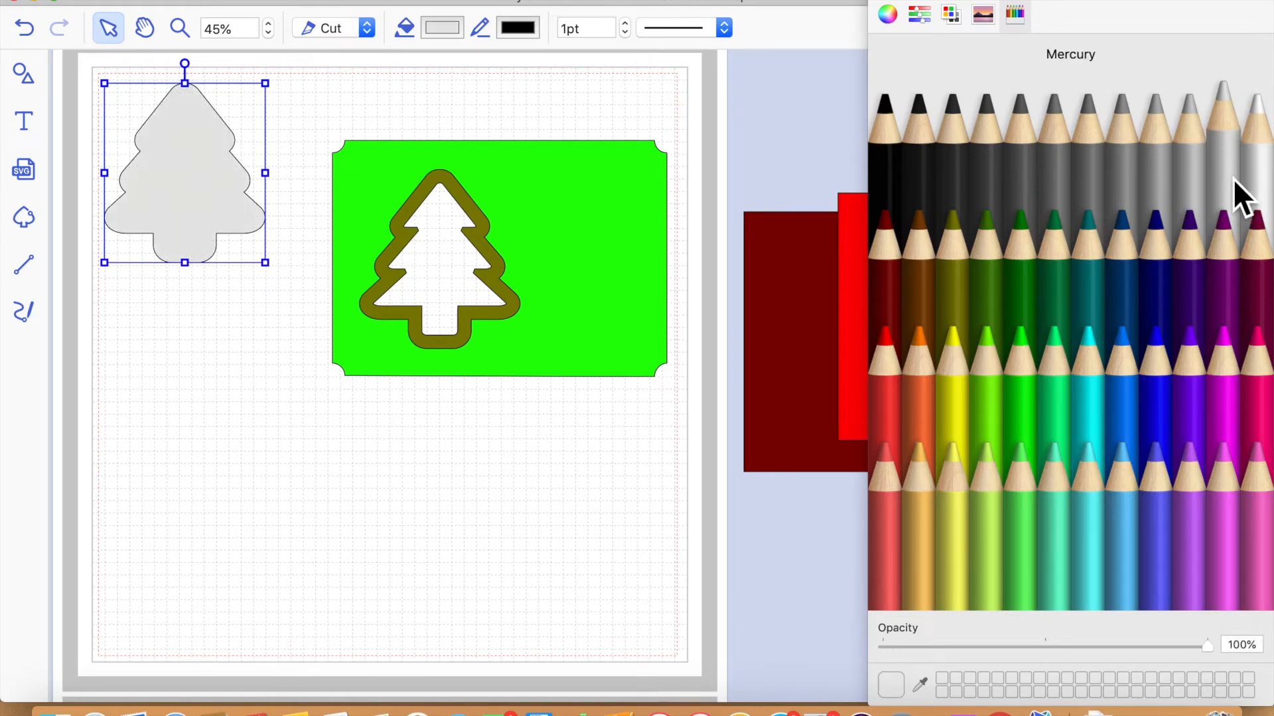
left_click_drag(213, 188, 473, 281)
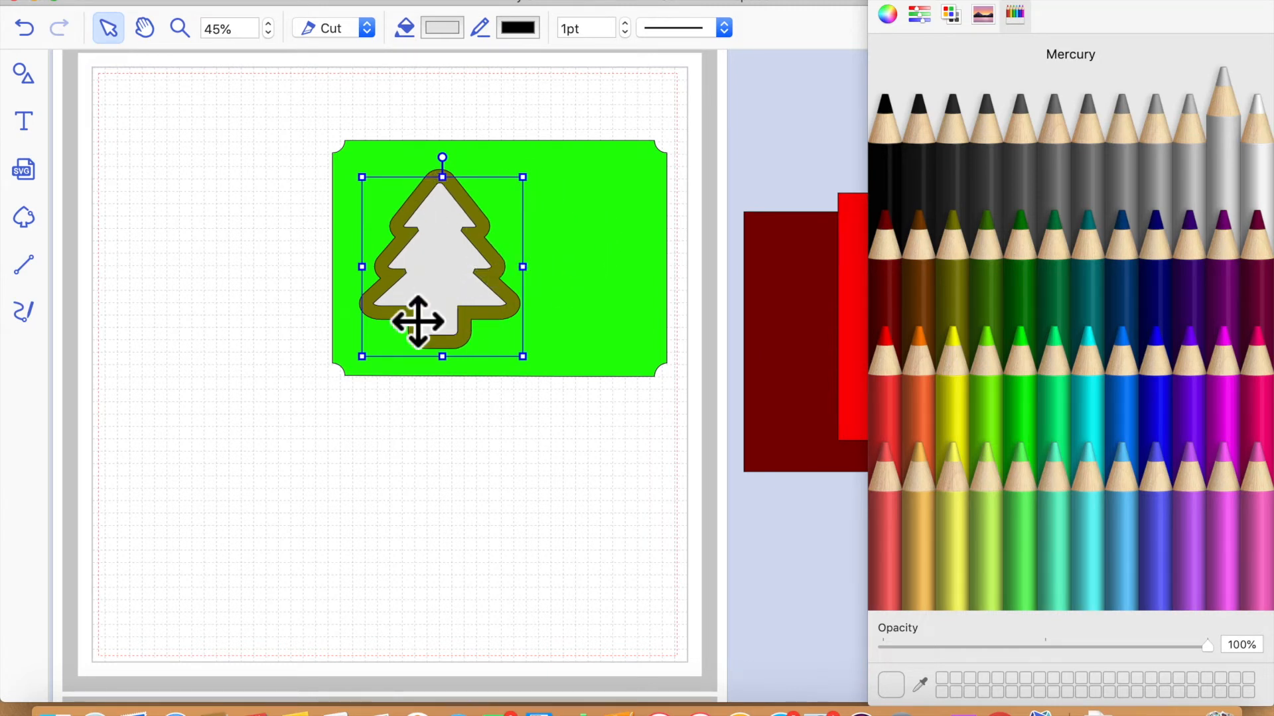
- Move the bright red rectangle onto the lower part of the cutting area, below the green mat
left_click_drag(883, 324, 396, 503)
left_click_drag(671, 479, 395, 478)
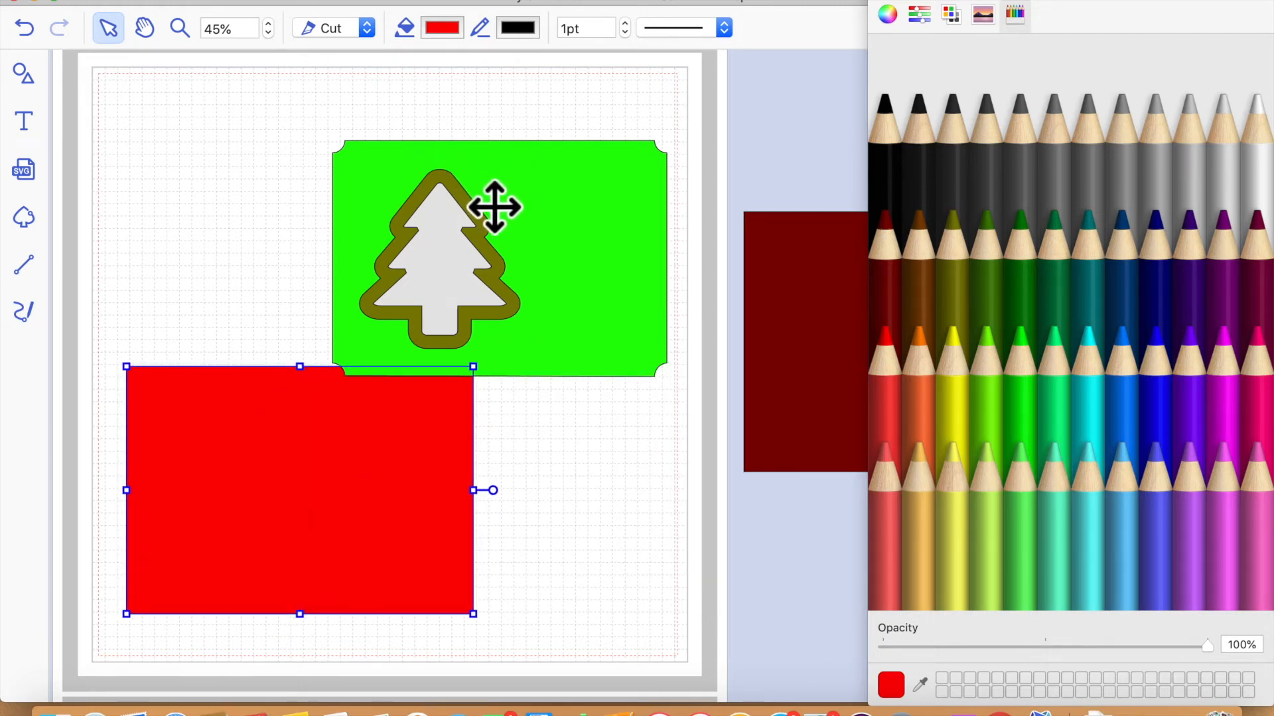
left_click(591, 204)
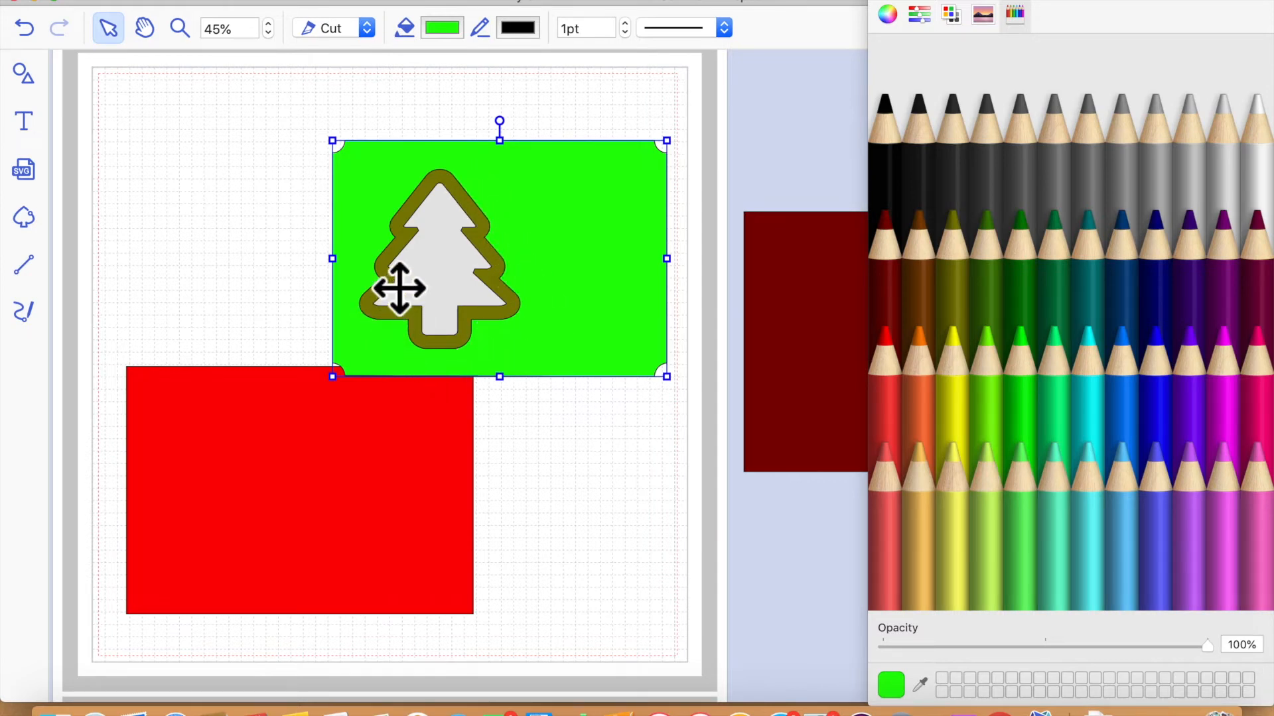
left_click_drag(447, 187, 483, 209)
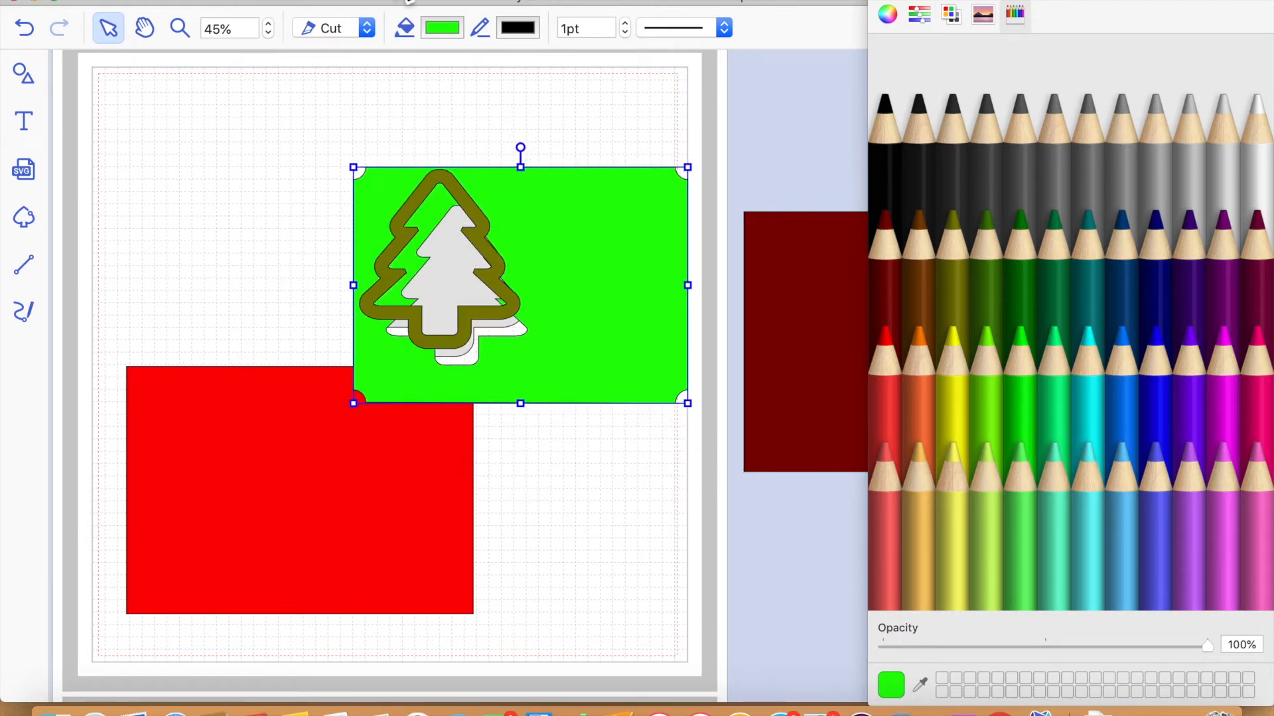
left_click(26, 28)
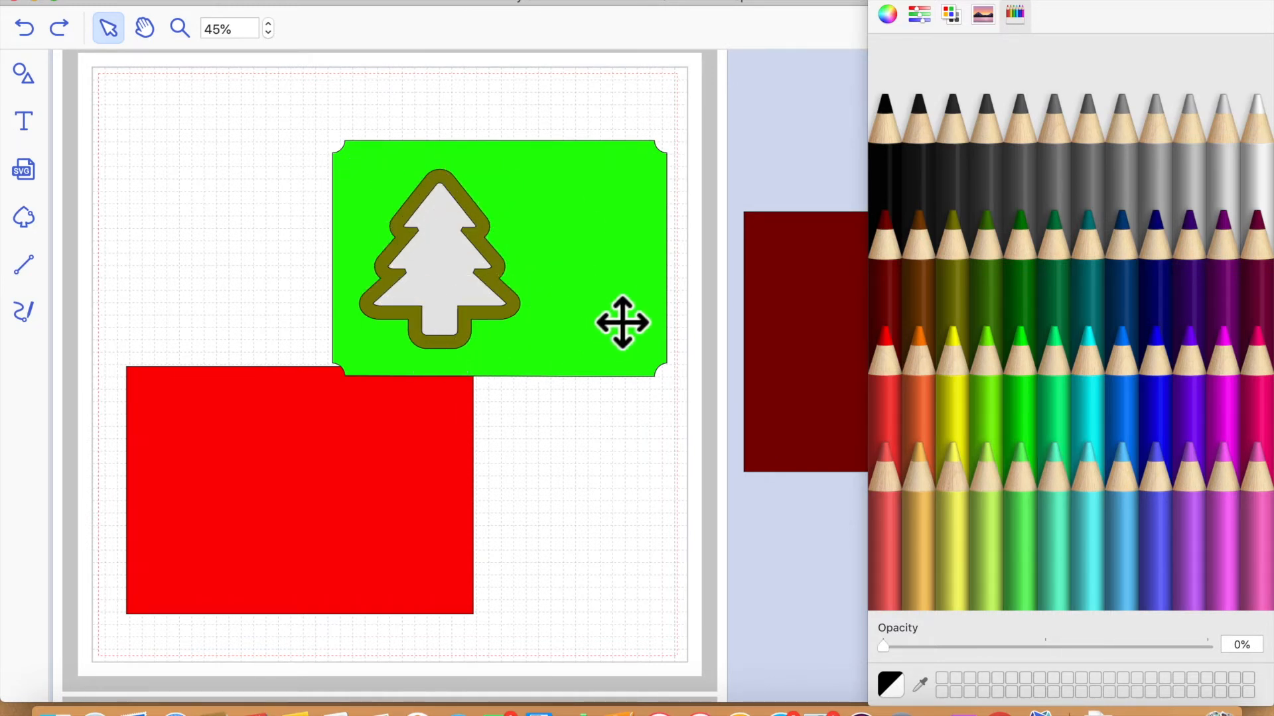
- Select the green mat, tree frame and gray tree together and center them on the red base
left_click_drag(273, 104, 442, 503)
left_click(597, 461)
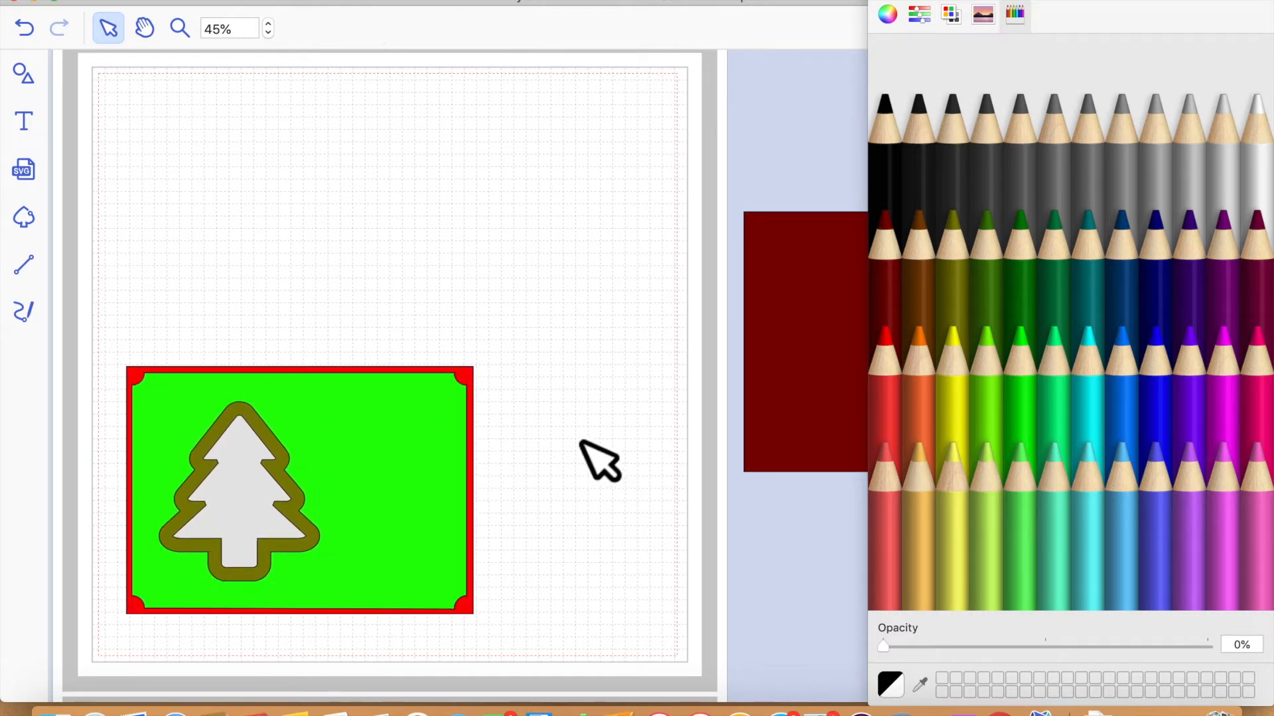
- Add the text "Merry" in the empty cutting area above the card
scroll(187, 229, "left", 2)
scroll(174, 219, "left", 5)
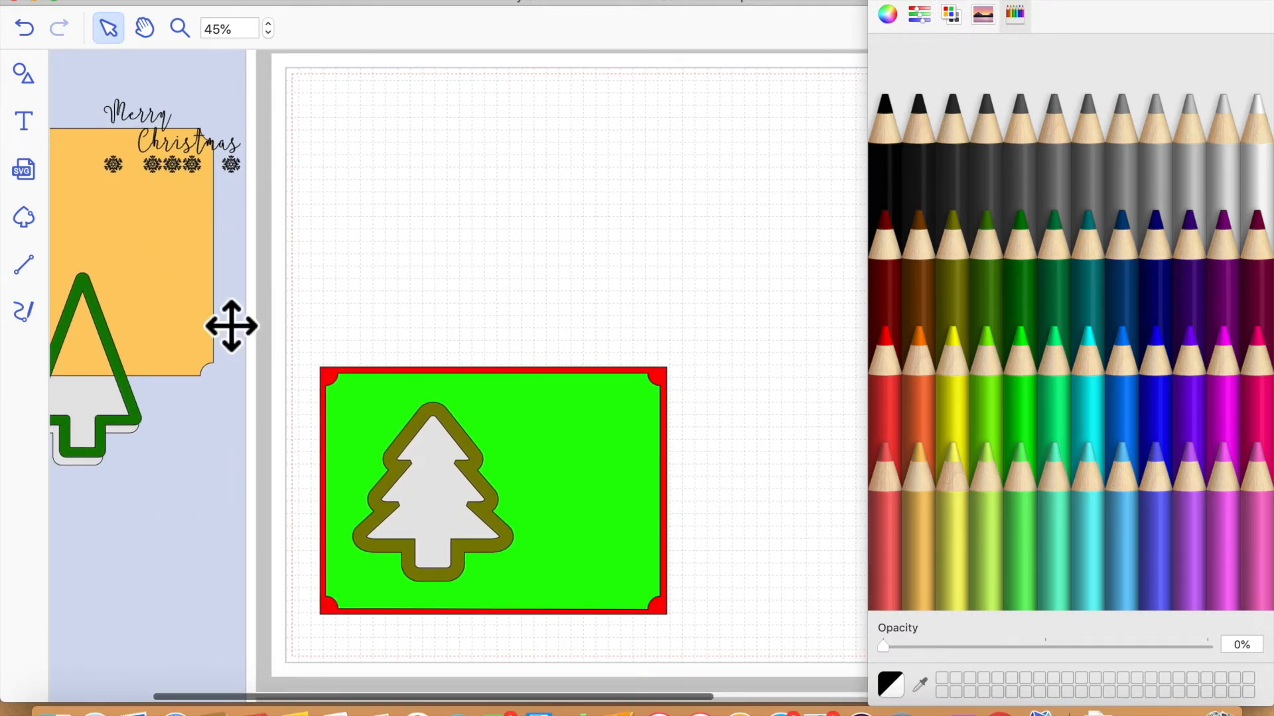
scroll(220, 316, "right", 1)
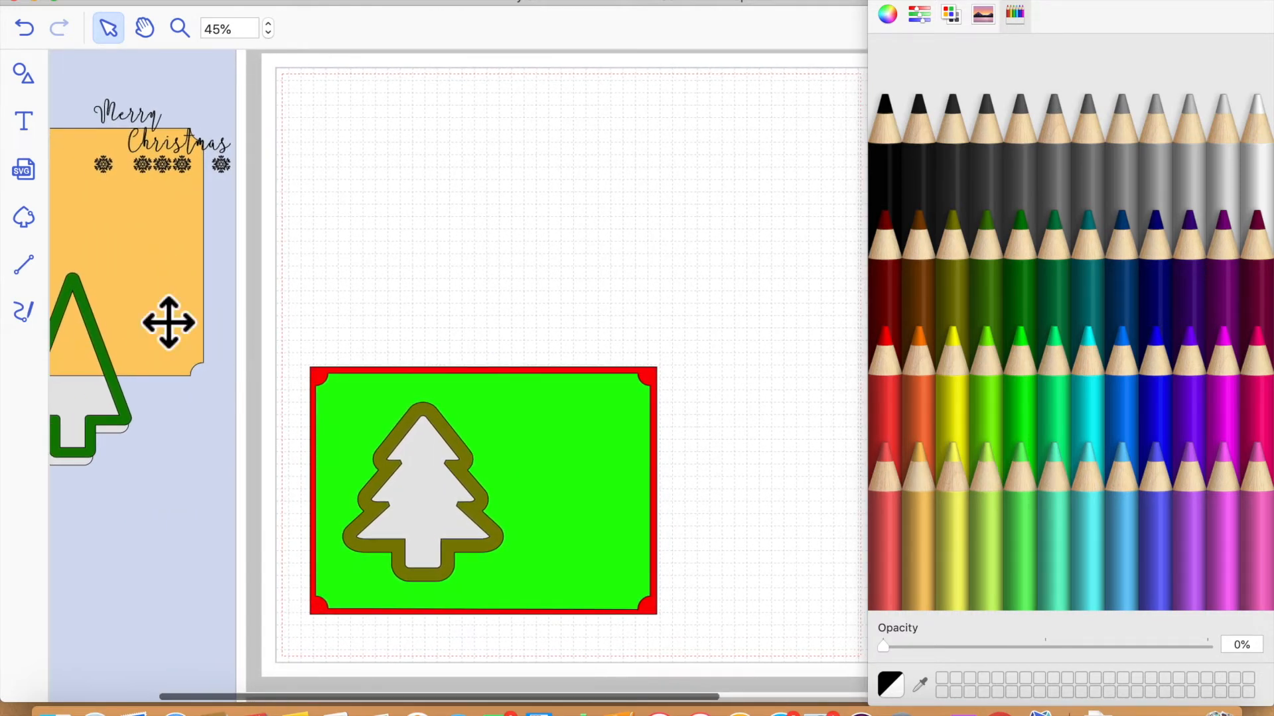
left_click(26, 122)
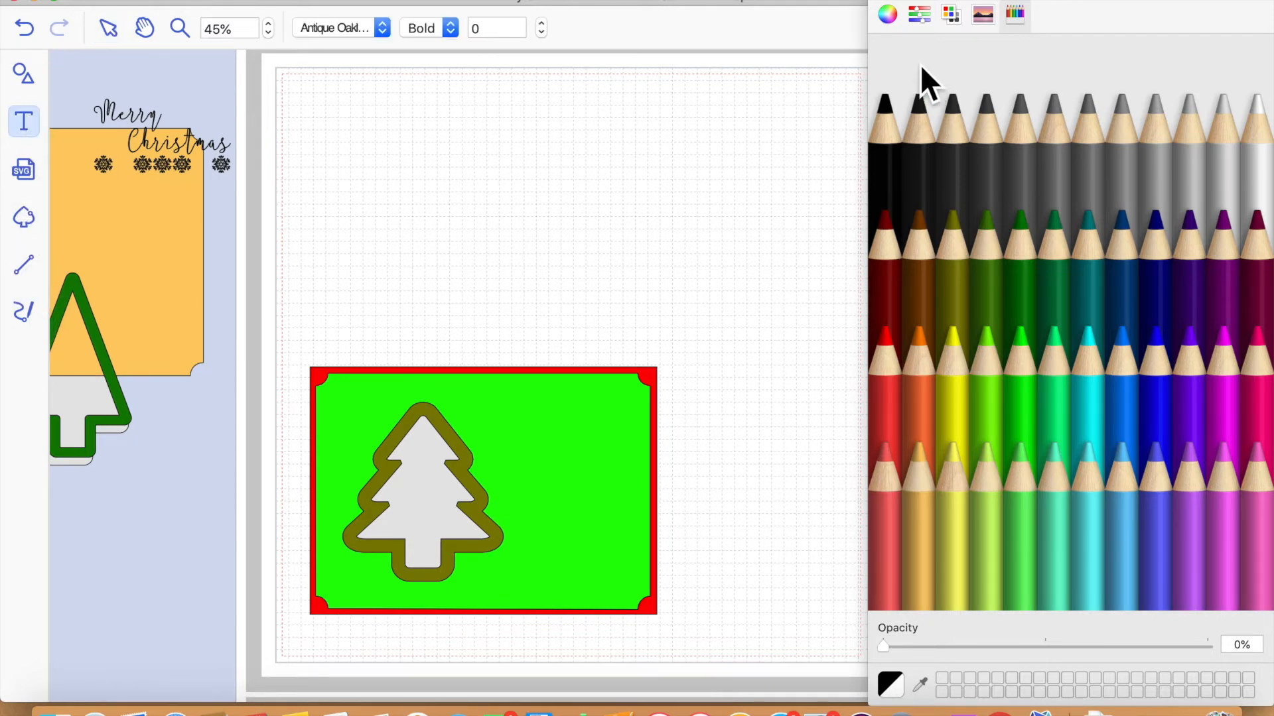
left_click(879, 1)
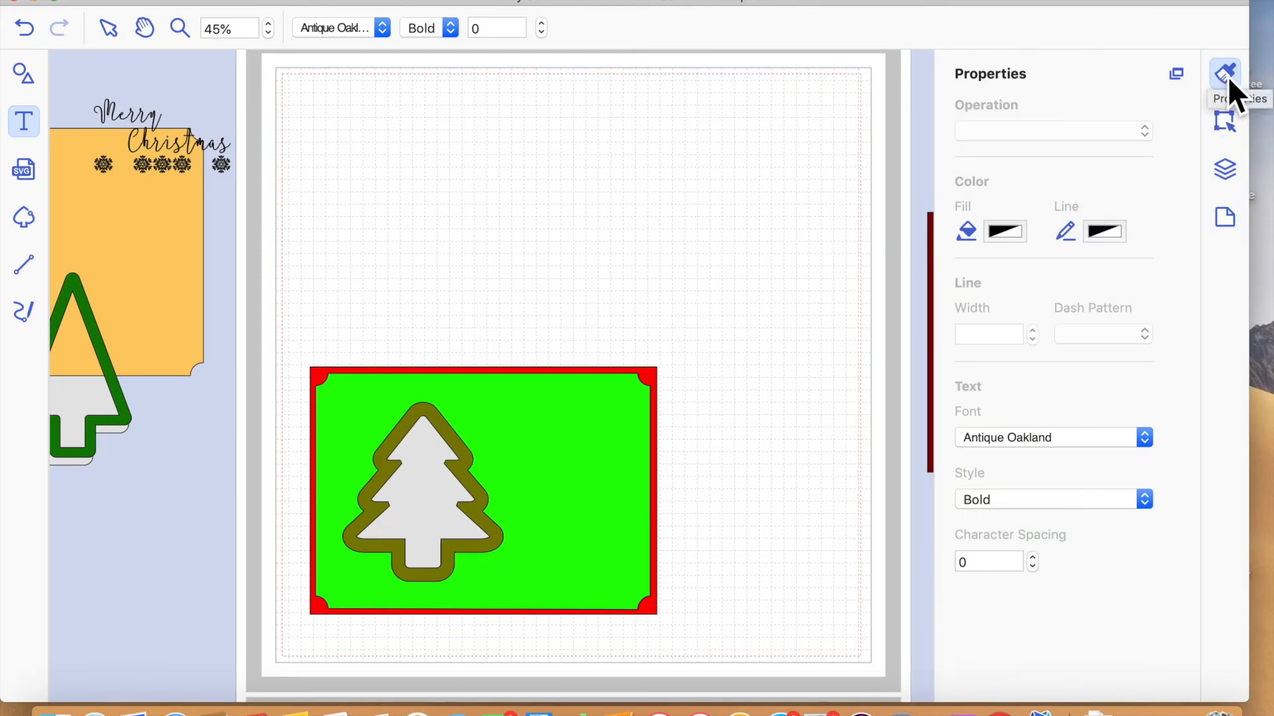
left_click(487, 234)
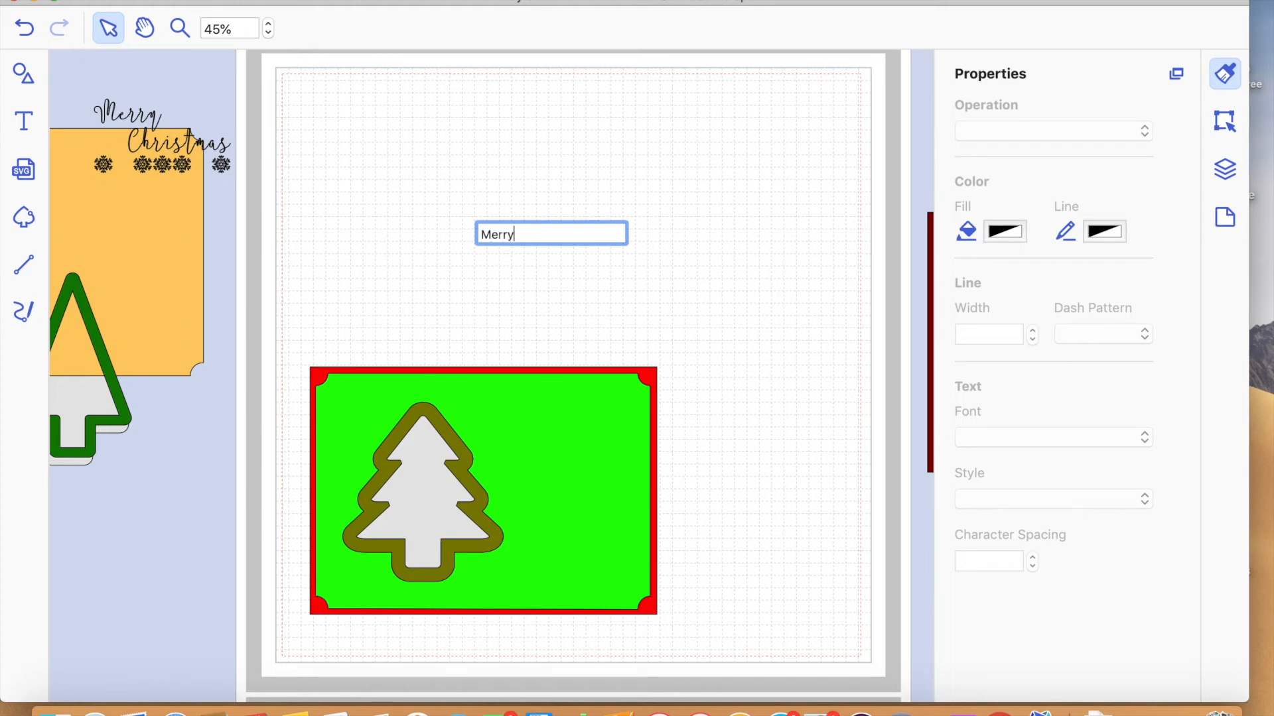
key("Return")
left_click(656, 317)
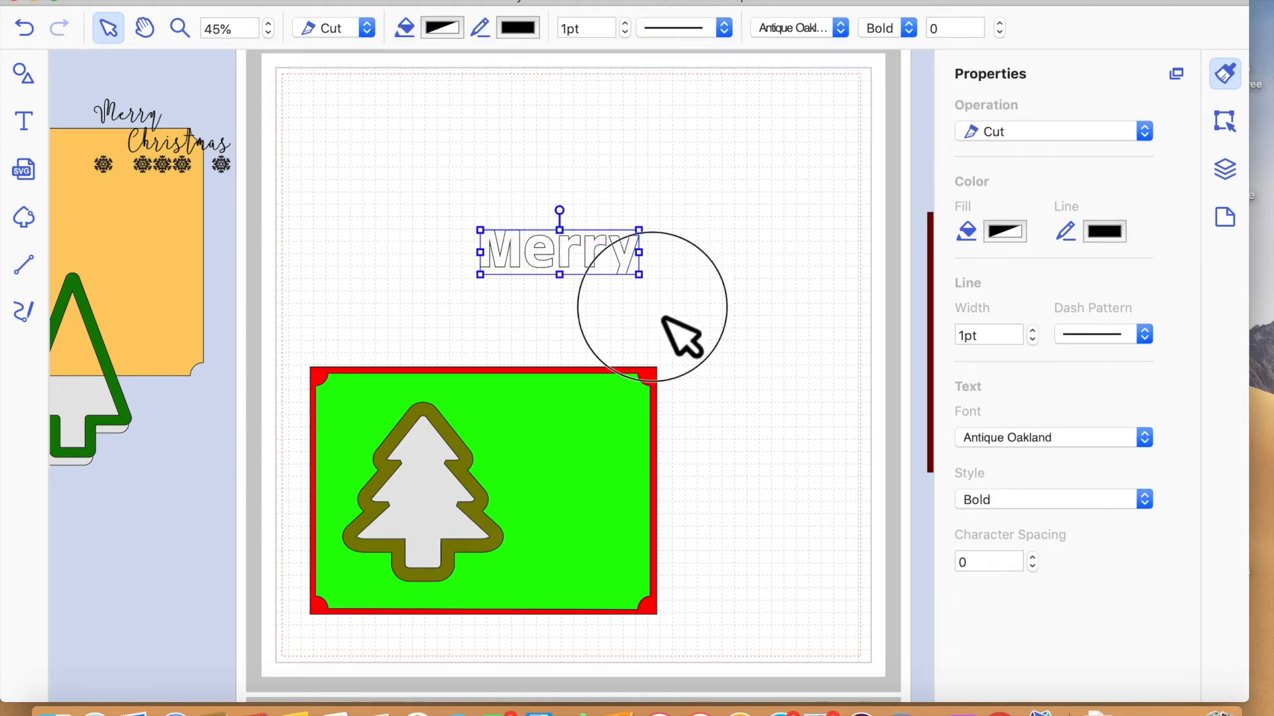
- Add the text "Christmas" as a separate object and move it just beneath "Merry", offset slightly to the right
left_click(24, 120)
key("Escape")
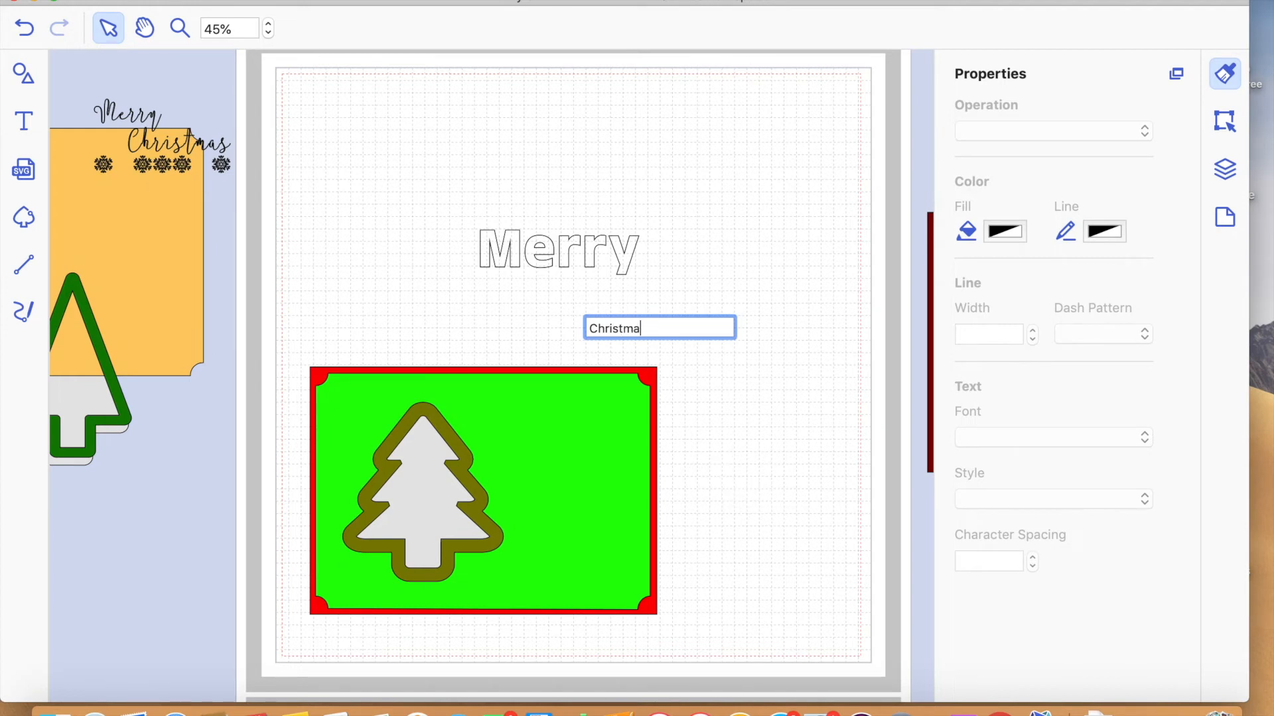
key("Return")
left_click(751, 430)
left_click(701, 325)
left_click_drag(701, 325, 675, 311)
- Select both greeting words and change their font to AlwaysHere
left_click_drag(433, 221, 806, 350)
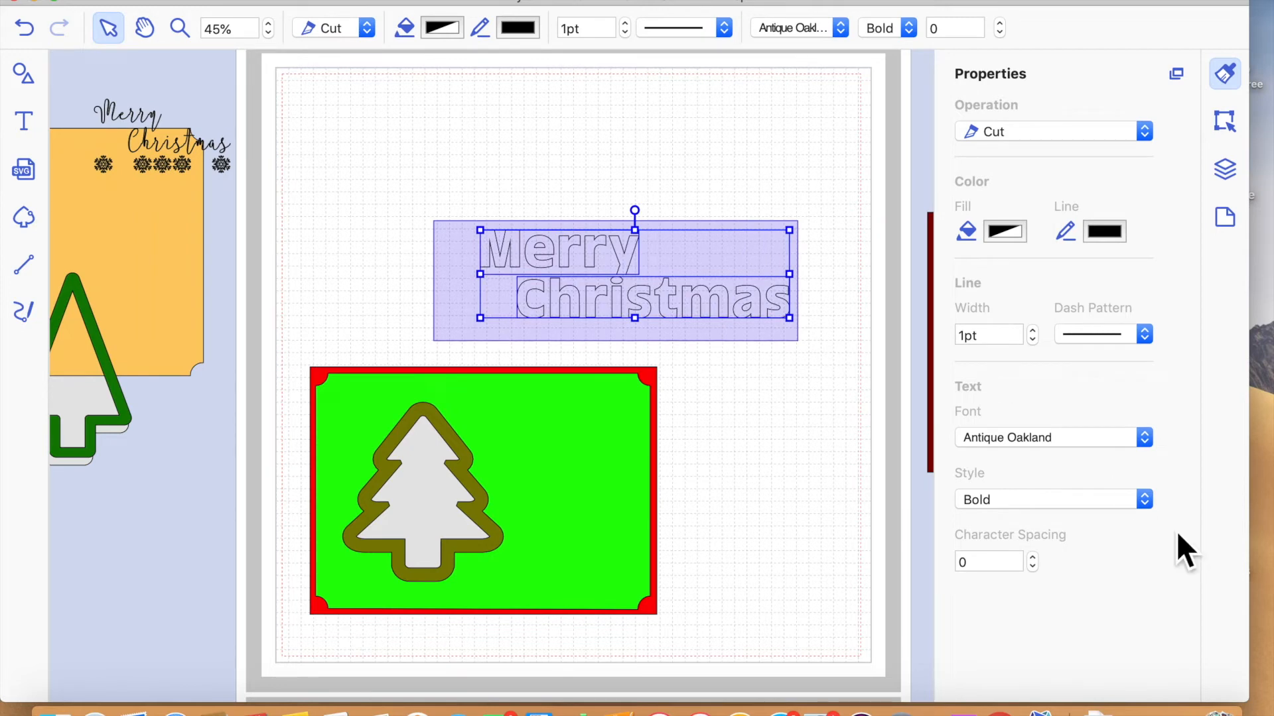
left_click(1145, 443)
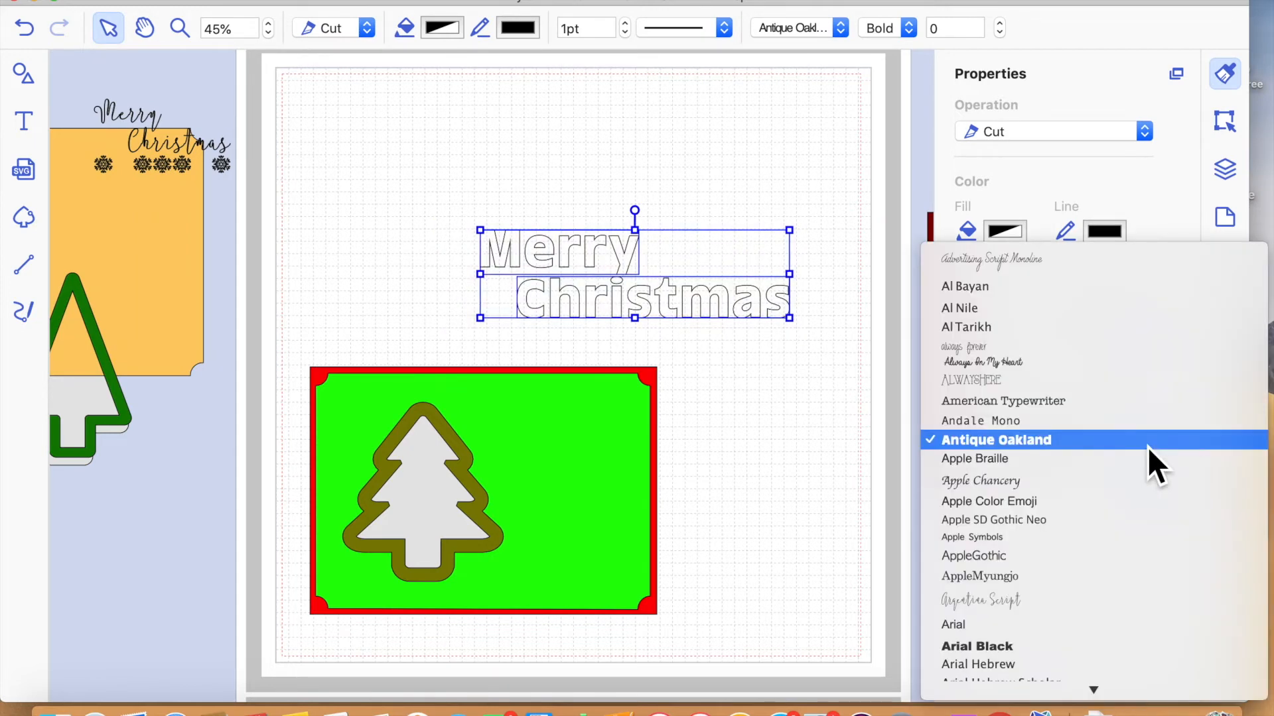
left_click(1091, 381)
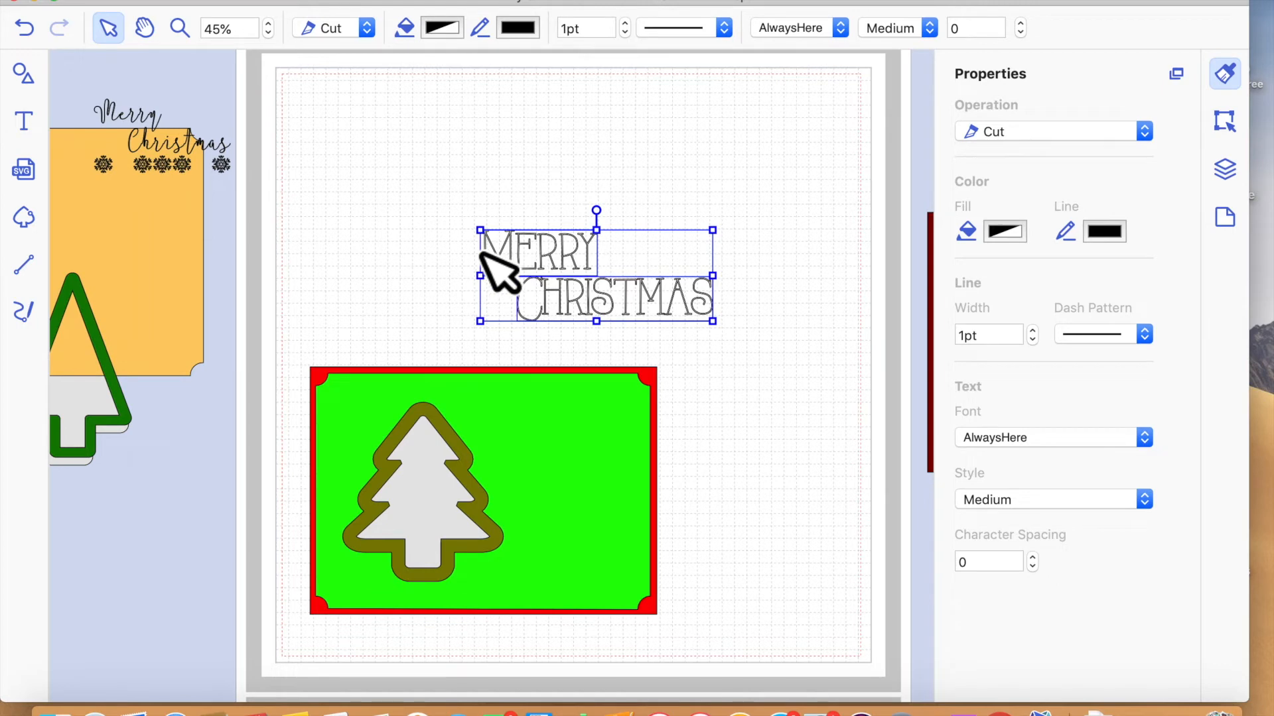
- Shrink the selected greeting to roughly half its size and set its operation to Draw
left_click_drag(501, 252, 608, 305)
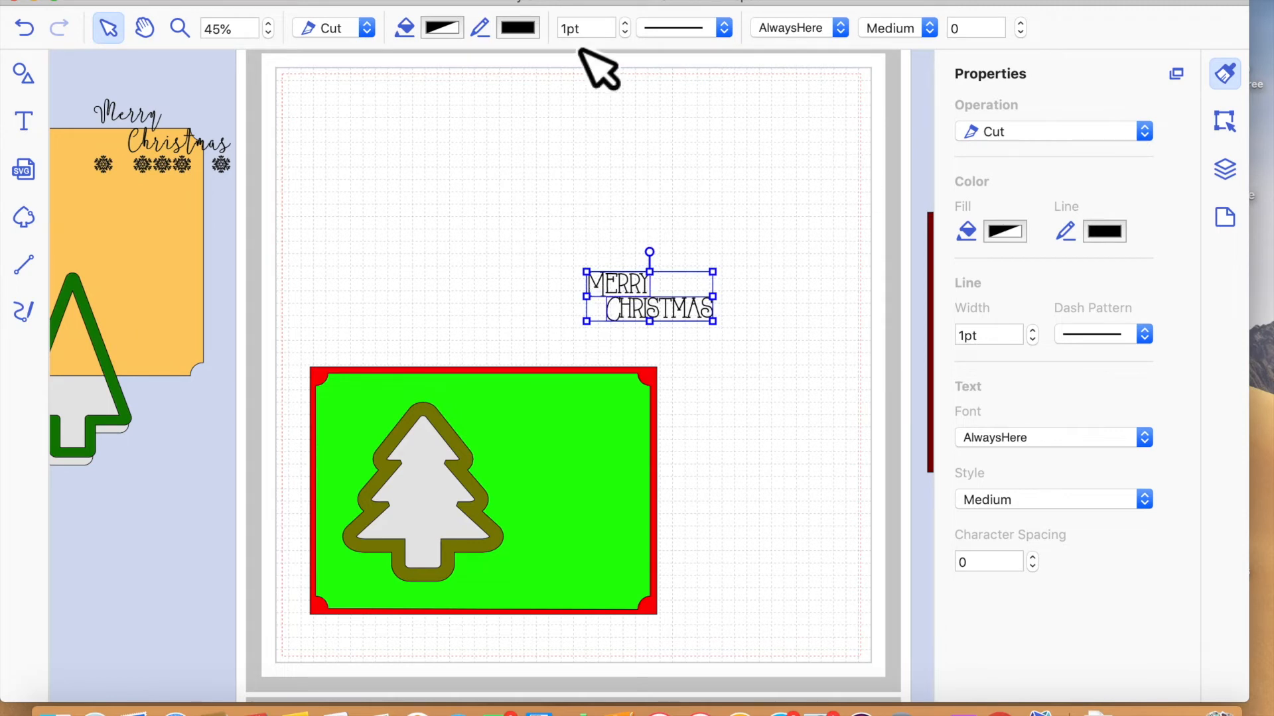
left_click(367, 32)
left_click(360, 47)
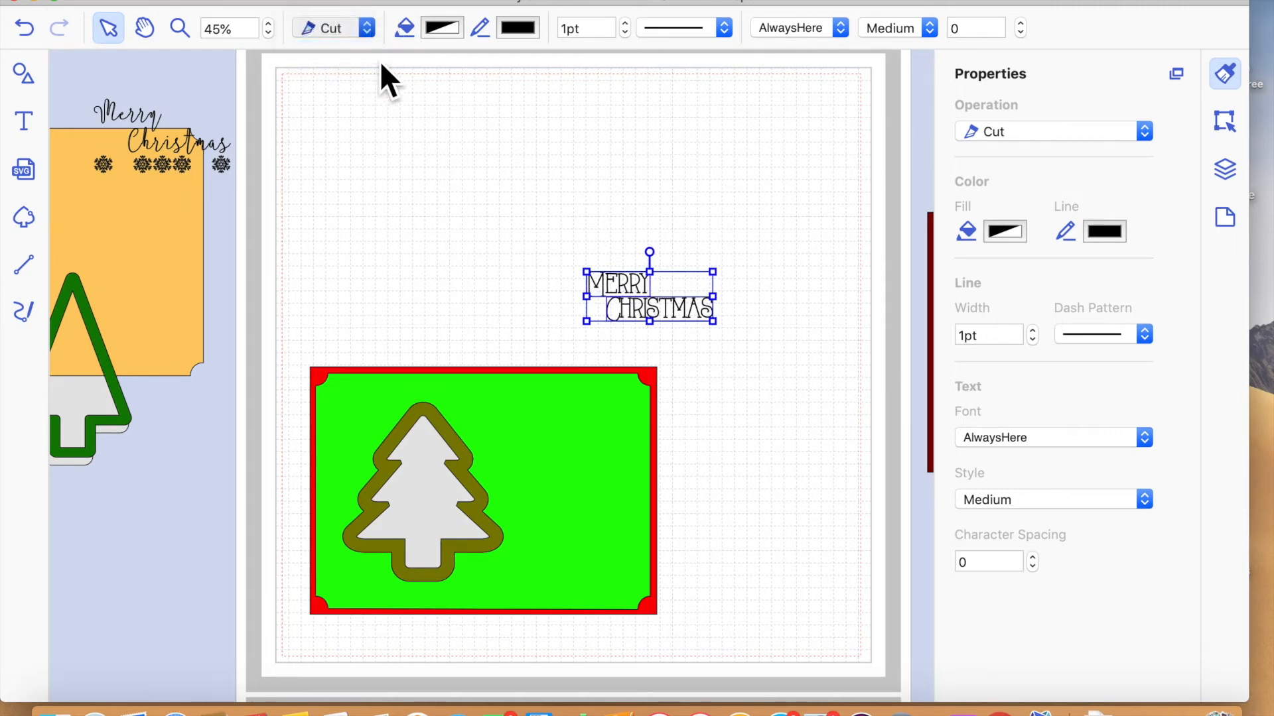
left_click(762, 347)
left_click_drag(702, 326, 666, 435)
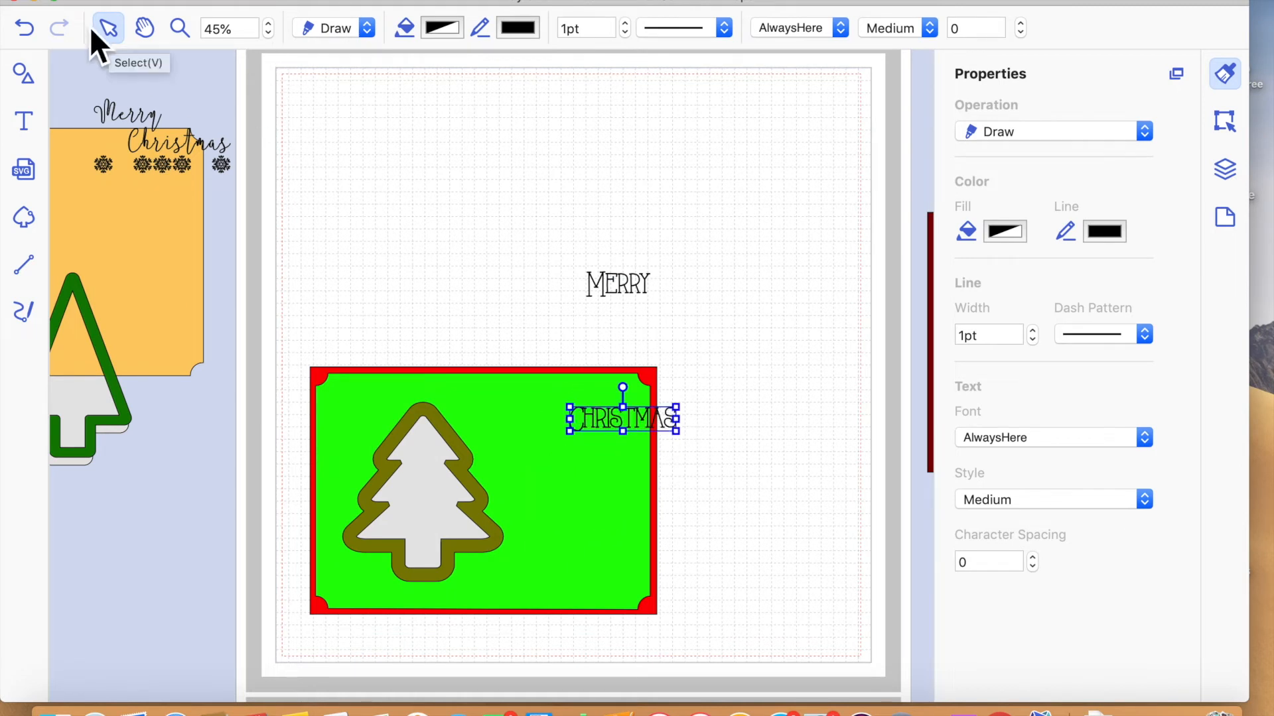
left_click(34, 26)
- Group the words "Merry" and "Christmas" and place the group on the green mat to the right of the tree
left_click_drag(548, 208, 743, 379)
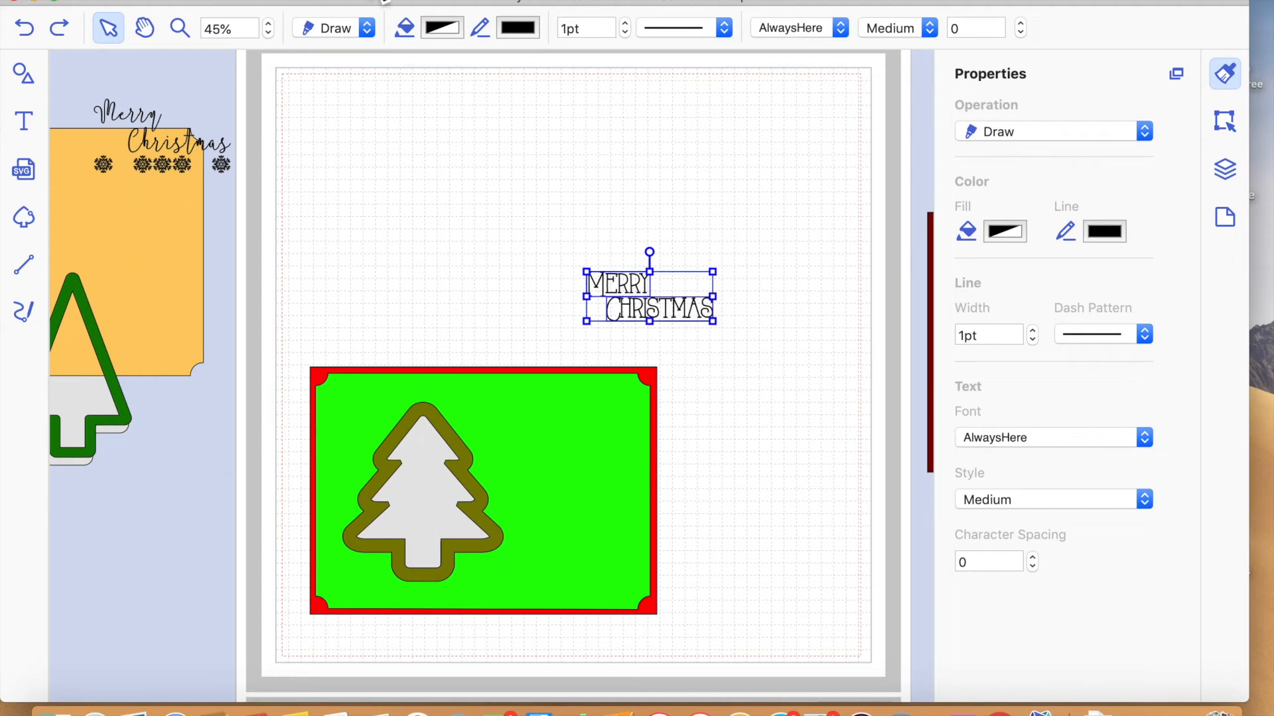
left_click(383, 0)
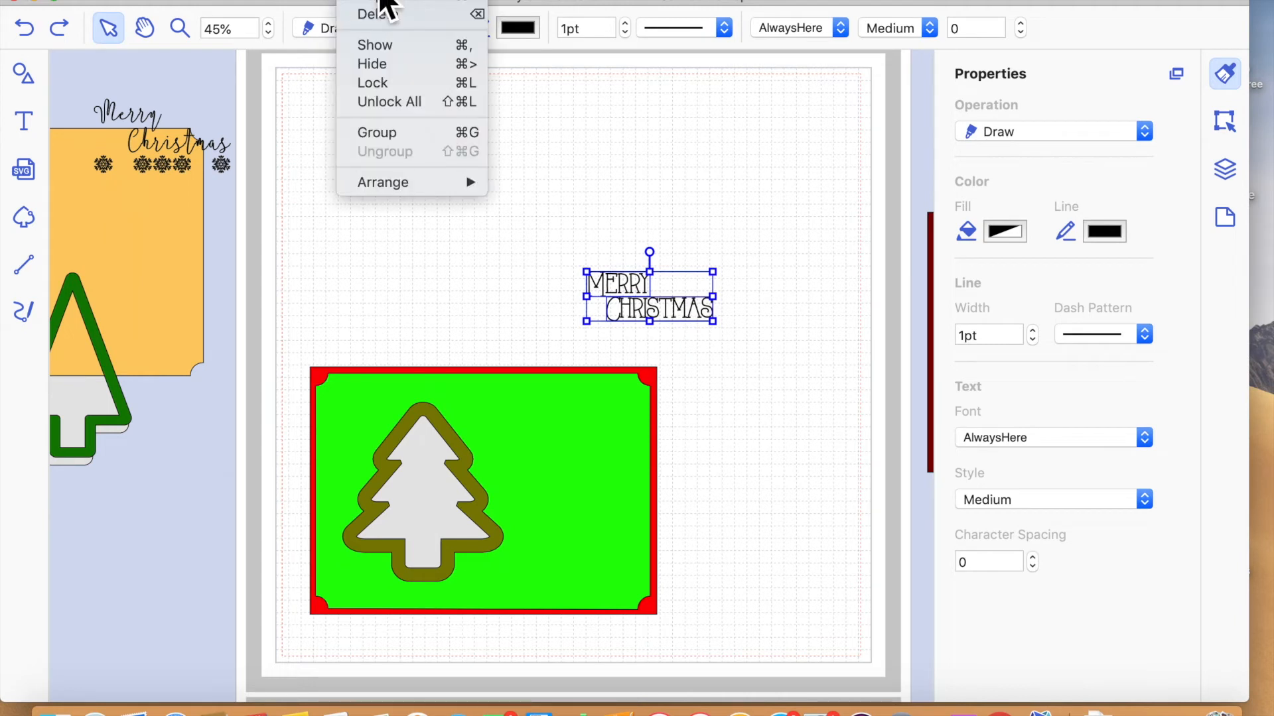
left_click(404, 136)
left_click_drag(666, 327, 590, 514)
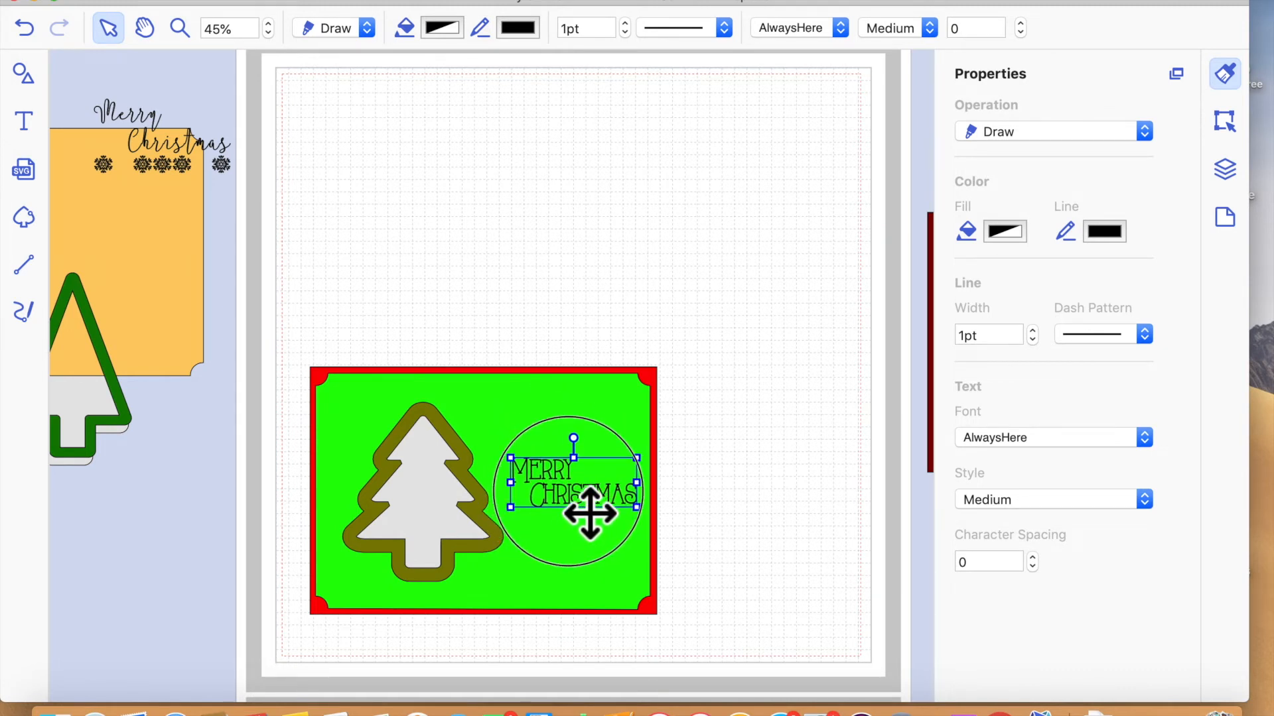
left_click(763, 435)
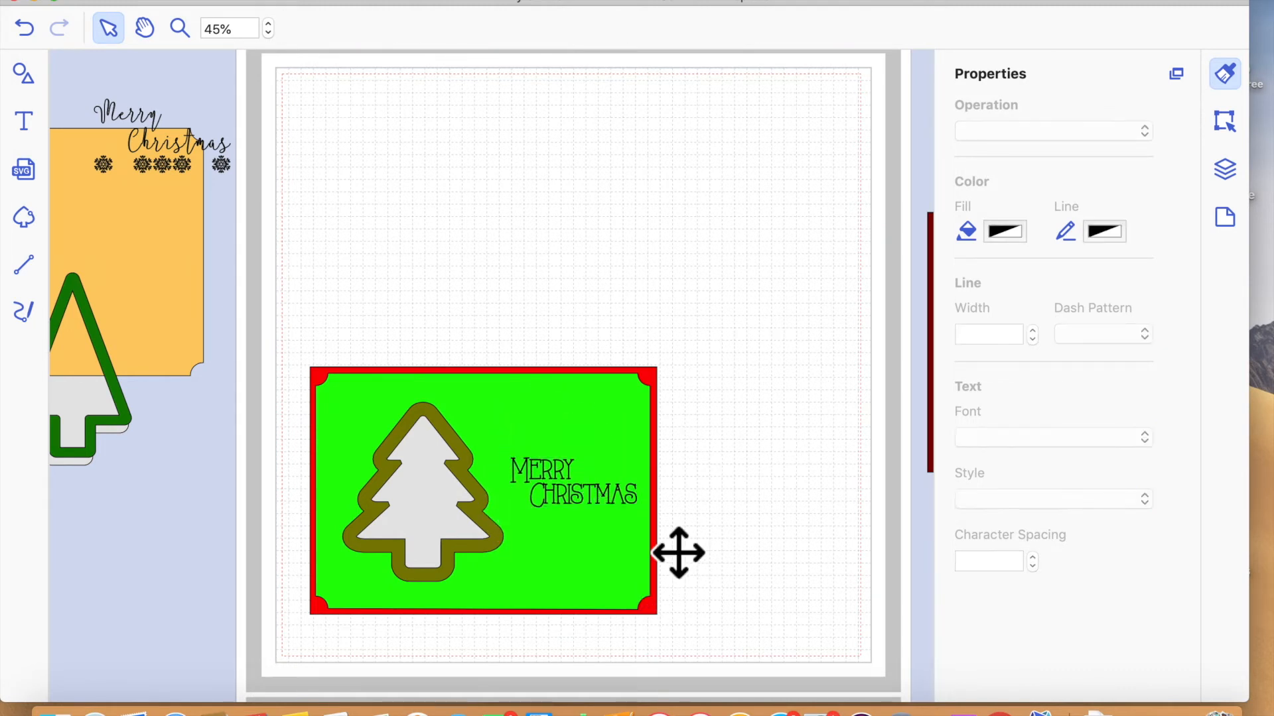
- Bring the row of five snowflakes from beside the cutting area to the space above the card and enlarge it
left_click_drag(243, 186, 768, 321)
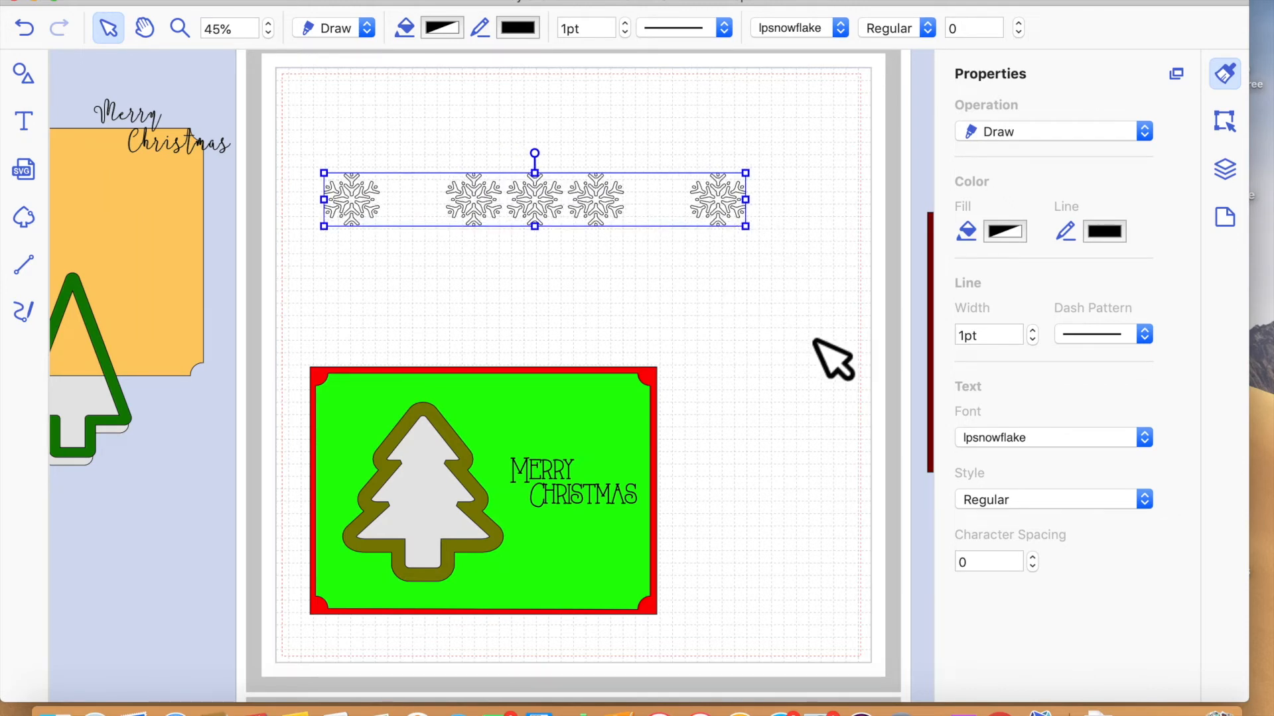
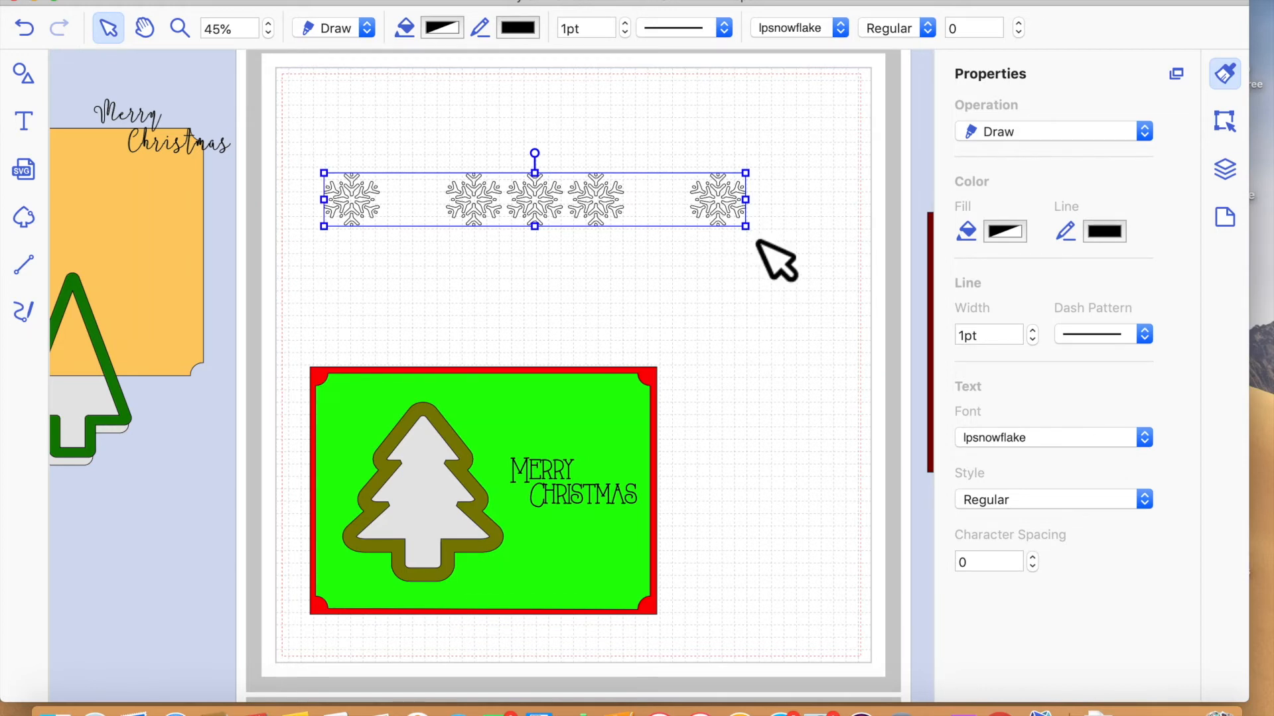
- Undo the resizing of the snowflake row, keeping it at its original small size above the card
left_click_drag(746, 227, 514, 194)
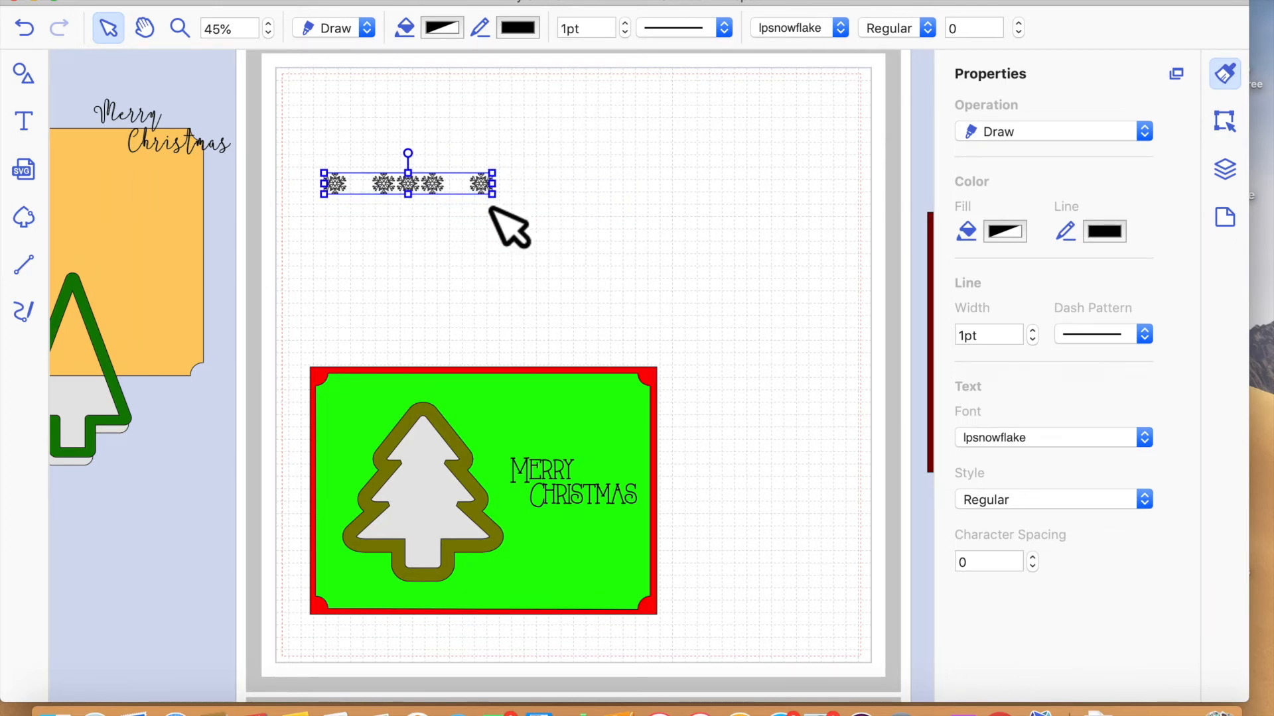
left_click(33, 27)
left_click(33, 28)
left_click(33, 28)
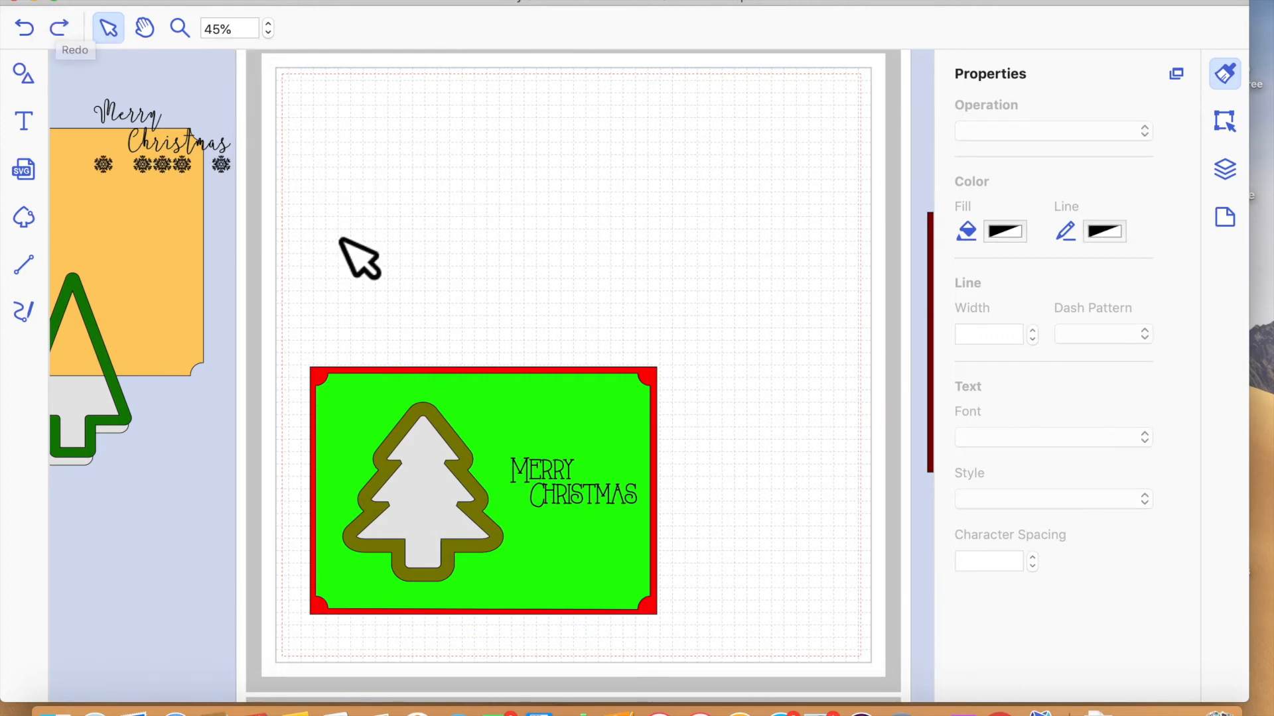
left_click(66, 28)
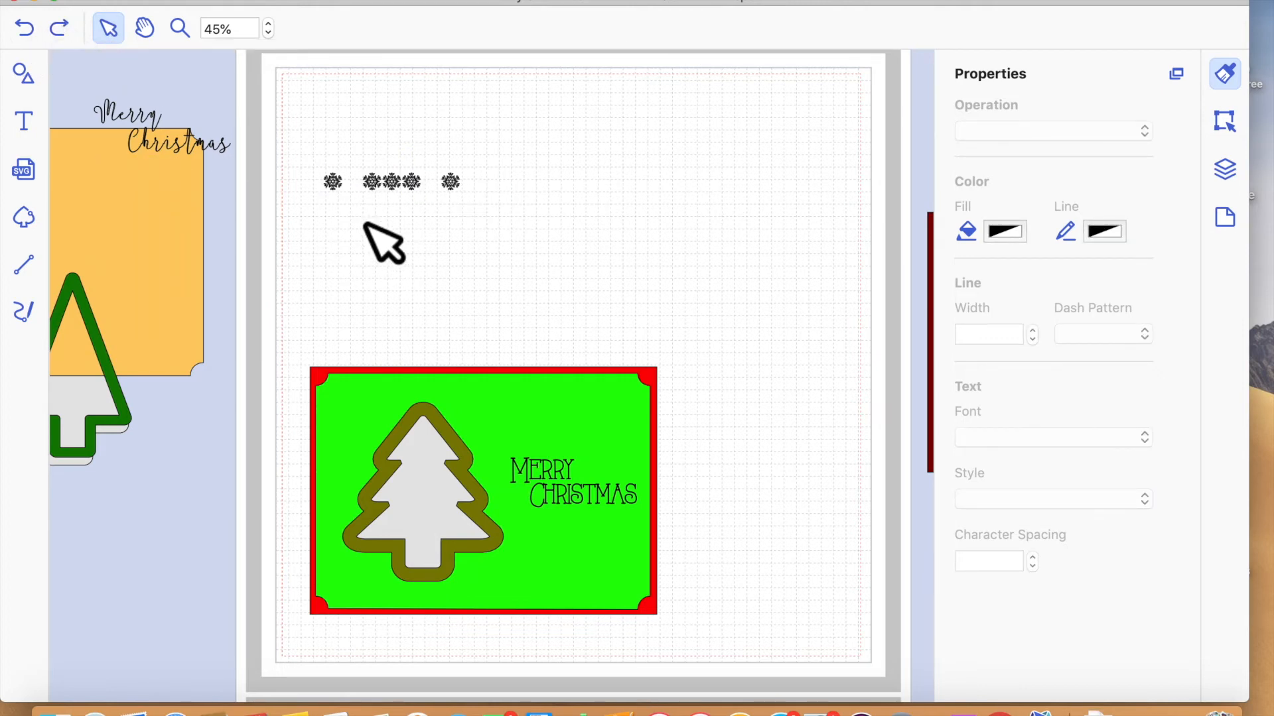
left_click_drag(312, 152, 501, 221)
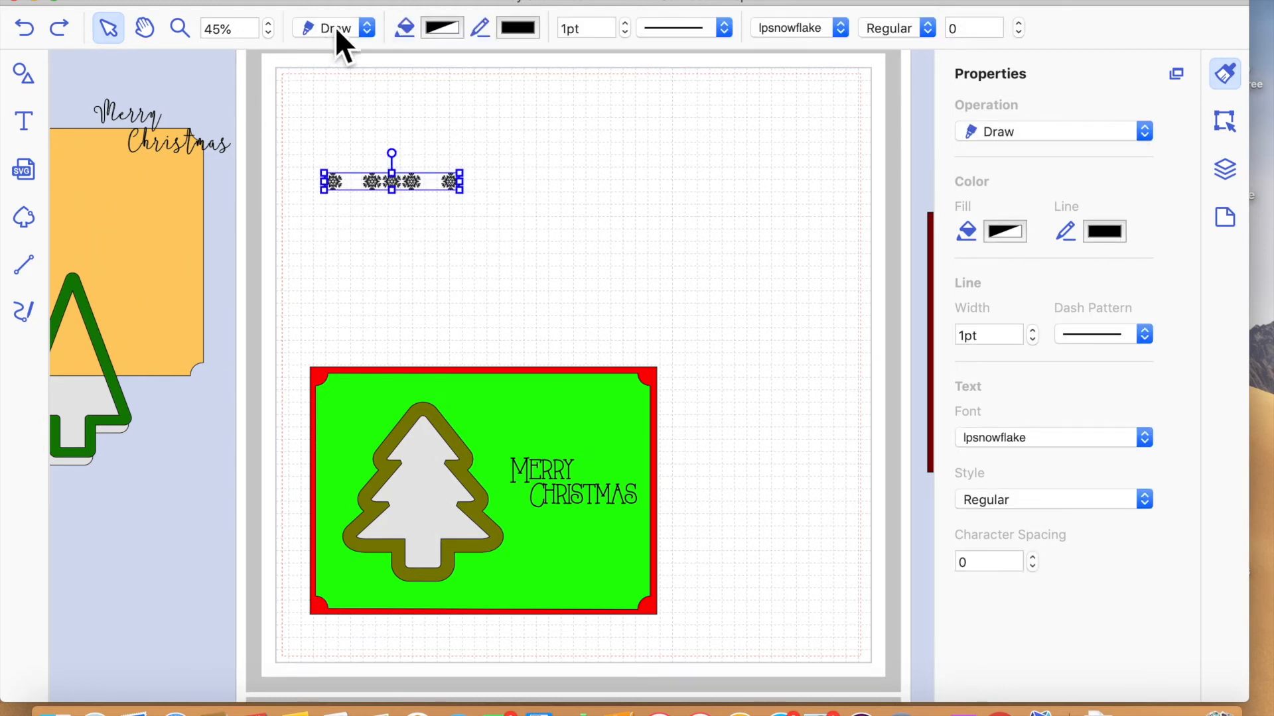
left_click(537, 245)
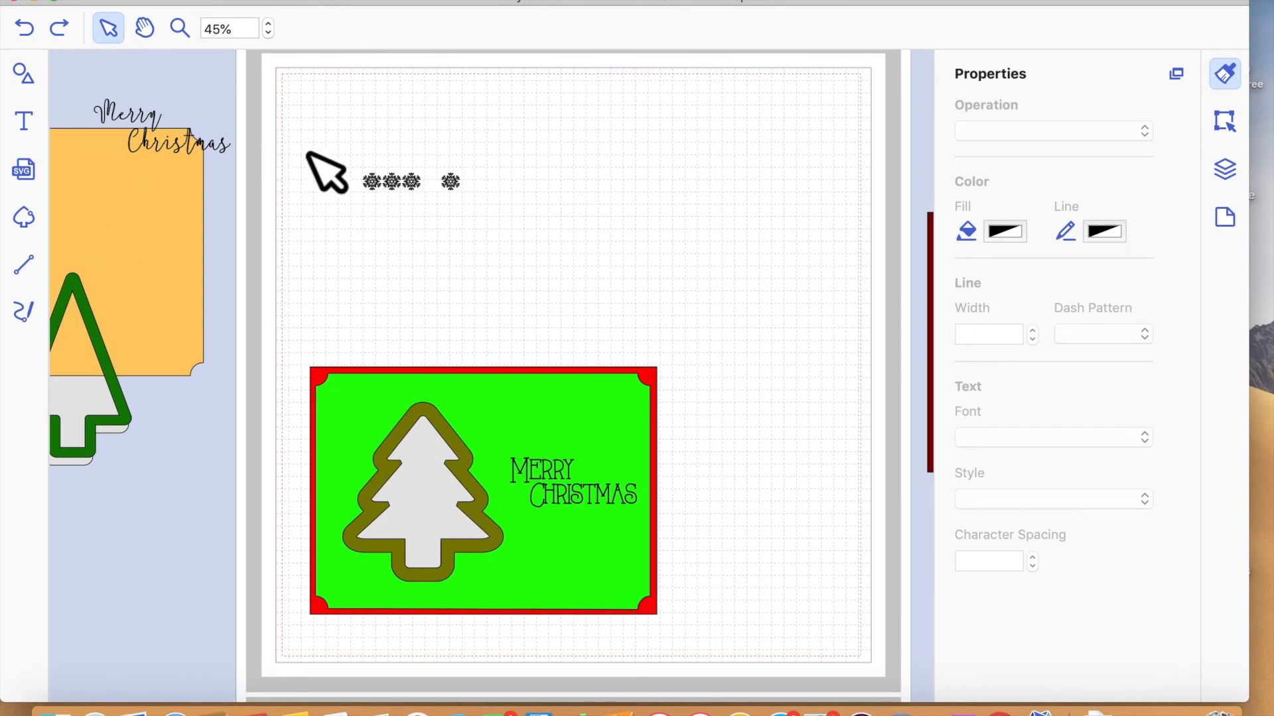
left_click(453, 185)
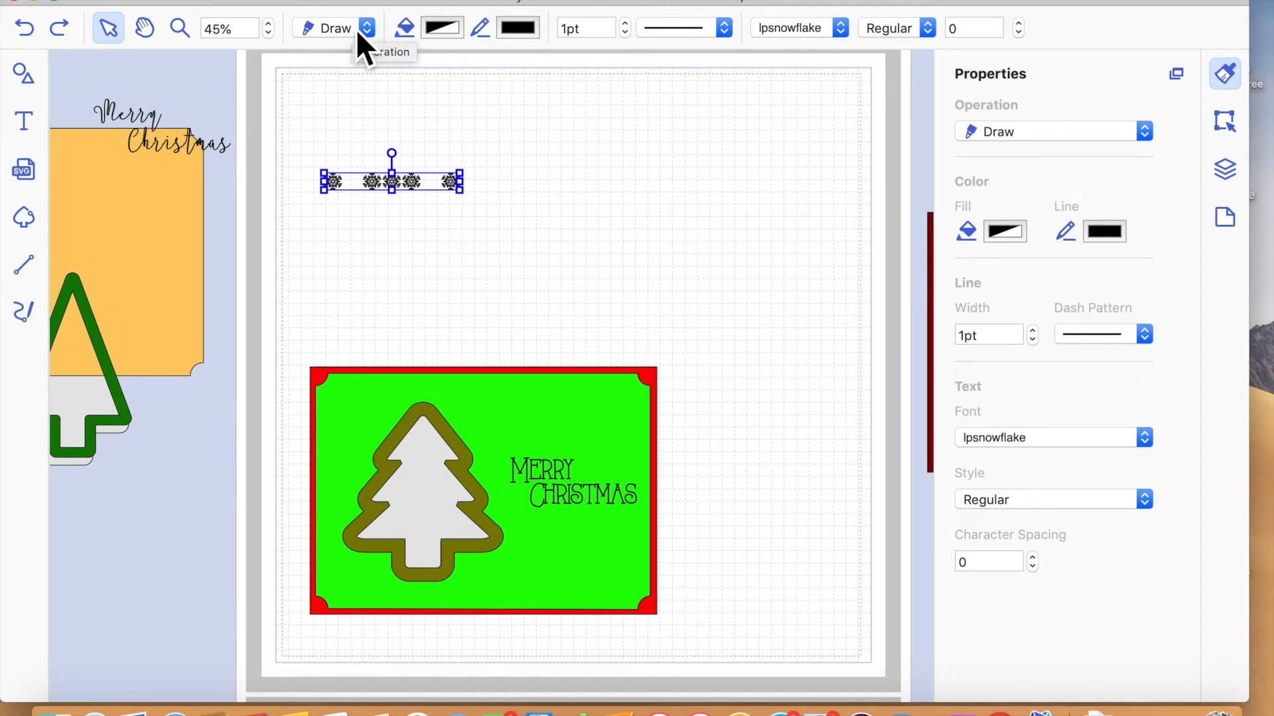
left_click(571, 507)
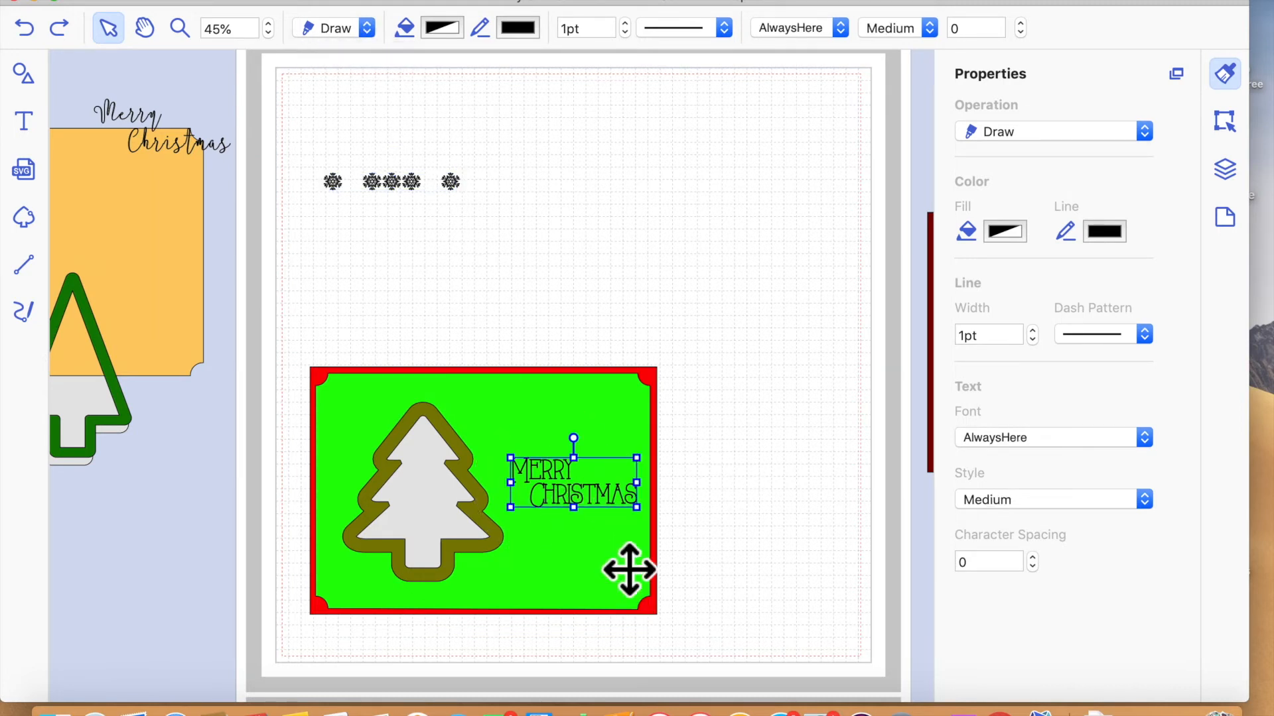
- Bring the snowflake row to the front and place it on the green mat just below the greeting
left_click_drag(281, 144, 459, 251)
left_click_drag(420, 199, 658, 189)
left_click(358, 1)
mouse_move(419, 184)
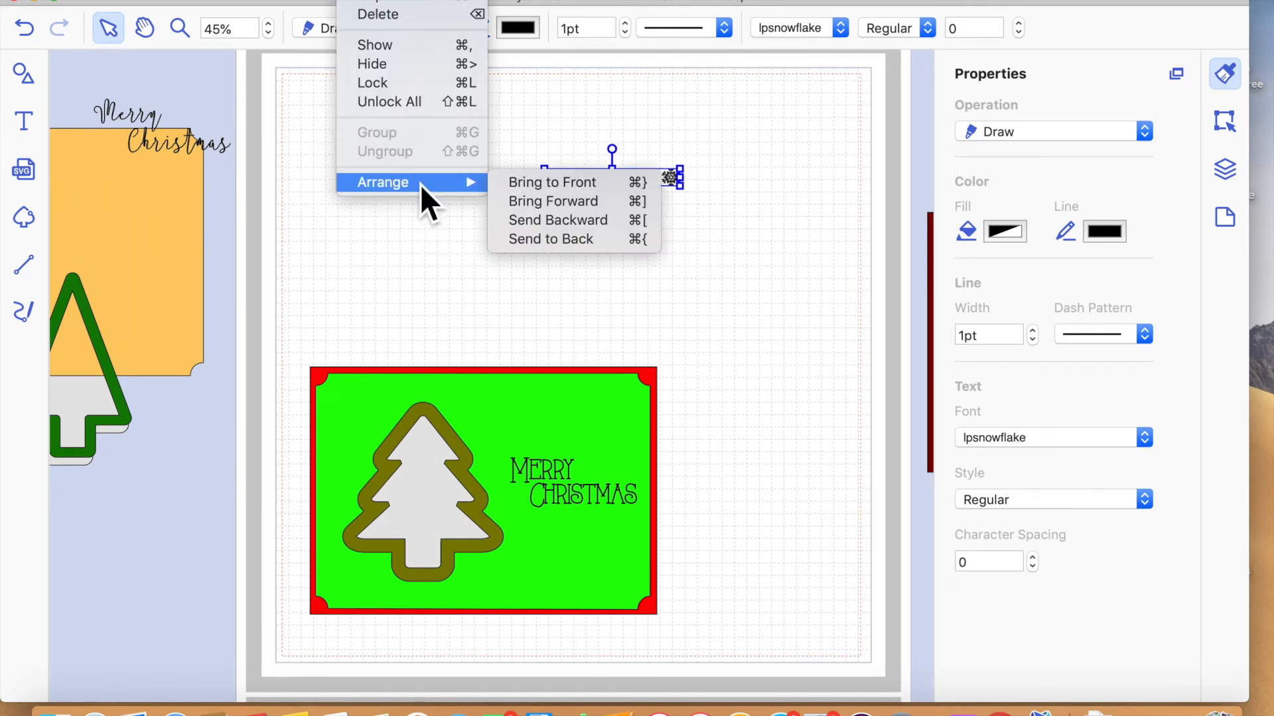
left_click(551, 185)
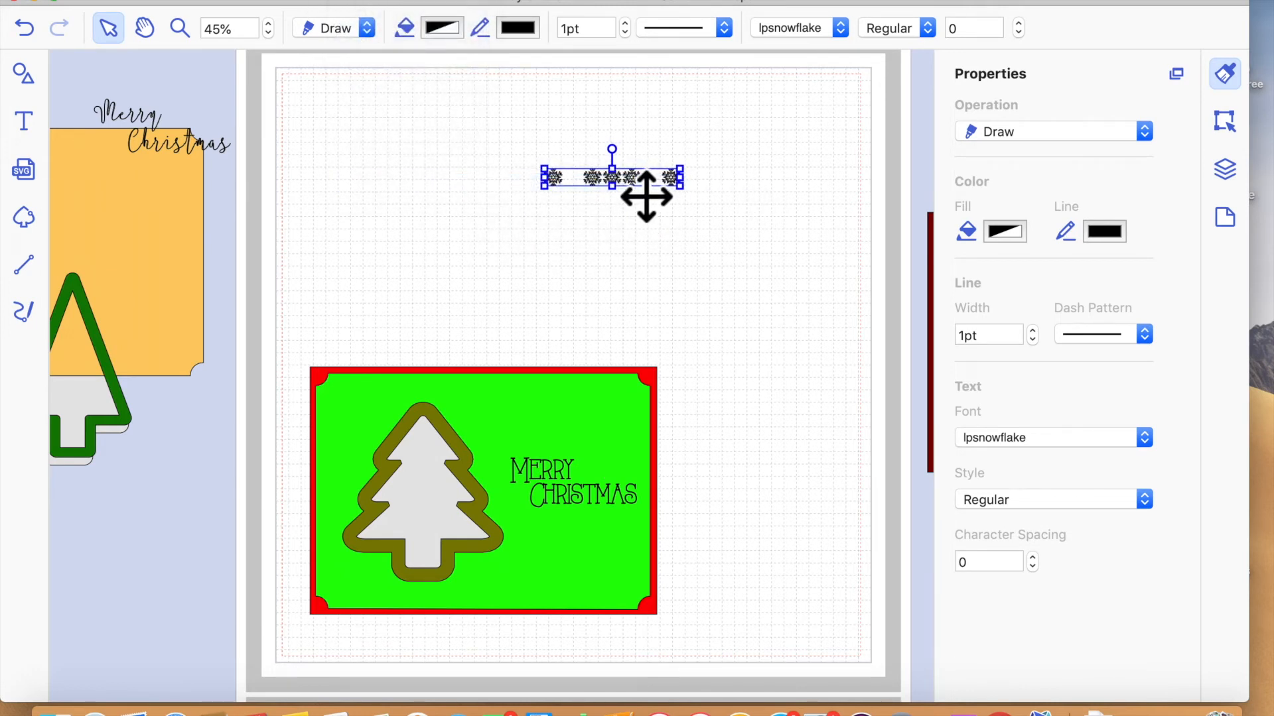
left_click_drag(613, 494, 606, 531)
left_click(773, 495)
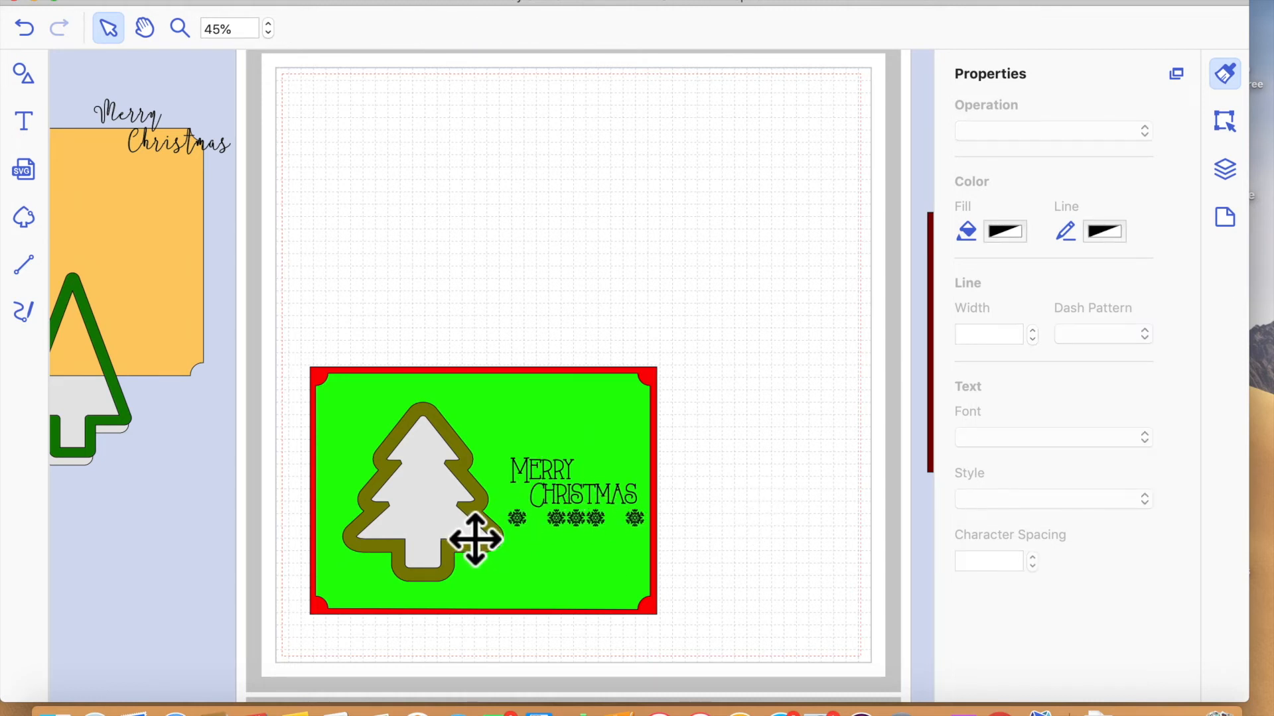
- Nudge the greeting and the snowflake row slightly left, between the tree and the mat's right edge
left_click(571, 439)
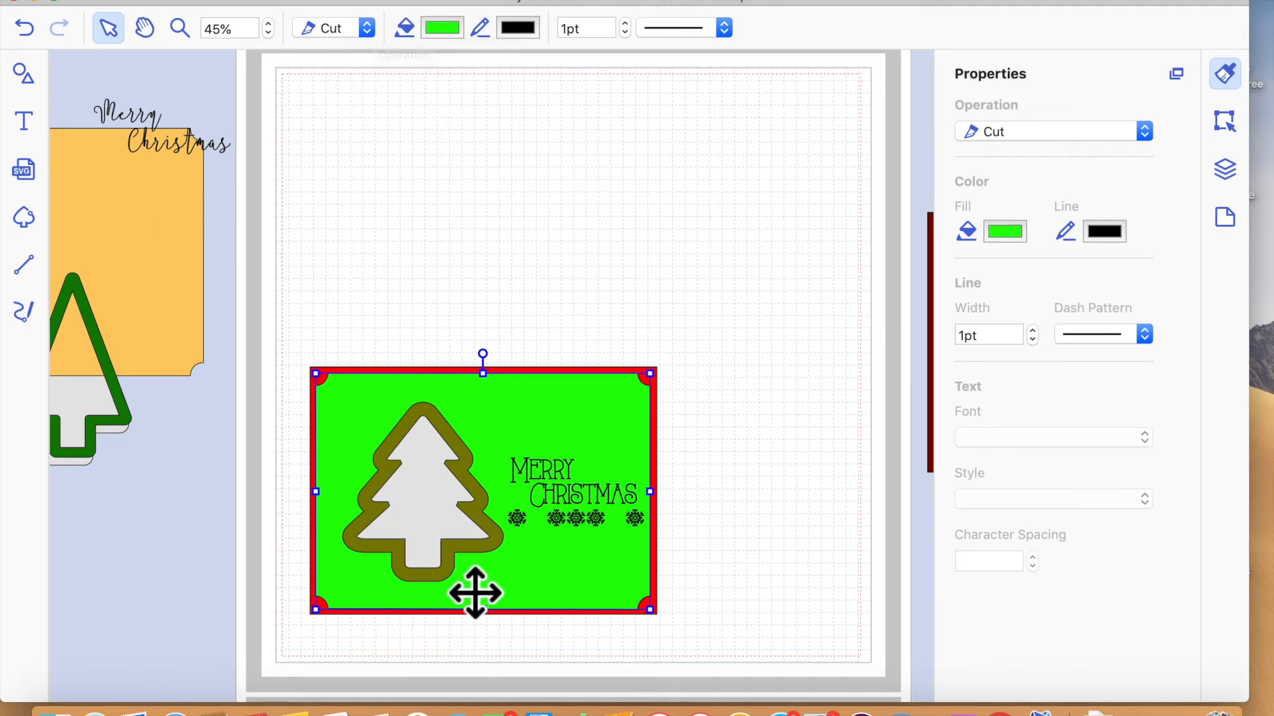
left_click(613, 513)
left_click_drag(613, 513, 610, 513)
left_click(604, 546)
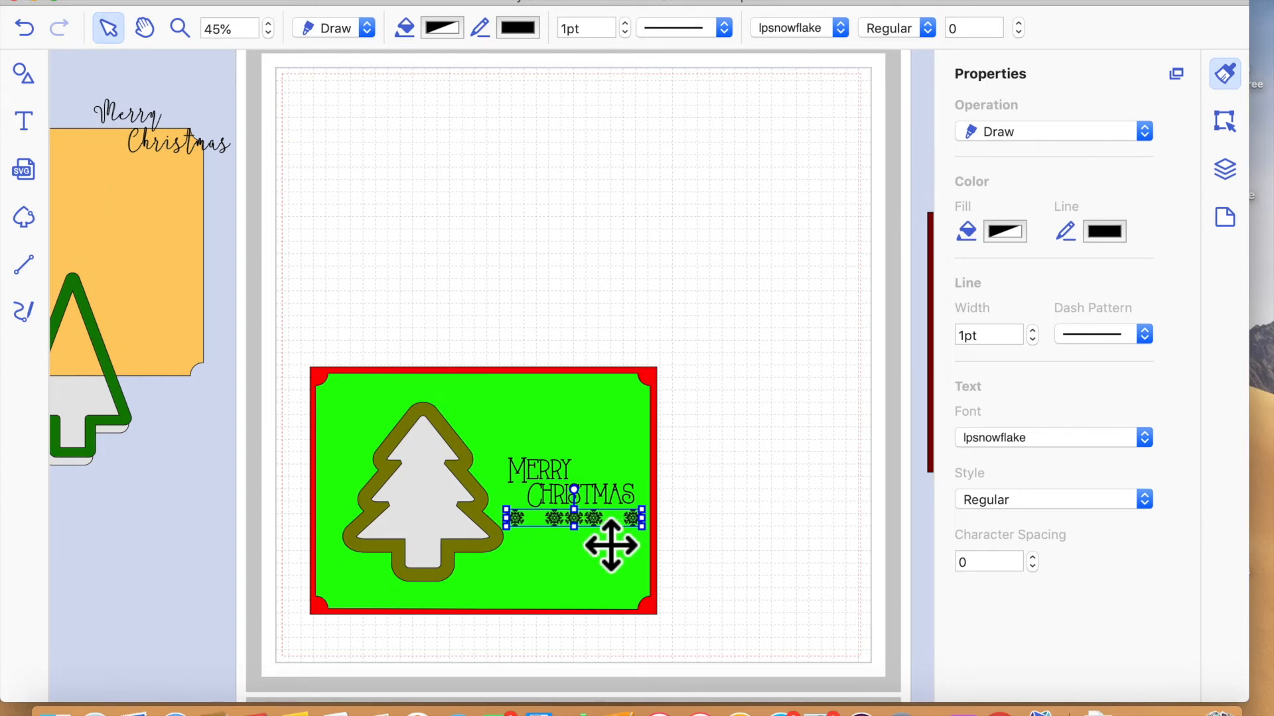
left_click(854, 555)
- Create an inward offset line from the green mat with 0.08" spacing and Bevel corners, leaving the original line as is
left_click(625, 442)
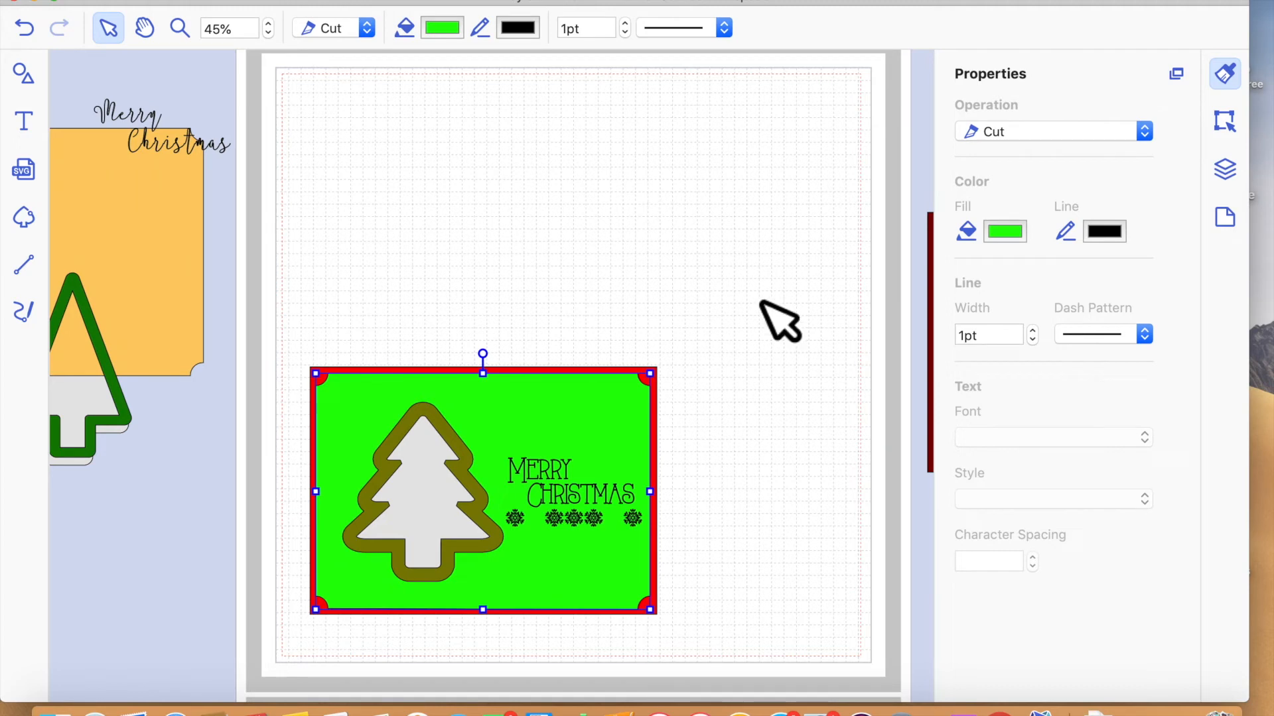
left_click(1225, 123)
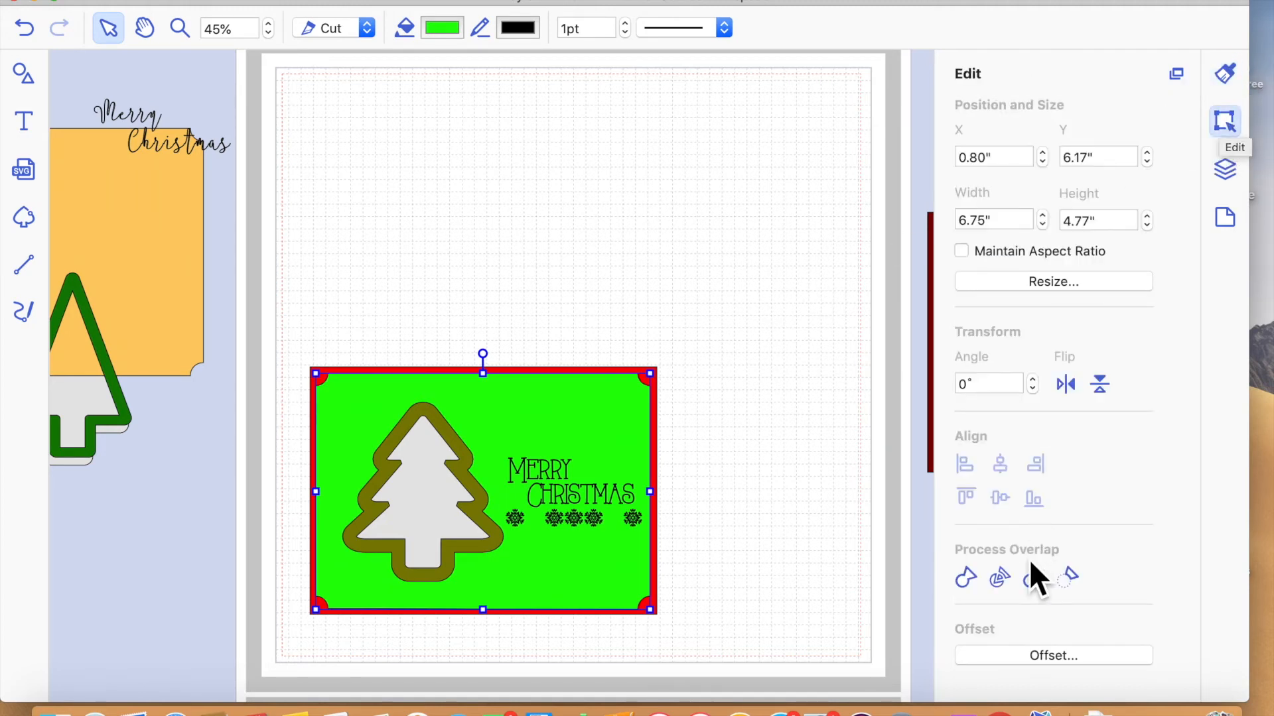
left_click(1053, 657)
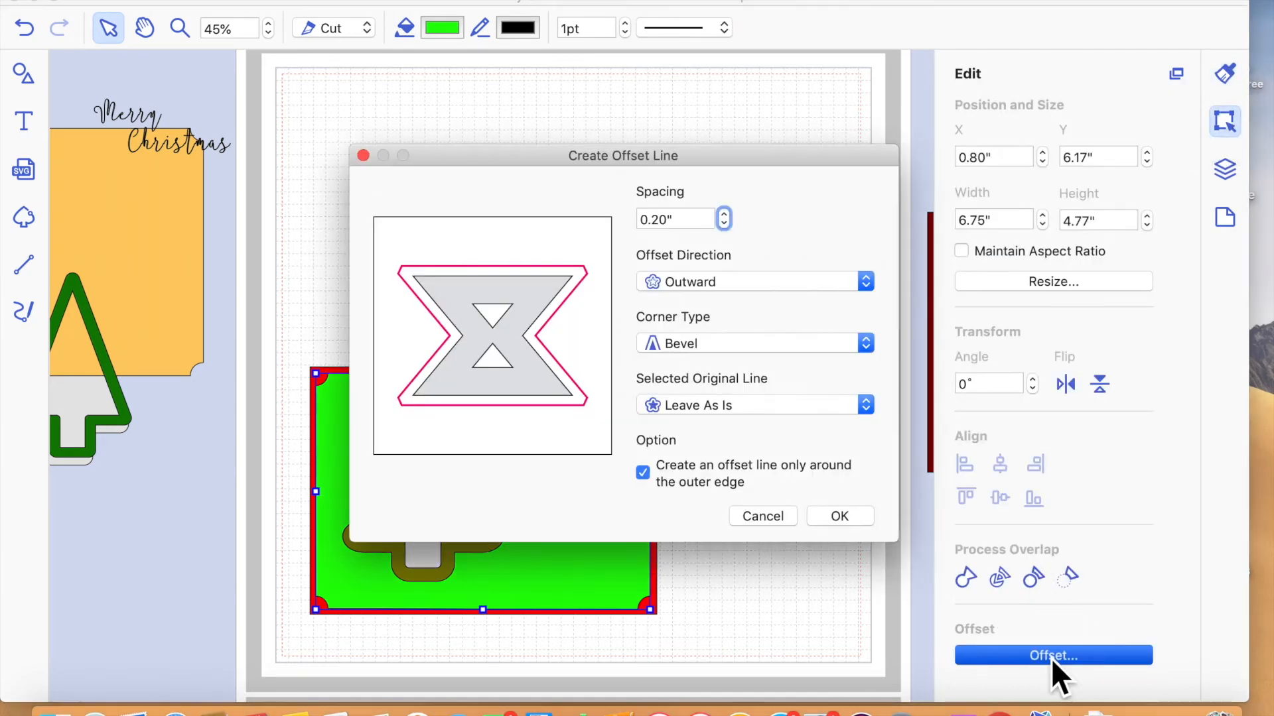
left_click(865, 284)
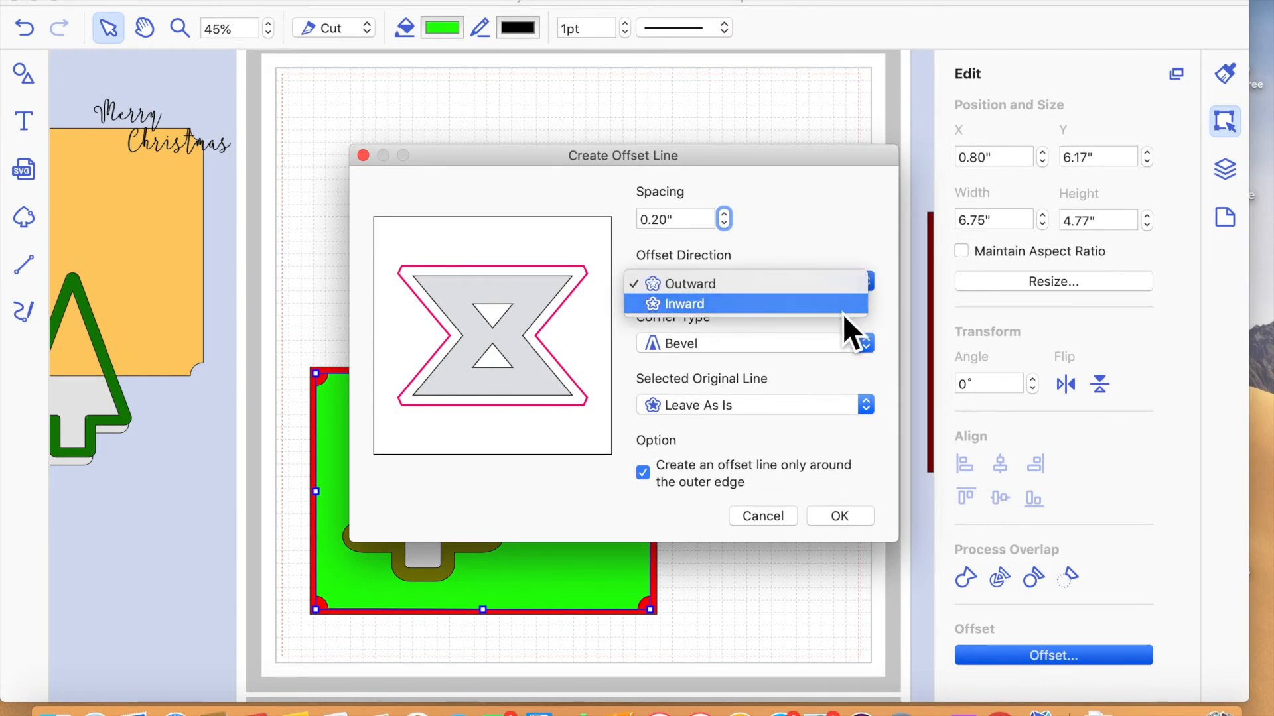
left_click(842, 304)
left_click(725, 226)
left_click(725, 225)
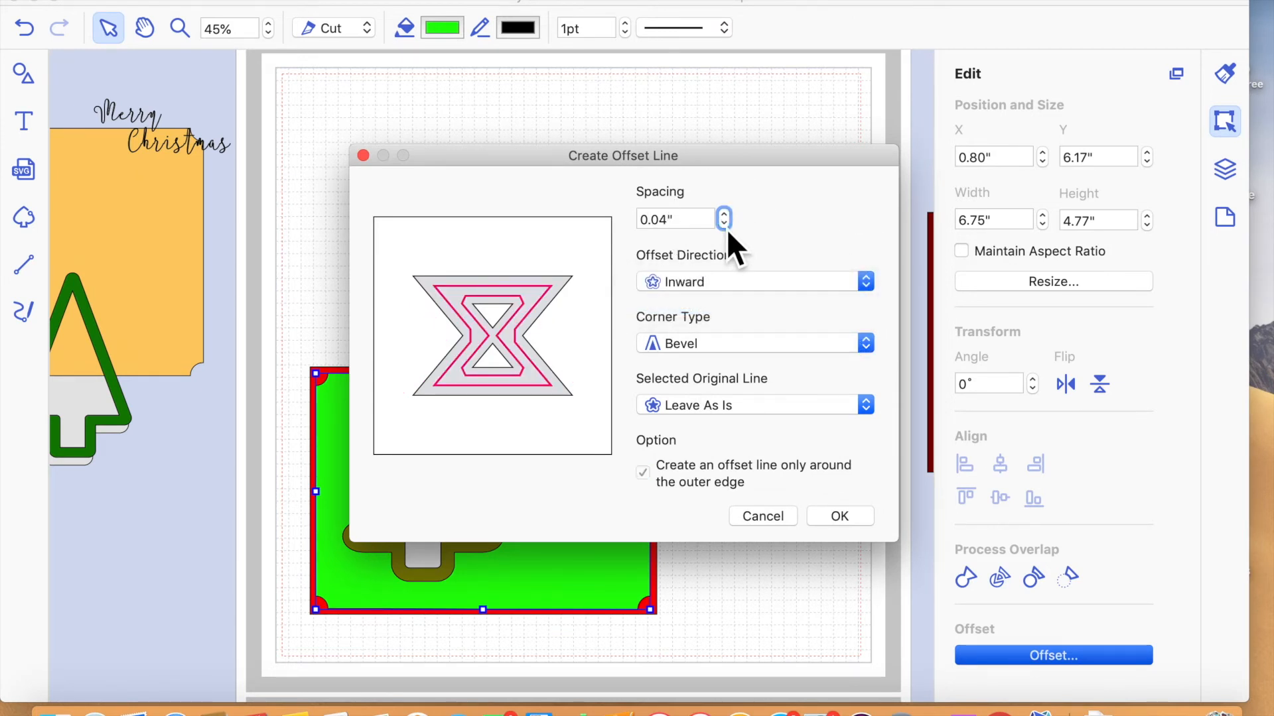
left_click(727, 215)
left_click(727, 225)
left_click(861, 518)
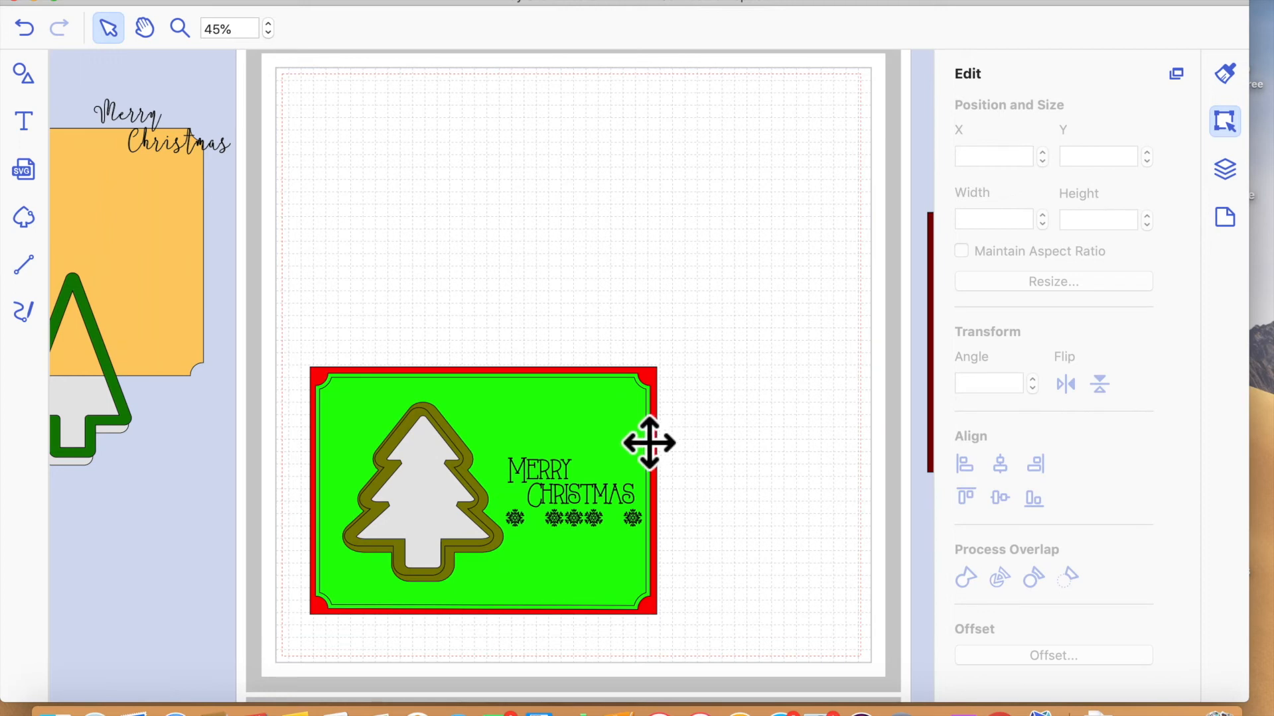
- Set the new offset lines to the Draw operation and give them a closely spaced dashed line pattern
left_click(574, 494)
double_click(576, 494)
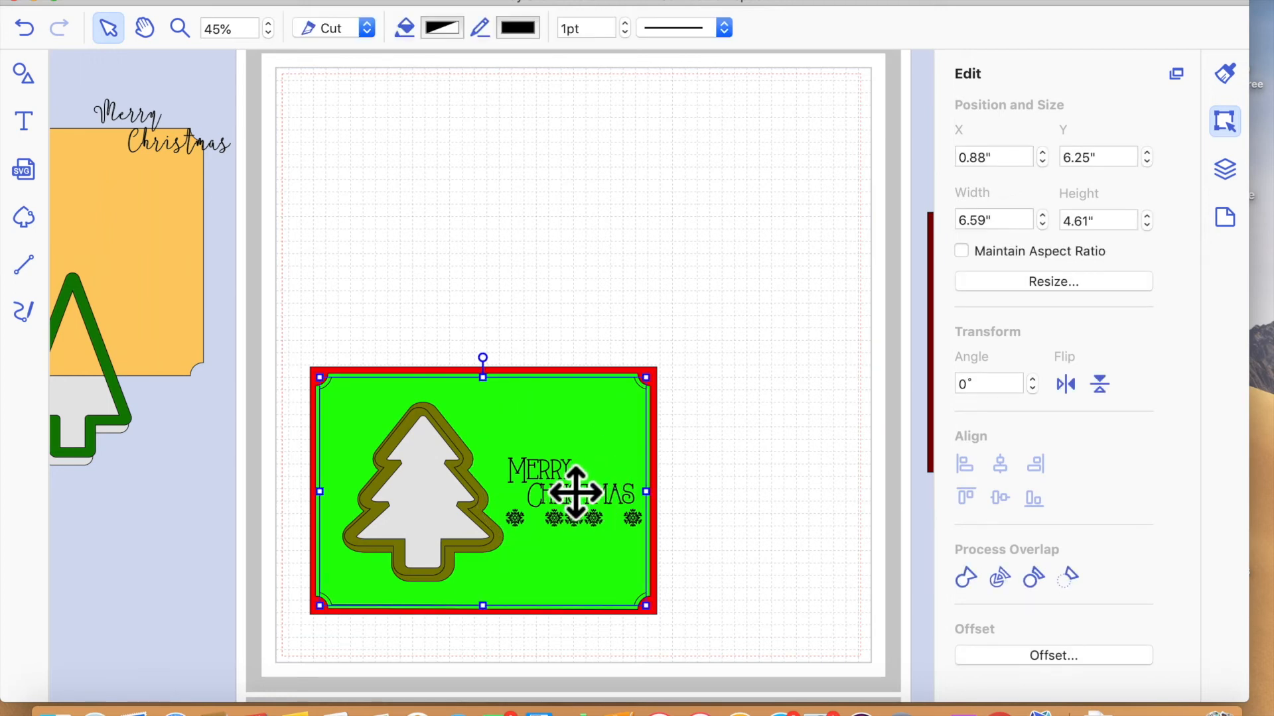
left_click(802, 331)
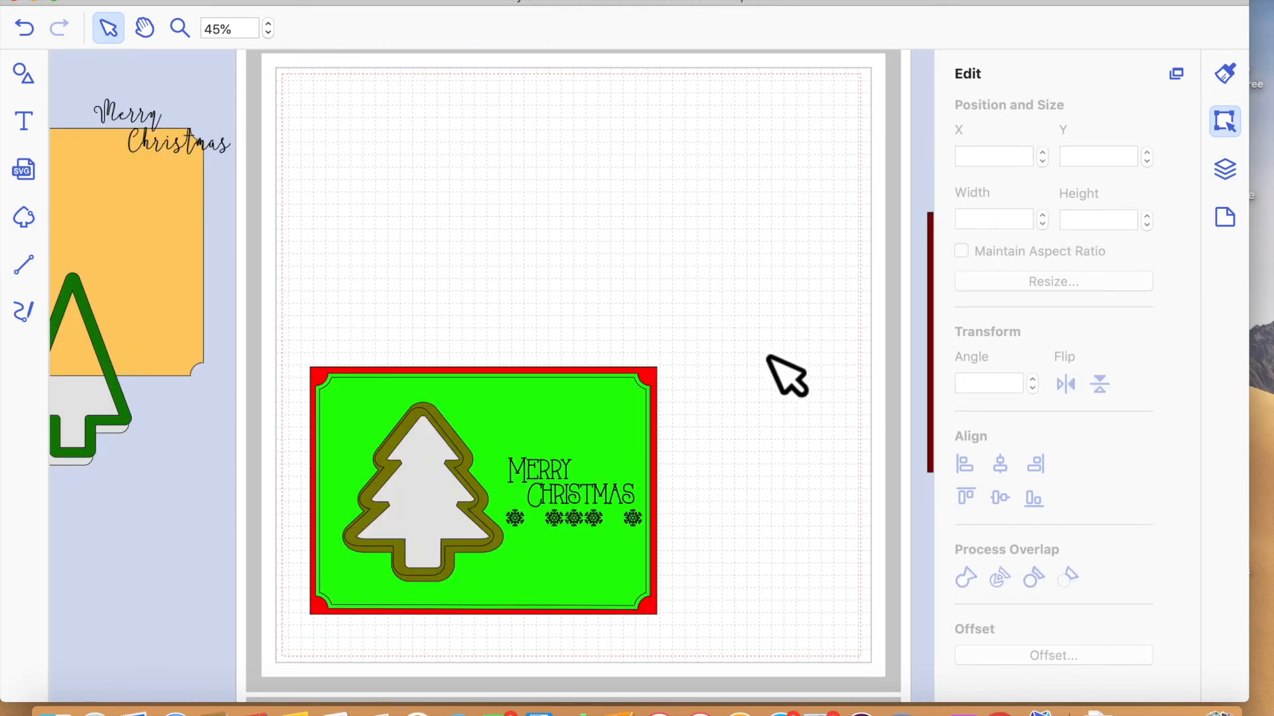
left_click(623, 426)
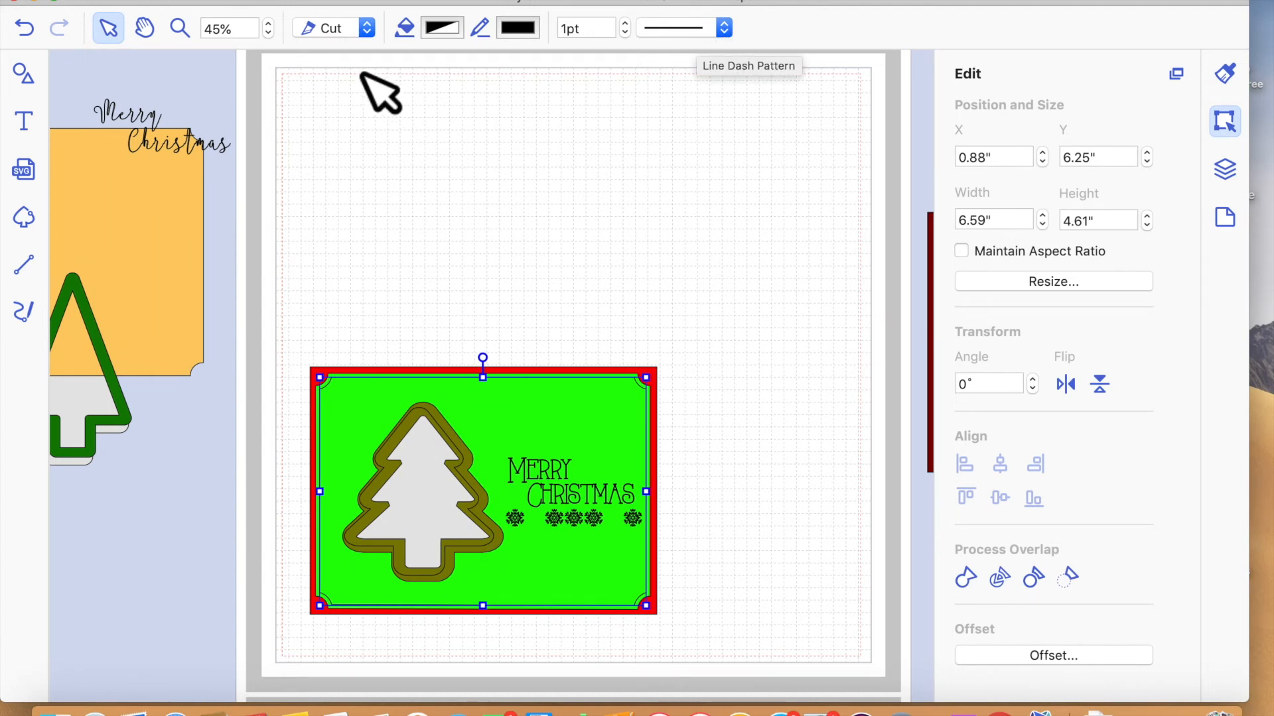
left_click(366, 30)
left_click(353, 52)
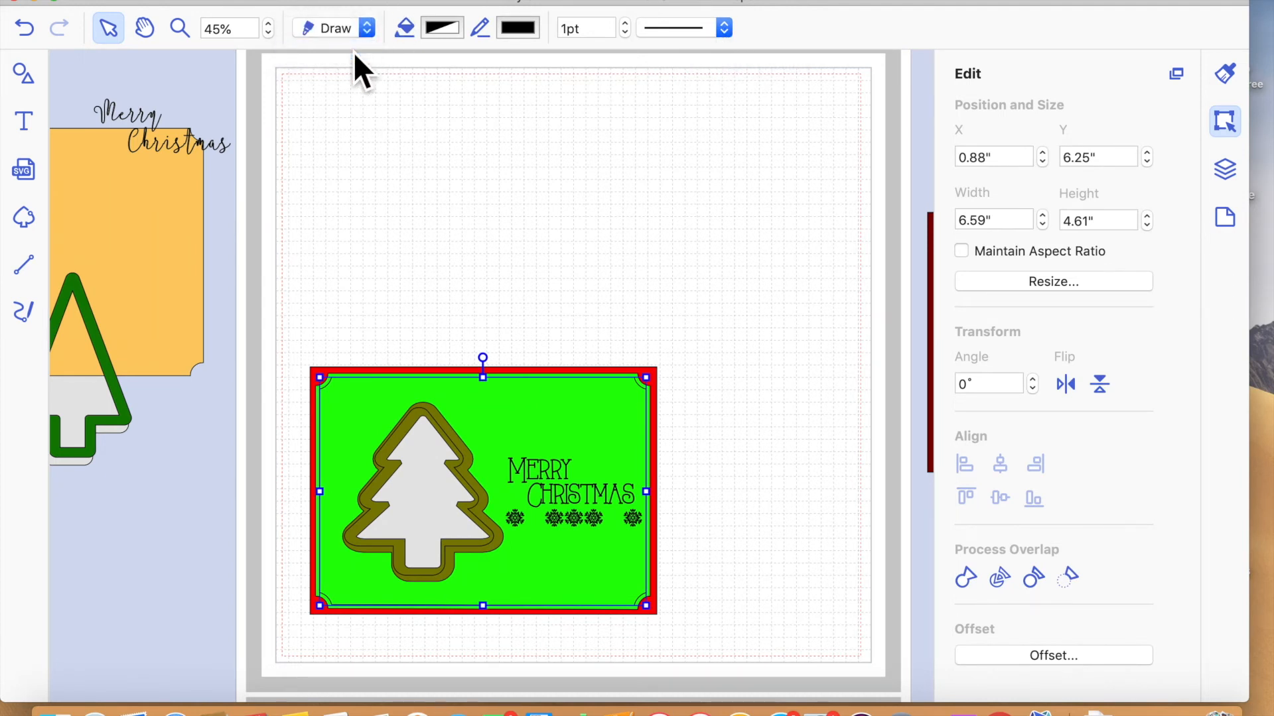
left_click(725, 30)
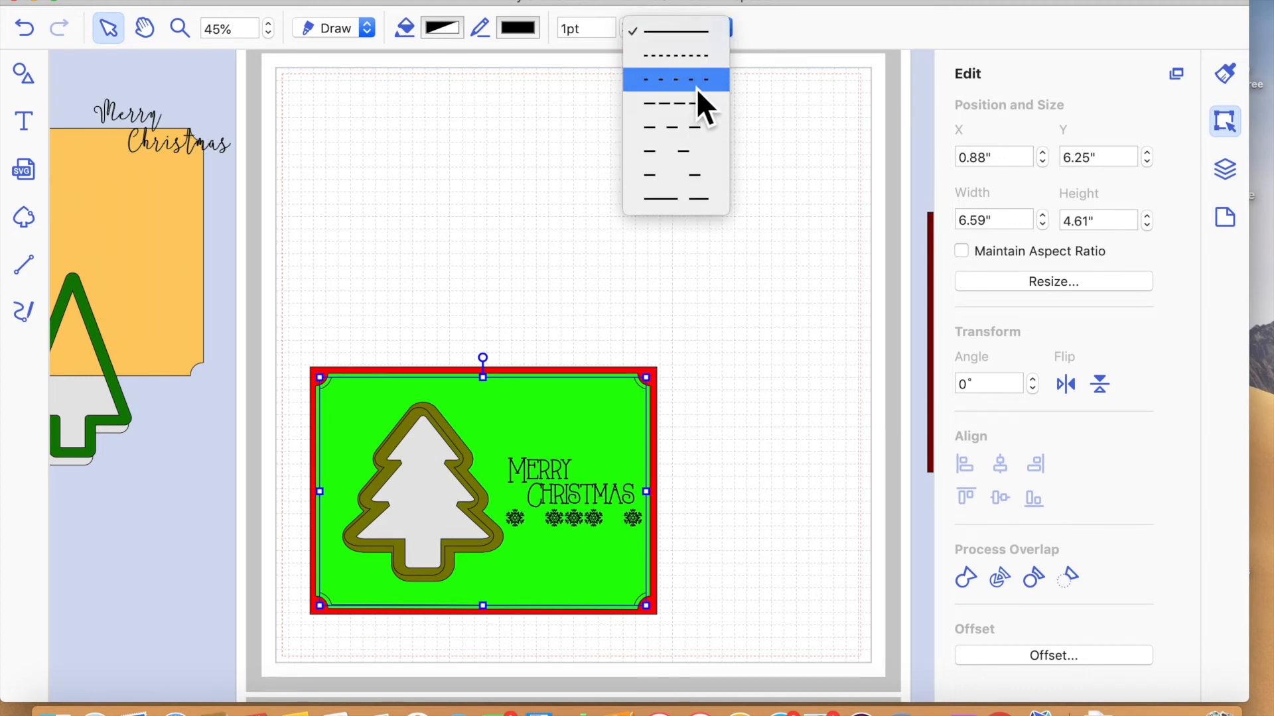
left_click(694, 106)
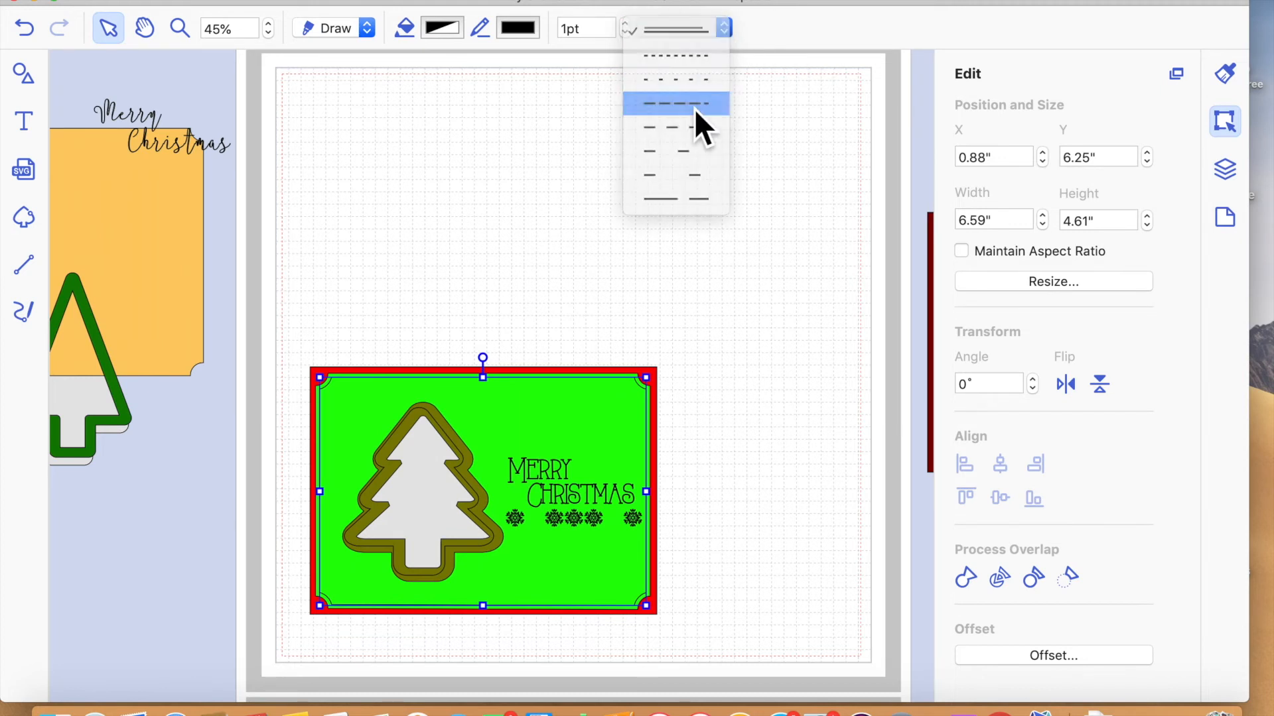
left_click(738, 313)
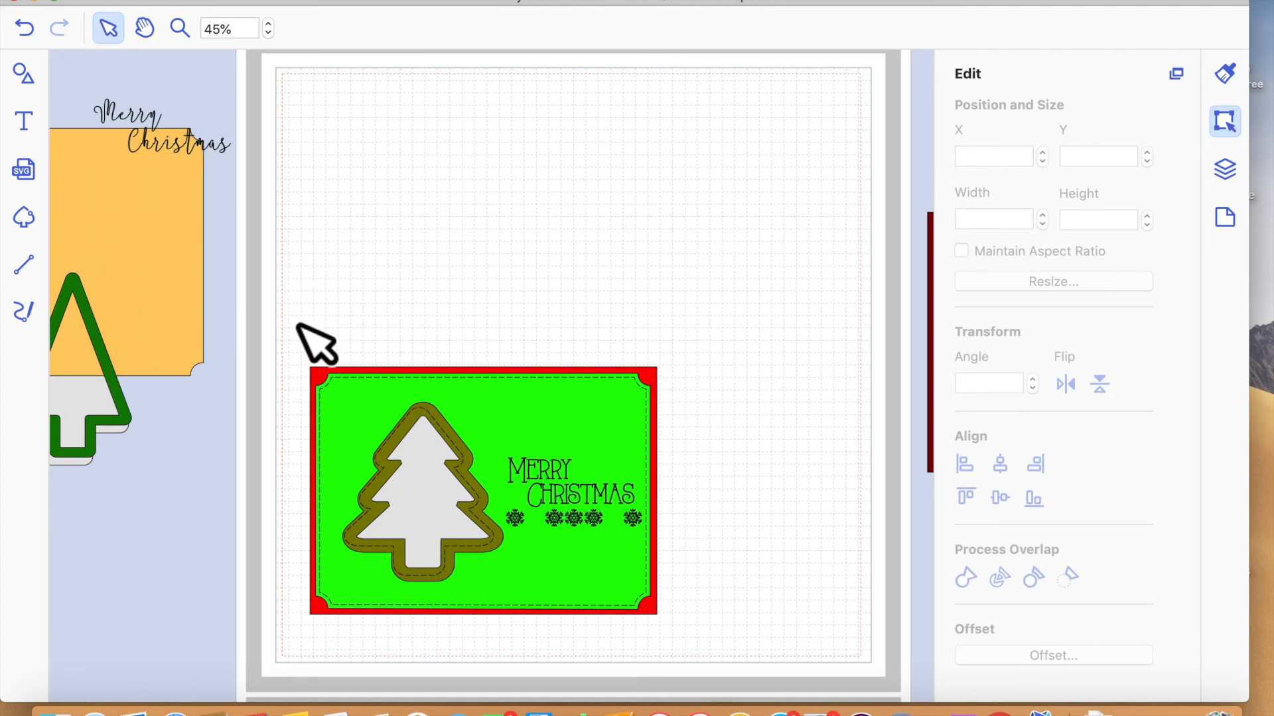
- Send the grouped dashed offset lines around the mat and tree to the back of the stacking order
left_click(179, 28)
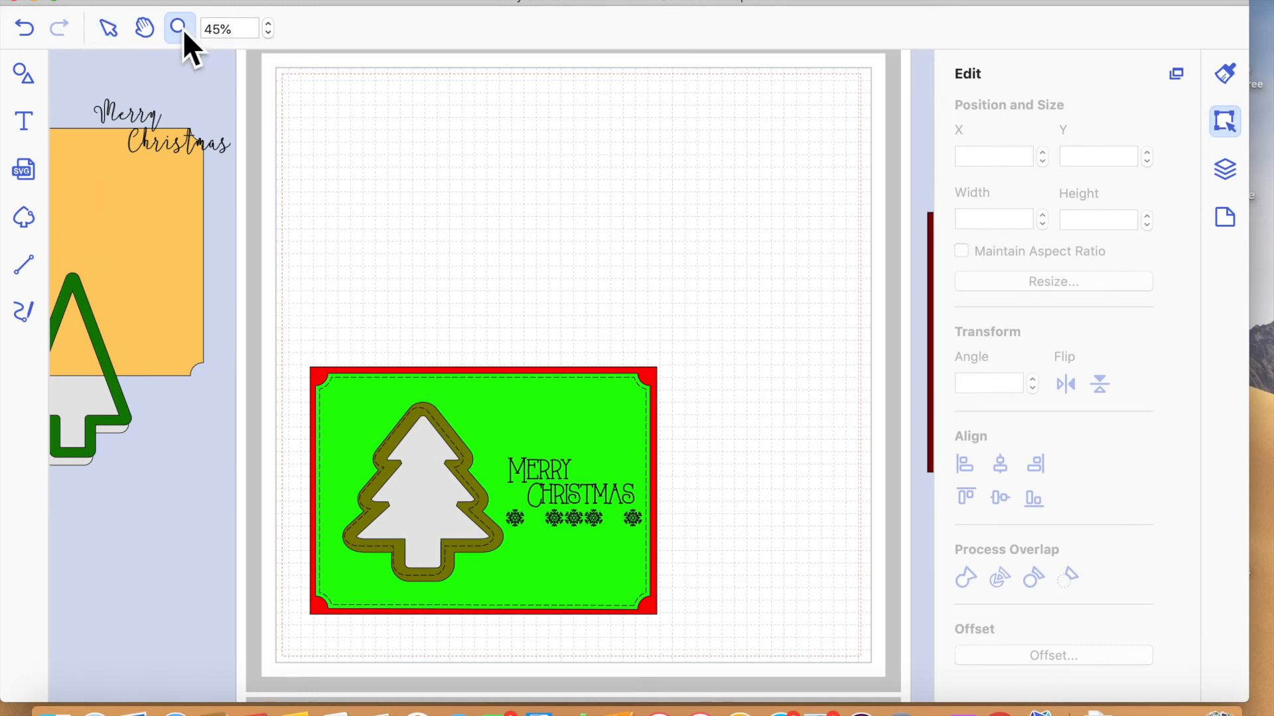
left_click(451, 582)
scroll(705, 631, "right", 3)
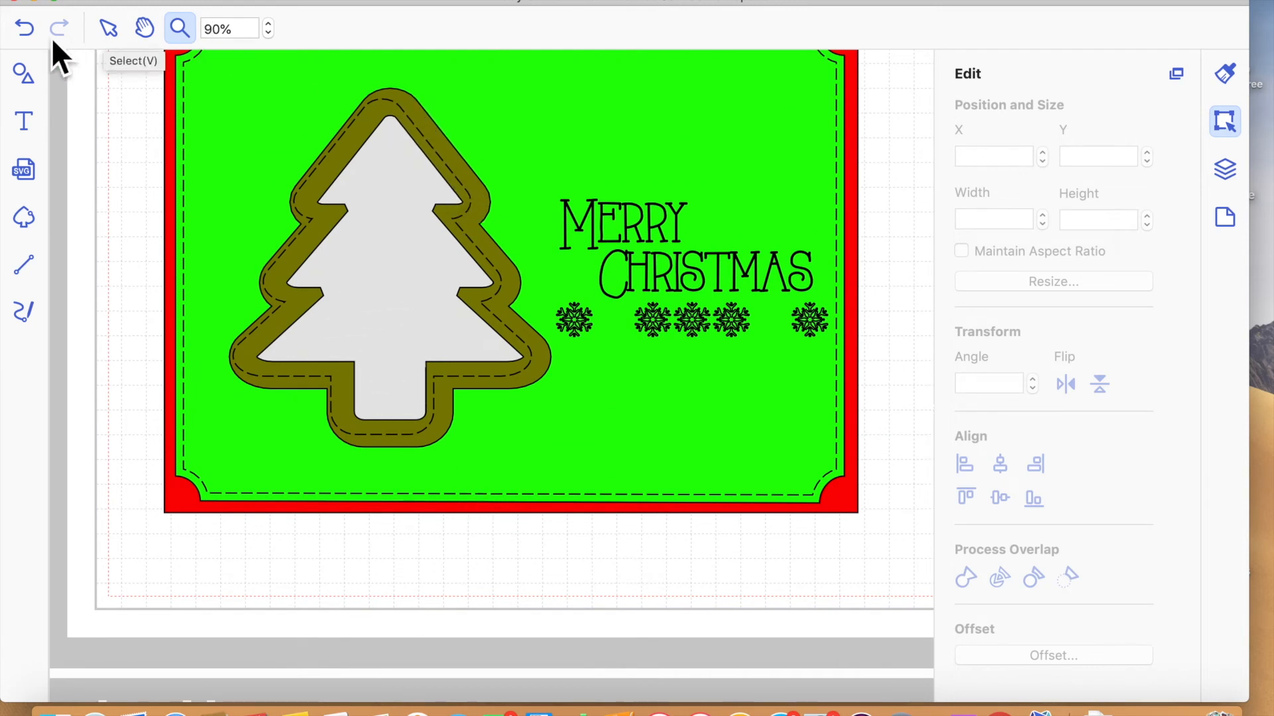
left_click(110, 32)
left_click(486, 196)
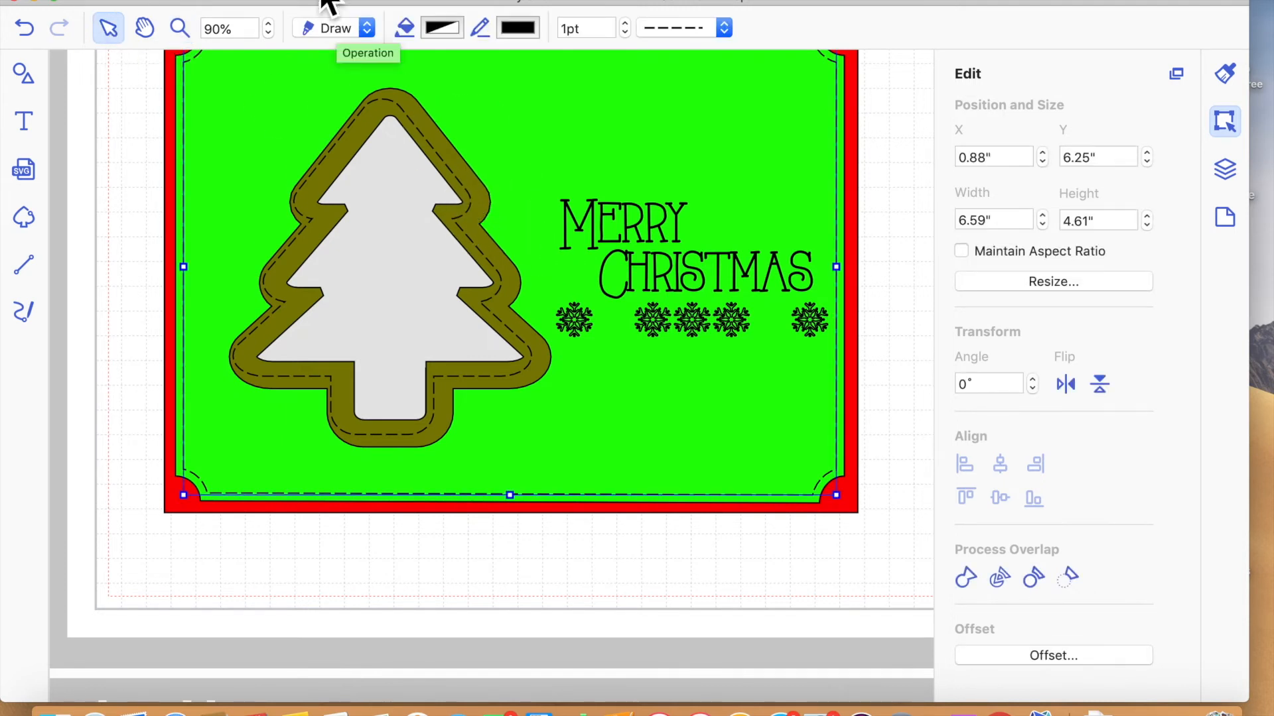
left_click(382, 2)
mouse_move(424, 192)
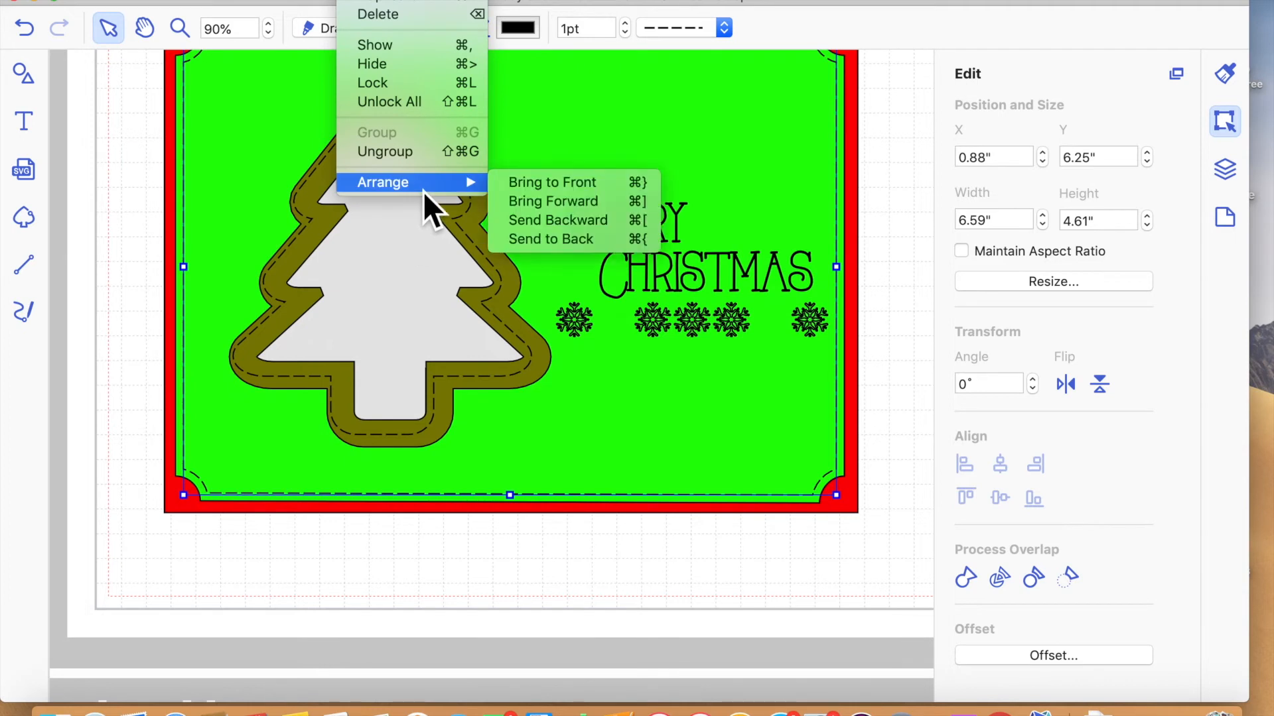
left_click(602, 244)
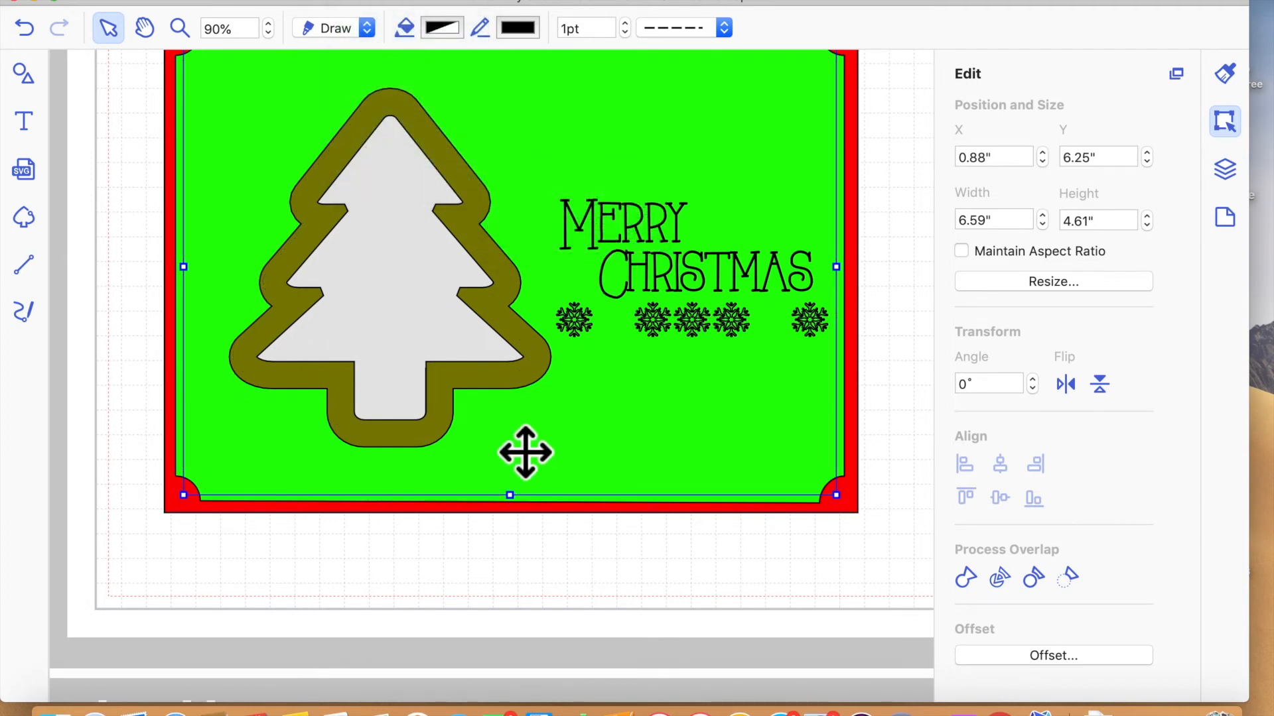
left_click(497, 569)
- Select the green mat and send it to the back of the stacking order
left_click(516, 322)
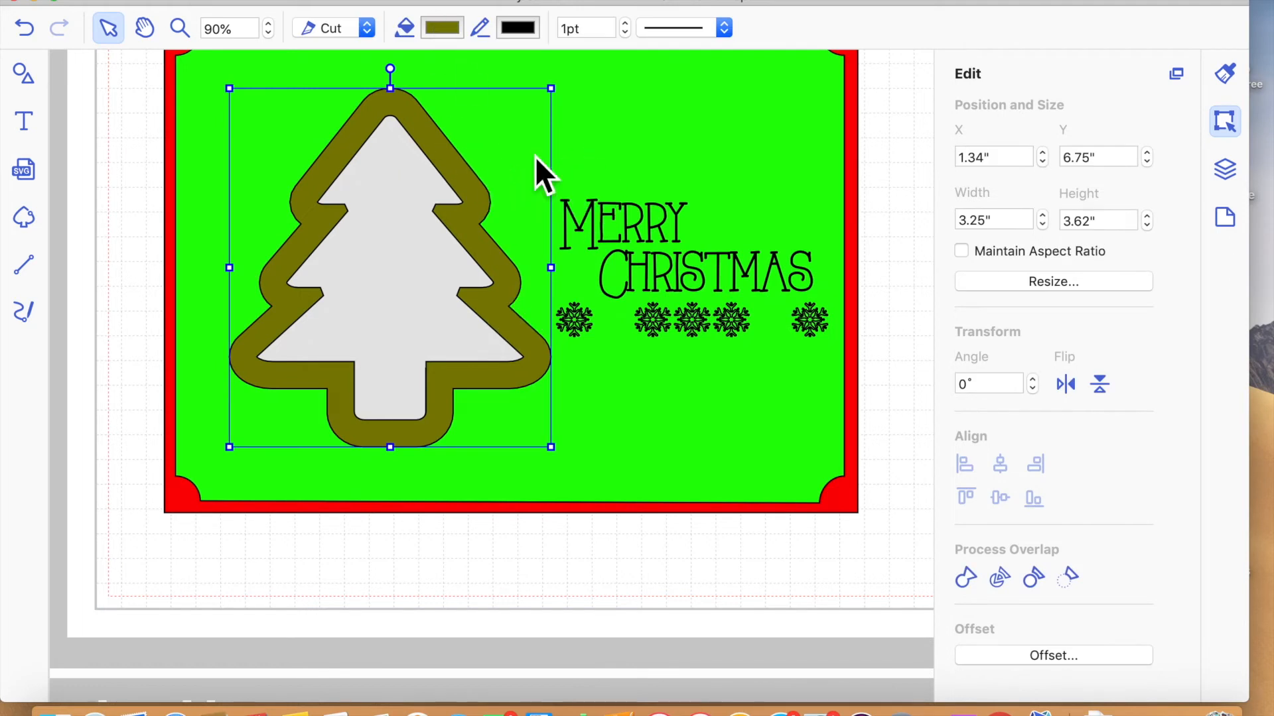
left_click(682, 181)
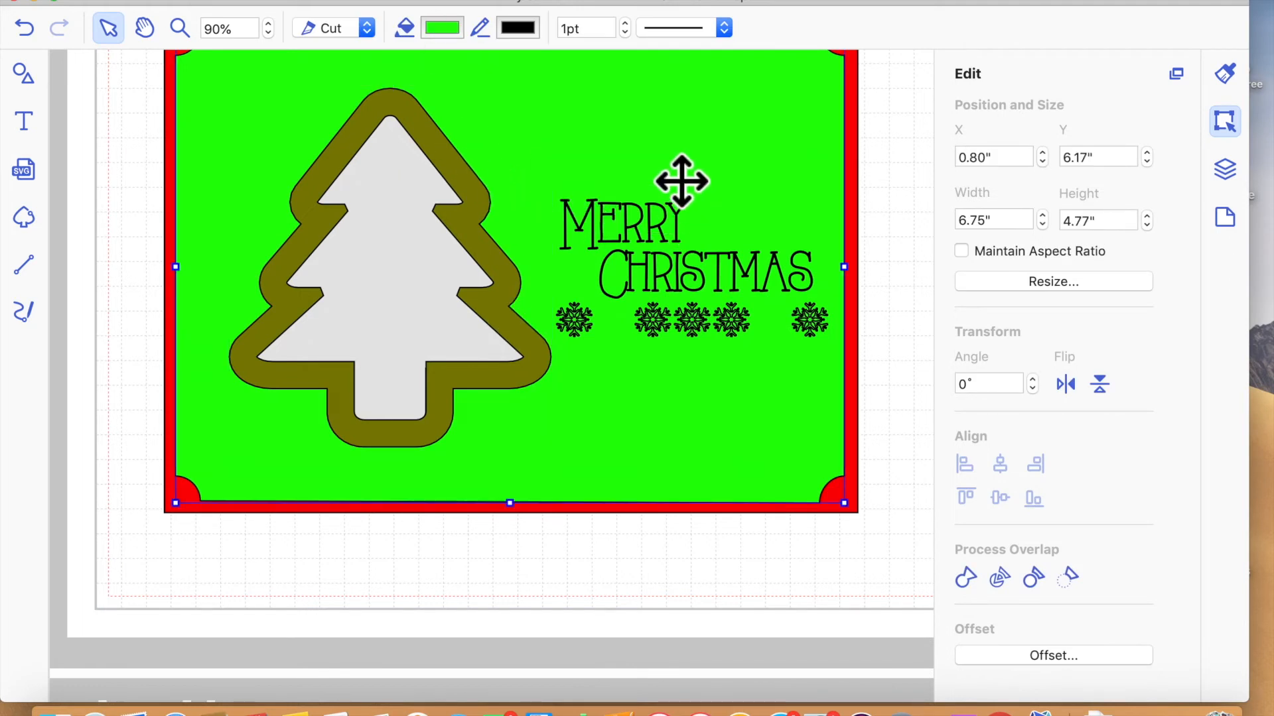
left_click(327, 2)
mouse_move(378, 1)
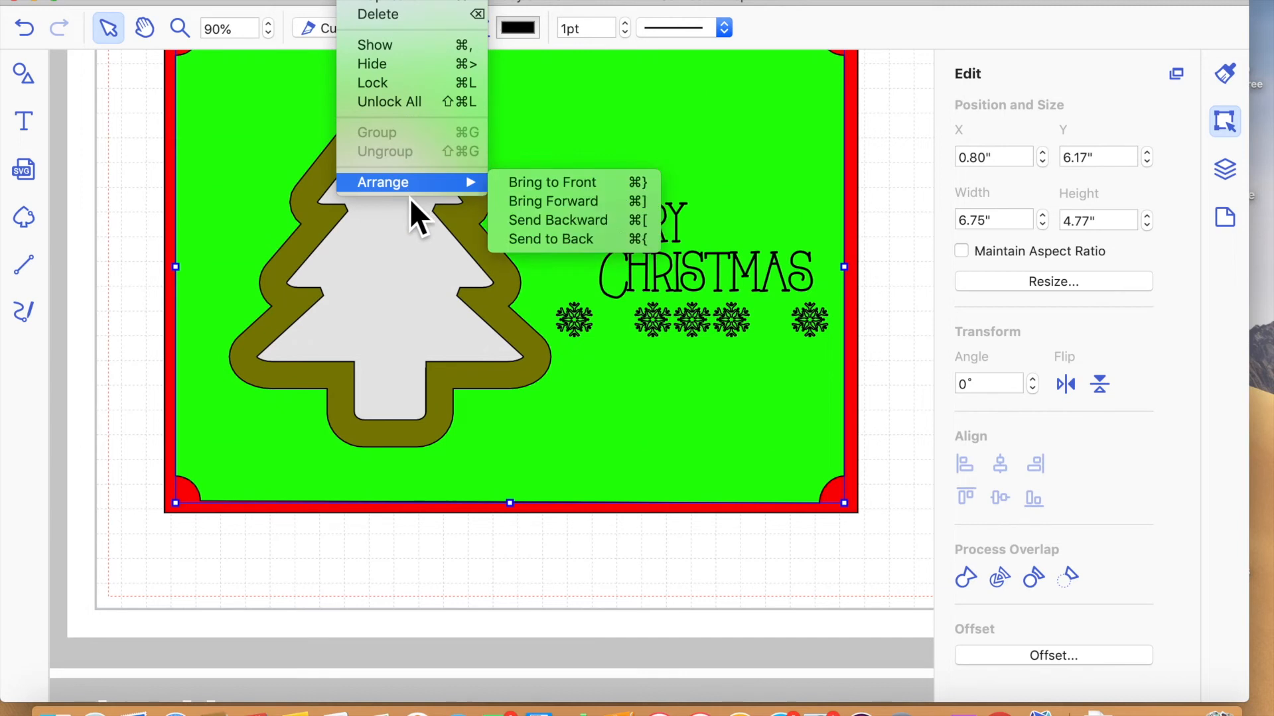
mouse_move(475, 189)
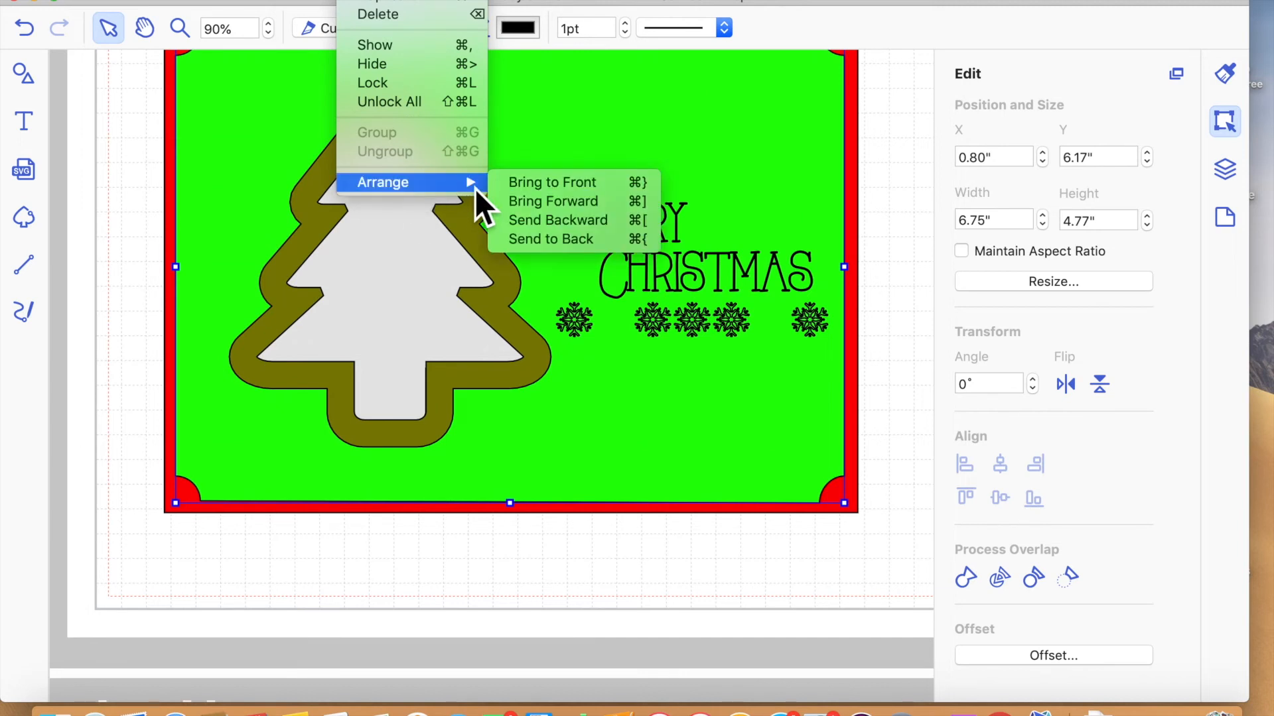
left_click(545, 240)
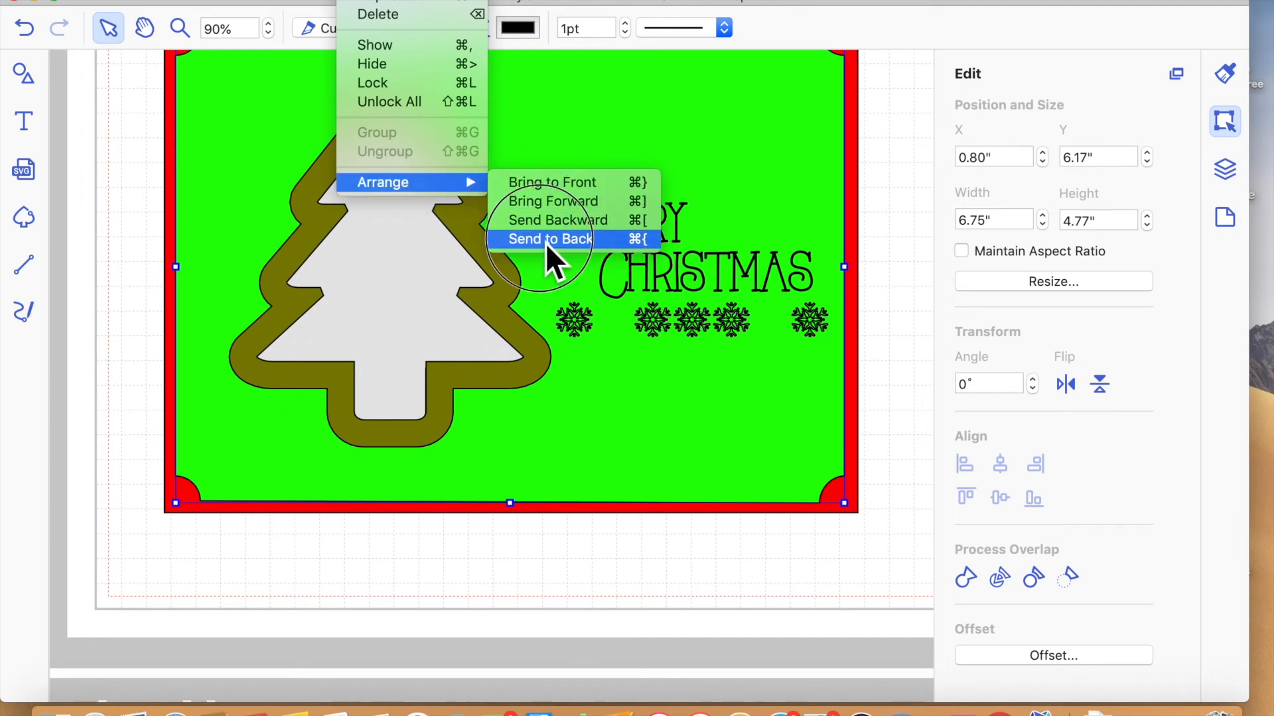
- Try to bring the green mat forward one level, and undo the last stacking changes
left_click(374, 1)
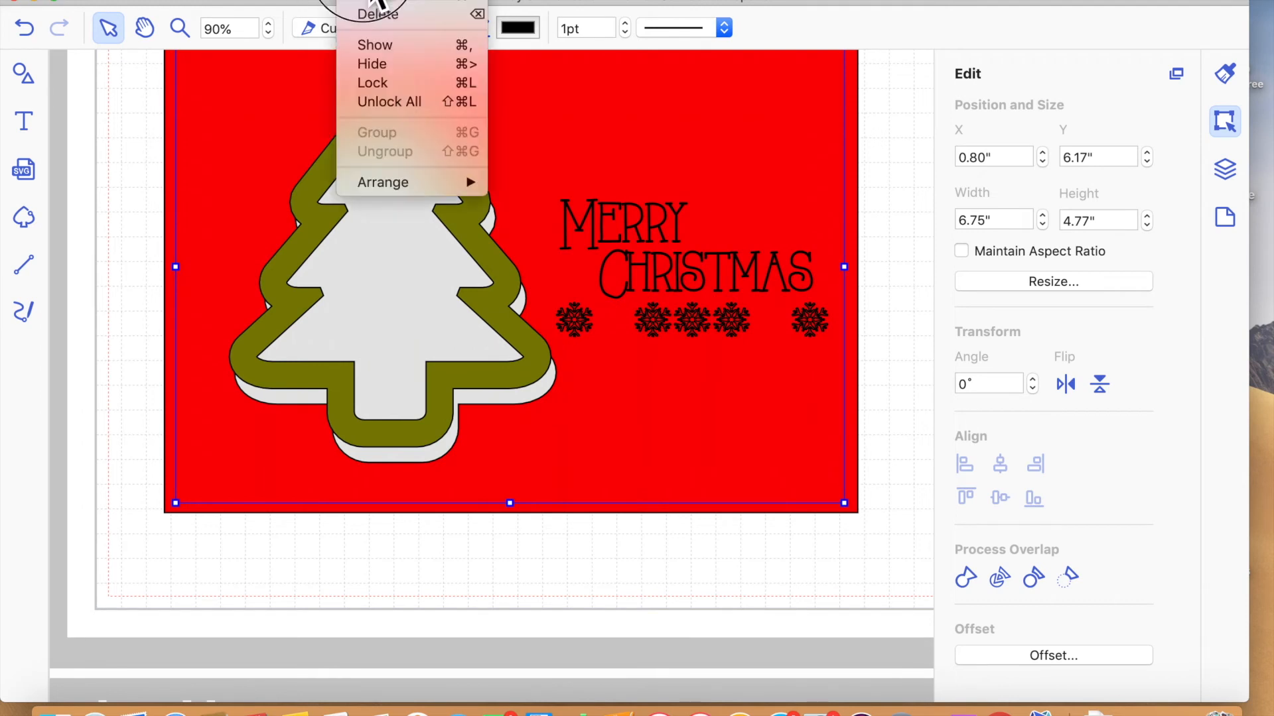
mouse_move(428, 187)
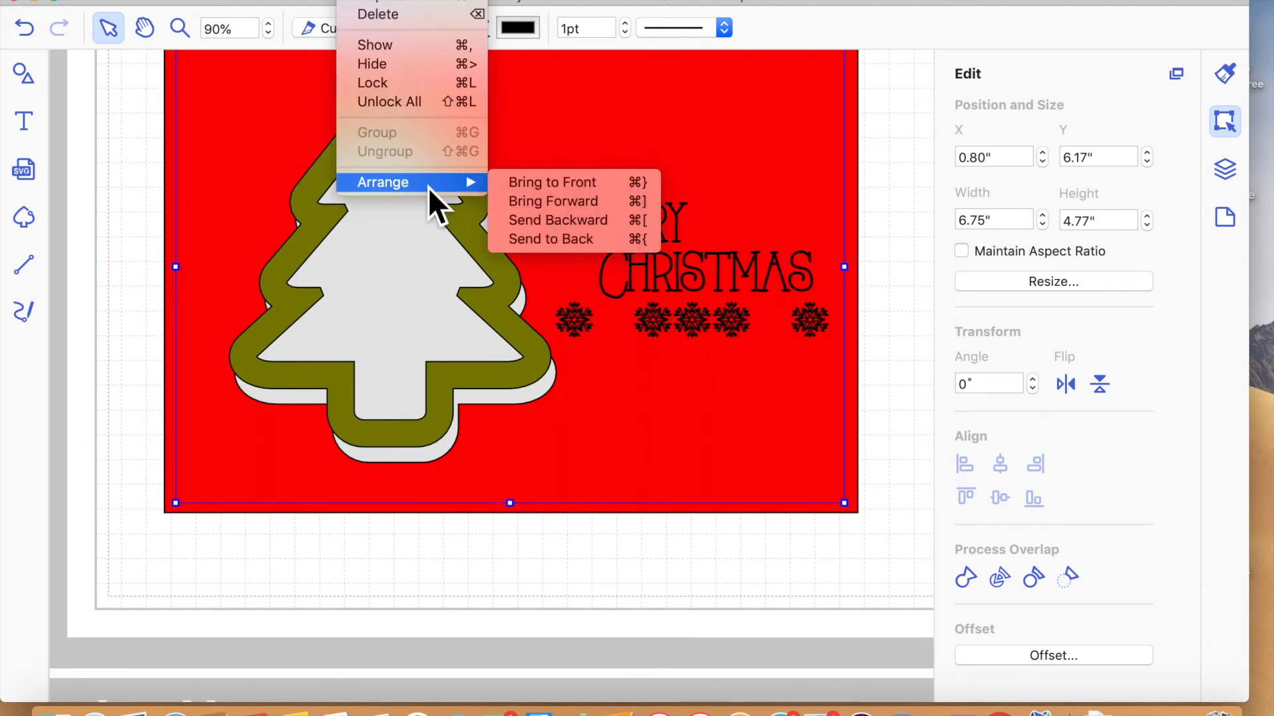
left_click(551, 209)
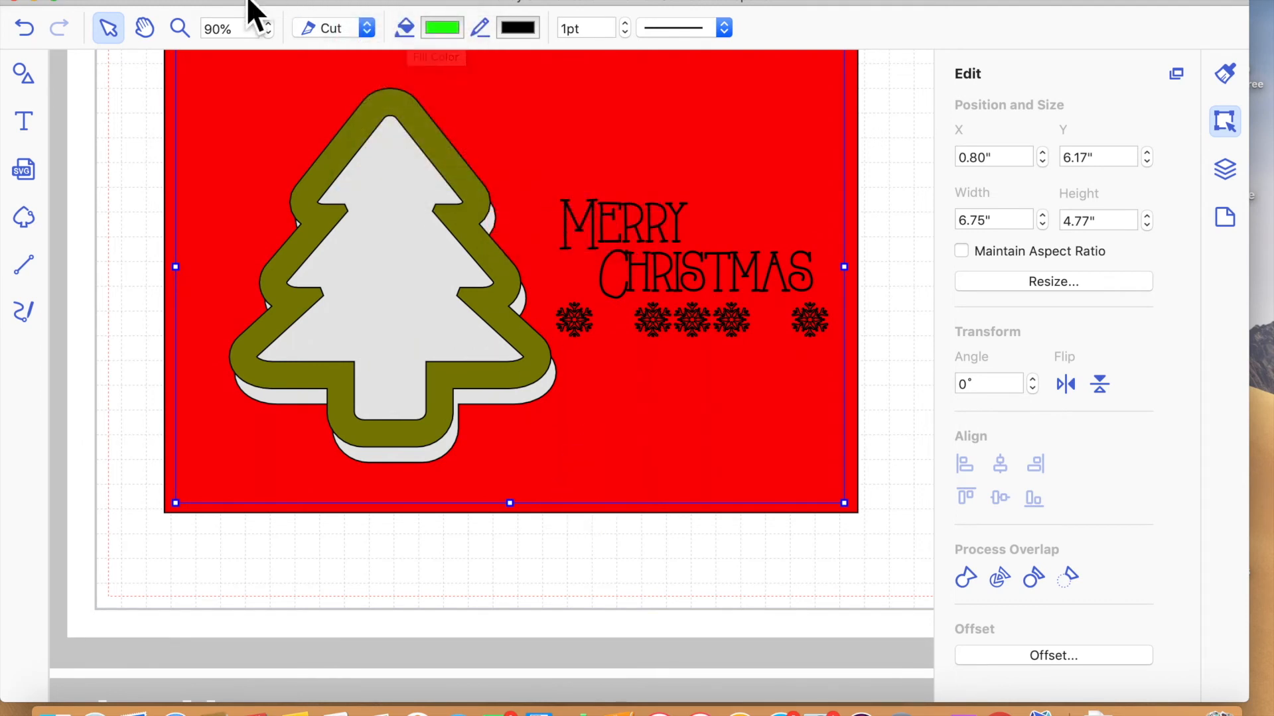
left_click(22, 33)
left_click(23, 33)
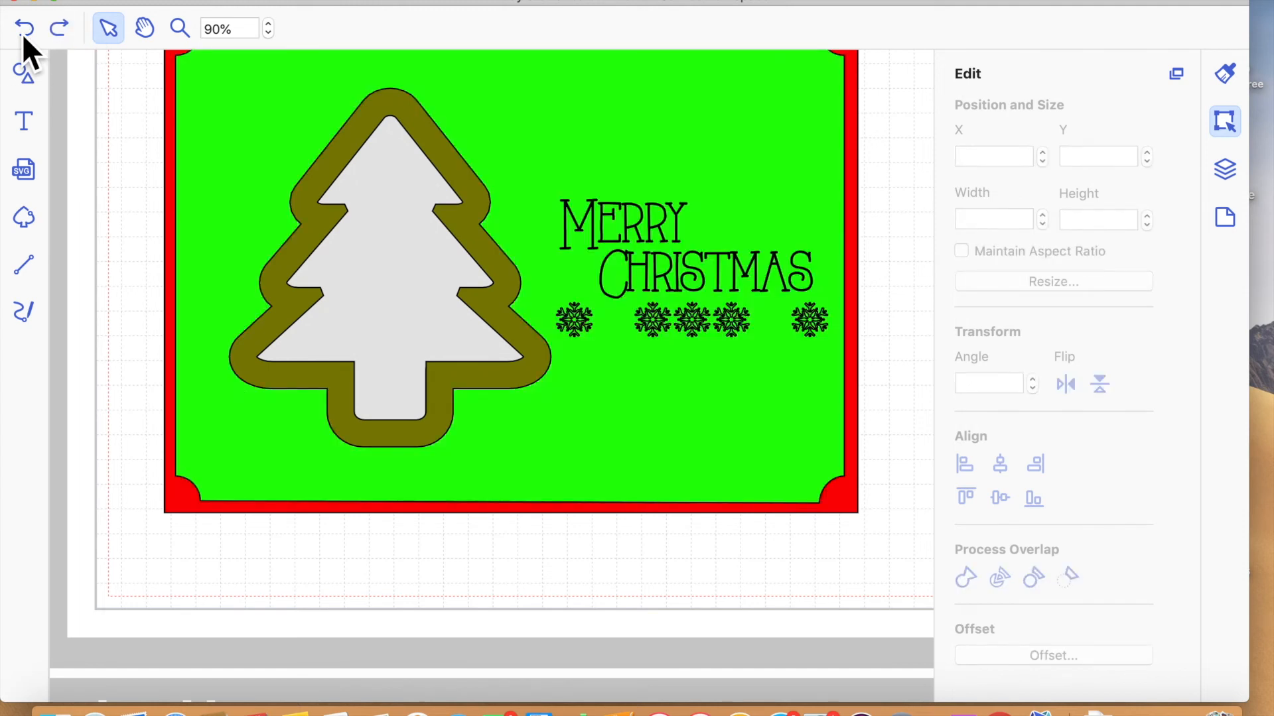
- Select the green mat and send it backward one level in the stacking order
left_click(371, 2)
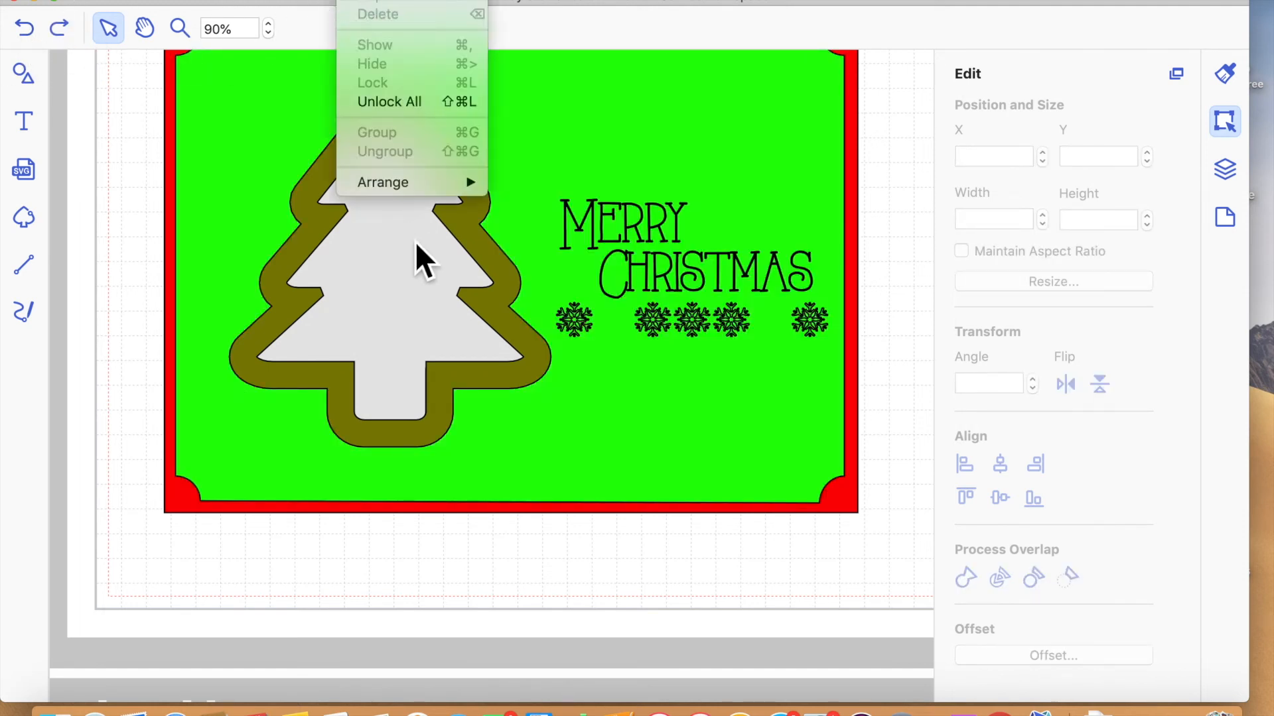
mouse_move(420, 184)
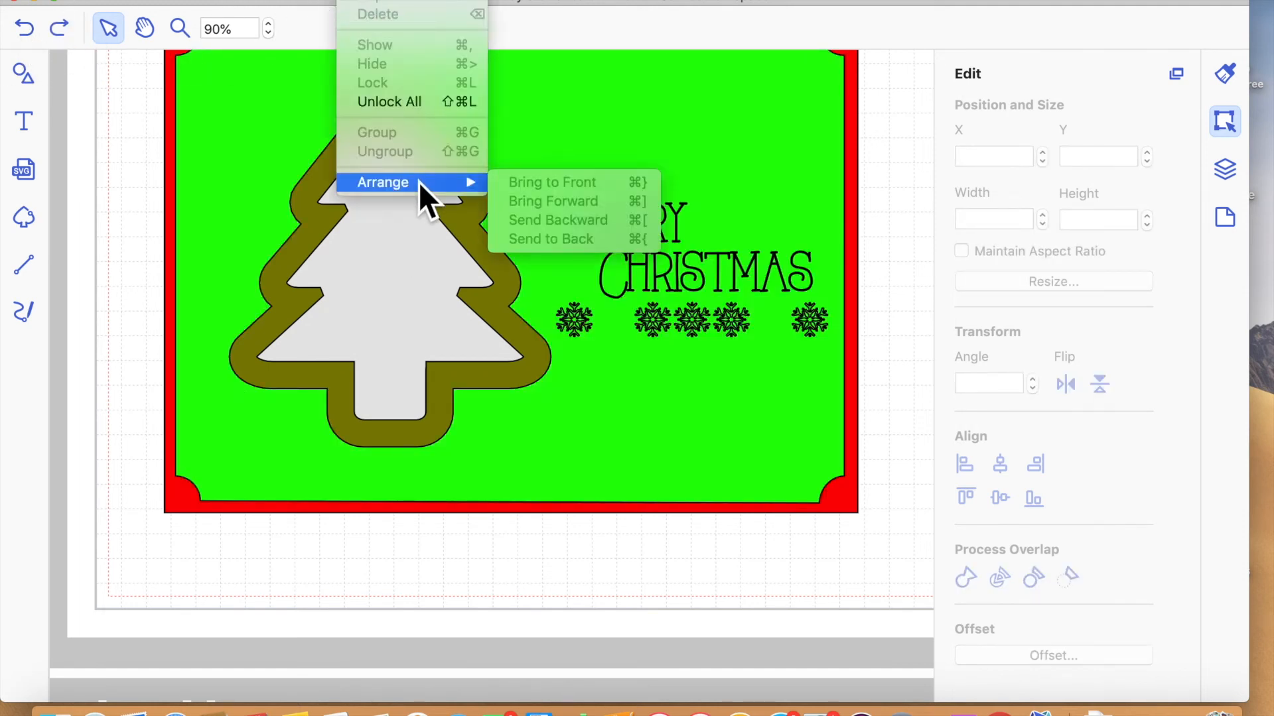
left_click(234, 414)
left_click(245, 429)
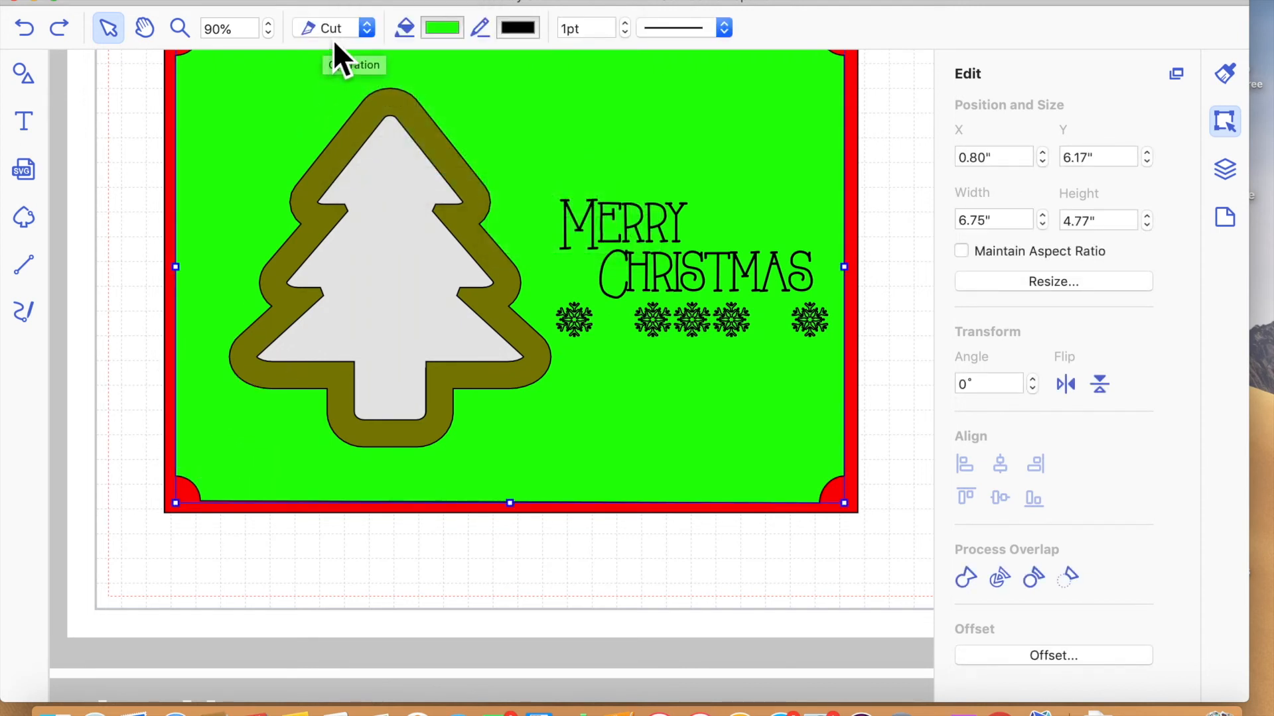
left_click(355, 4)
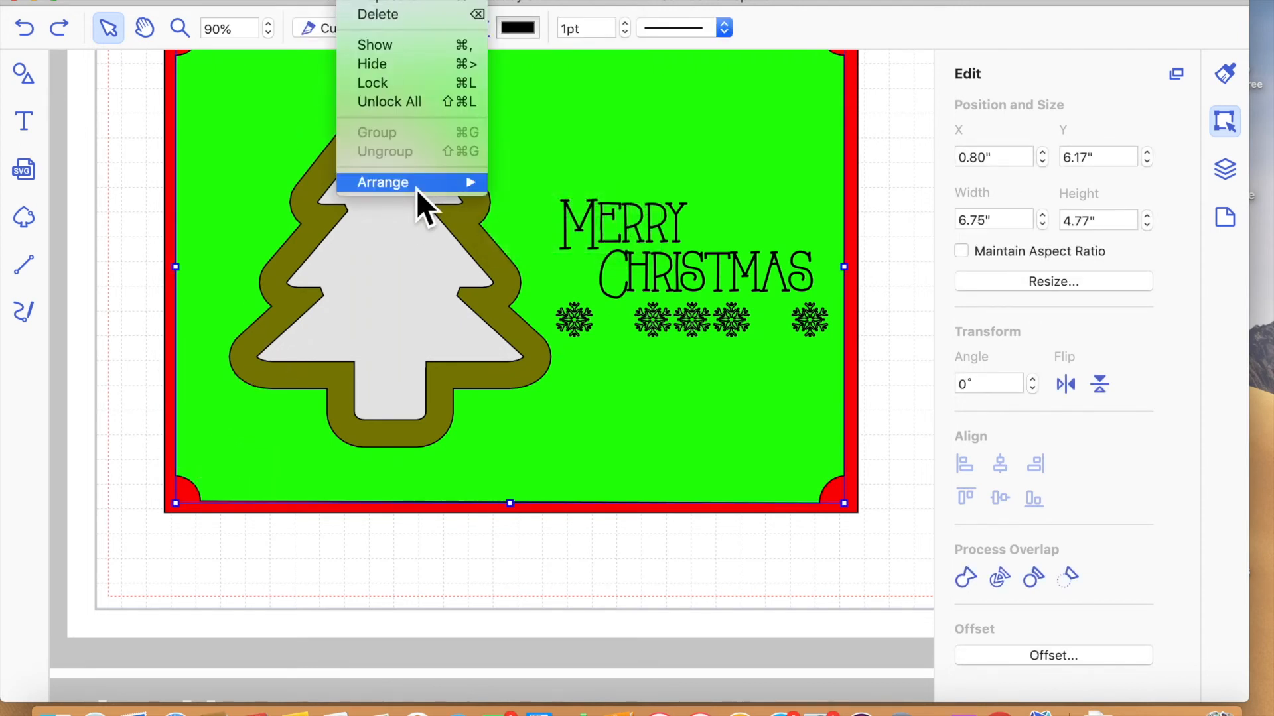
mouse_move(460, 179)
left_click(579, 222)
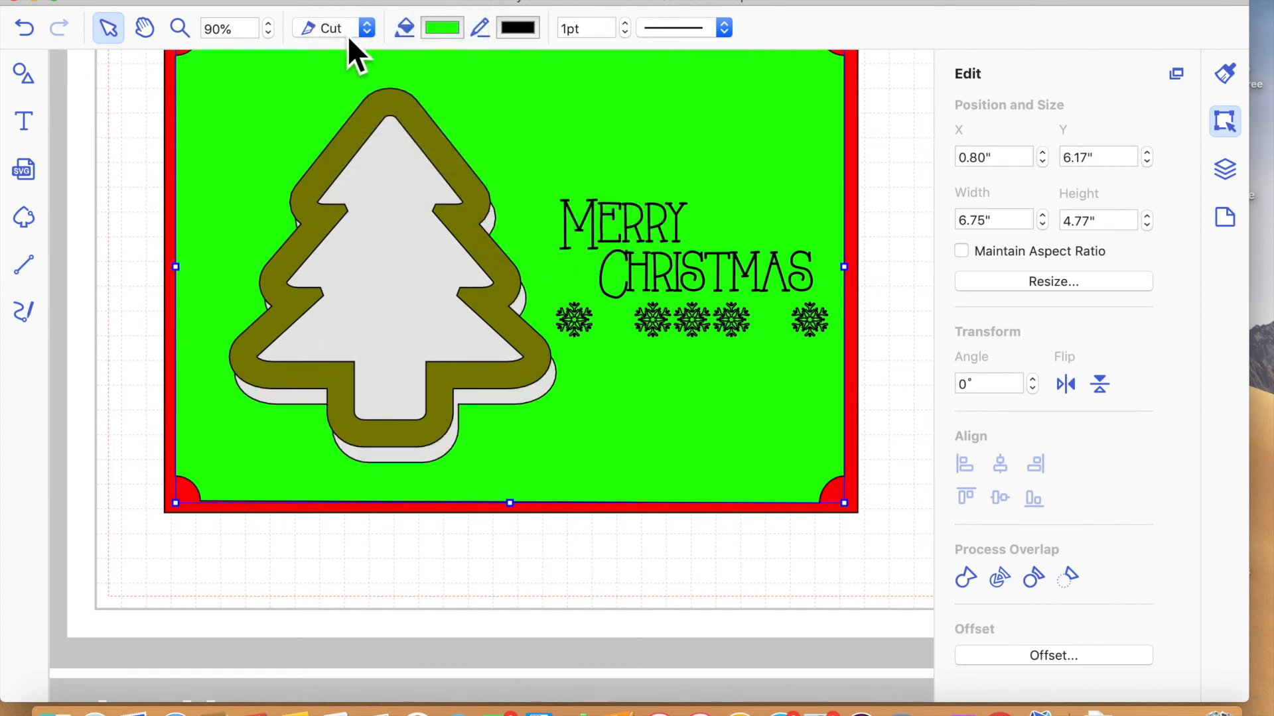
- Select the grey tree shape behind the olive frame and send it to the back of the stacking order
left_click(413, 280)
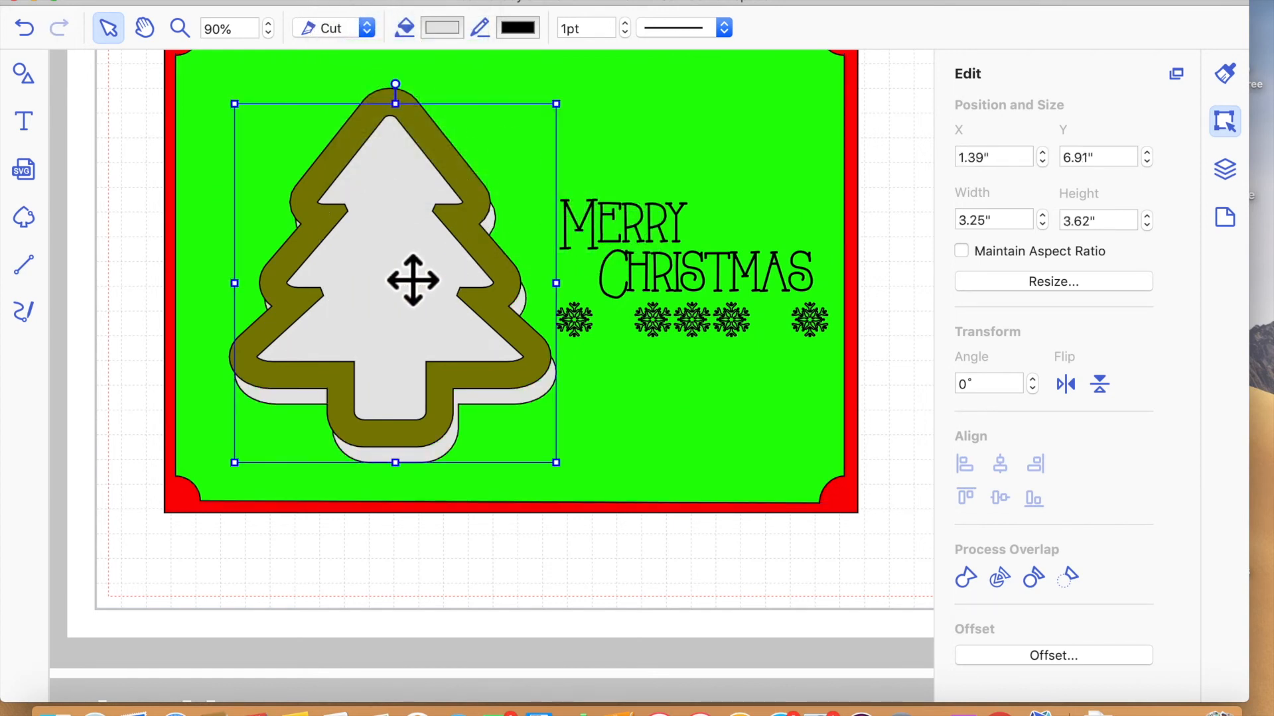
left_click(372, 1)
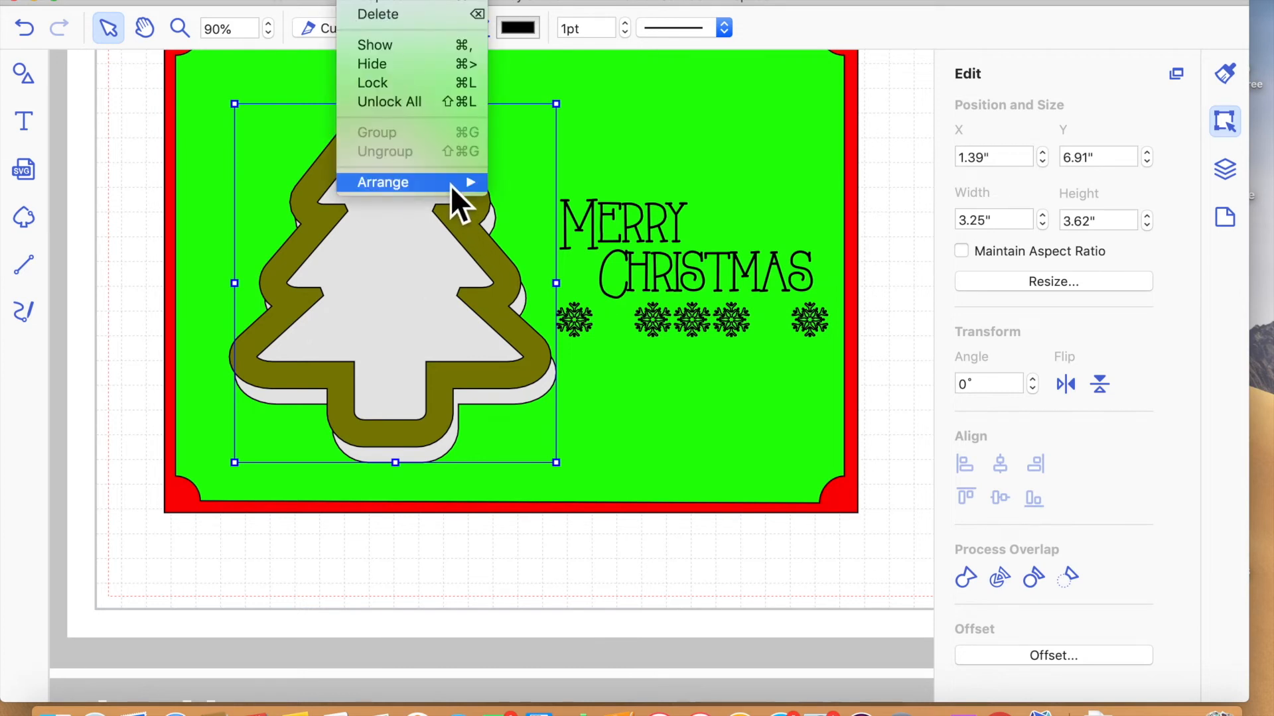
mouse_move(451, 185)
left_click(548, 243)
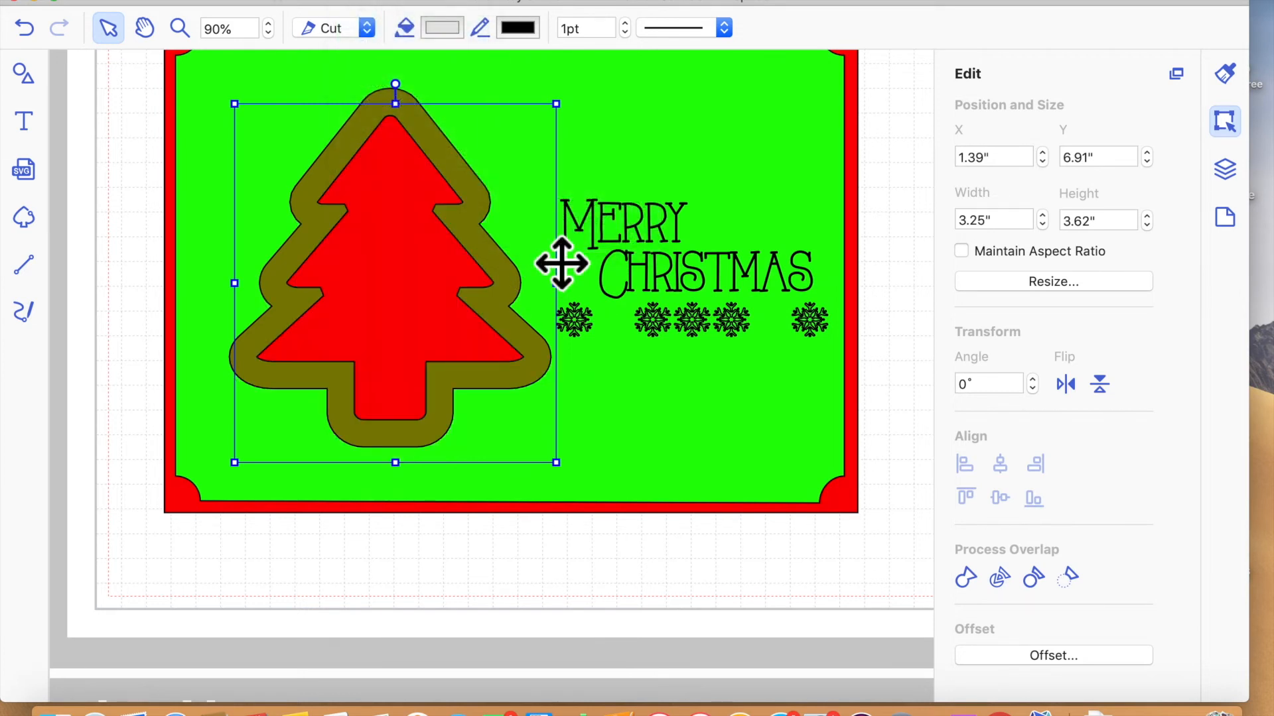
left_click(543, 569)
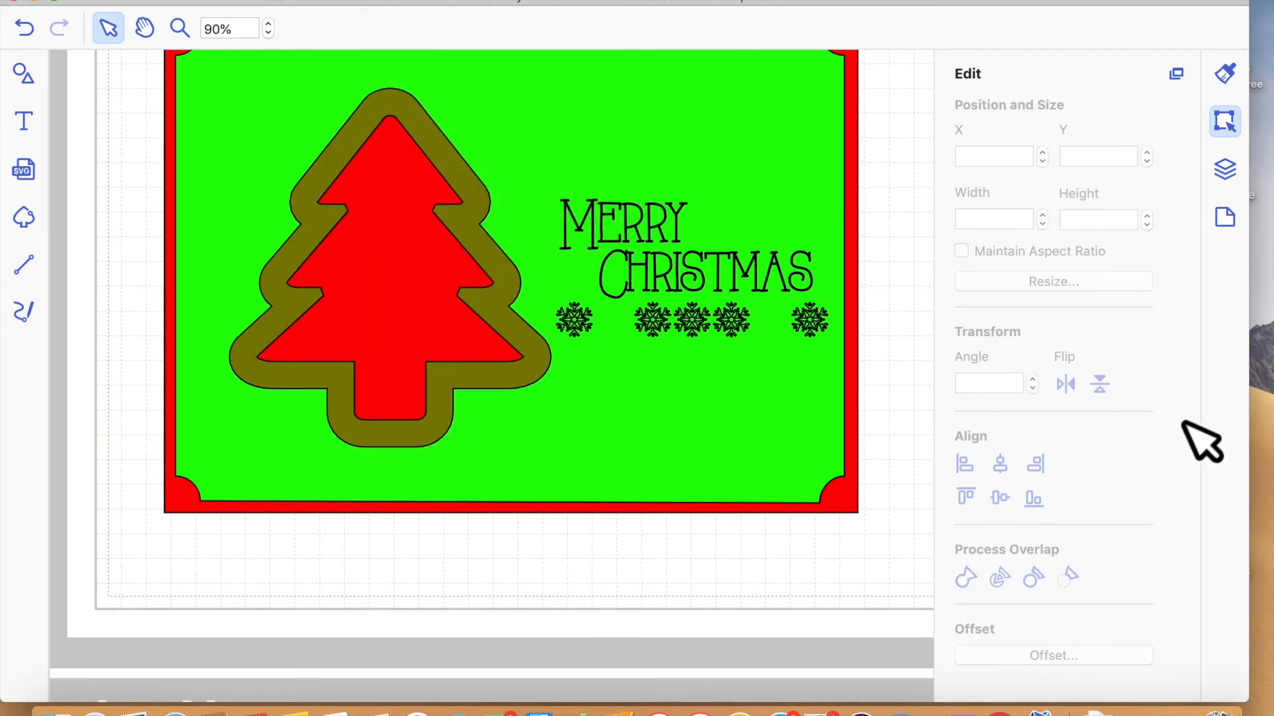
- Examine the layer list to identify the mat, greeting, snowflake text, tree shapes and groups and their stacking order
left_click(1226, 169)
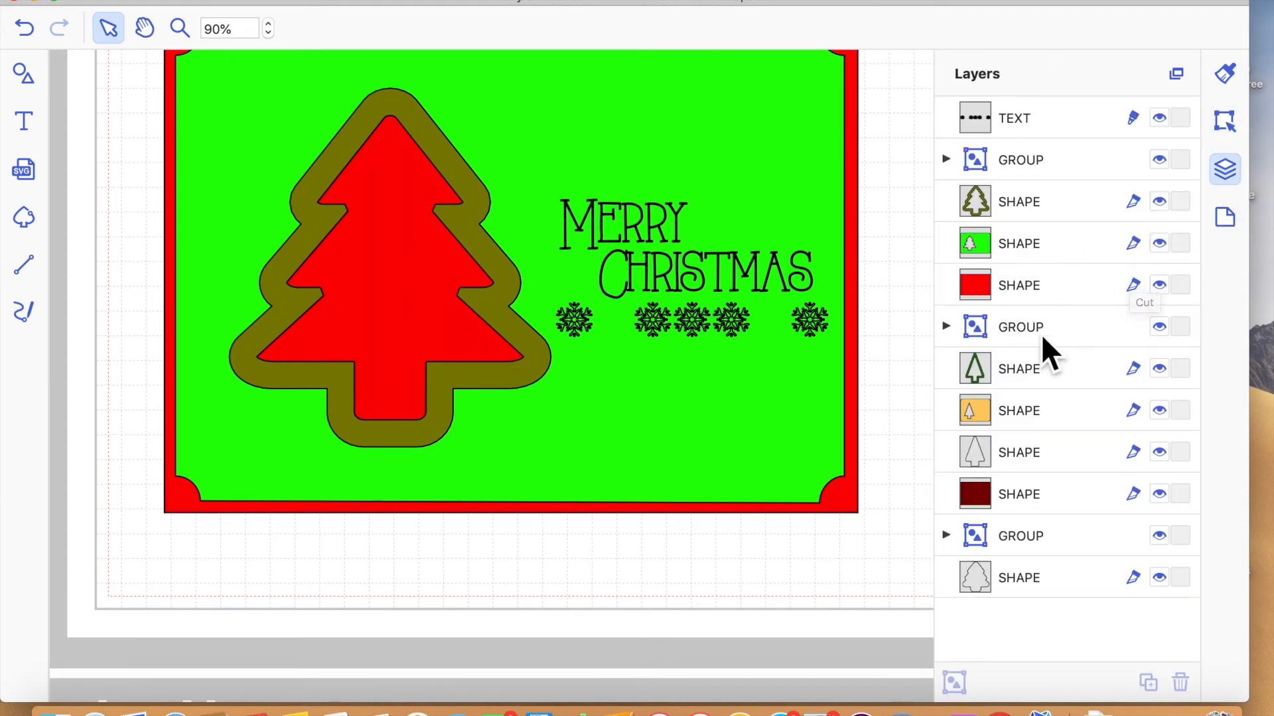
left_click(1020, 460)
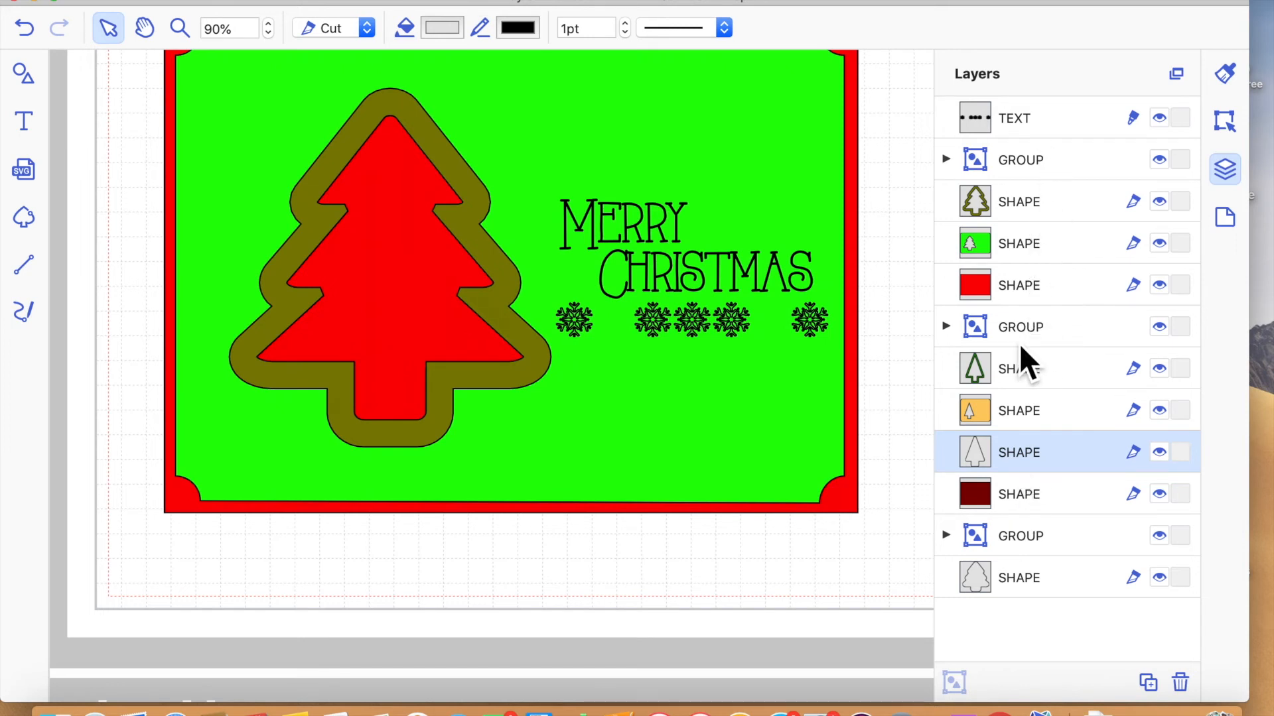
left_click(1027, 260)
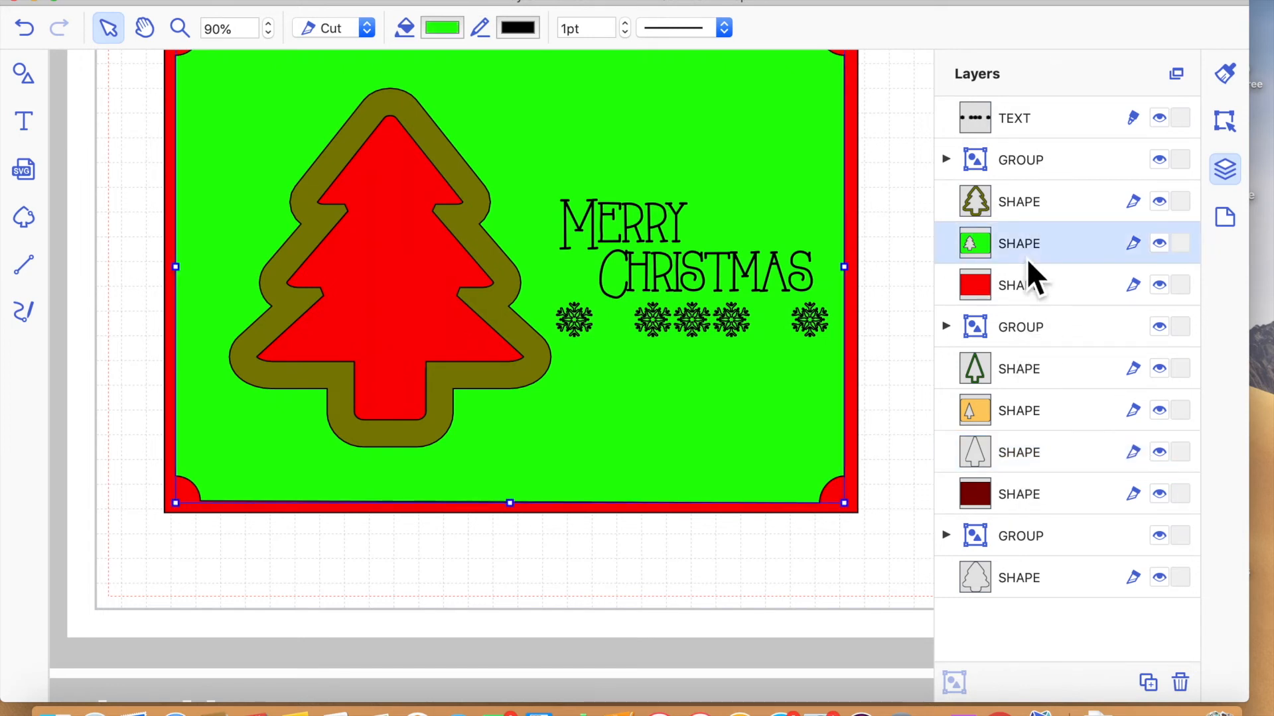
left_click(1027, 121)
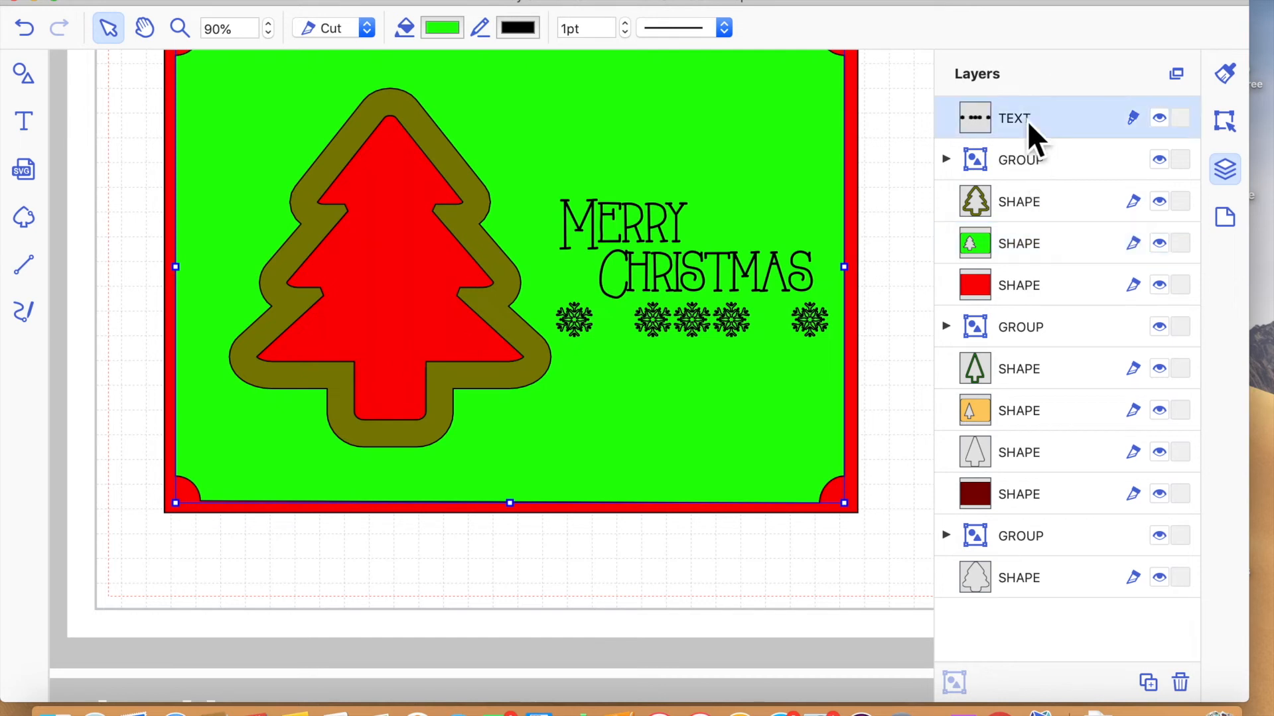
left_click(1022, 166)
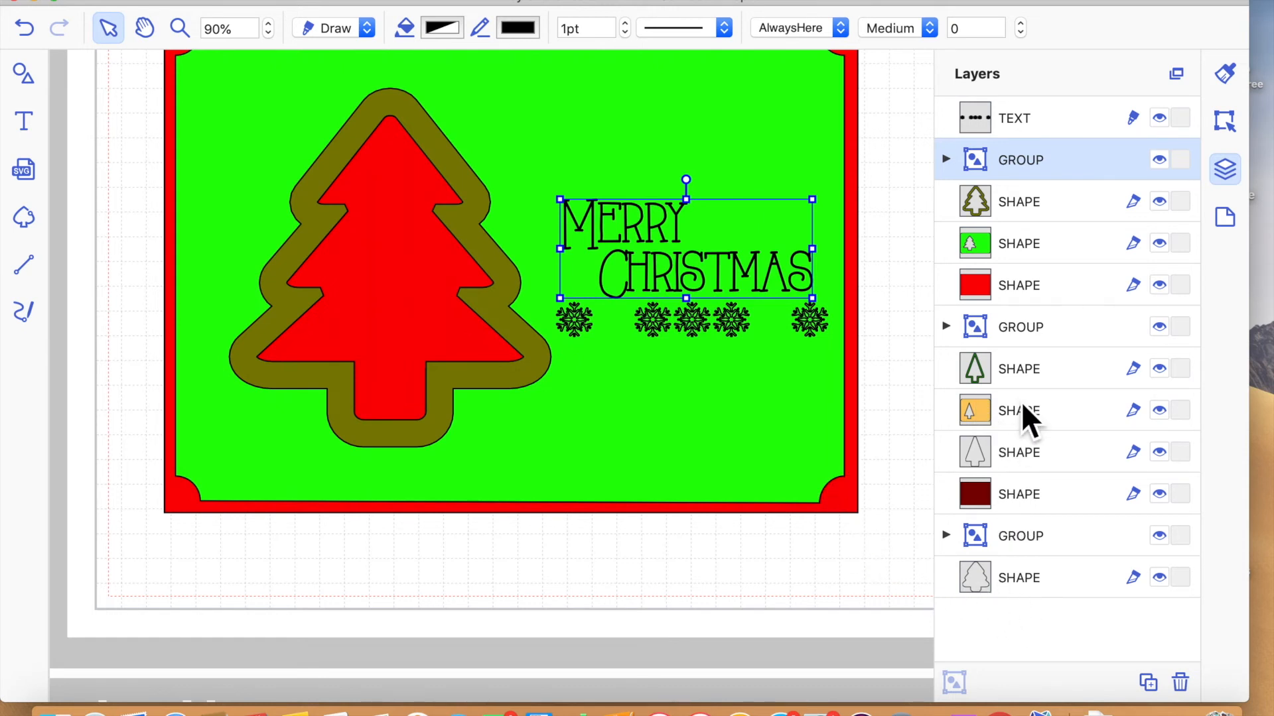
left_click(1008, 338)
left_click(1009, 536)
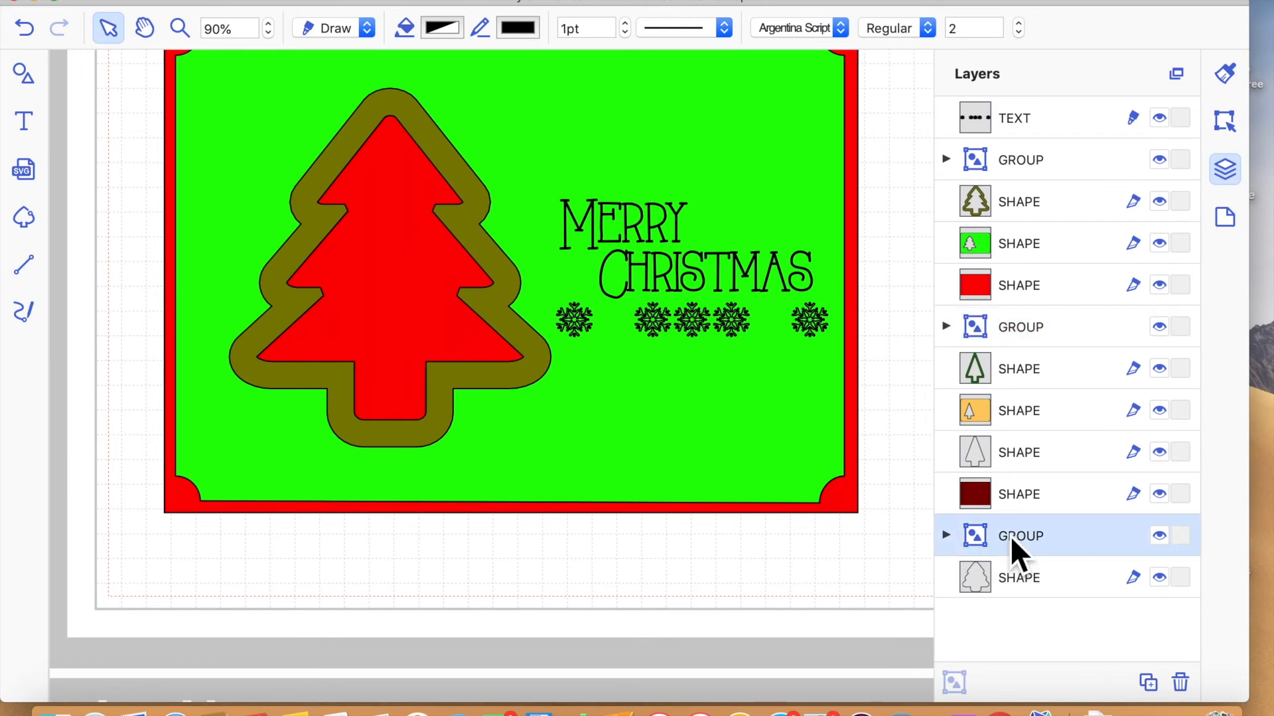
left_click(1009, 564)
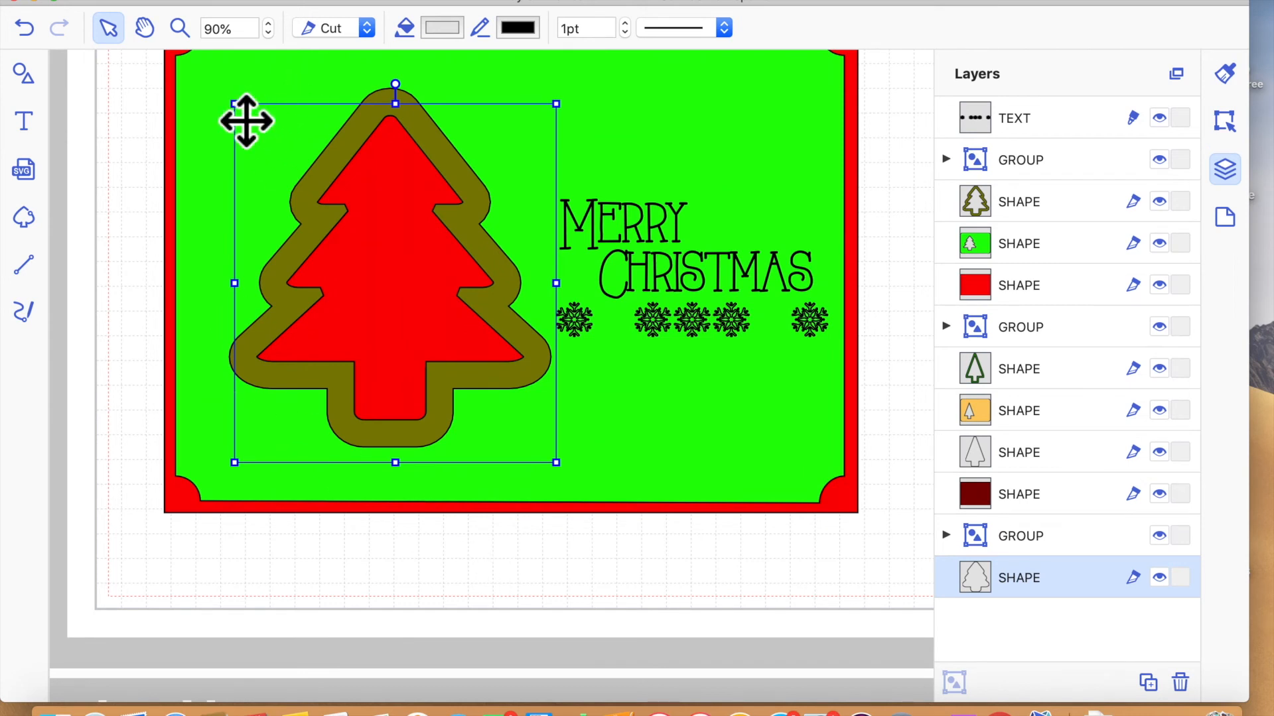
- Undo the recent stacking and line style changes until the offset line group is back on top
left_click(27, 27)
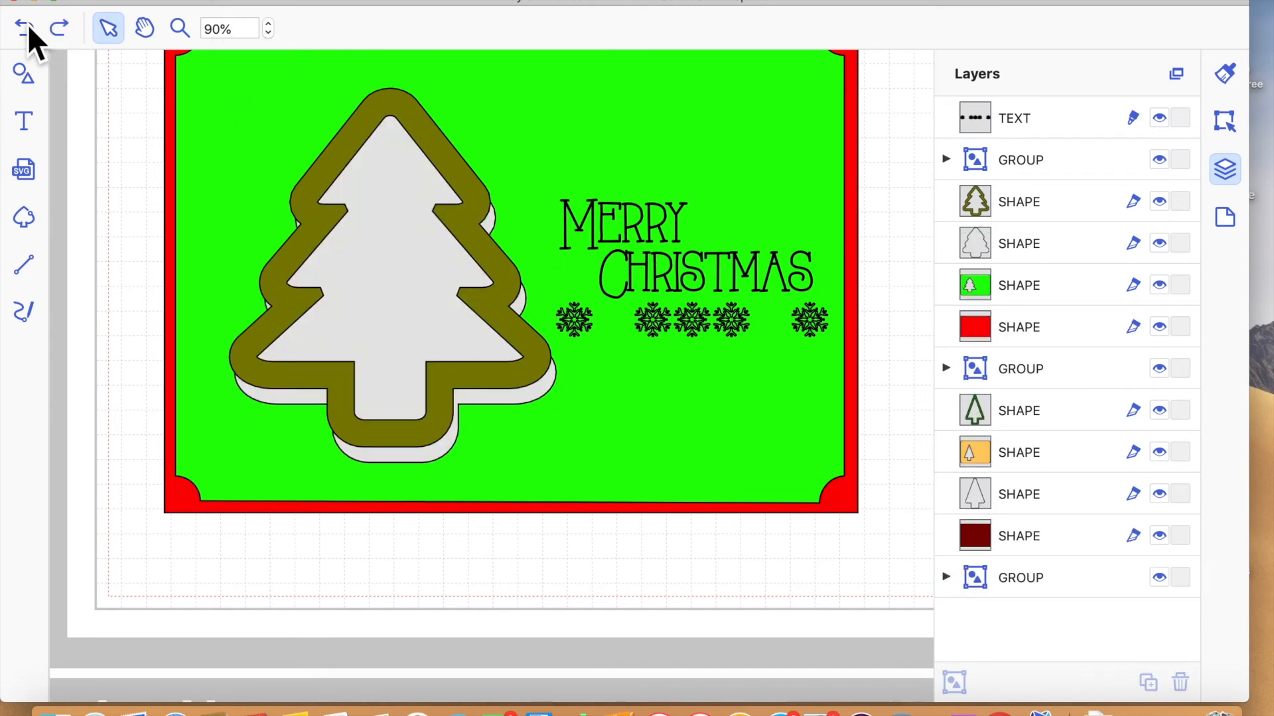
left_click(27, 24)
left_click(26, 24)
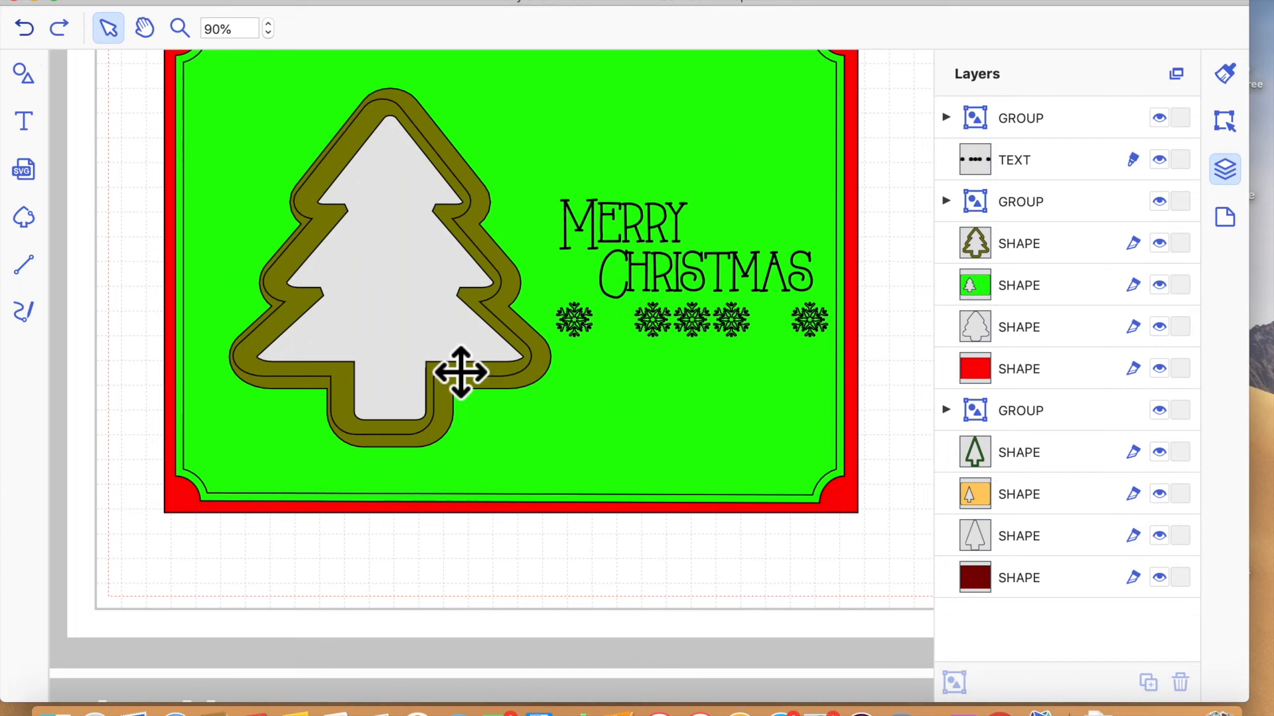
- Give the grouped offset lines around the mat and tree a closely spaced dashed pattern and set them to Draw
left_click(630, 491)
left_click(949, 118)
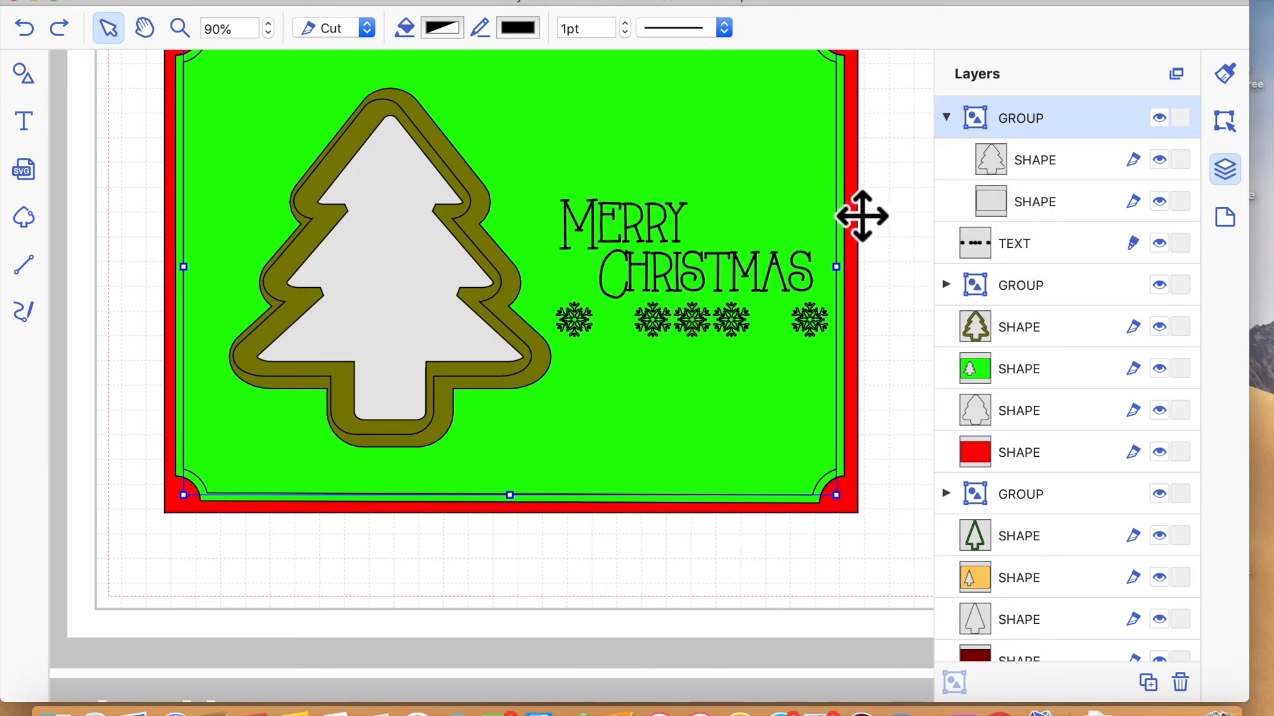
left_click(683, 28)
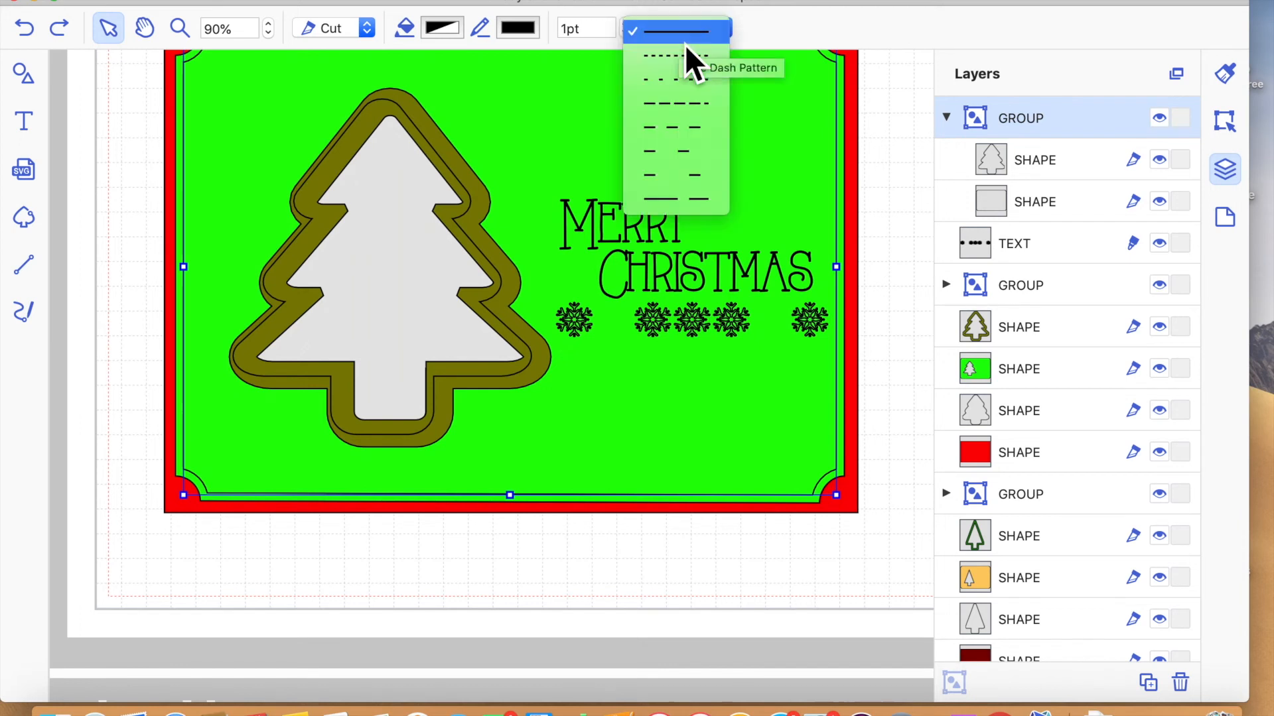
left_click(695, 104)
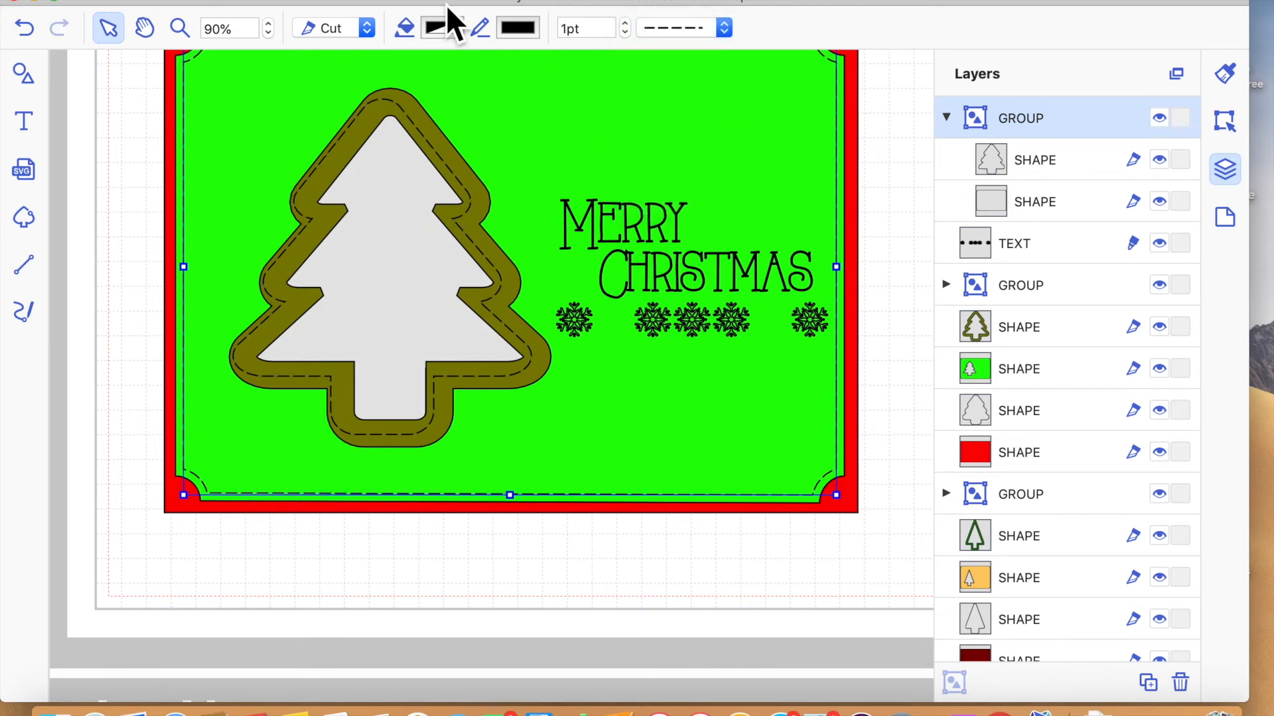
left_click(366, 32)
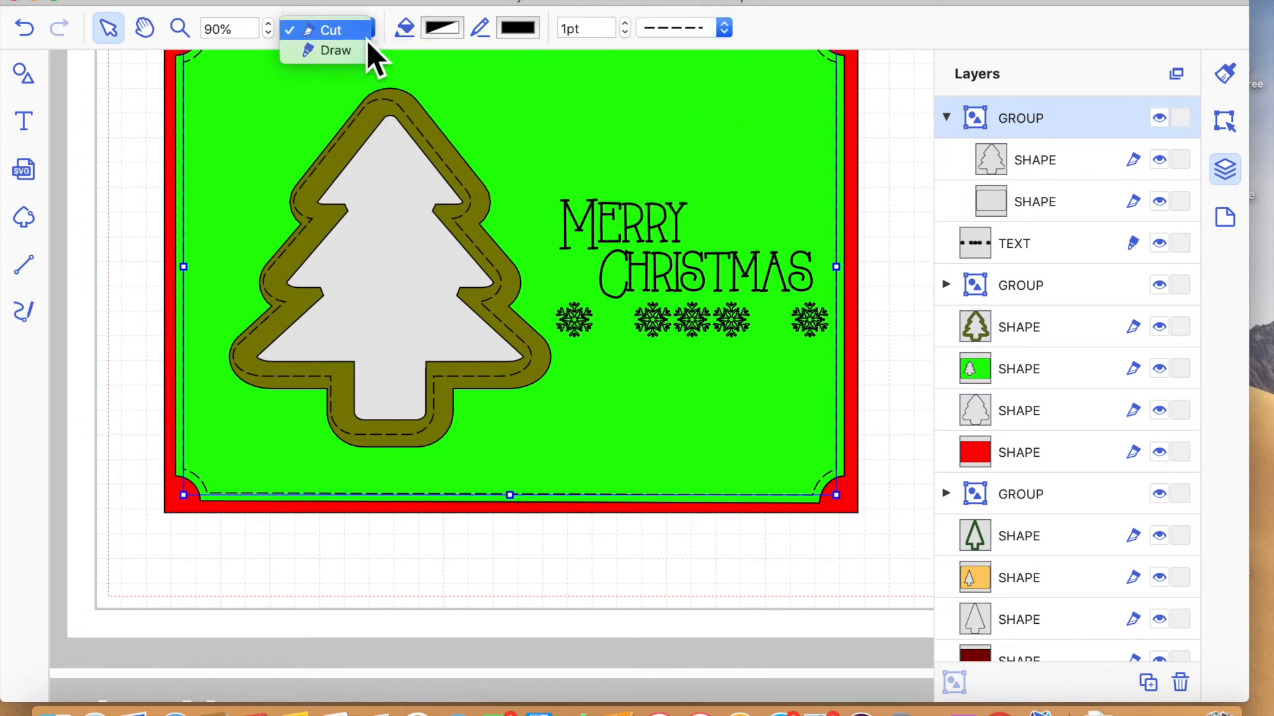
left_click(359, 50)
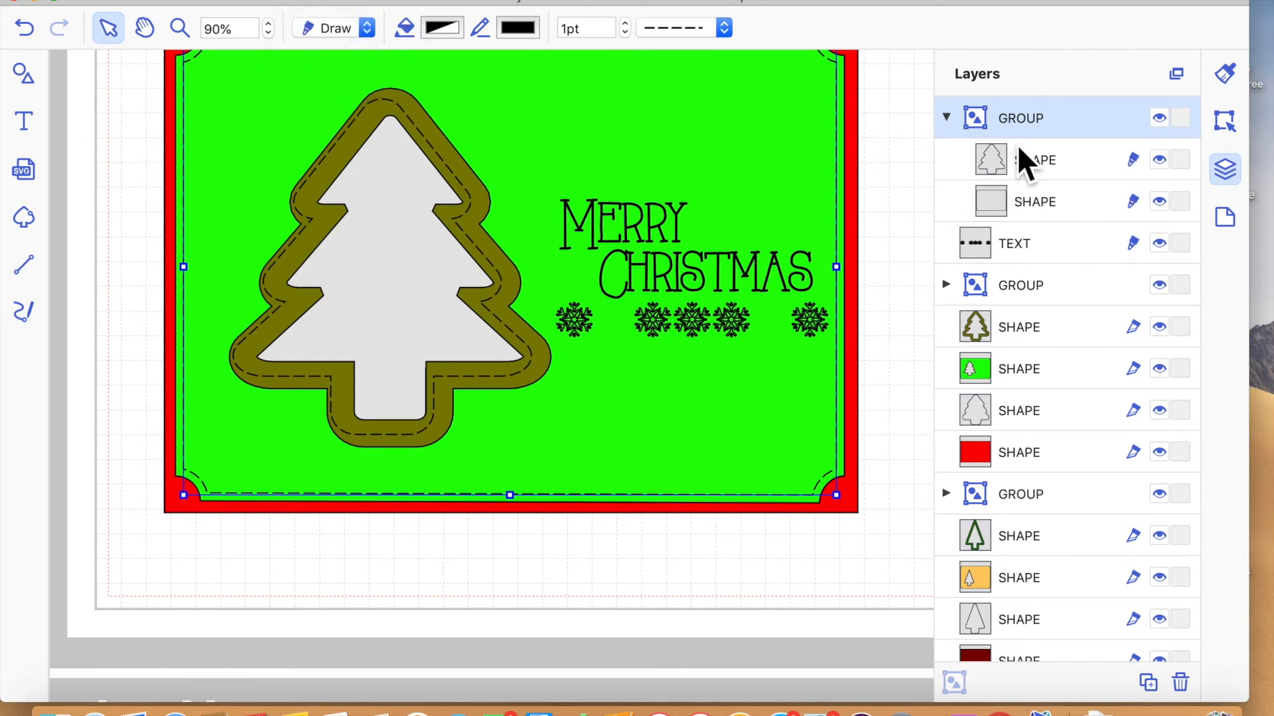
- Move the dashed line group in the layer order to directly above the green mat and below the olive tree frame
left_click_drag(1038, 122, 1039, 387)
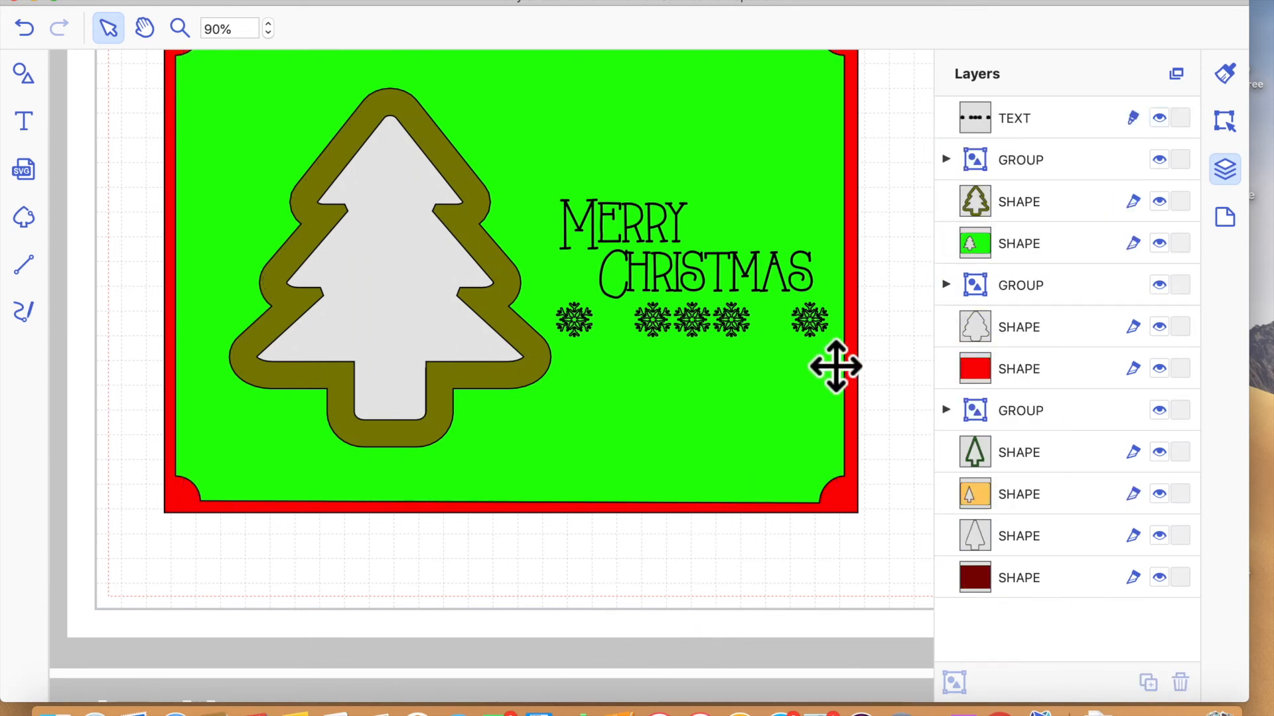
left_click(1034, 287)
left_click_drag(1033, 234, 1032, 226)
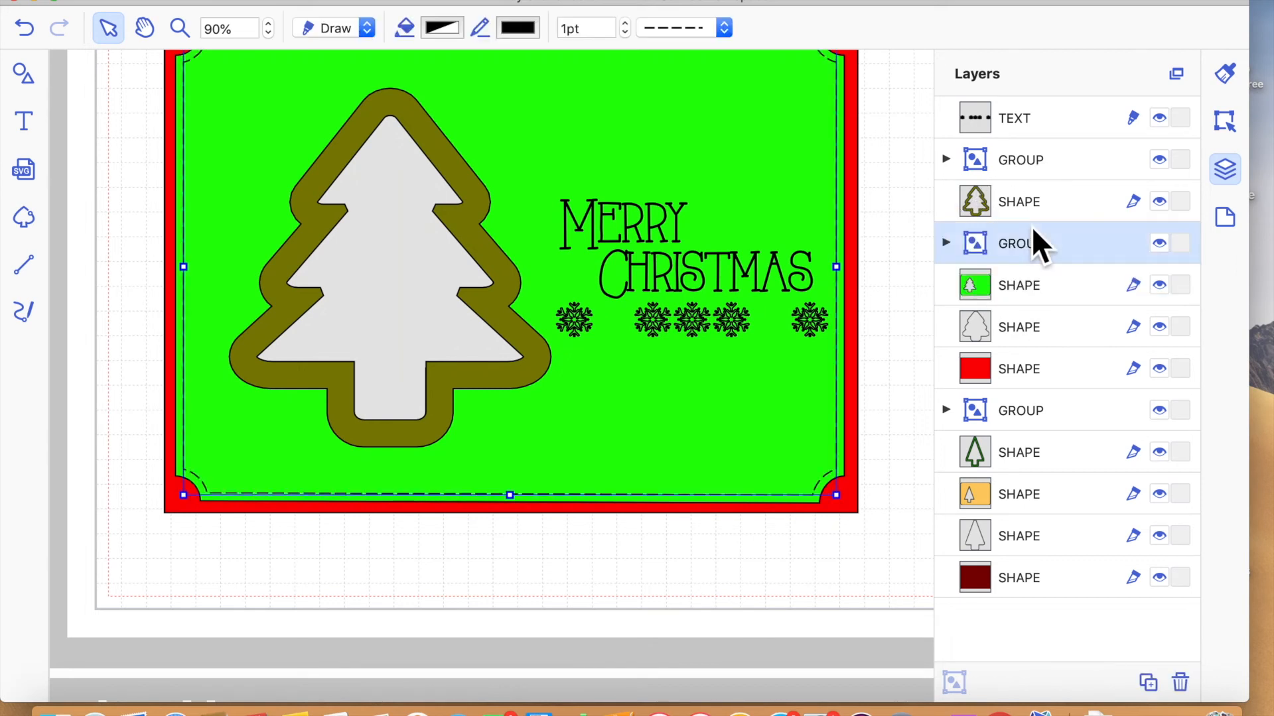
left_click(721, 618)
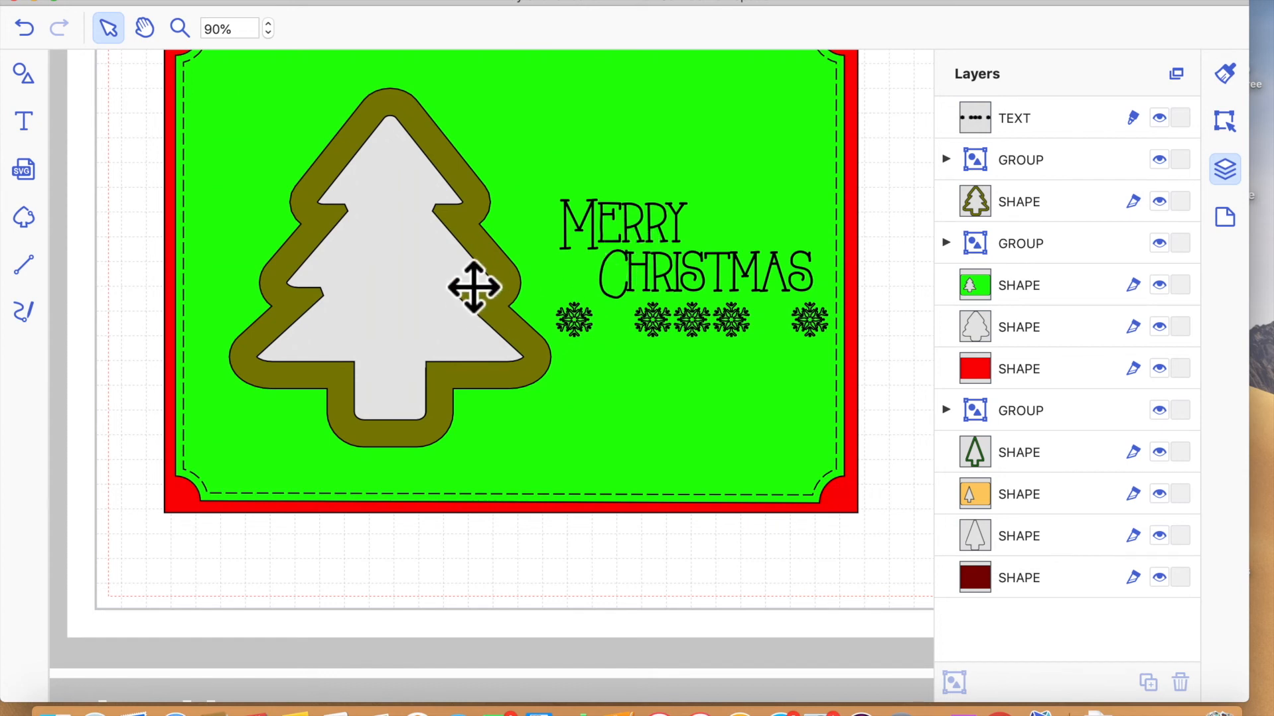
- Check the olive tree frame and the dashed line group, and zoom out to 60% to view the whole card
left_click(487, 266)
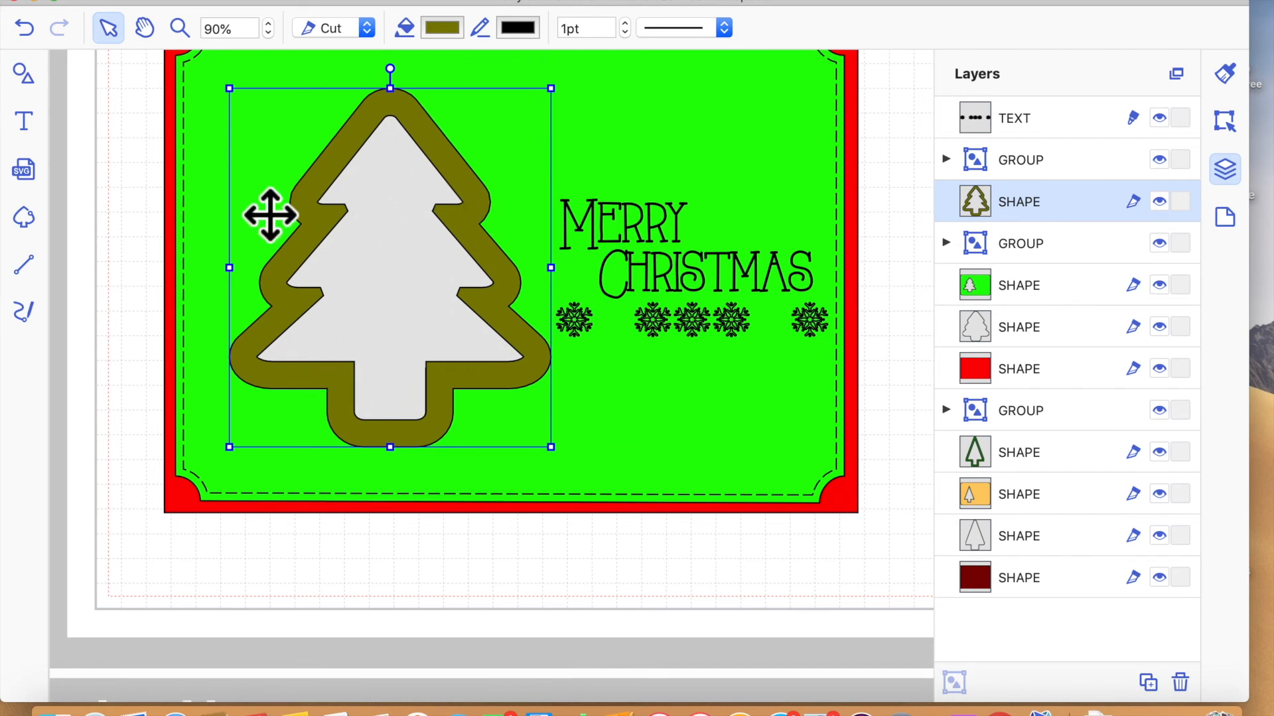
left_click(430, 329)
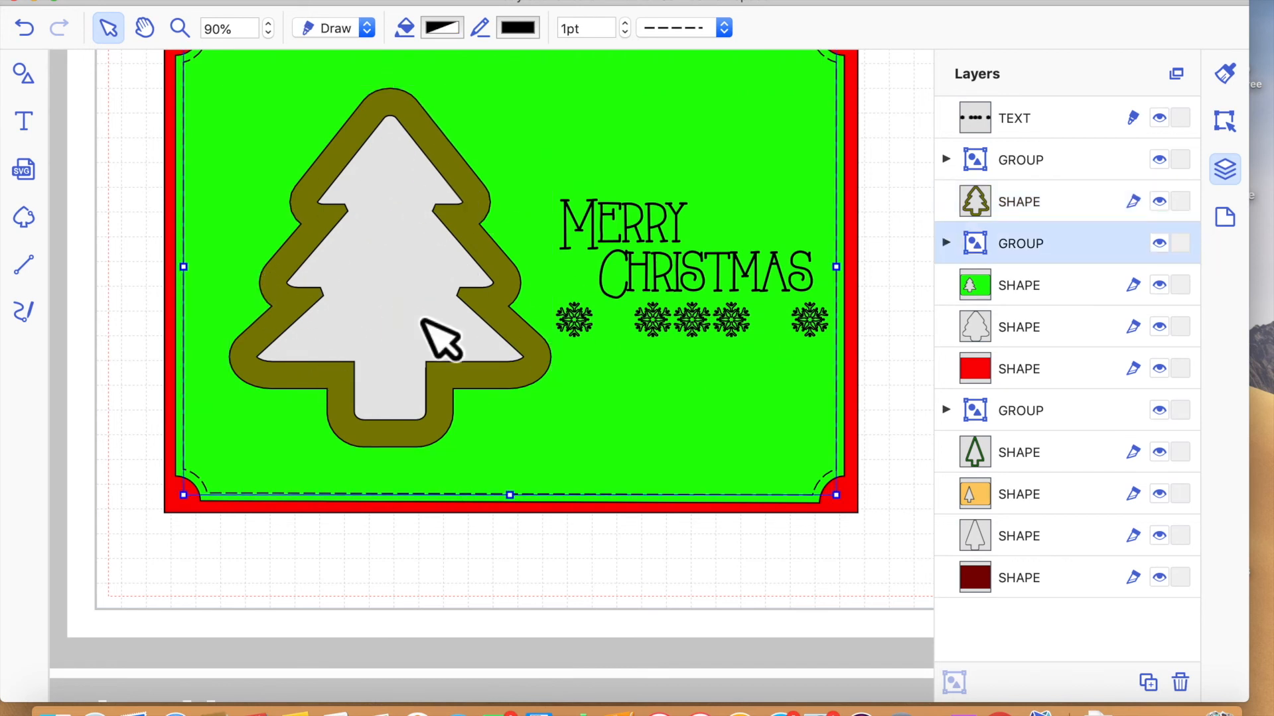
left_click(544, 584)
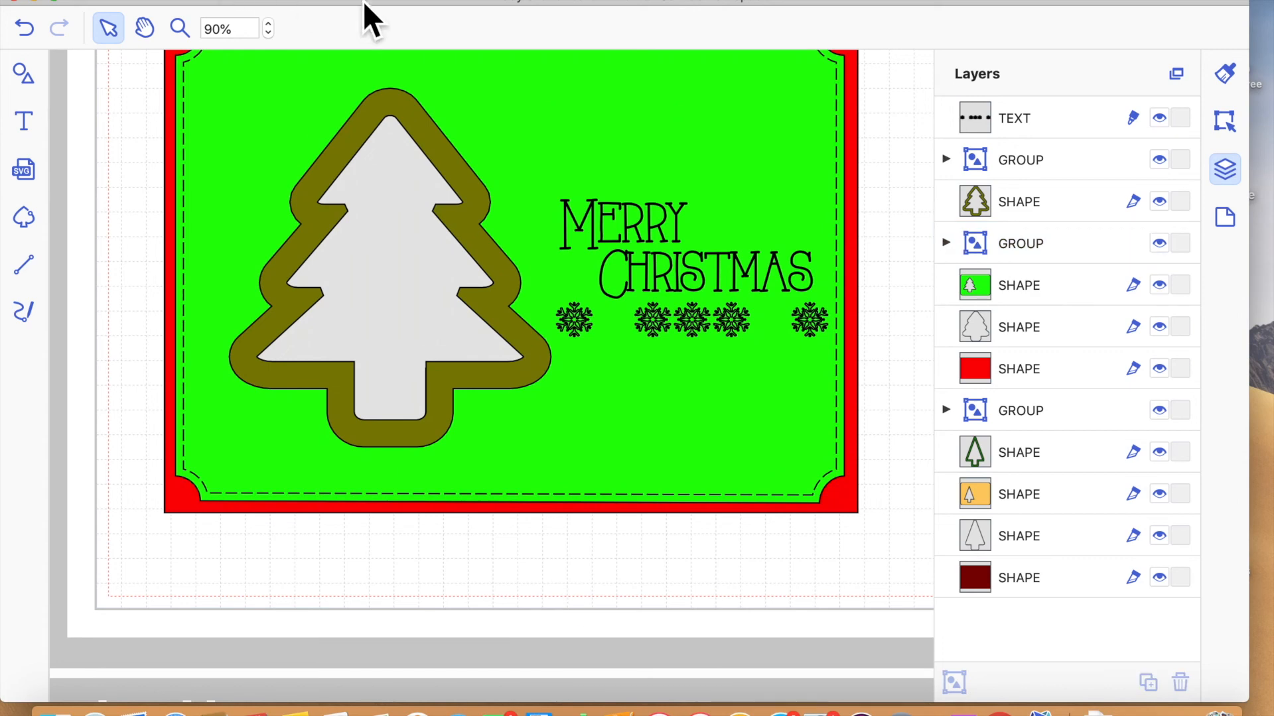
left_click(268, 33)
left_click(268, 33)
left_click(268, 33)
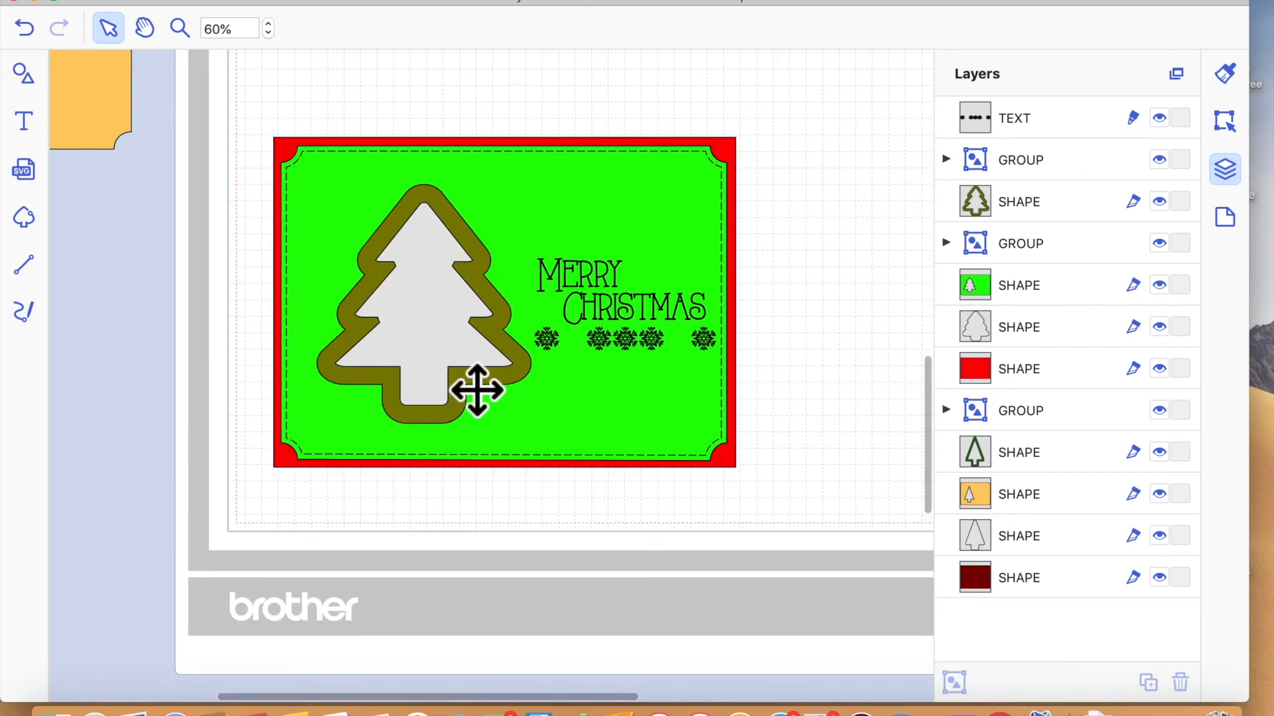
scroll(720, 547, "down", 2)
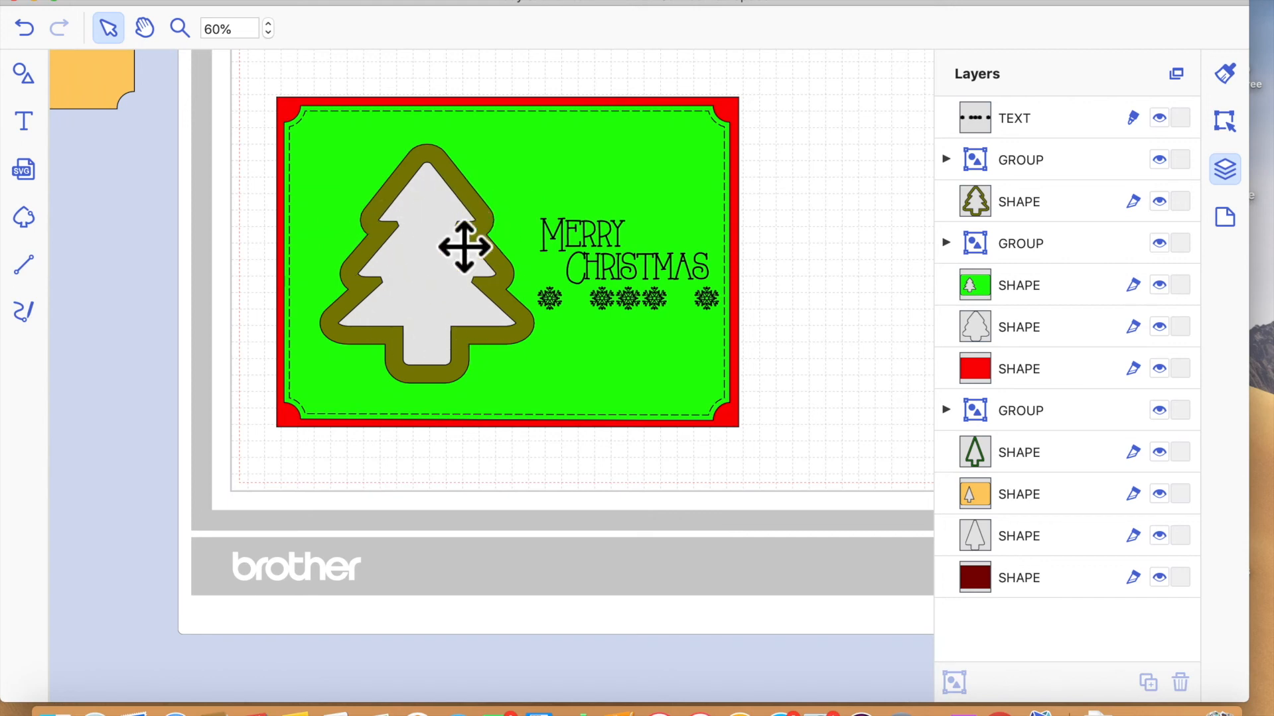
- Add a circle in the empty area beside the card and shrink it to less than half its original size
left_click(29, 78)
scroll(205, 354, "down", 10)
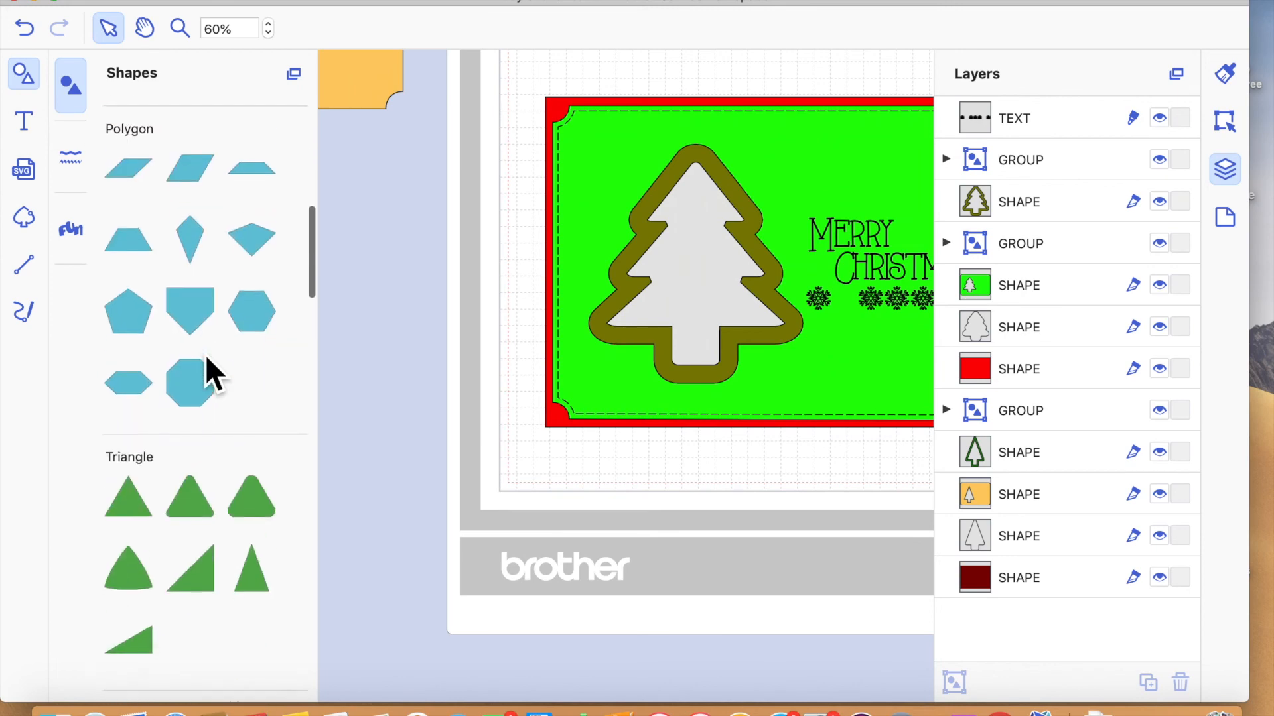
scroll(206, 358, "down", 5)
left_click_drag(254, 398, 417, 436)
left_click(39, 81)
left_click_drag(123, 361, 268, 384)
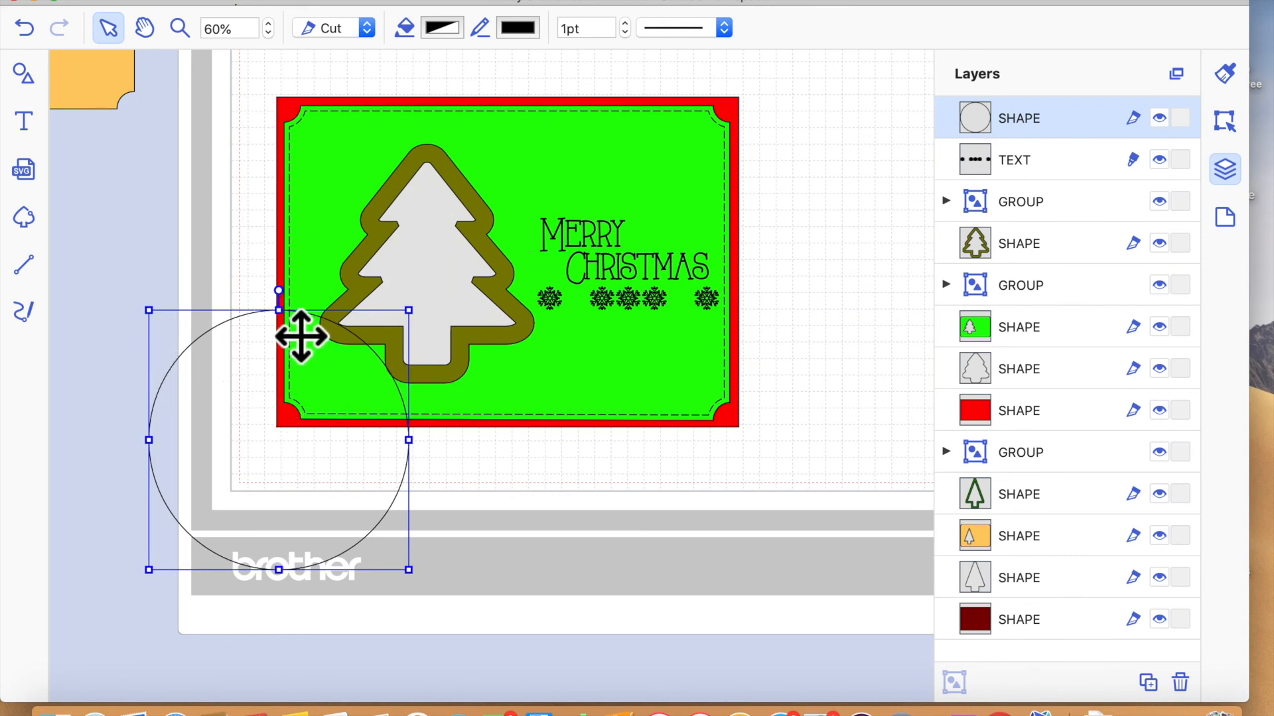
left_click_drag(242, 435, 873, 237)
scroll(483, 488, "right", 5)
scroll(482, 488, "right", 3)
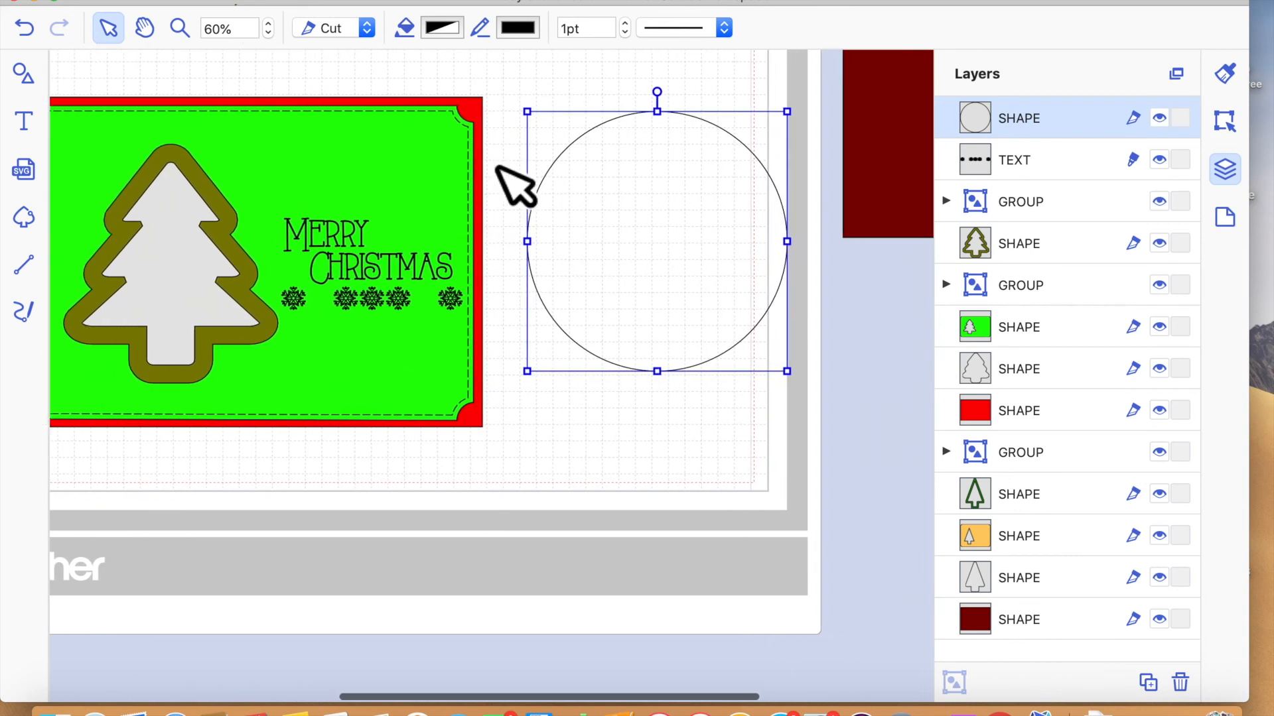
left_click_drag(548, 136, 714, 225)
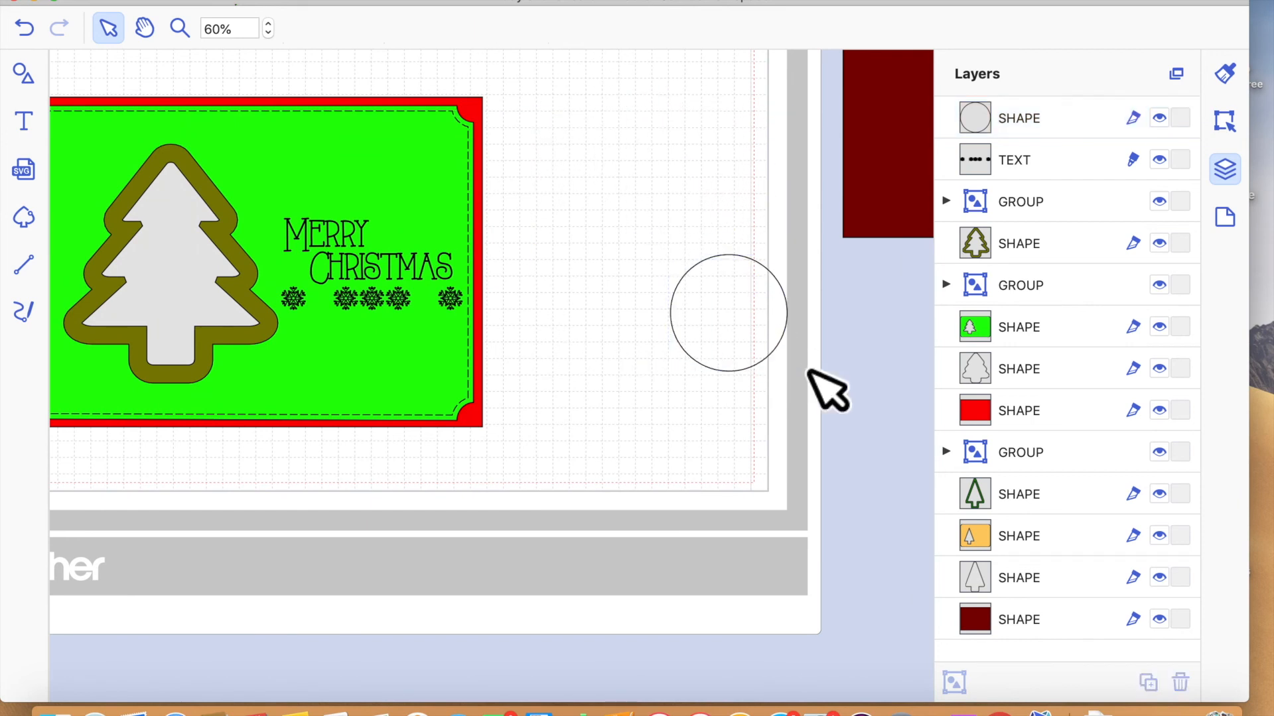
- Duplicate the small circle, enlarge the copy, and place it slightly flattened below the original so the two overlap
left_click(737, 337)
left_click_drag(747, 350, 750, 438)
left_click_drag(702, 482, 665, 489)
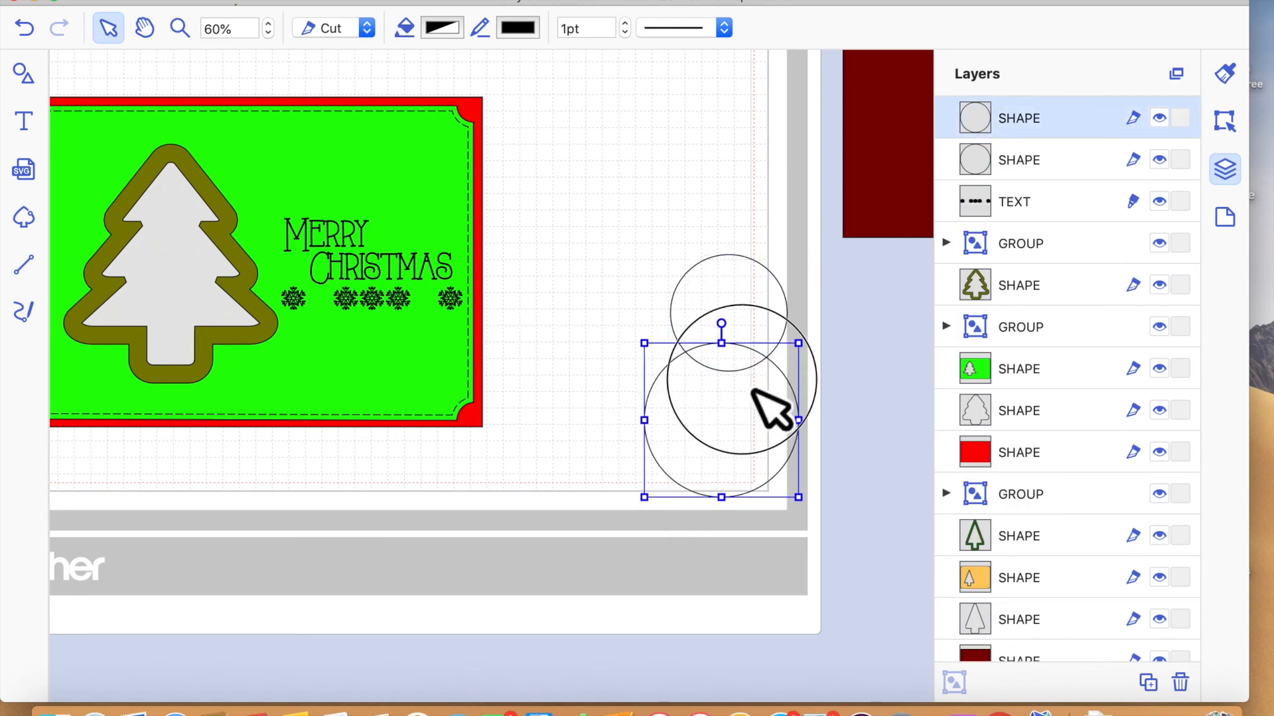
left_click_drag(752, 394, 762, 398)
left_click_drag(757, 498, 745, 467)
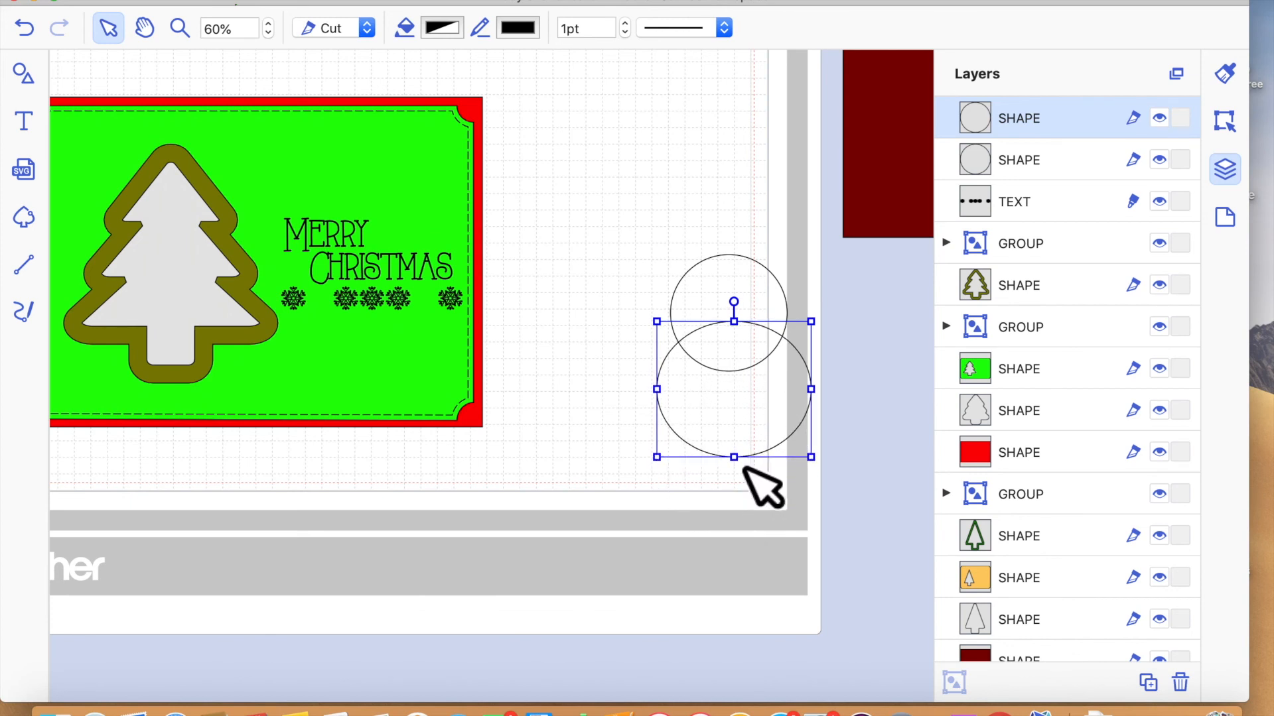
- Centre the small circle over the larger one and flatten the larger one into a wide ellipse
left_click(745, 299)
left_click_drag(716, 296, 737, 299)
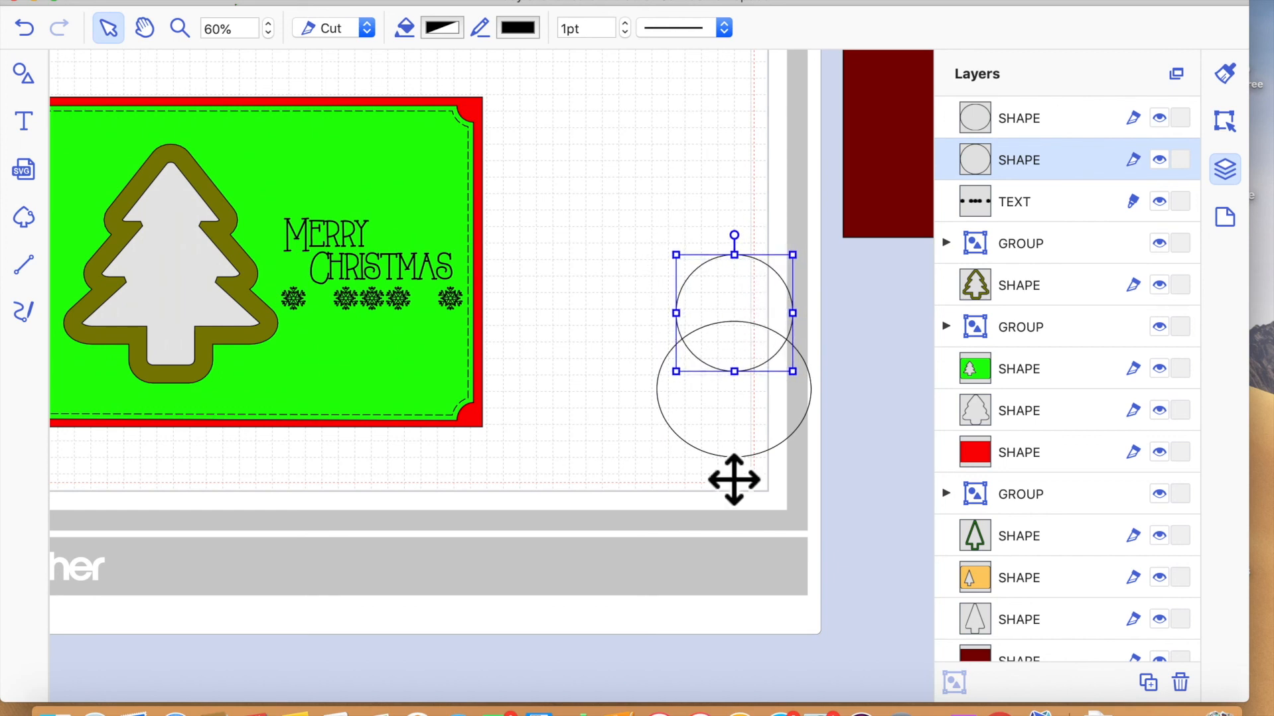
left_click(757, 449)
left_click_drag(758, 481, 757, 431)
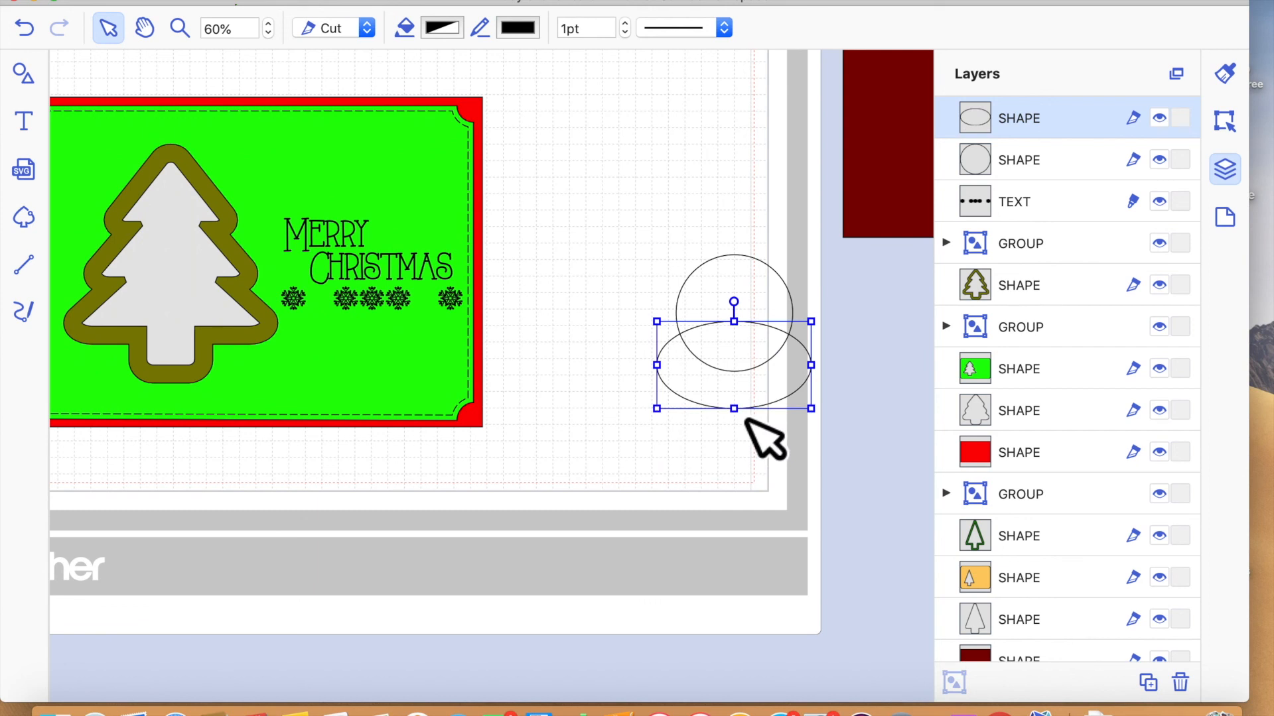
- Duplicate the ellipse, widen the copy and centre it underneath so it overlaps the ellipse above
key("super+d")
left_click_drag(759, 417, 727, 457)
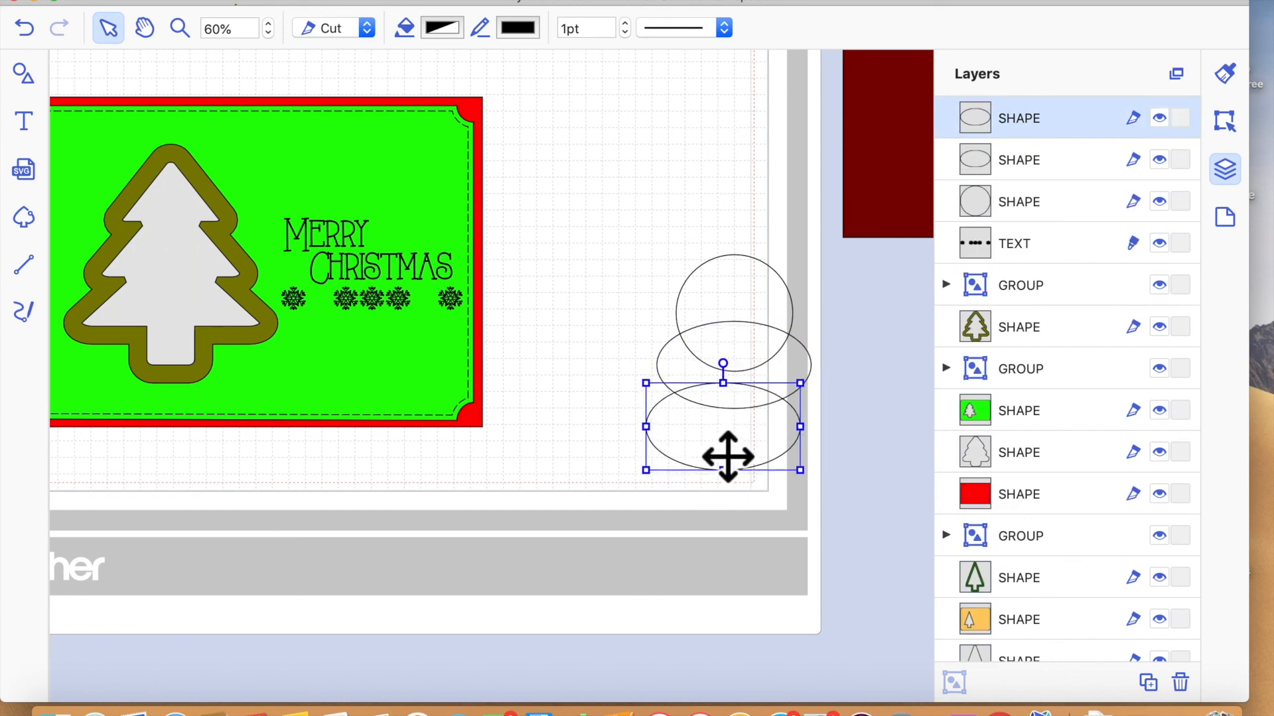
double_click(818, 451)
left_click(776, 516)
left_click(815, 442)
left_click_drag(823, 447, 889, 449)
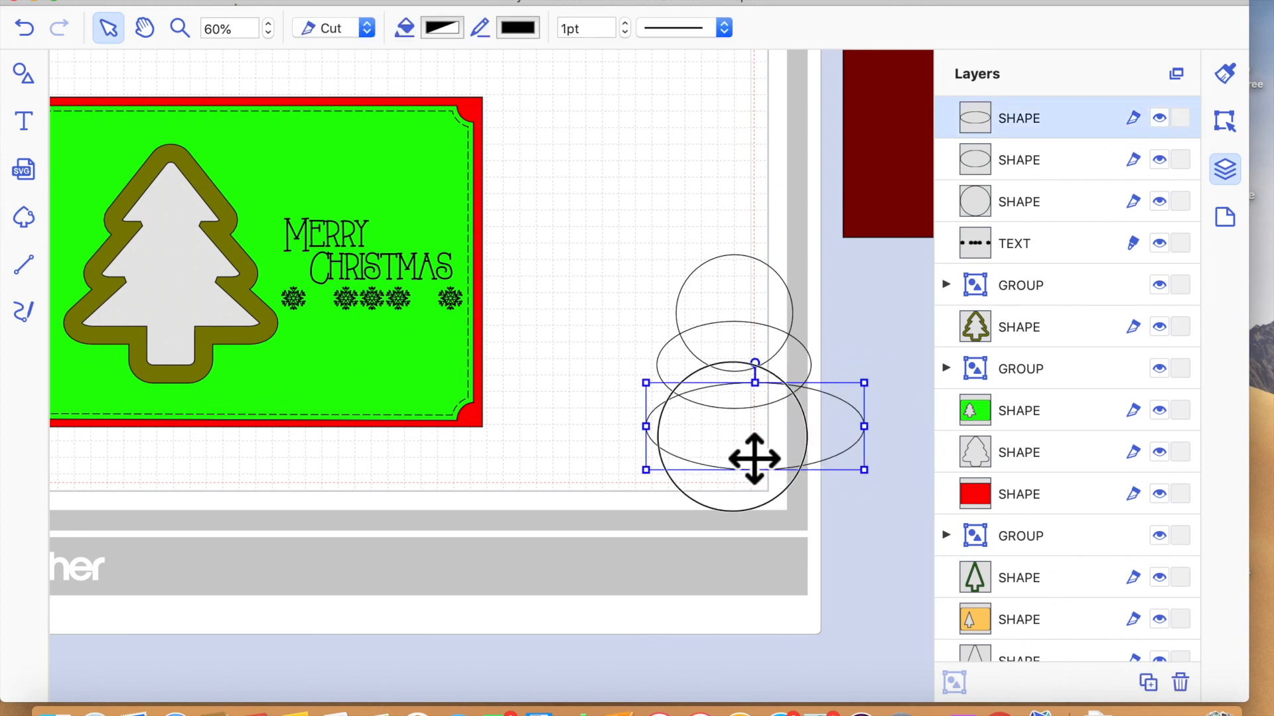
left_click_drag(754, 458, 783, 452)
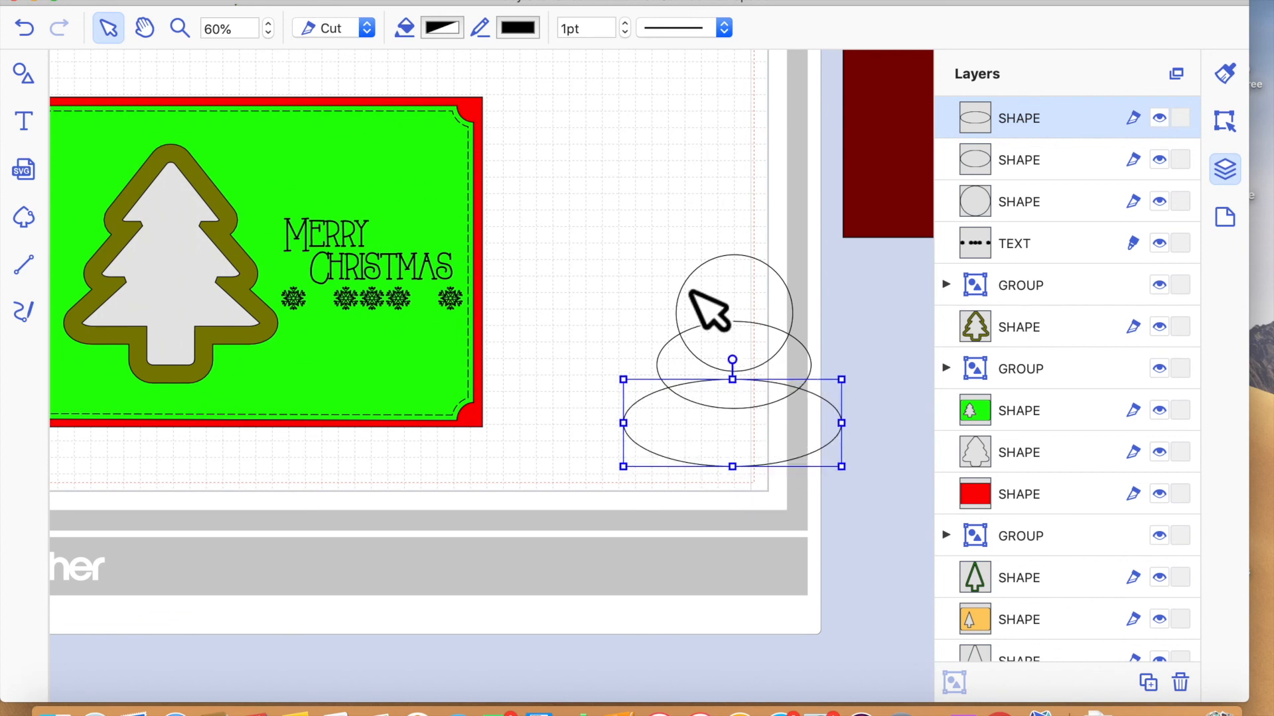
- Align the circle and both ellipses on their horizontal centres and merge them into one outline
left_click_drag(663, 237, 825, 466)
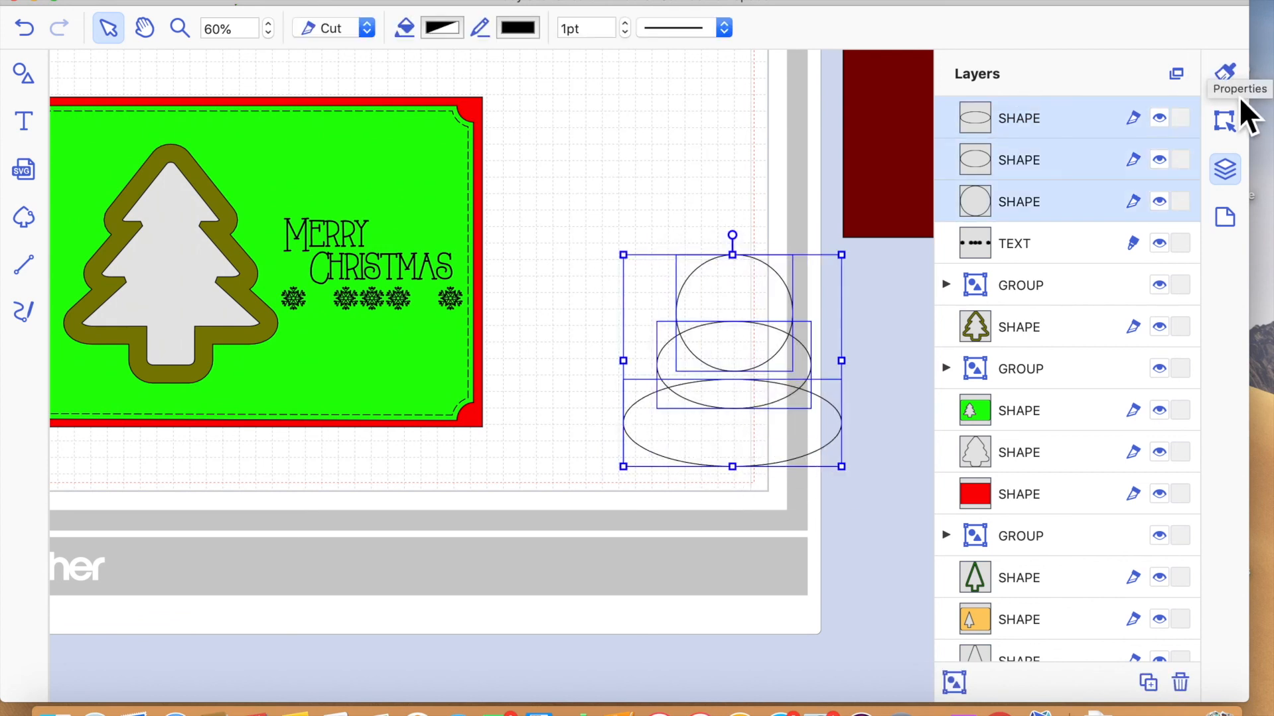
left_click(1226, 73)
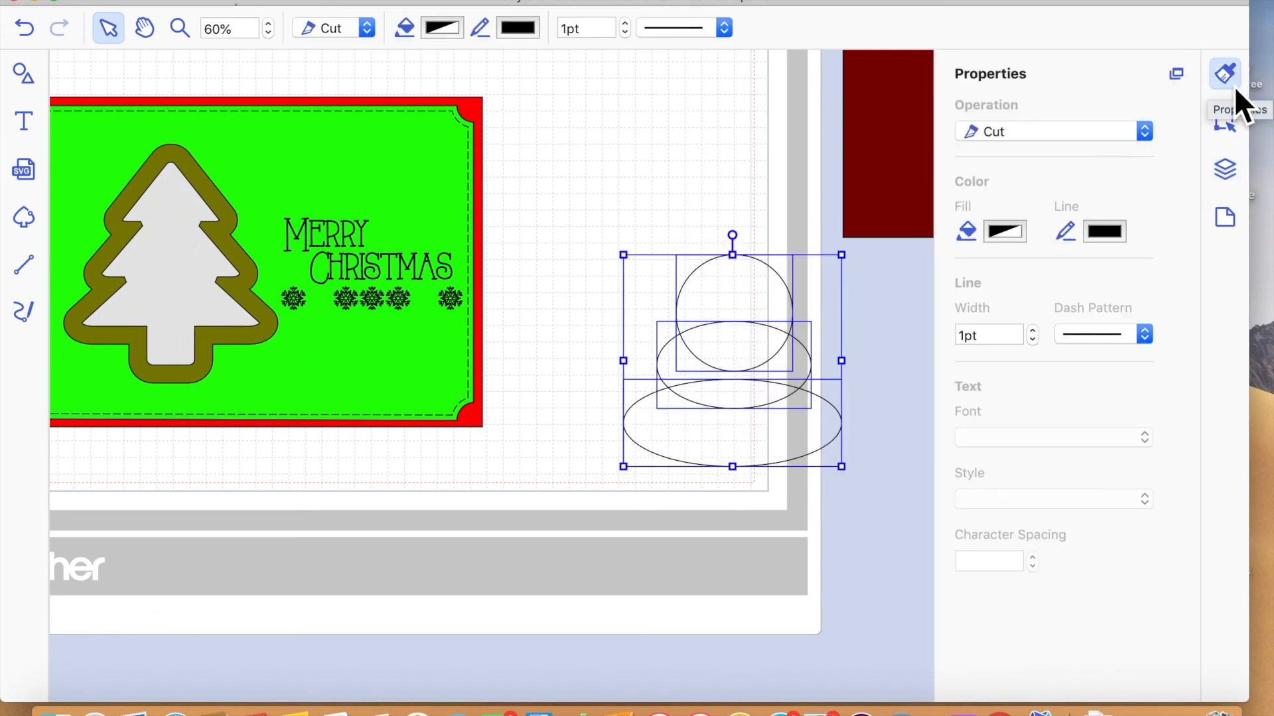
left_click(1228, 121)
left_click(1007, 471)
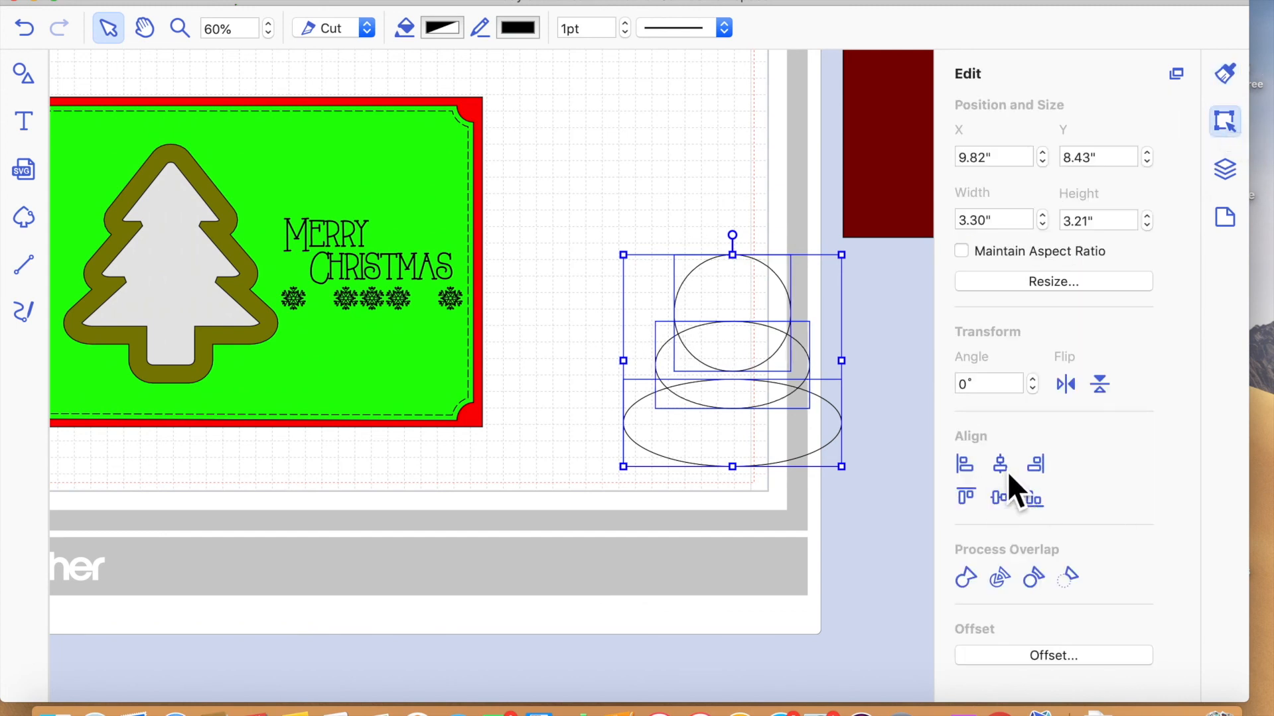
left_click(965, 578)
- Delete the merged circle-and-ellipse shape beside the card
left_click(853, 551)
left_click_drag(779, 427, 714, 400)
key("BackSpace")
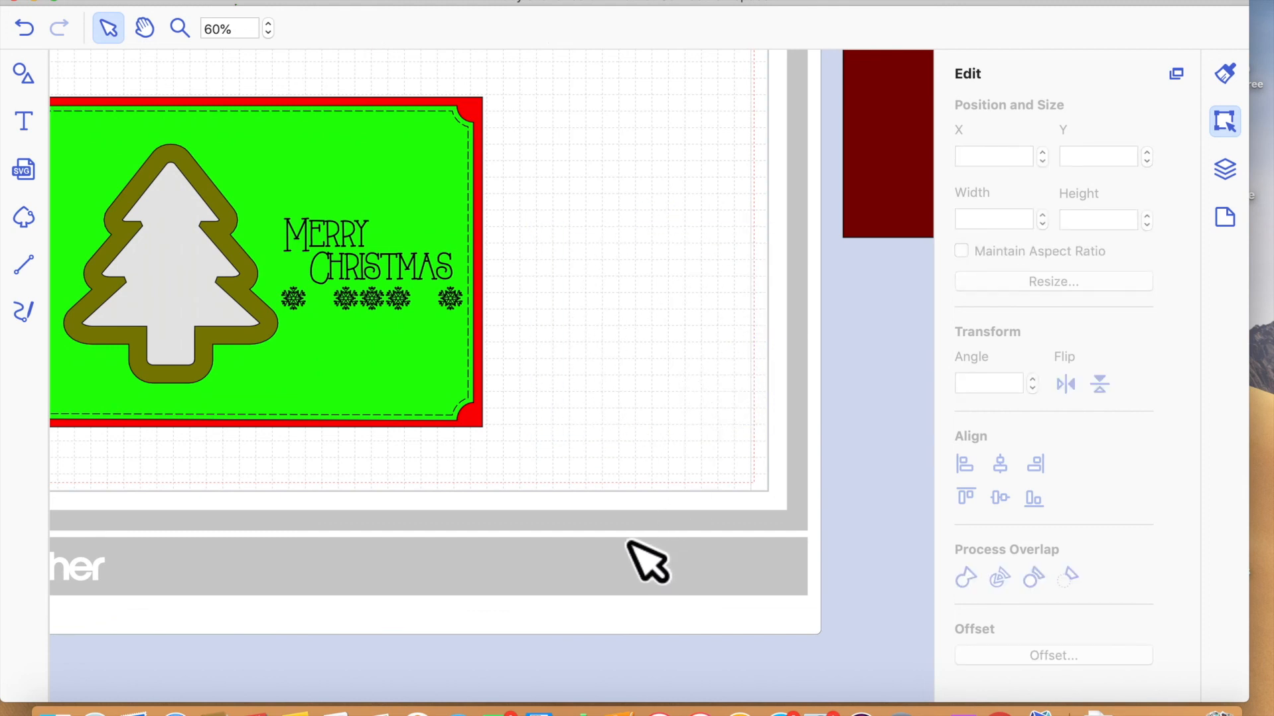
- Check the width and height of the green mat and of the red card base
scroll(725, 563, "left", 3)
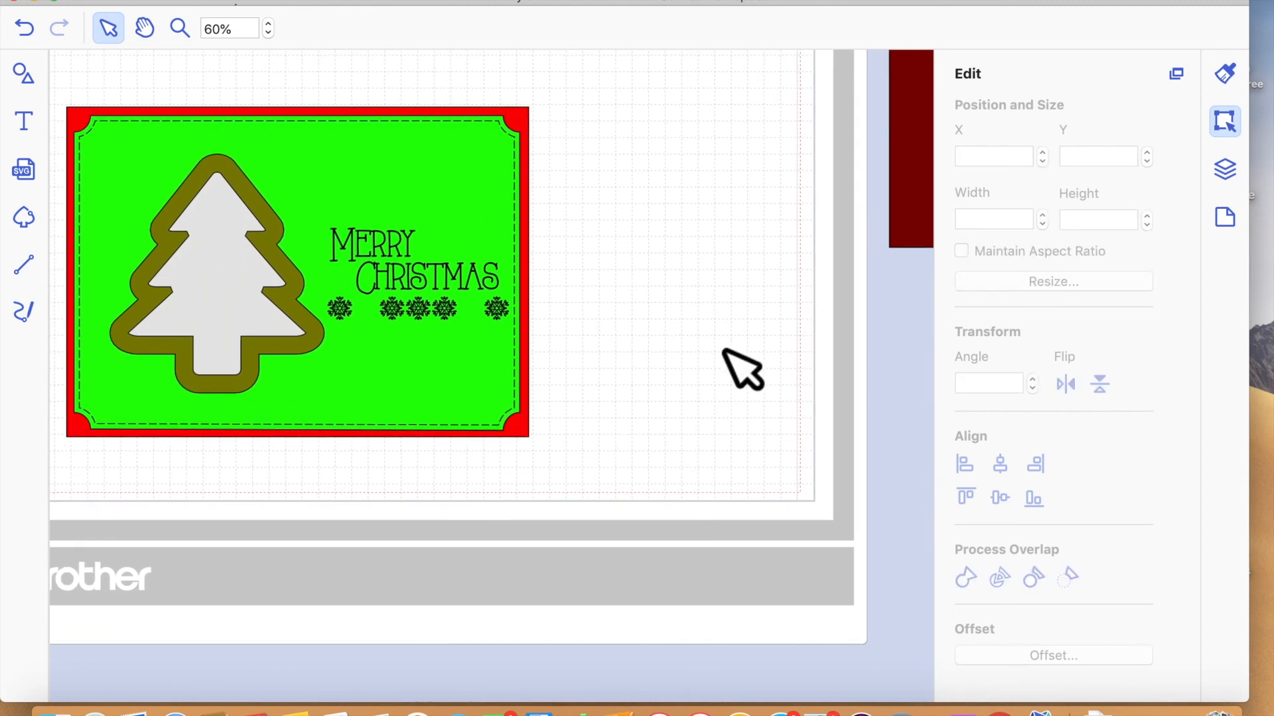
scroll(728, 387, "left", 3)
scroll(728, 387, "up", 1)
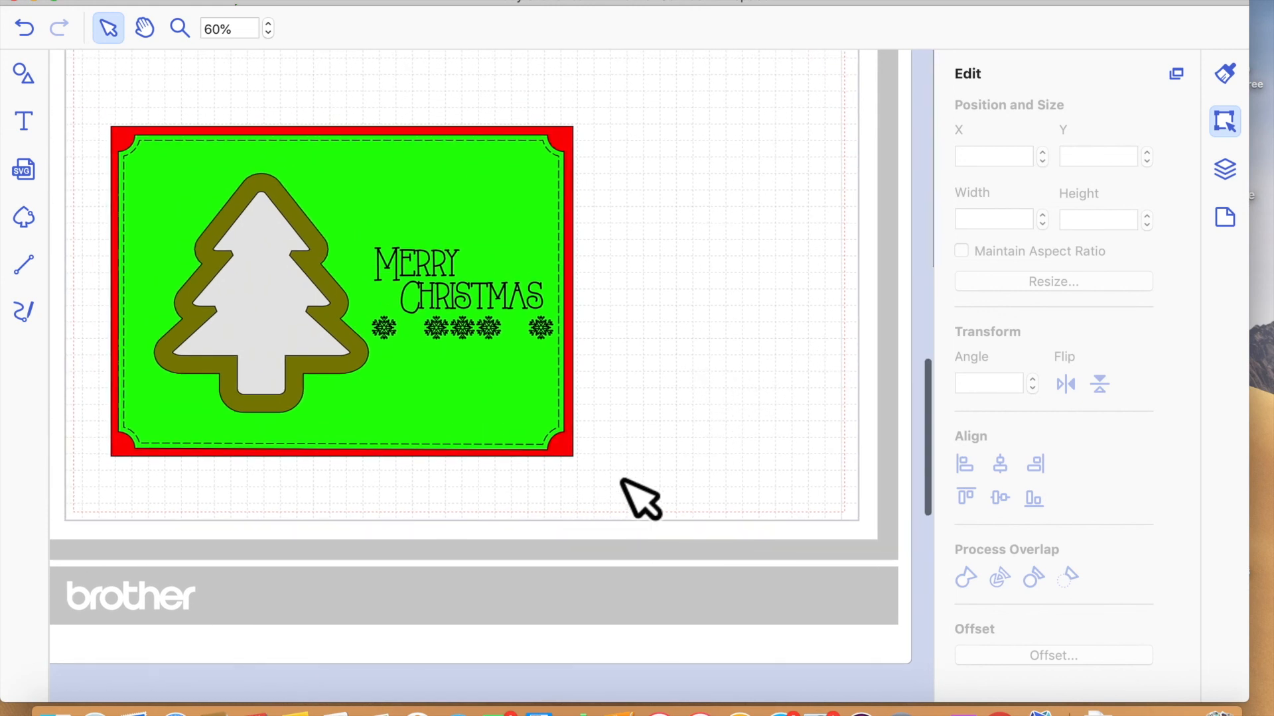
scroll(631, 494, "left", 4)
scroll(631, 494, "up", 2)
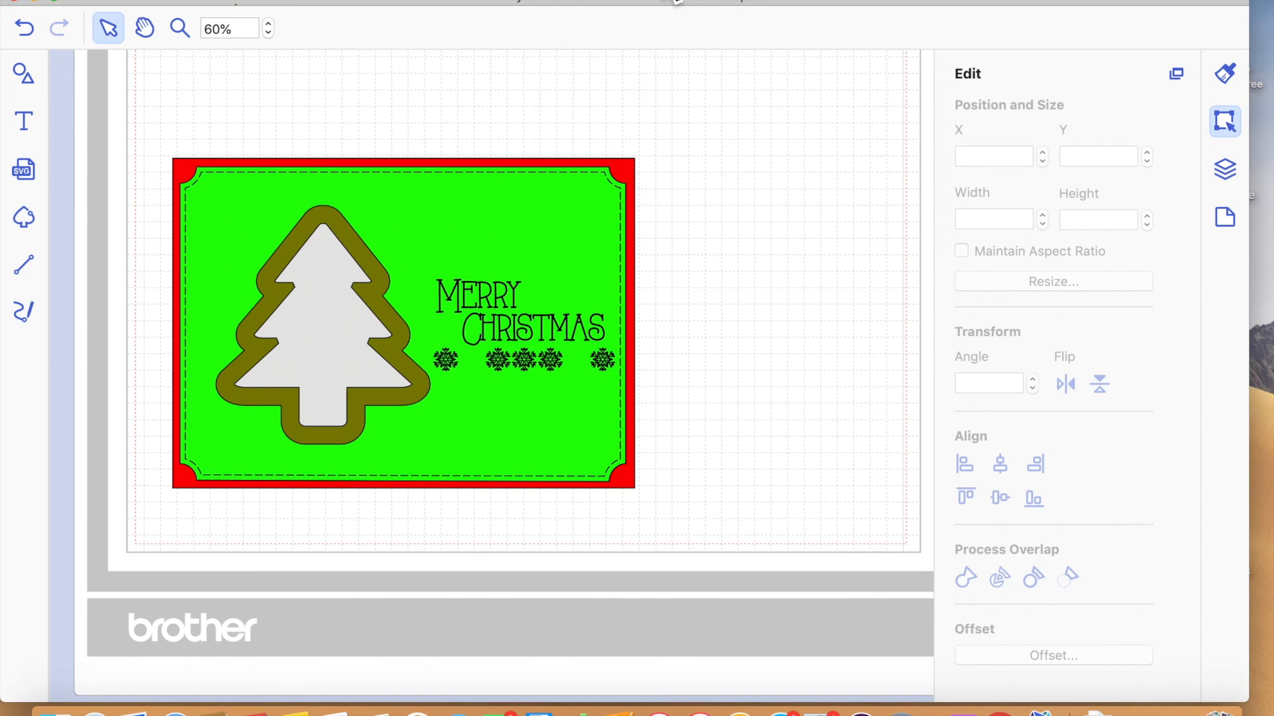
scroll(441, 62, "up", 10)
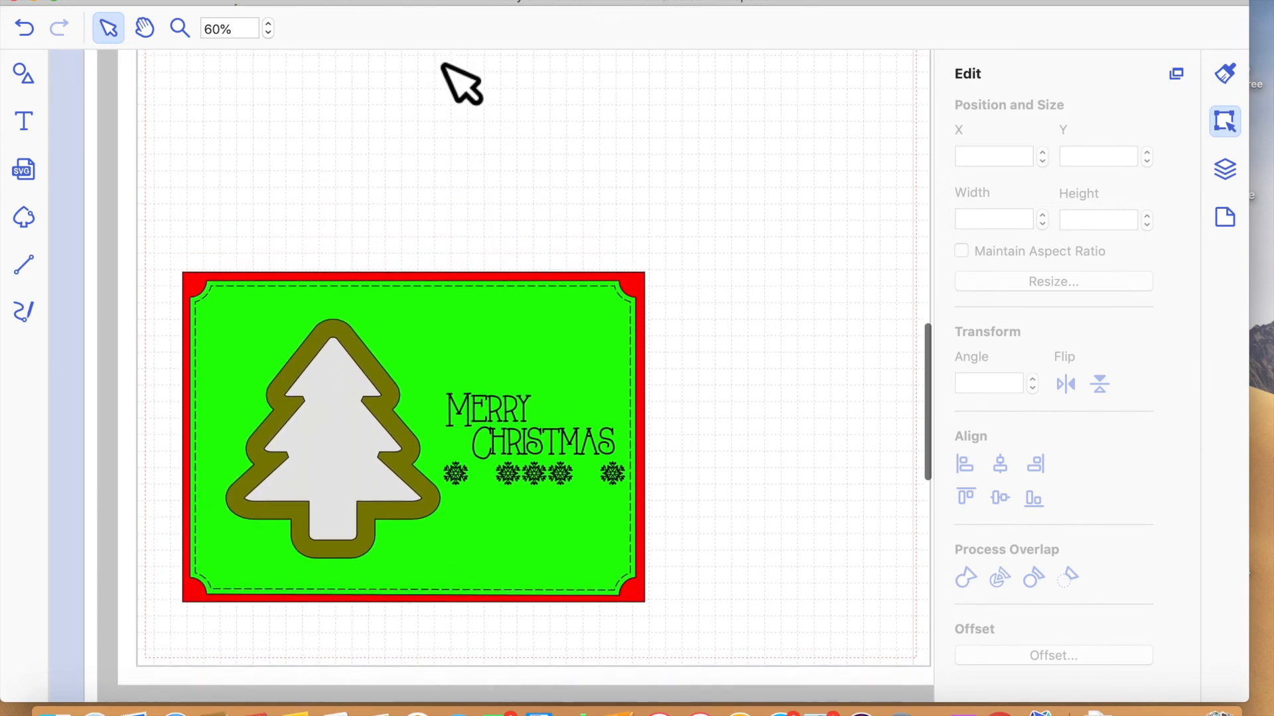
scroll(443, 62, "down", 4)
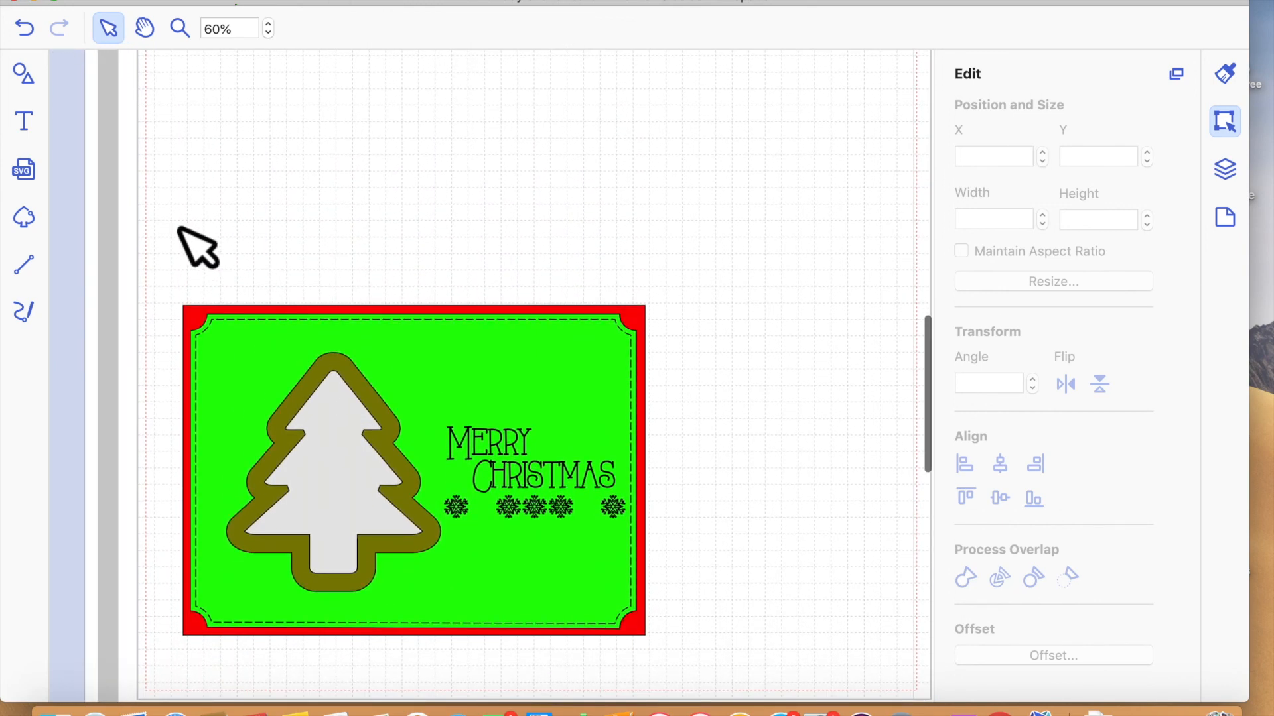
left_click(236, 336)
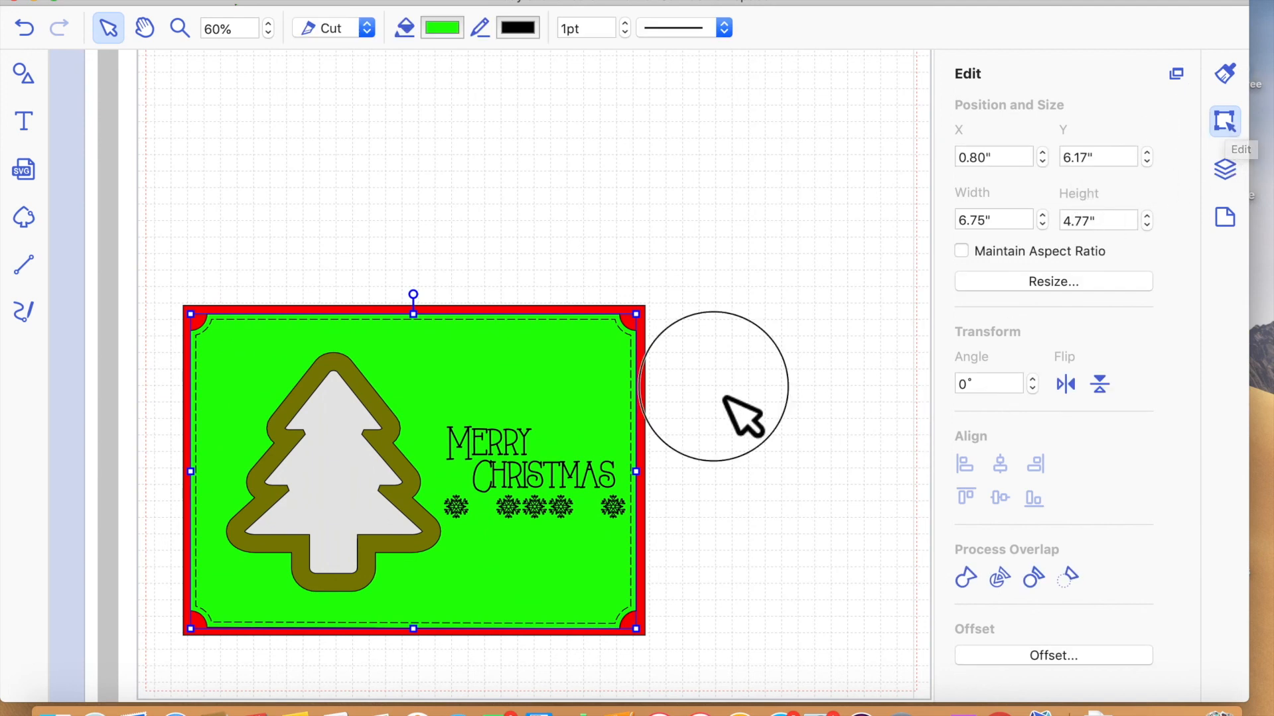
left_click(725, 398)
left_click(646, 335)
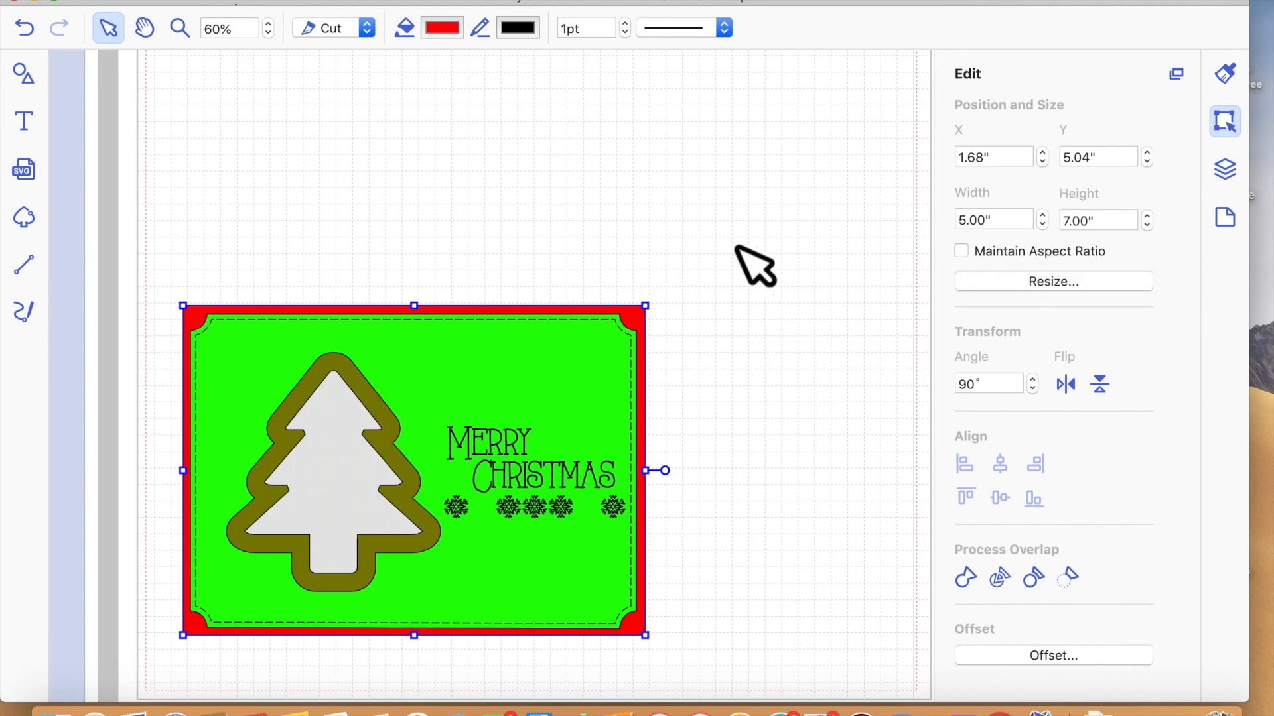
- Select all pieces of the green and red card, move them higher on the cutting mat and group them
scroll(428, 259, "down", 1)
left_click_drag(145, 206, 684, 535)
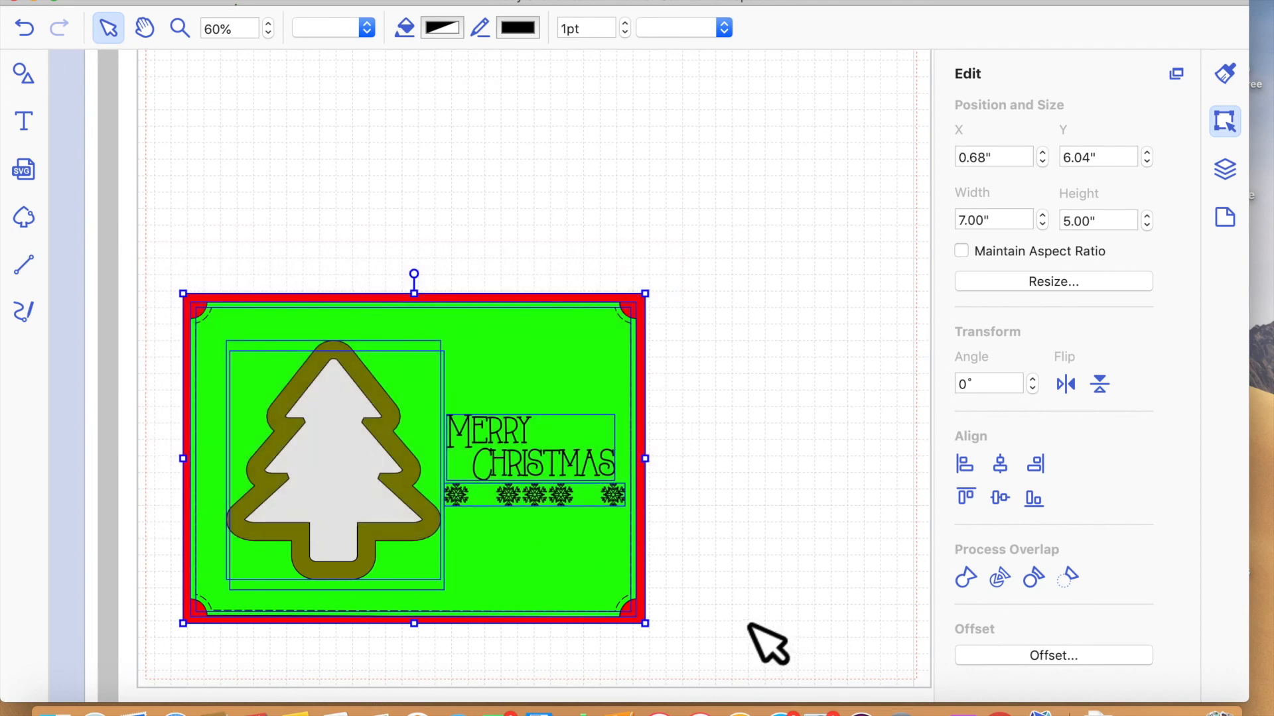
left_click_drag(534, 387, 623, 227)
left_click(372, 1)
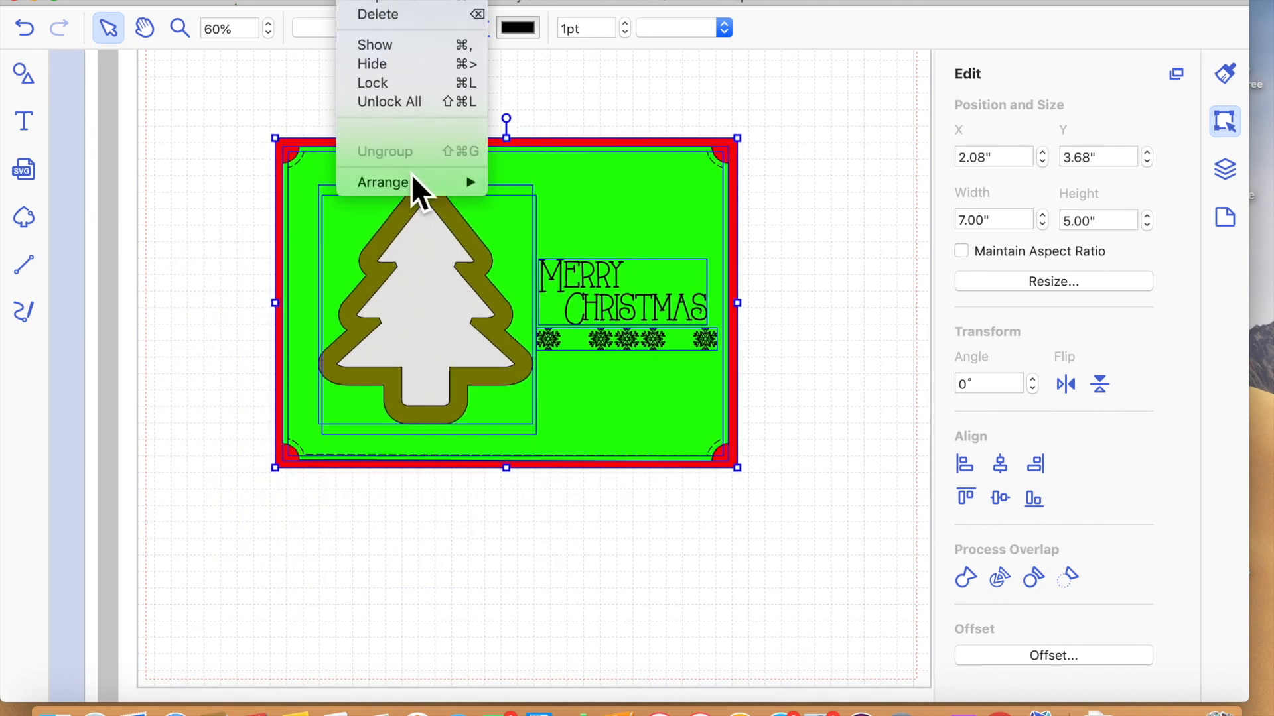
left_click(408, 136)
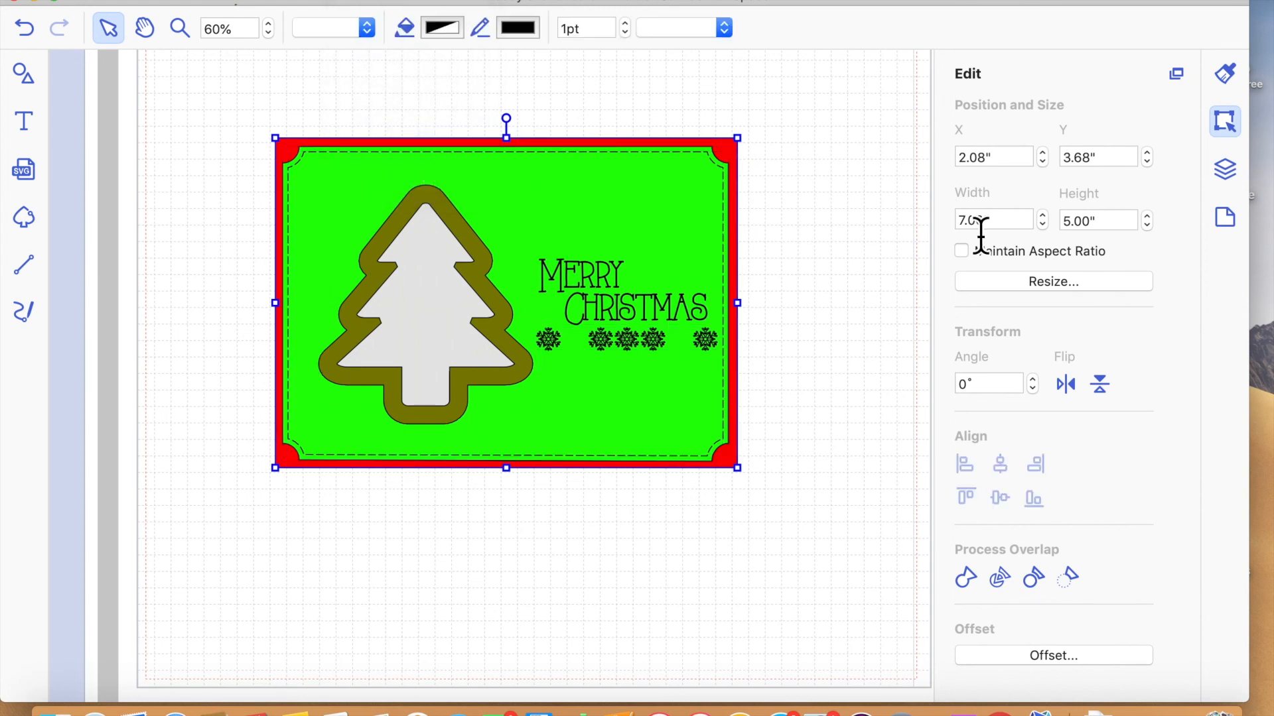
- Resize the grouped card to 6.75" wide and 4.75" high without maintaining its aspect ratio
left_click(1006, 228)
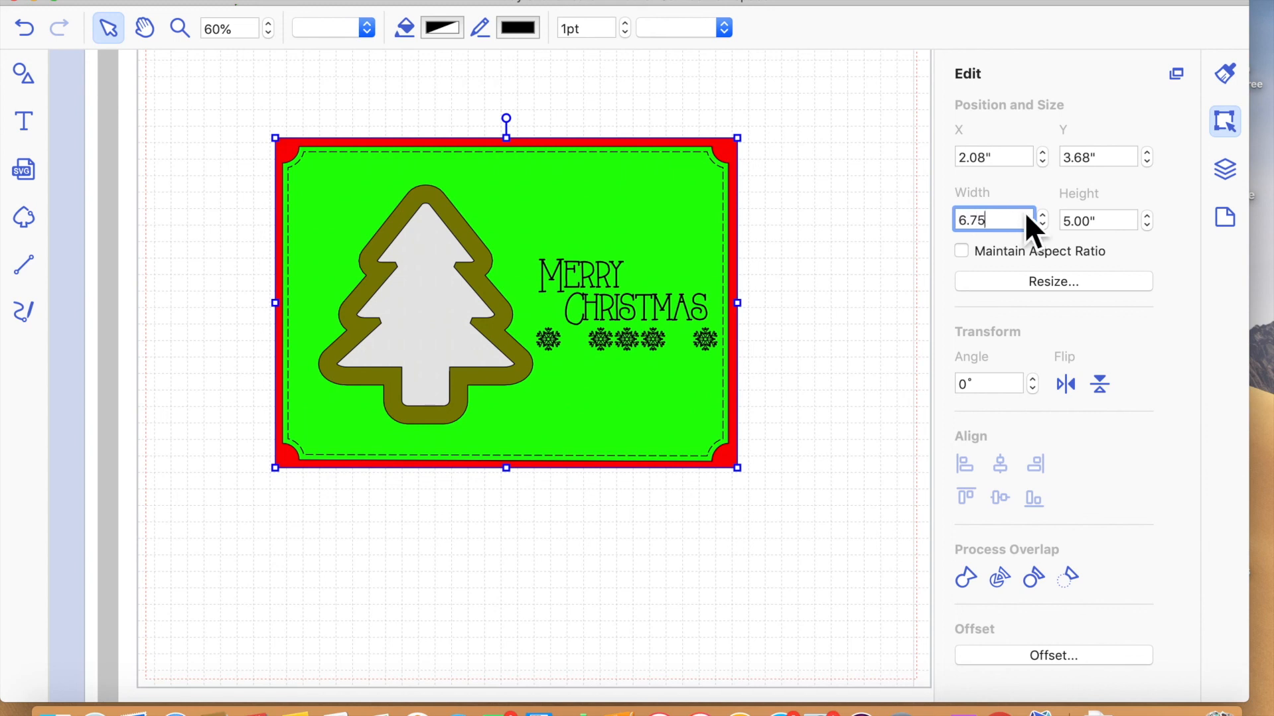
key("Return")
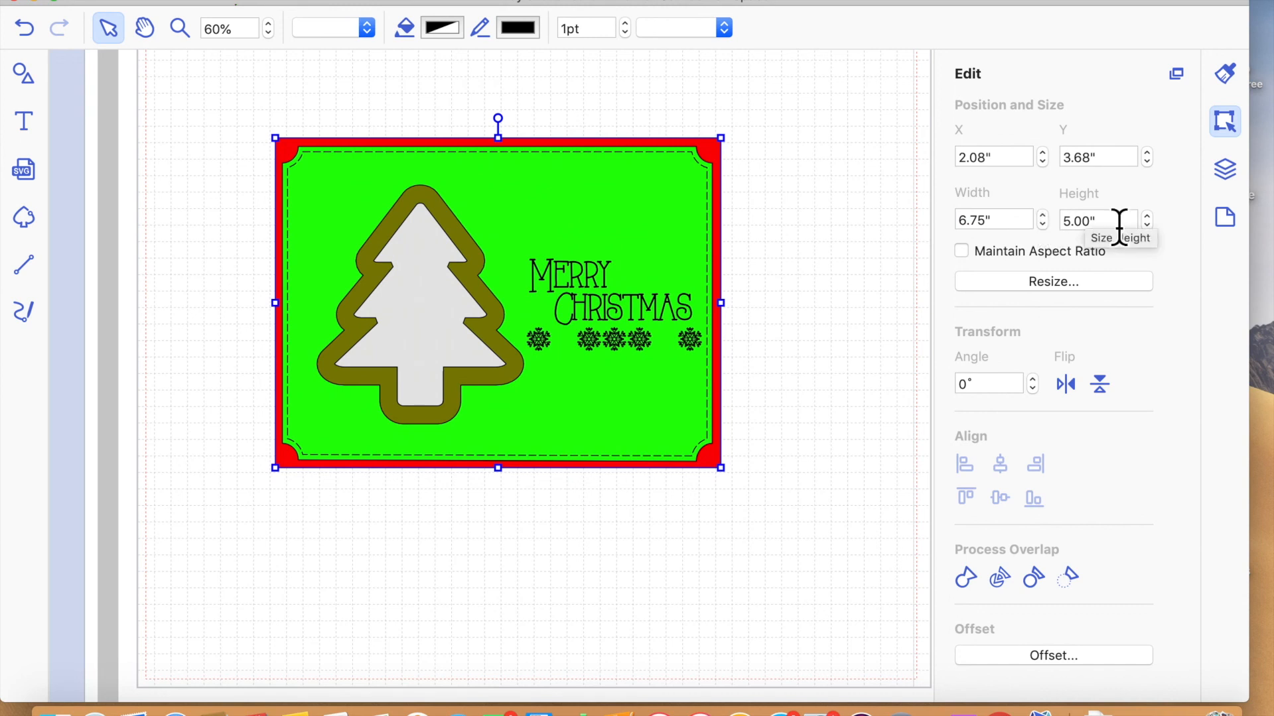
left_click_drag(1119, 230, 1055, 232)
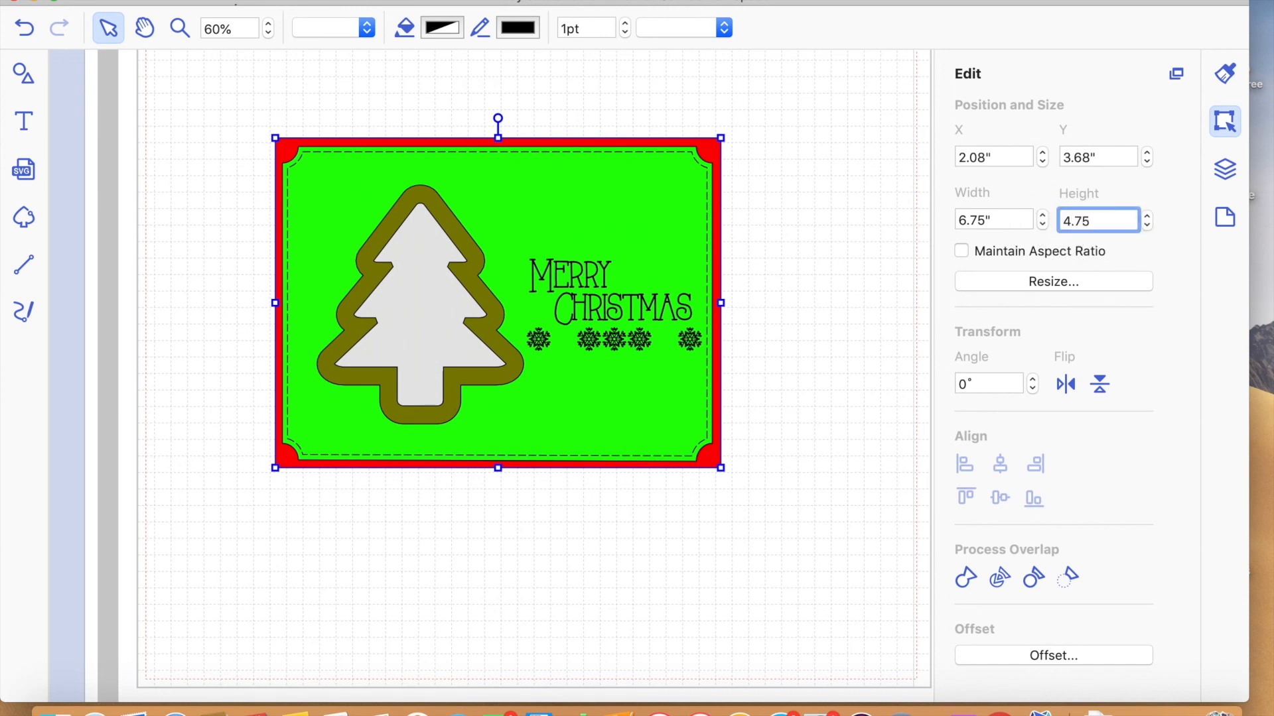
key("Return")
left_click(777, 541)
left_click(711, 144)
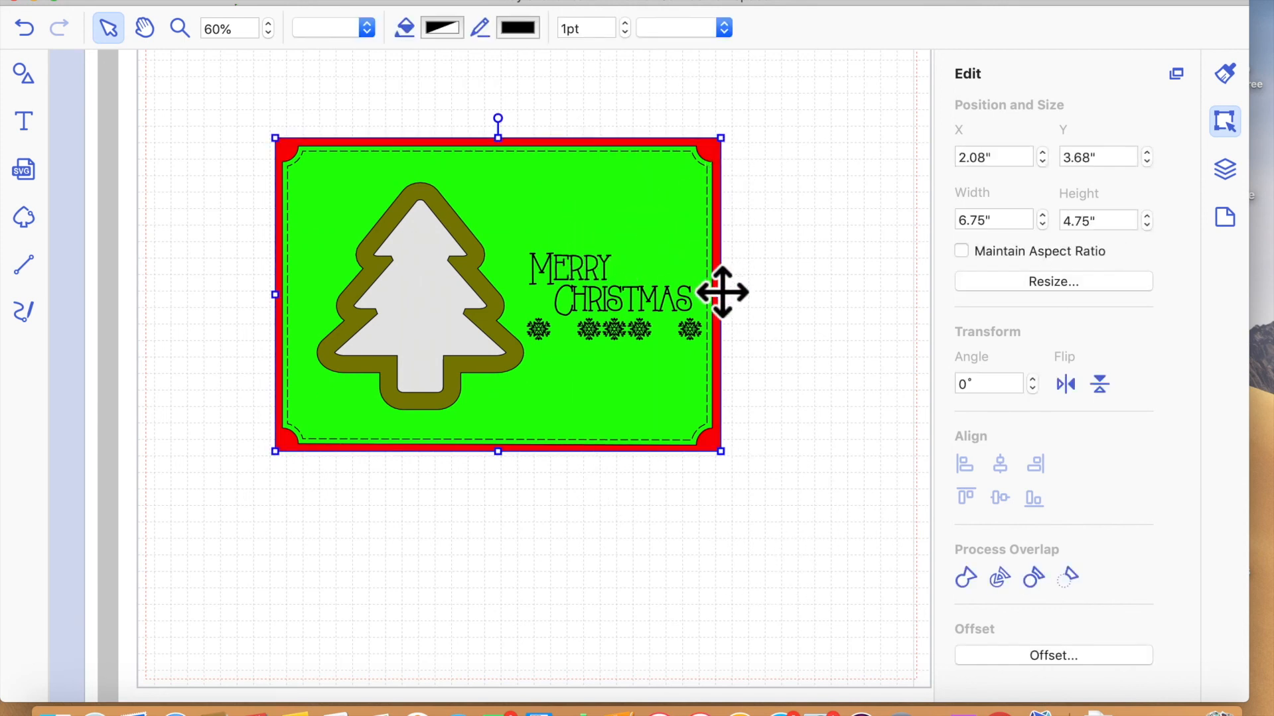
left_click(182, 279)
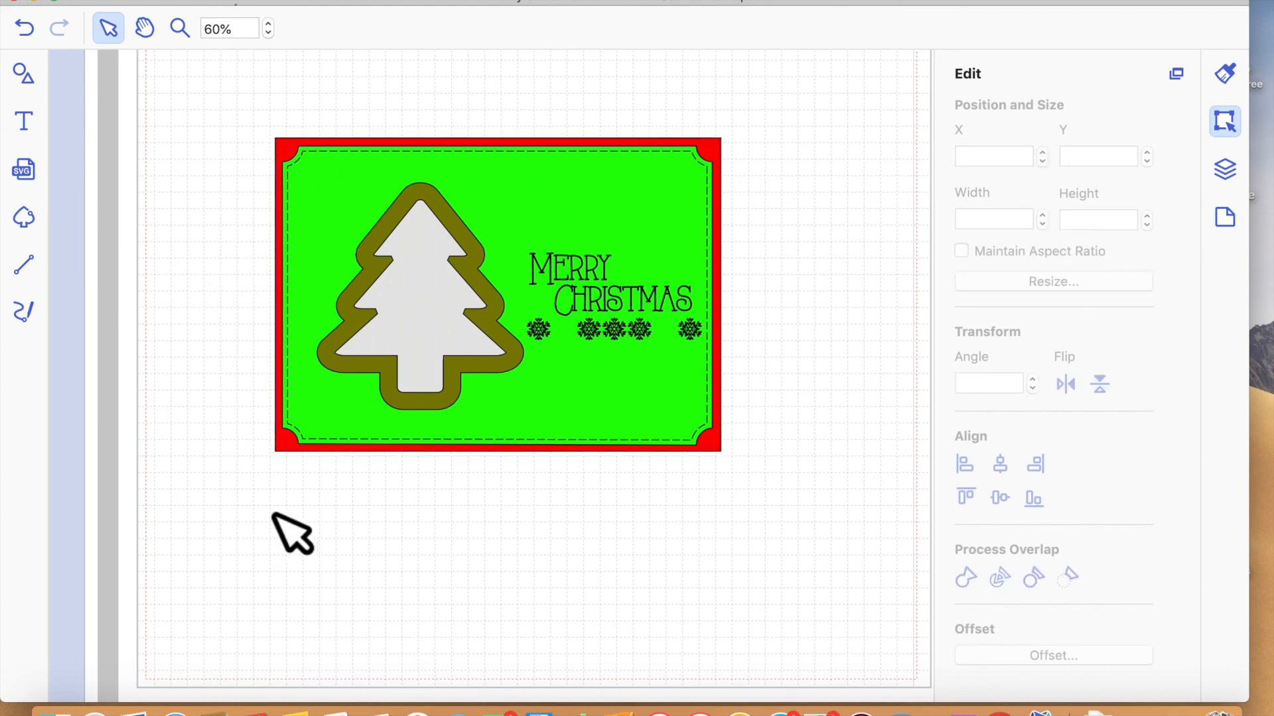
scroll(275, 521, "down", 4)
scroll(274, 521, "up", 2)
scroll(206, 524, "left", 2)
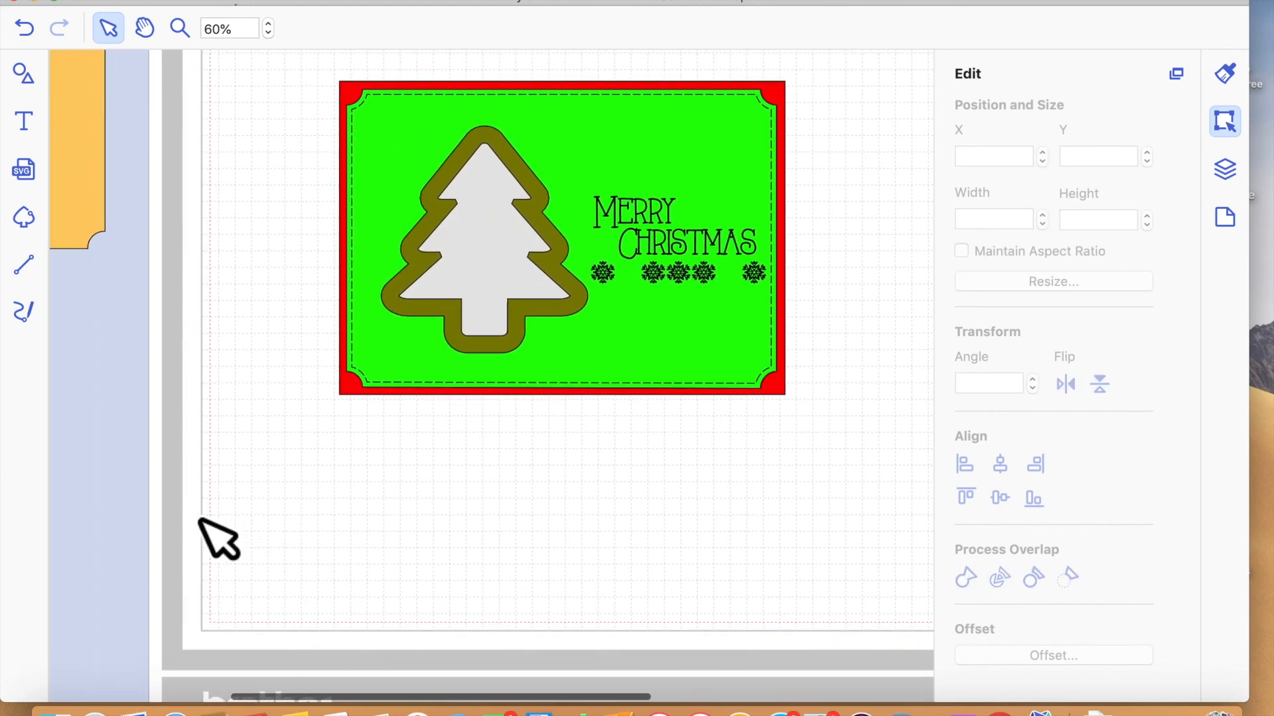